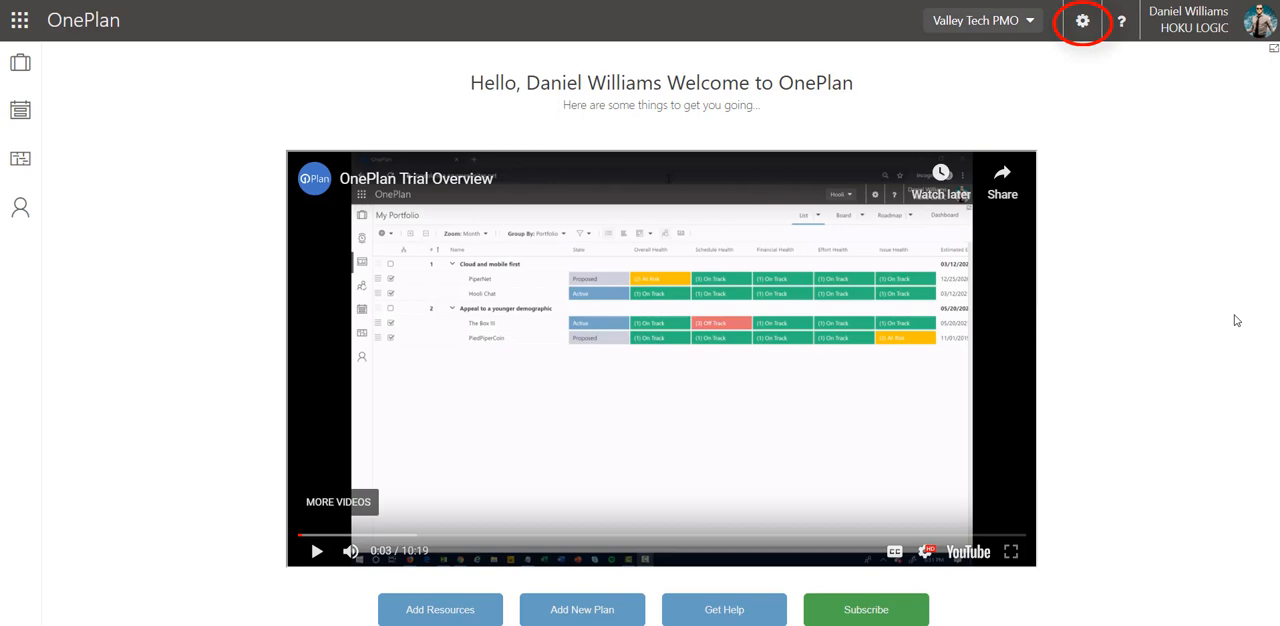
In the configuration settings, add a holiday named "New Years Day" to the General calendar.
click(1083, 22)
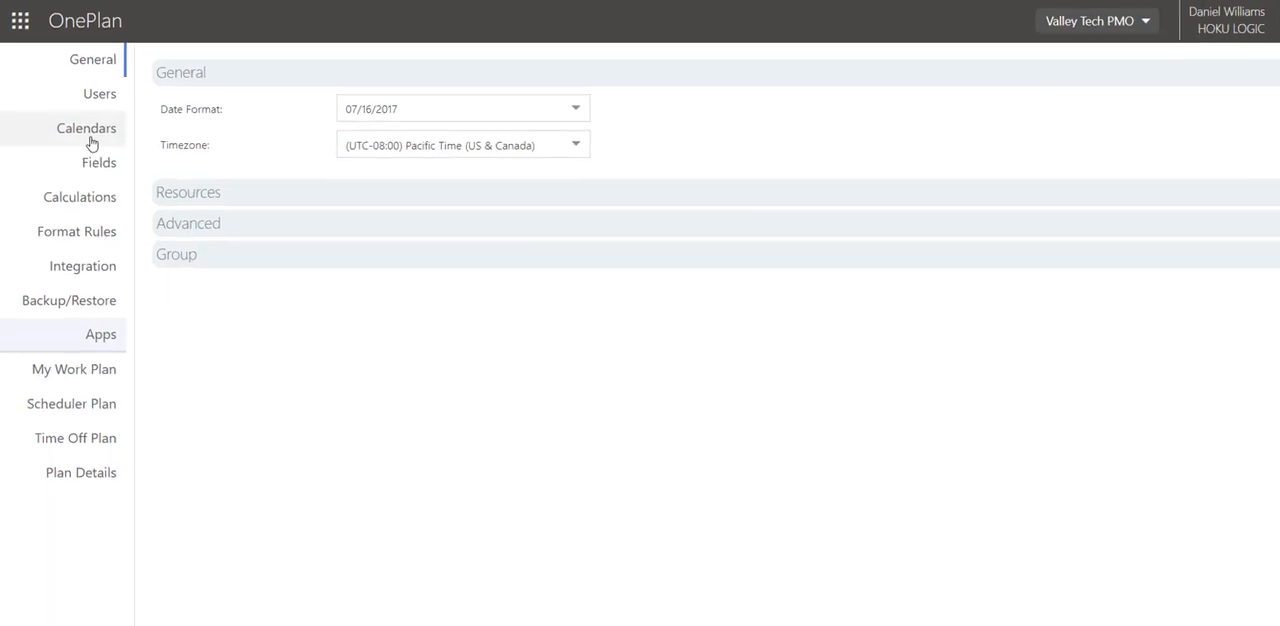
click(89, 142)
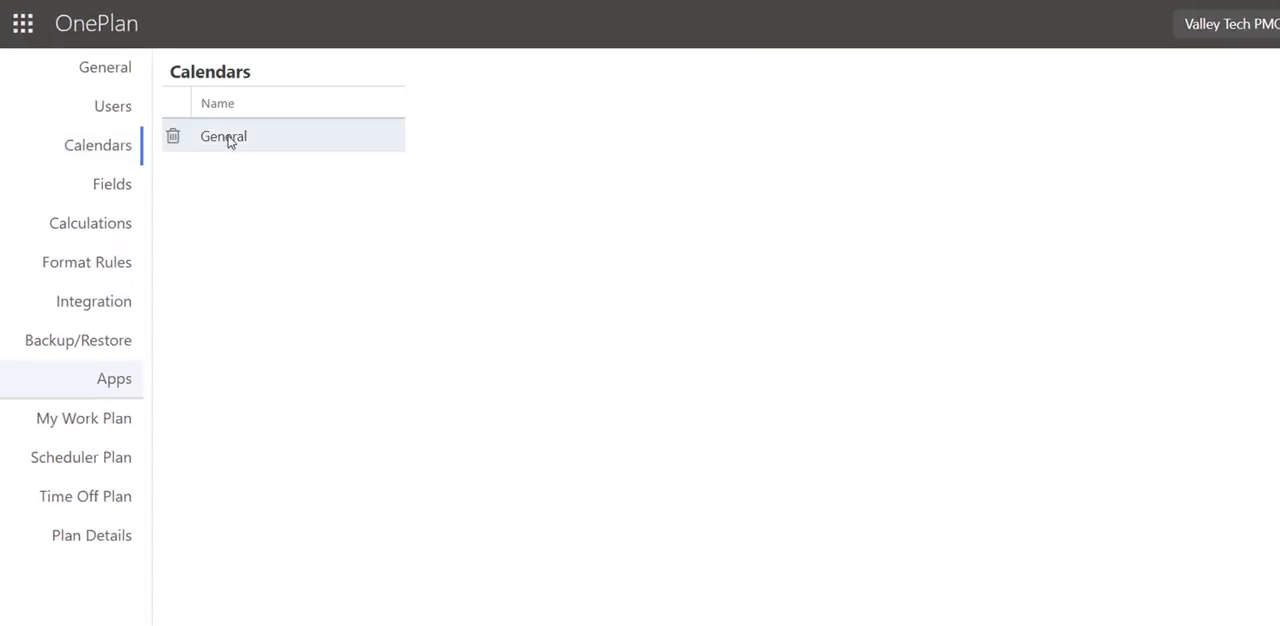
click(228, 141)
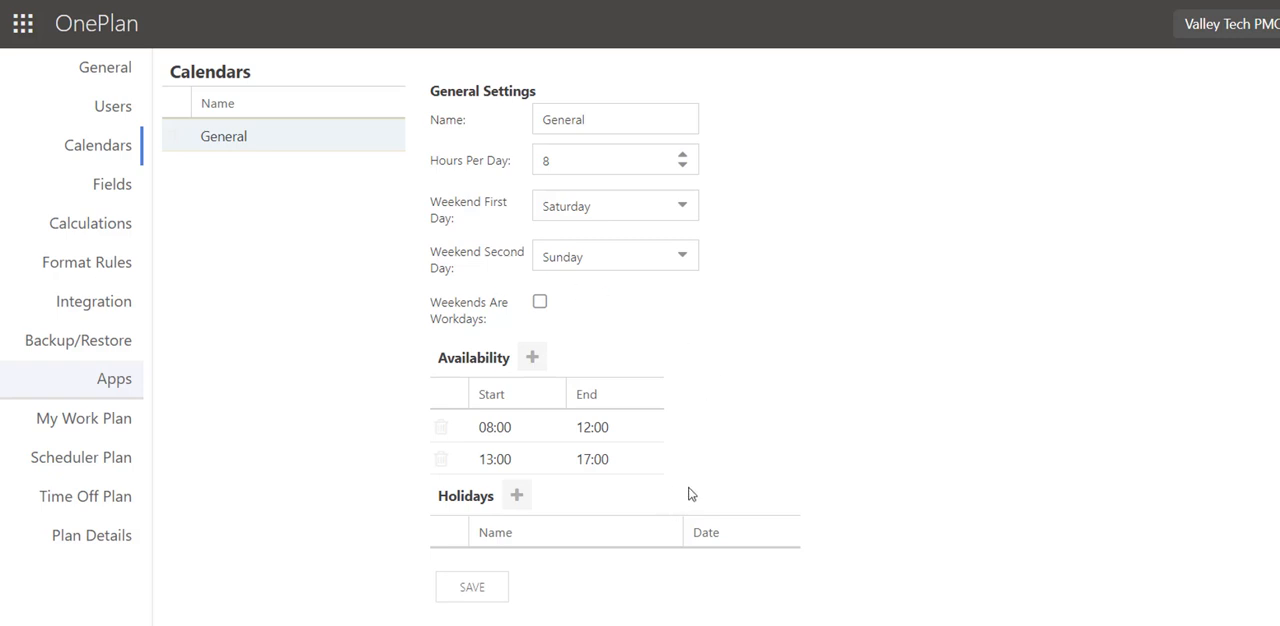
scroll(585, 561, down, 1)
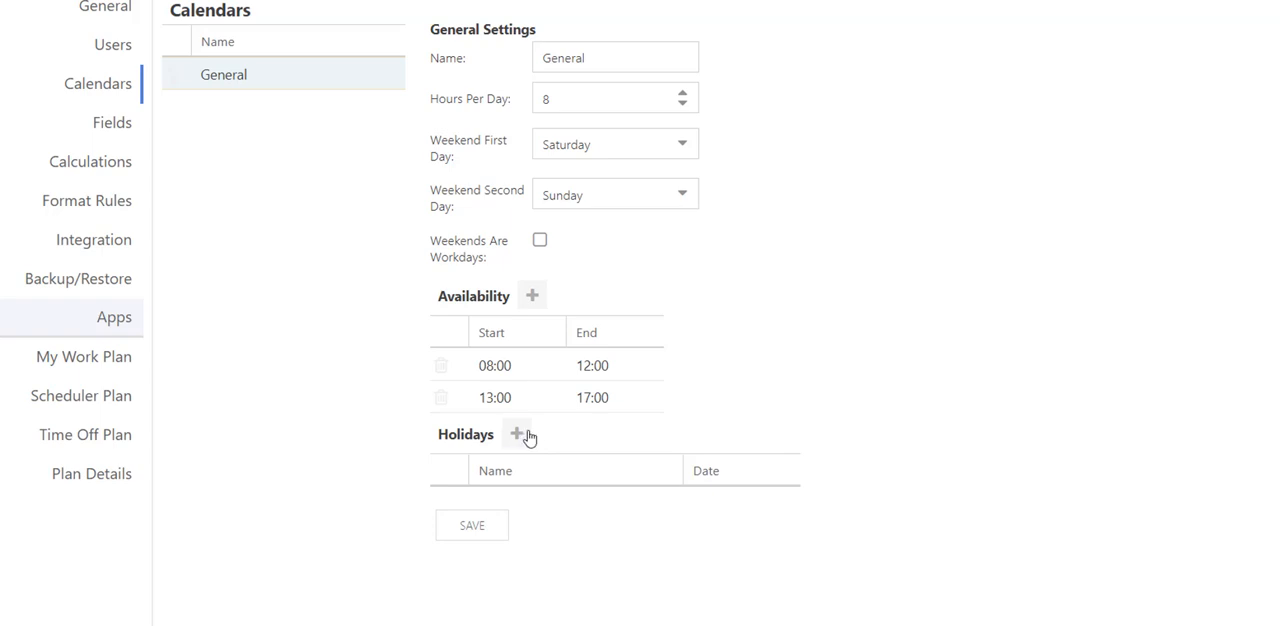
click(519, 437)
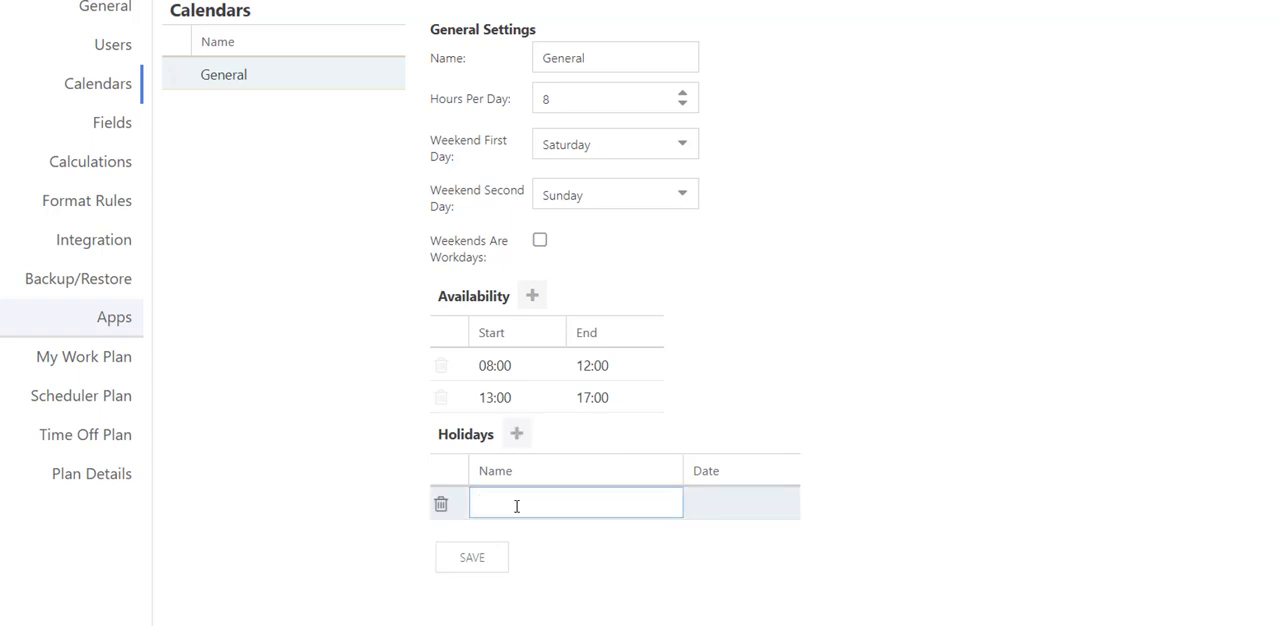
text(New Years Day)
Set the New Years Day holiday's date to 01/01/2020 and save the General calendar.
click(750, 511)
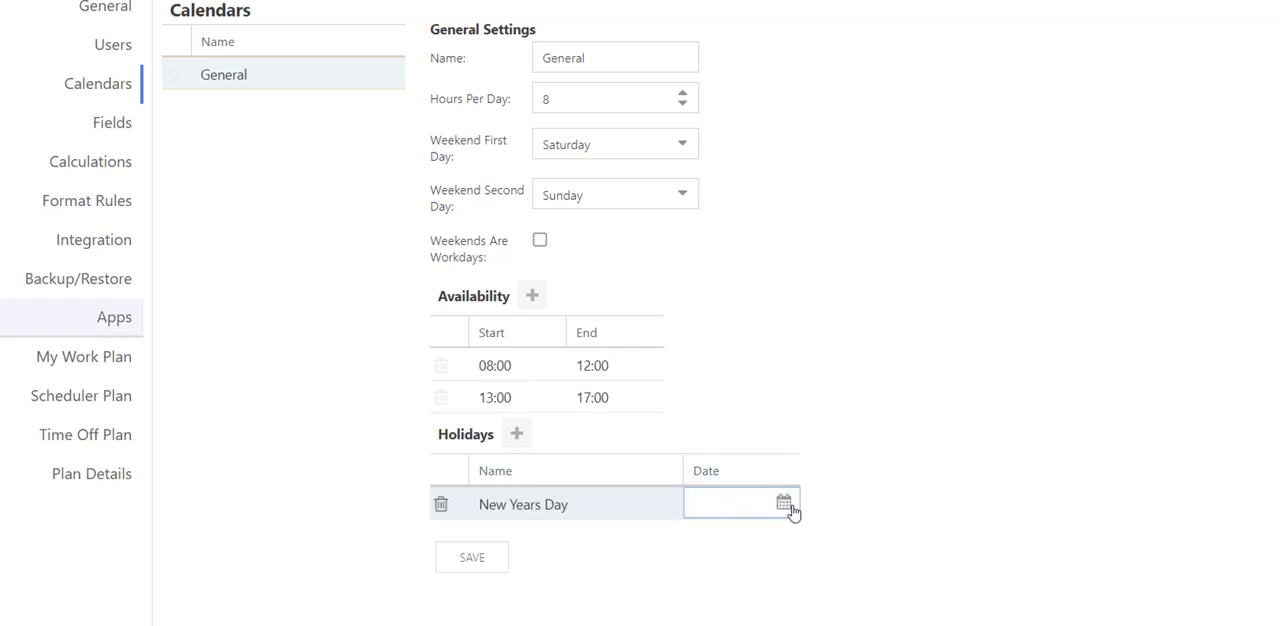
click(788, 505)
click(967, 177)
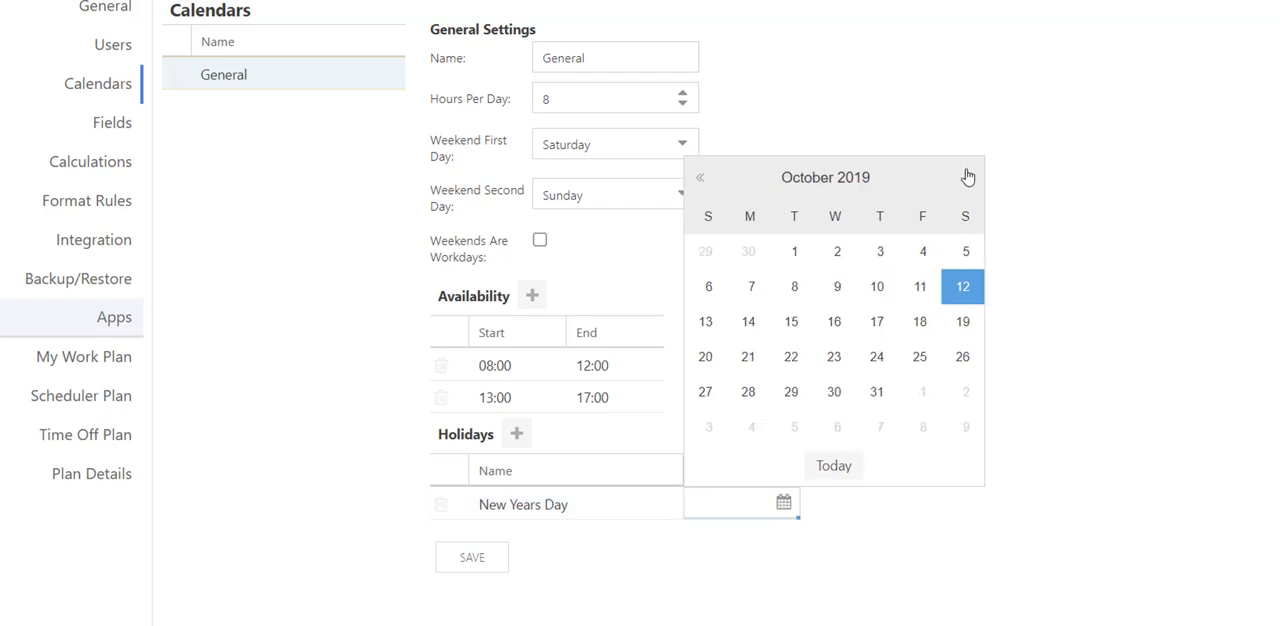
click(967, 177)
click(967, 177)
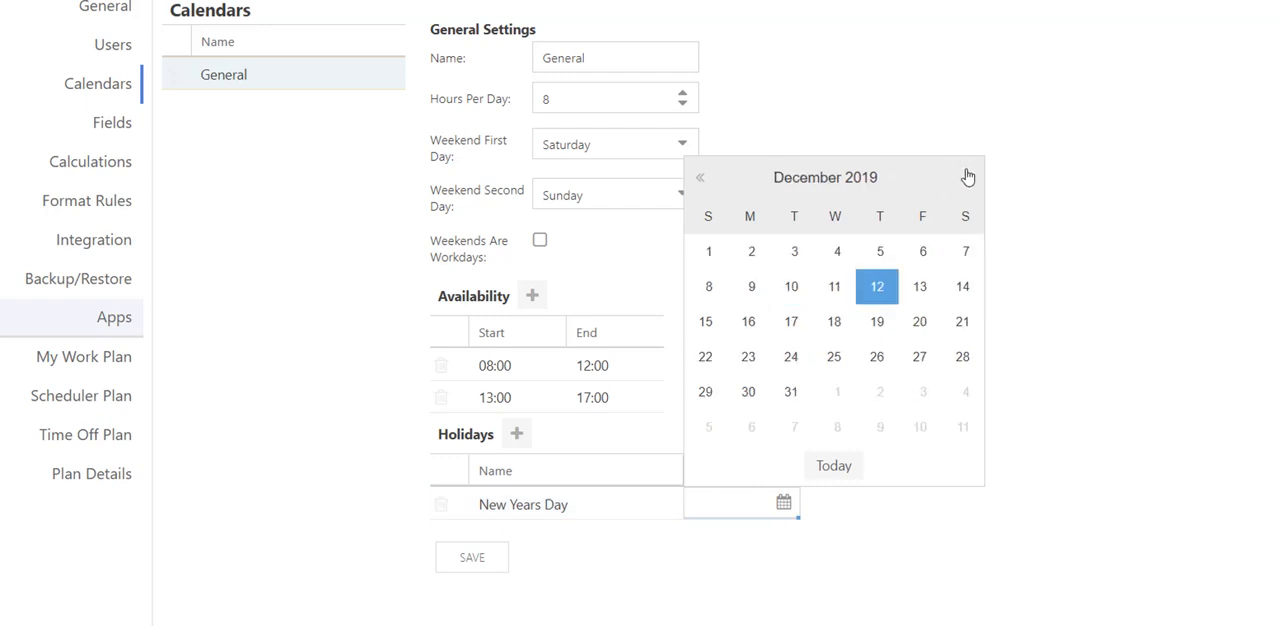
click(967, 177)
click(838, 252)
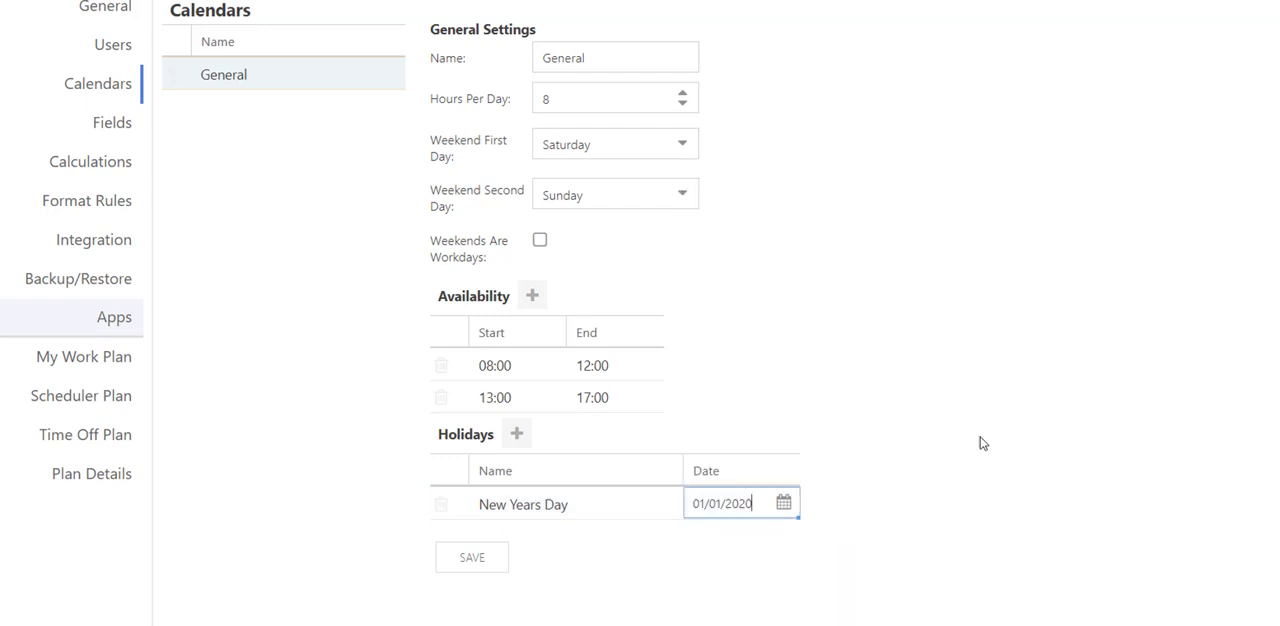
click(586, 548)
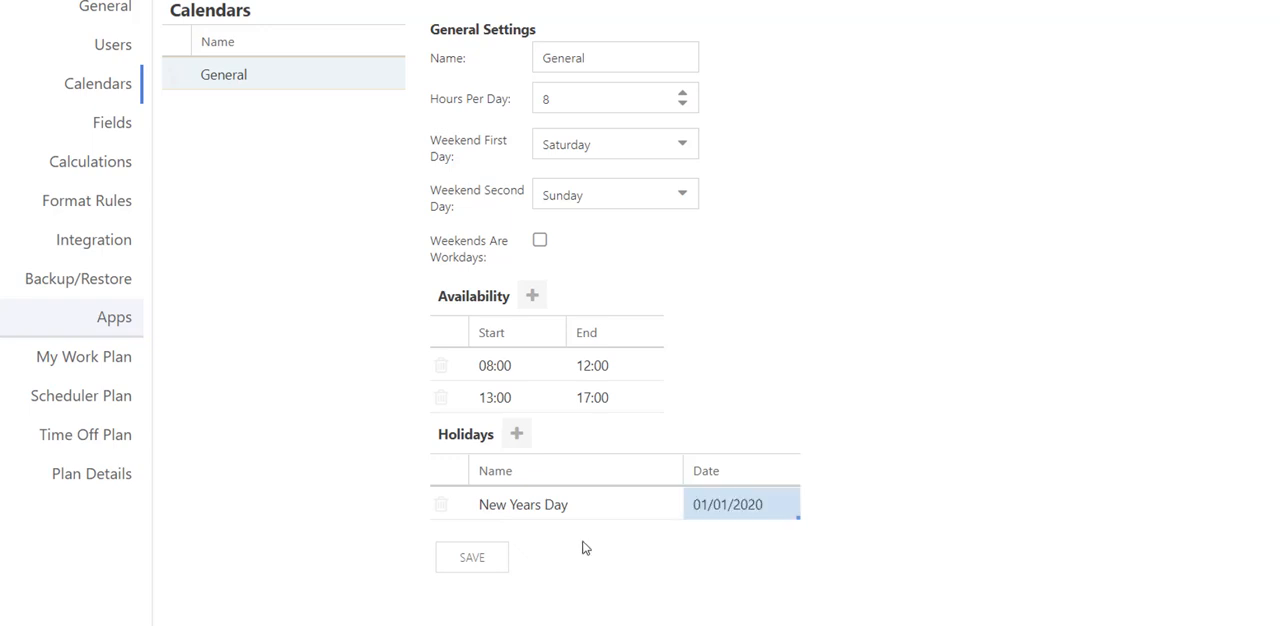
click(499, 568)
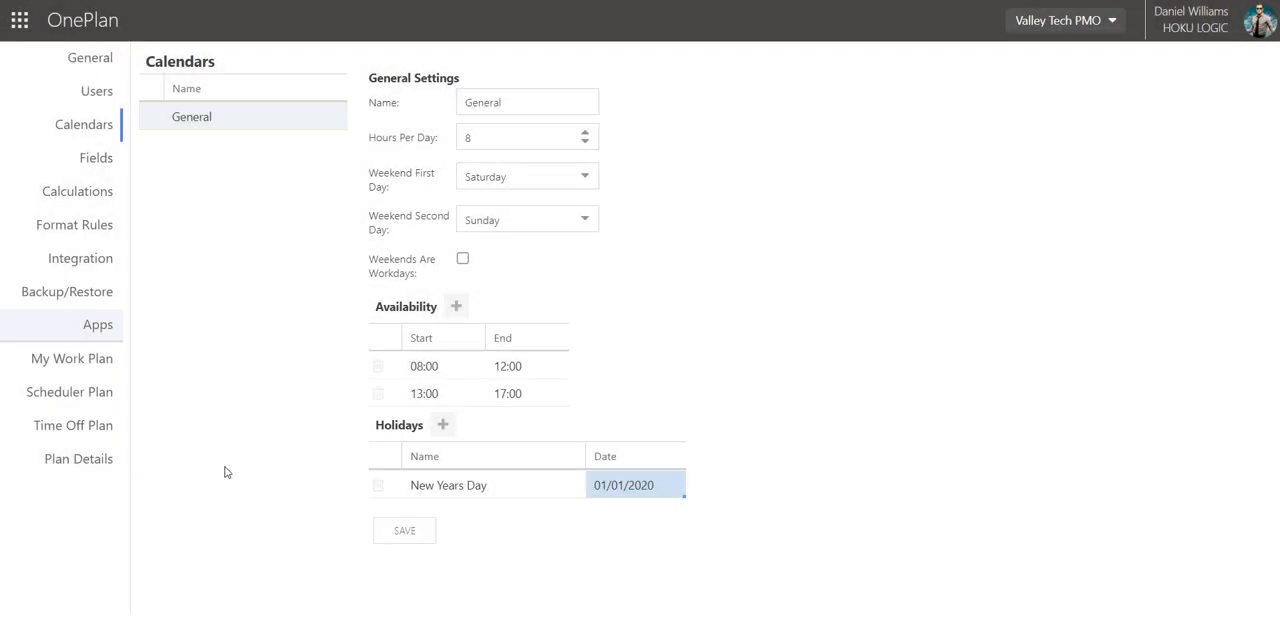
Install the Dashboards app from the list of available applications and confirm the installation.
click(95, 328)
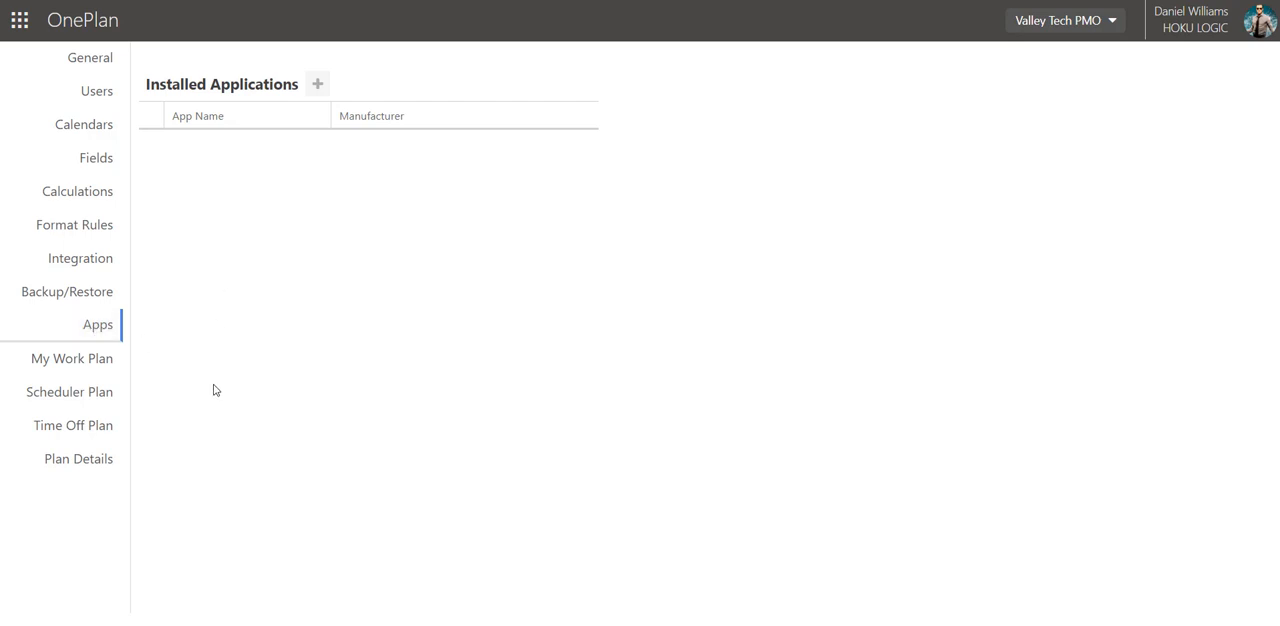
click(317, 88)
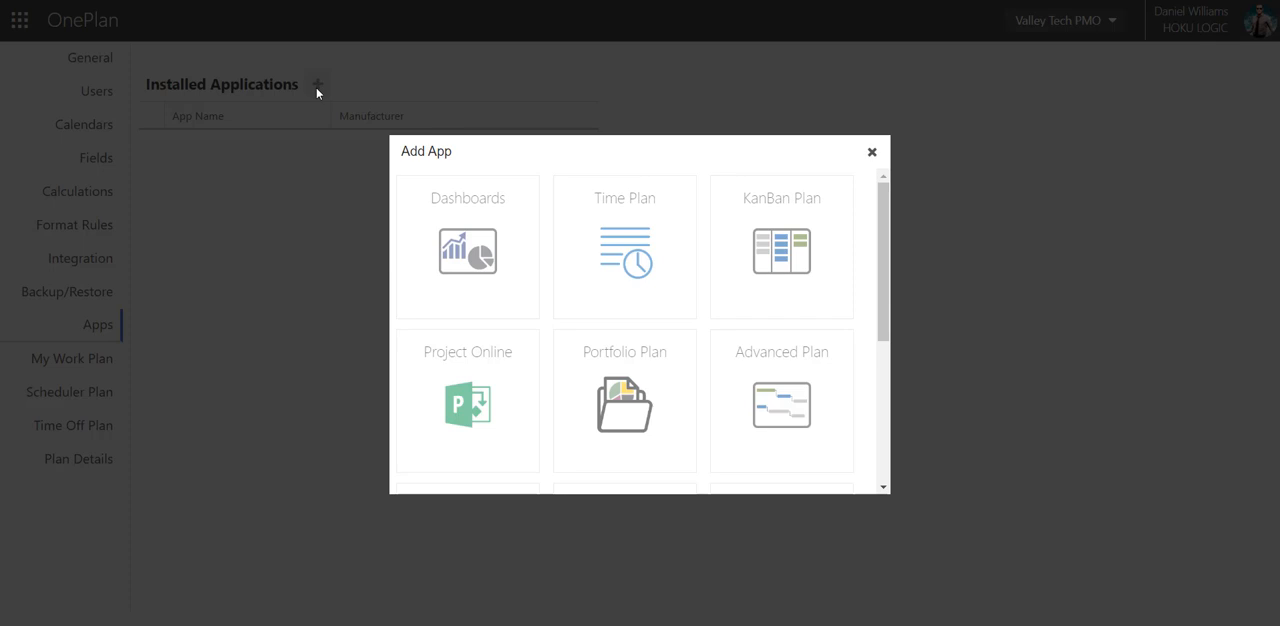
click(449, 270)
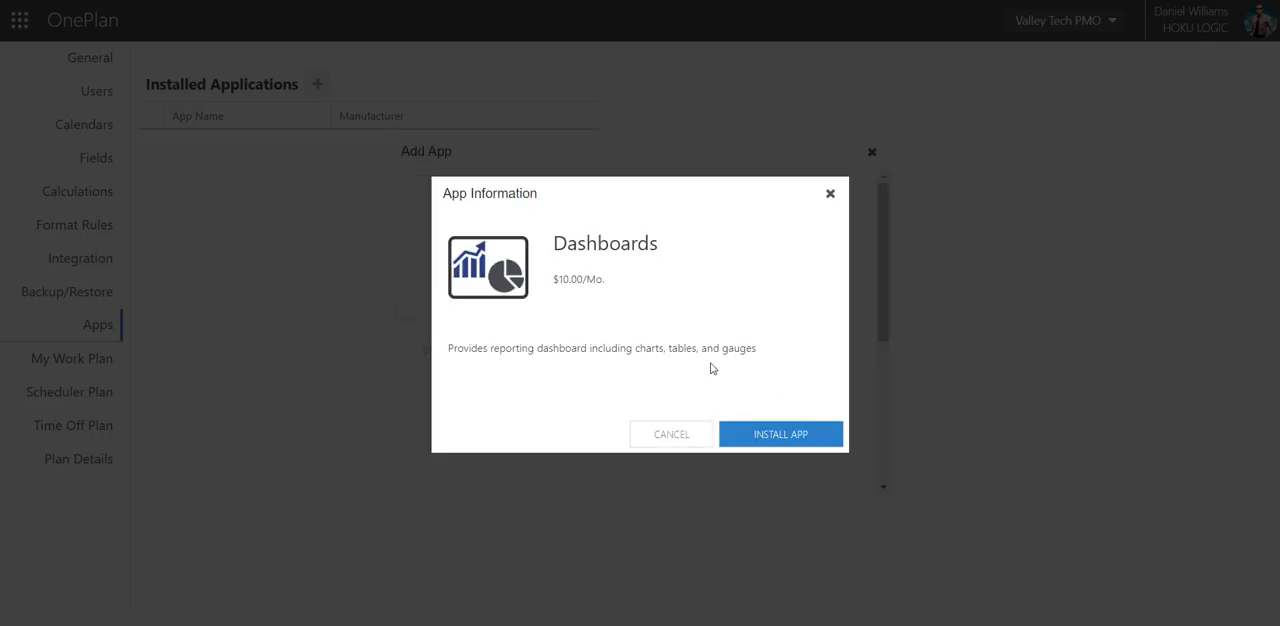
click(768, 442)
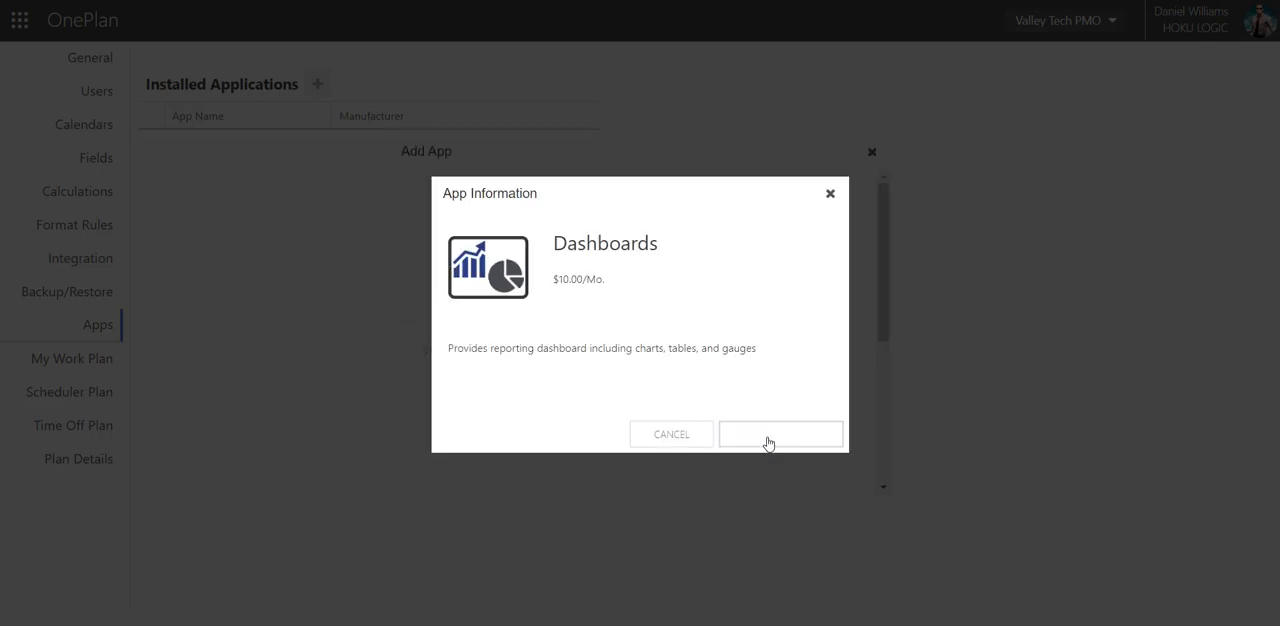
click(729, 88)
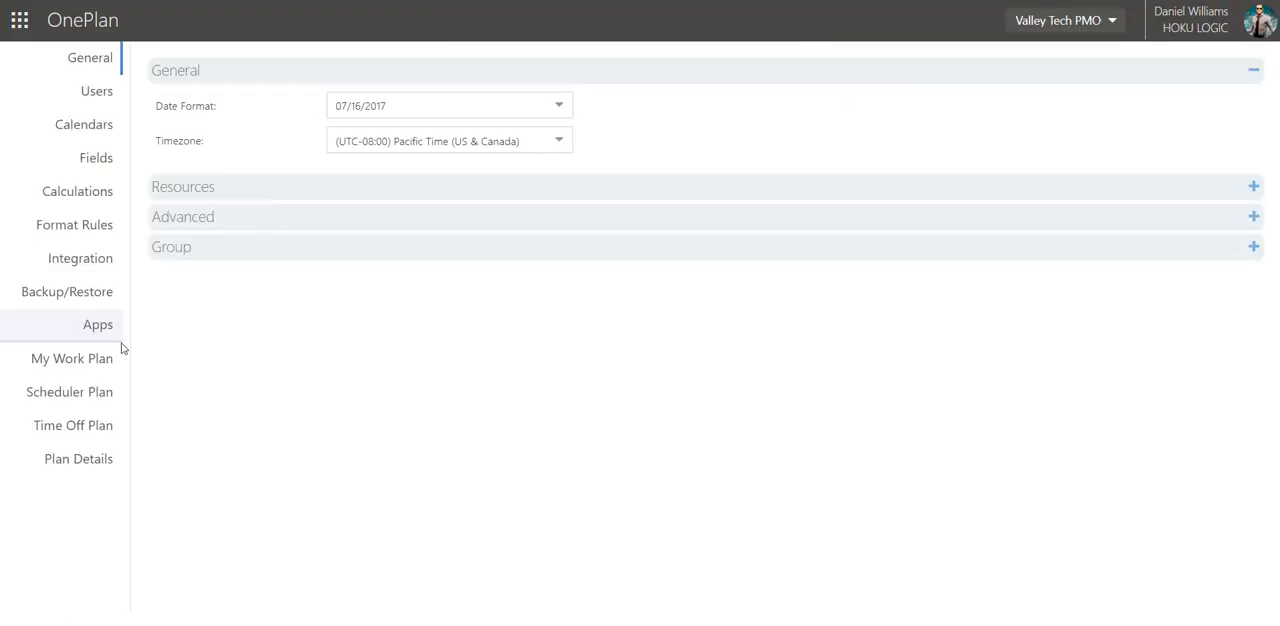
Install the Time Plan and KanBan Plan apps from the list of available applications.
click(97, 326)
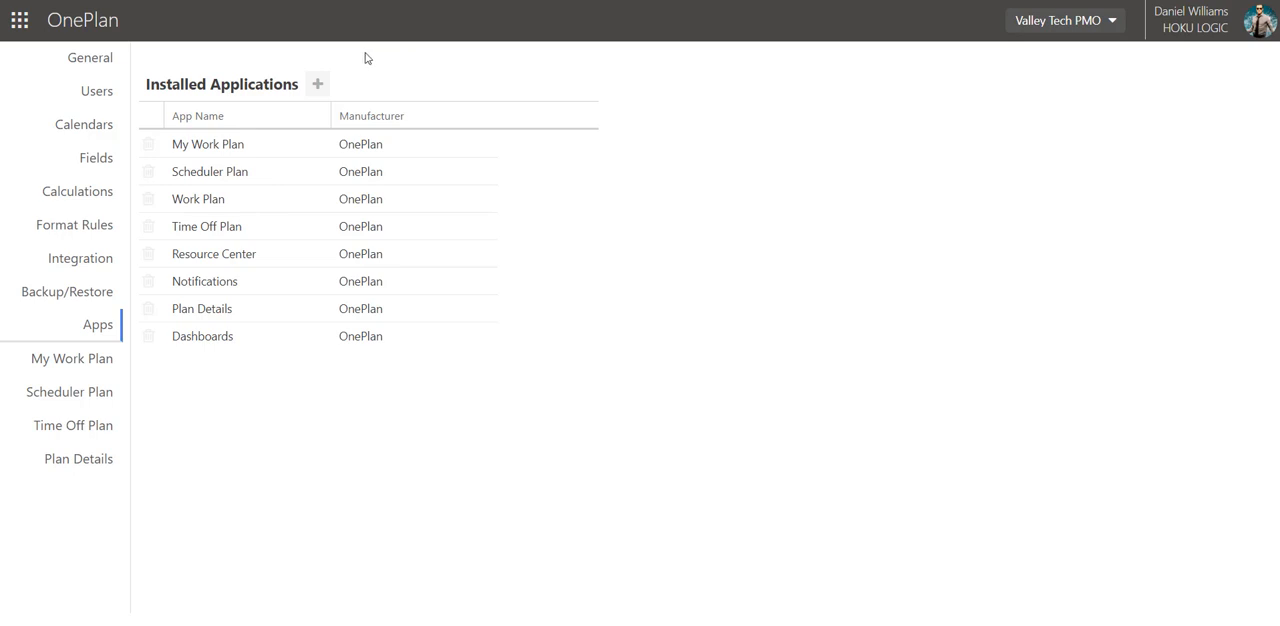
click(317, 88)
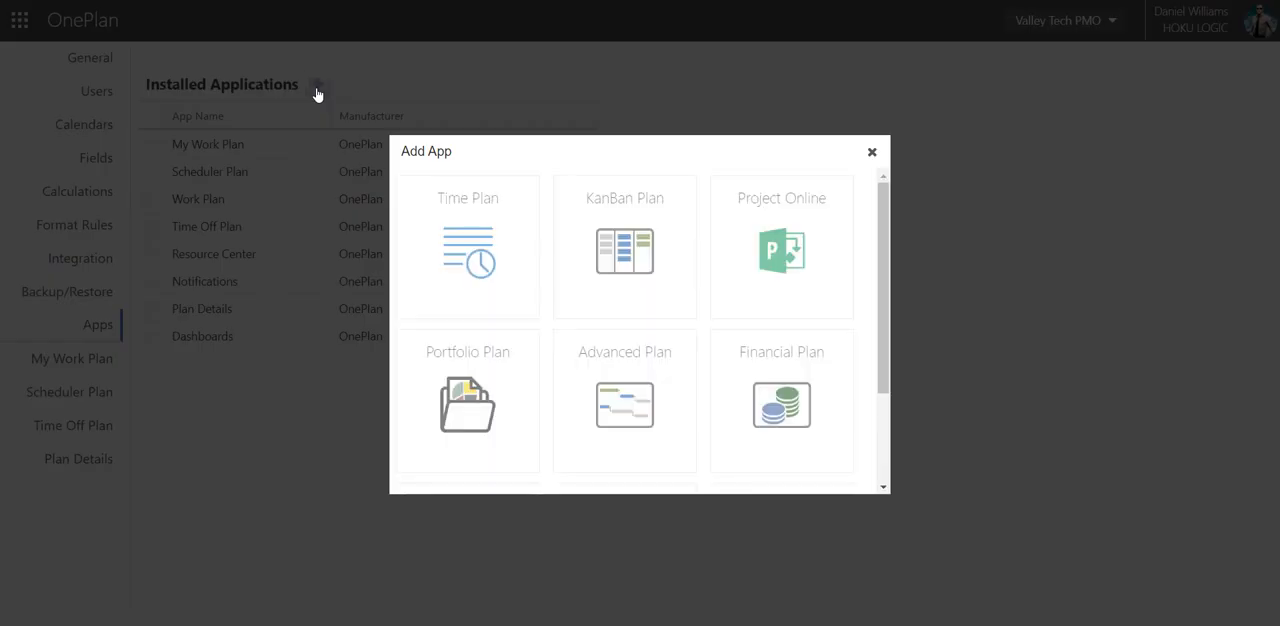
click(456, 252)
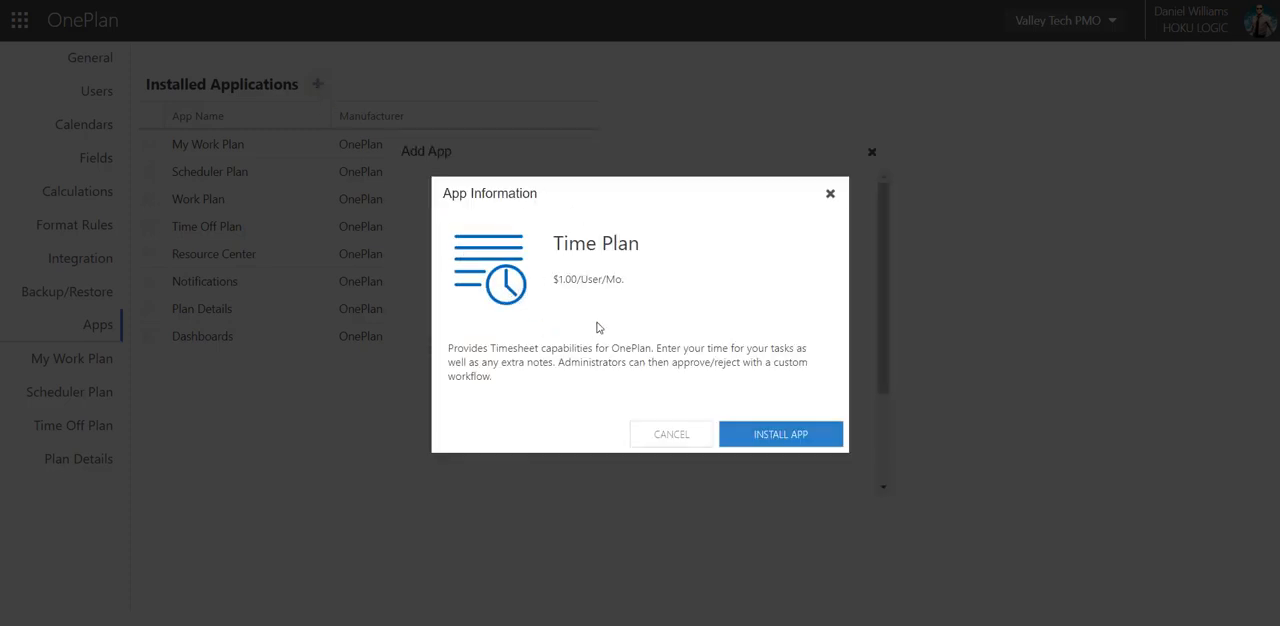
click(758, 434)
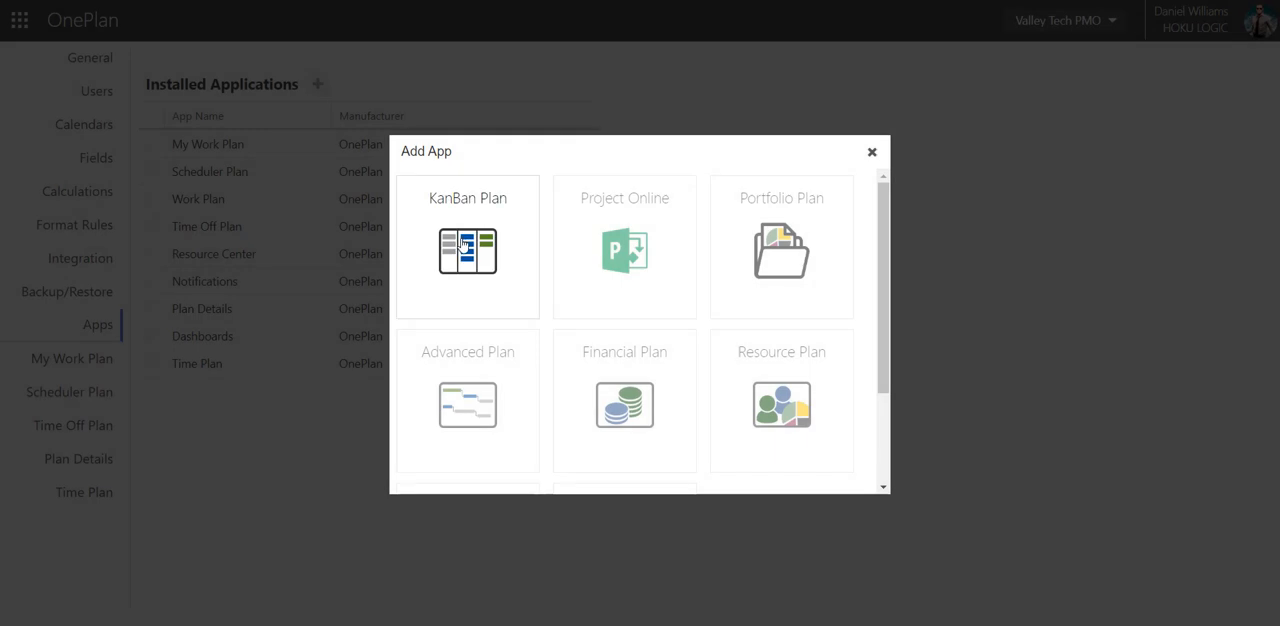
click(462, 246)
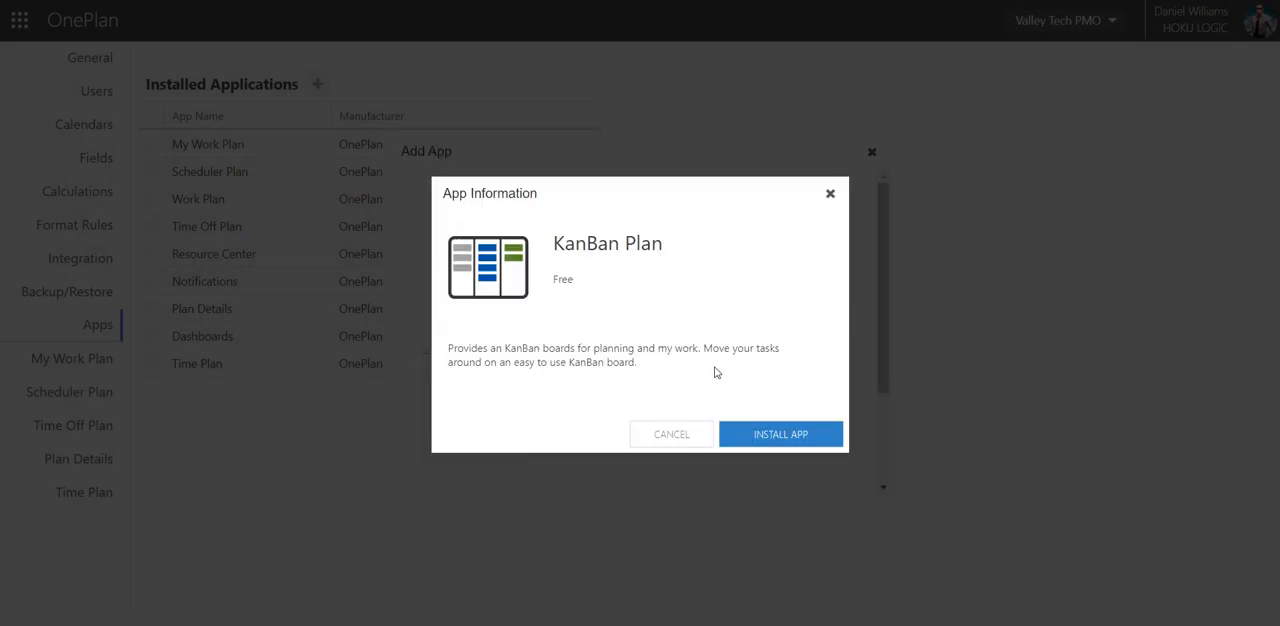
click(776, 437)
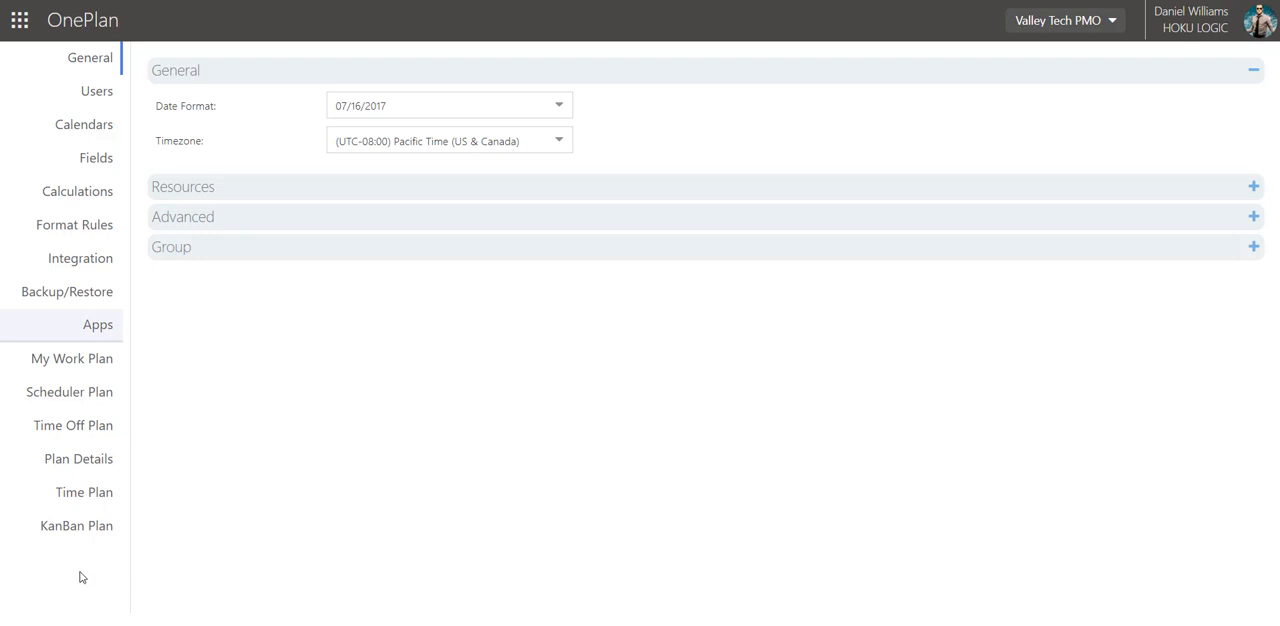
Install the Resource Plan app from the list of available applications and confirm the installation.
click(100, 326)
click(316, 87)
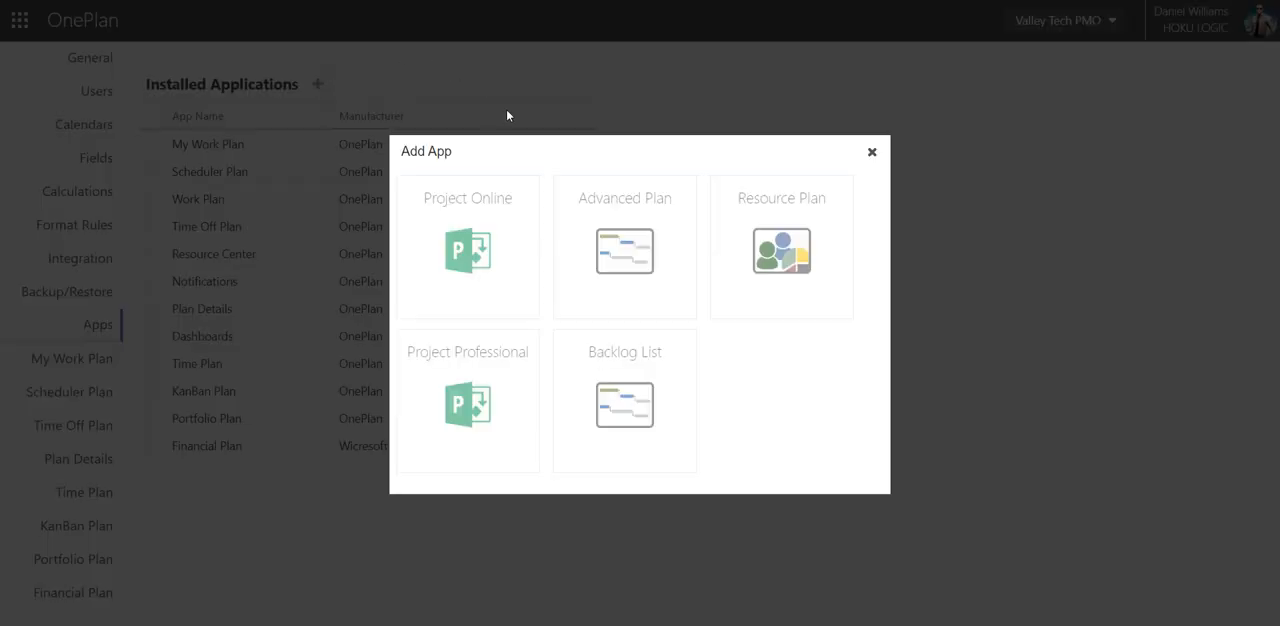
click(768, 224)
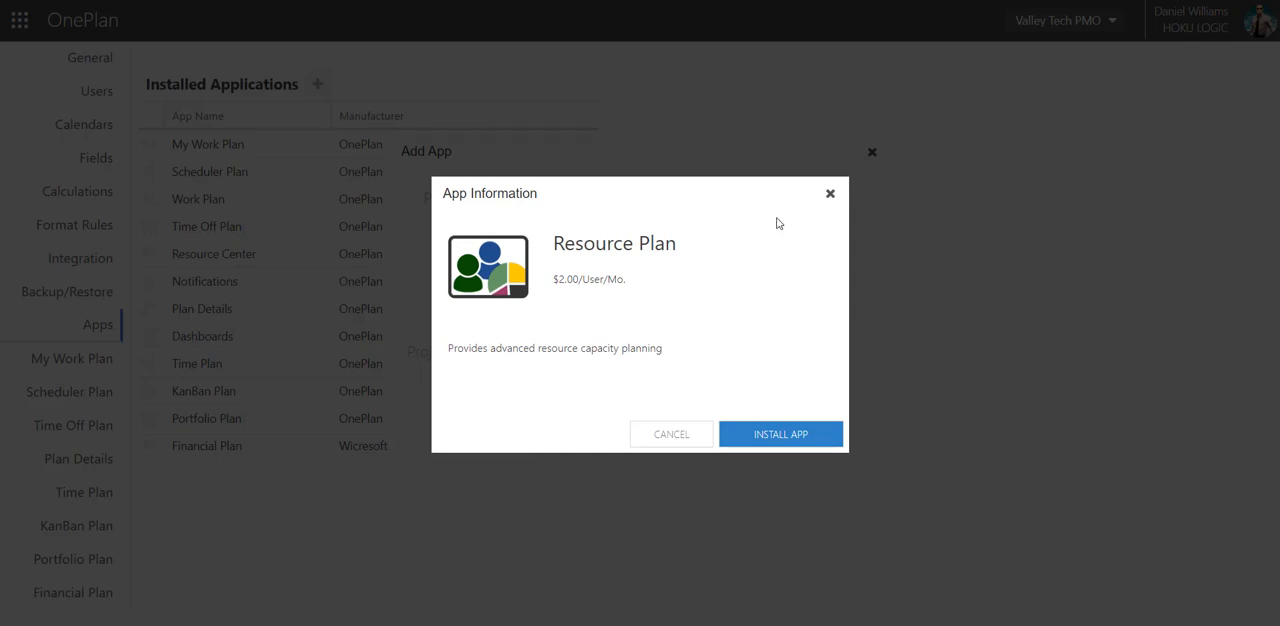
click(808, 443)
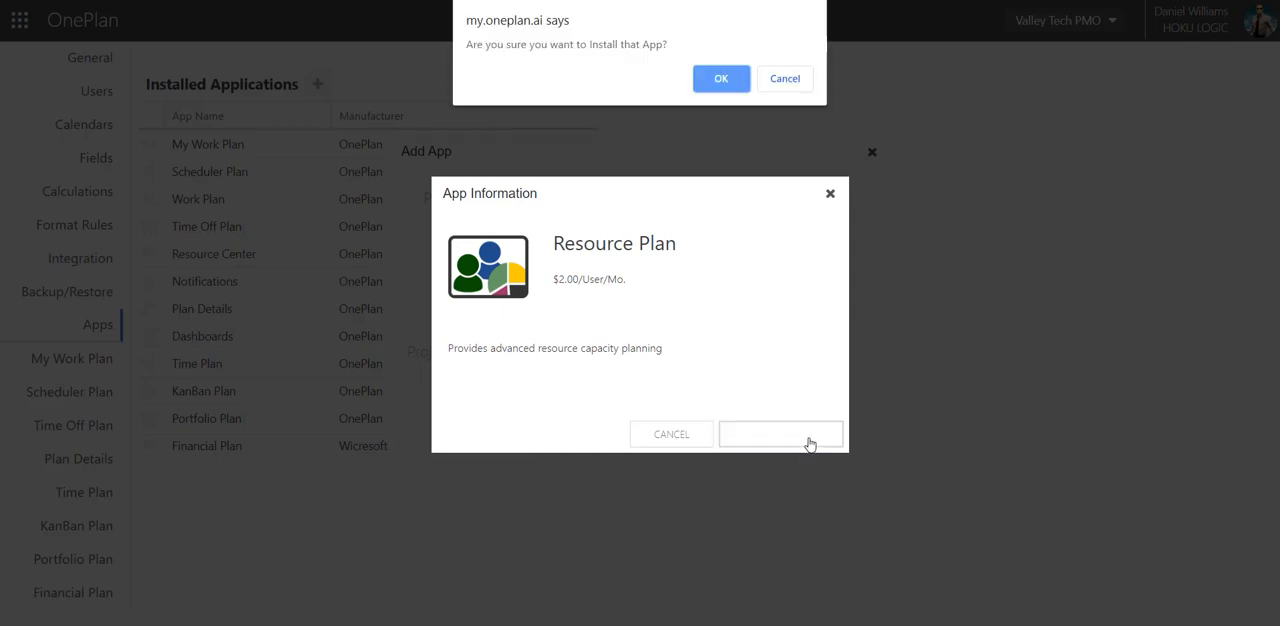
click(708, 84)
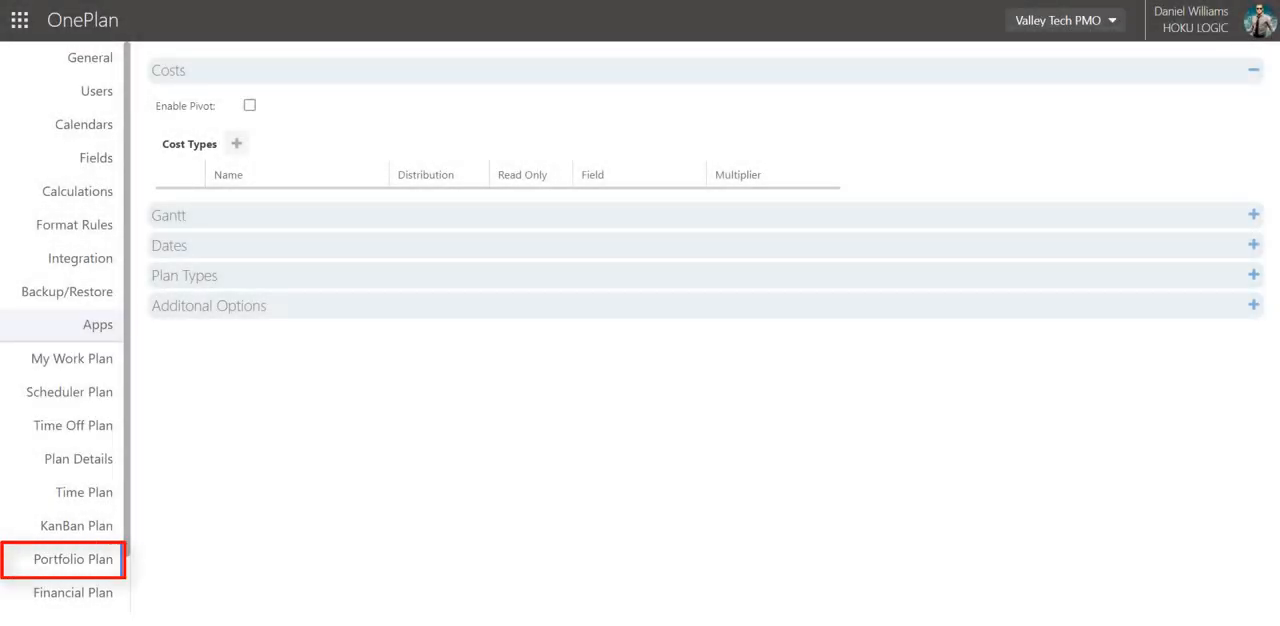
Add a plan type named "Large Project" in the Portfolio Plan configuration.
click(332, 279)
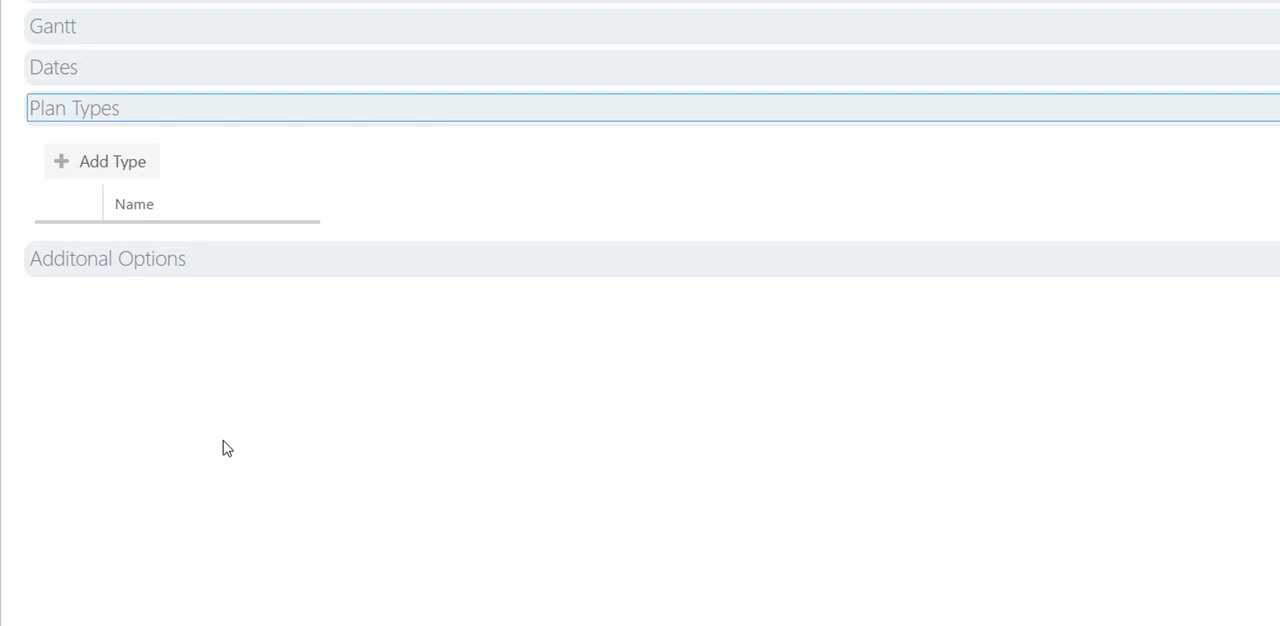
click(107, 172)
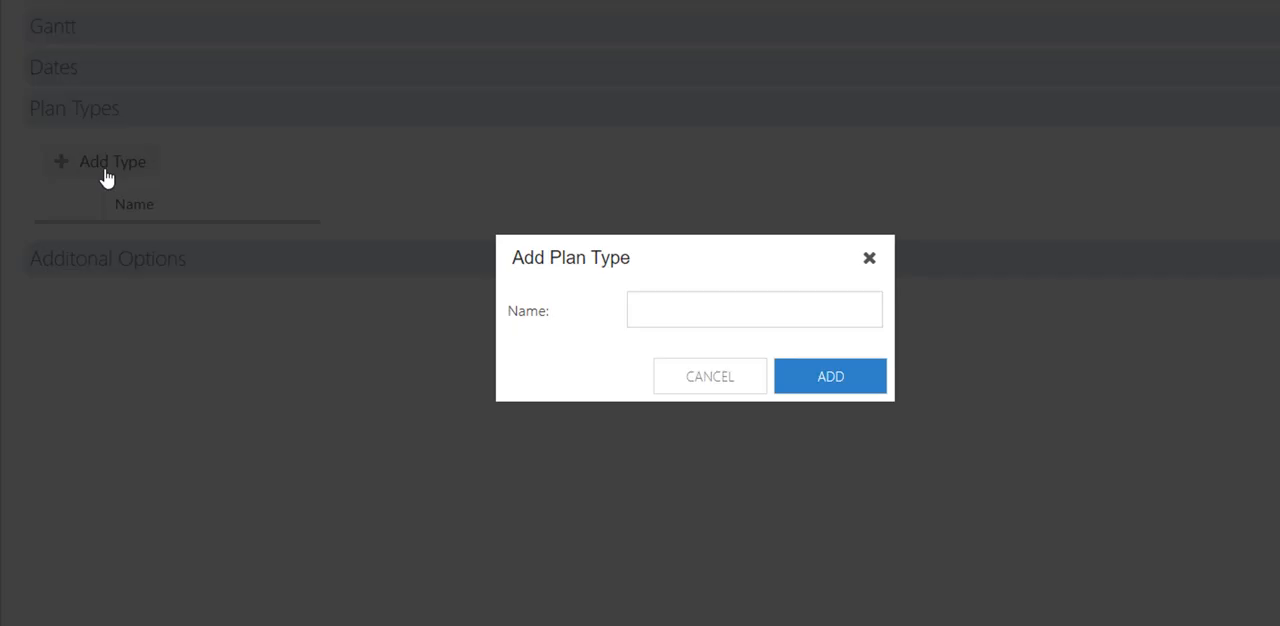
click(713, 310)
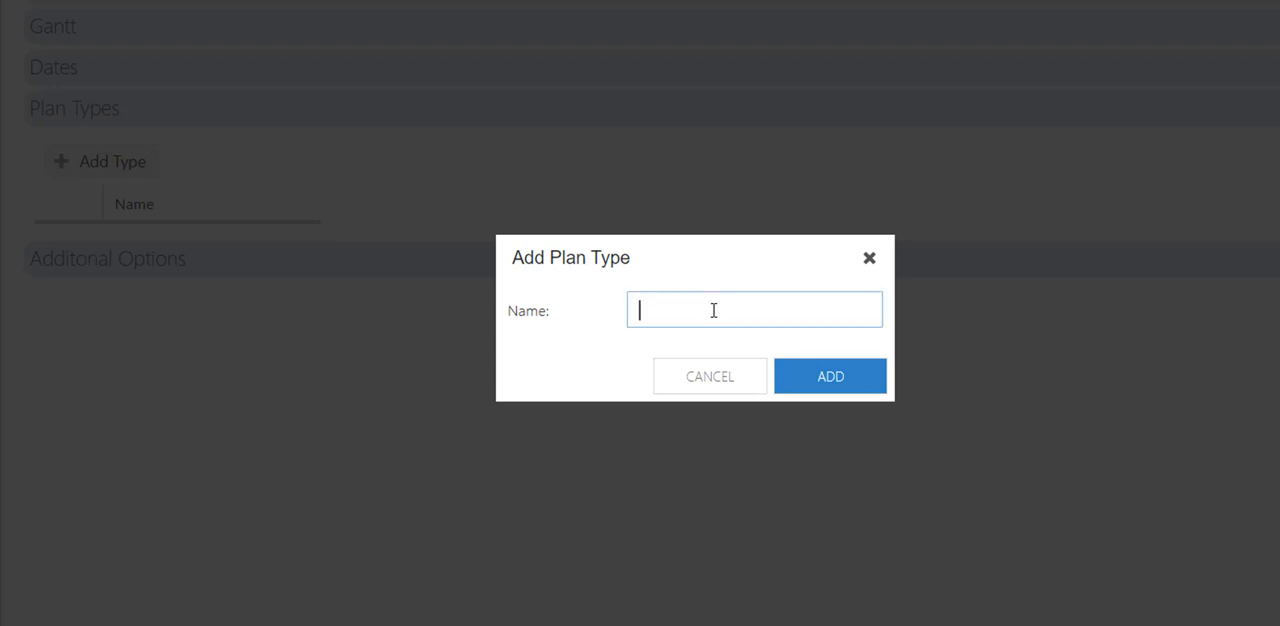
text(Large Project)
click(847, 375)
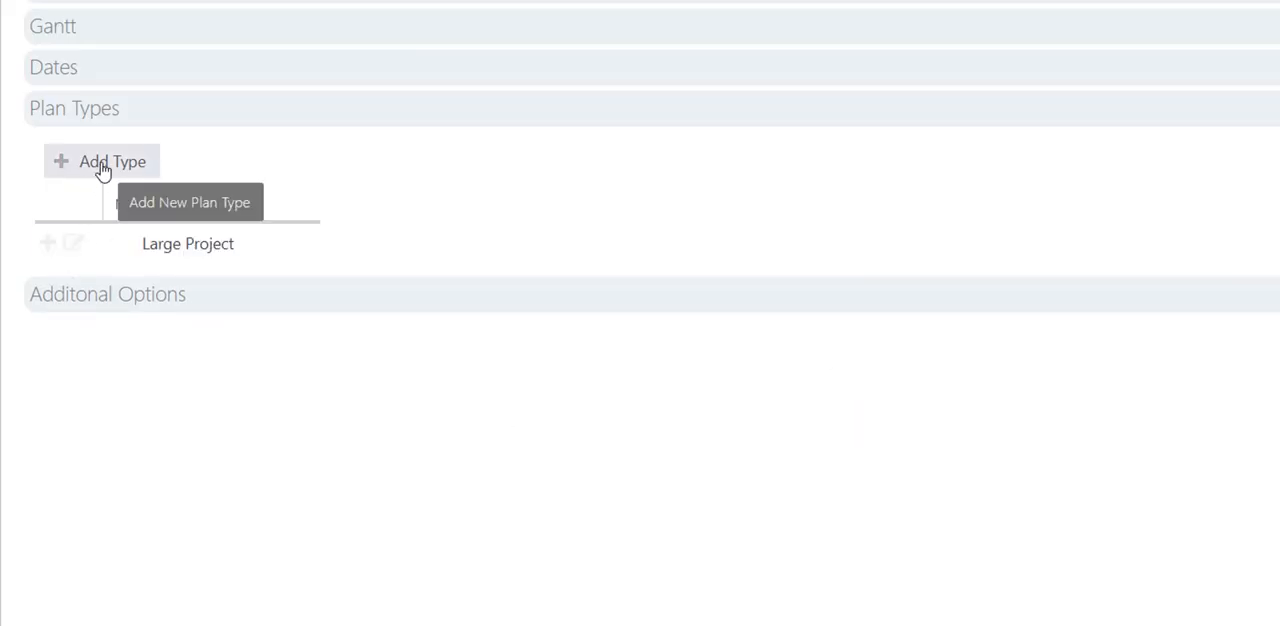
Add a second plan type named "Small Project" to the Portfolio Plan configuration.
click(101, 166)
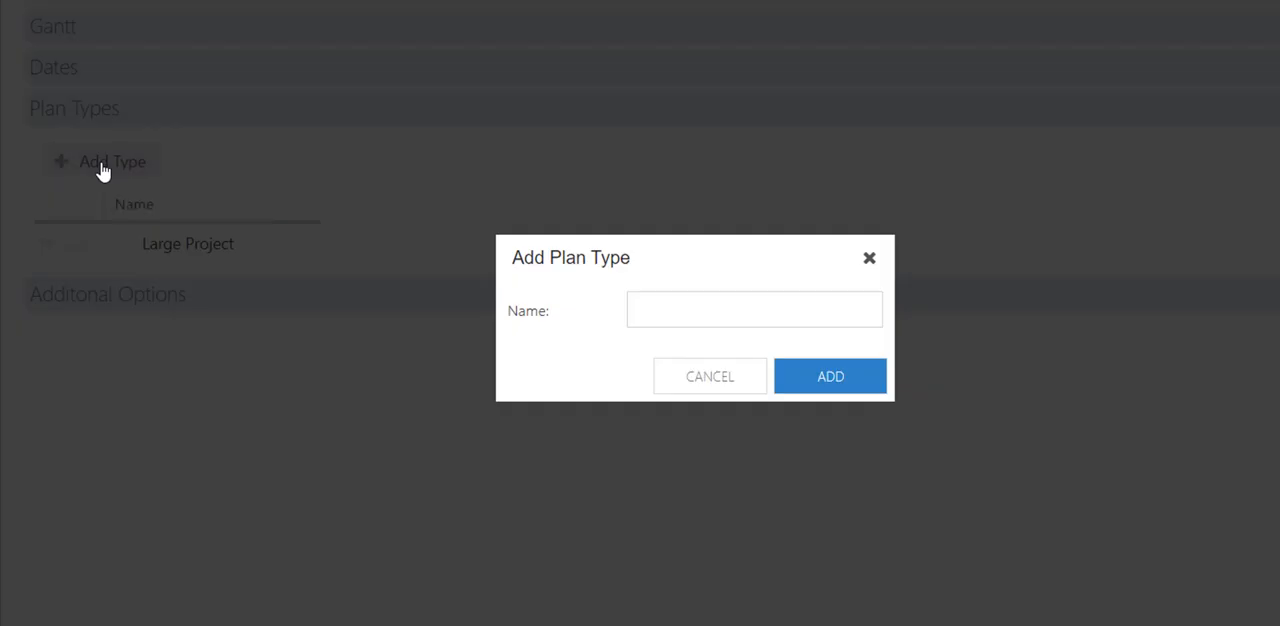
click(743, 306)
text(Sma)
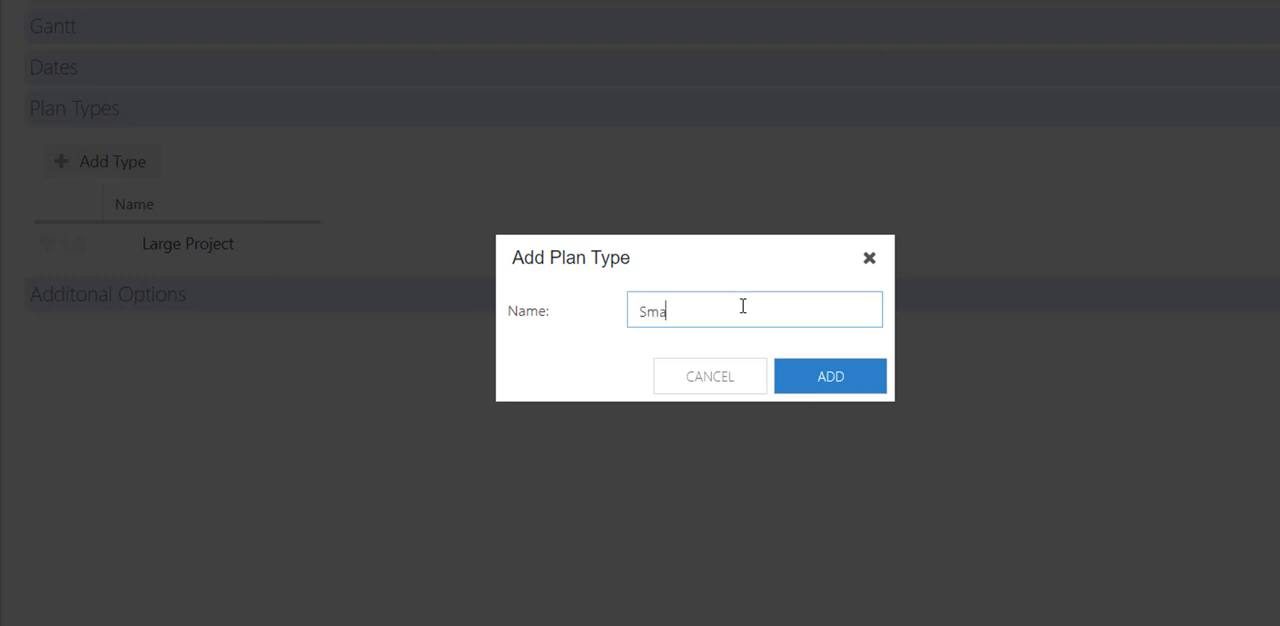
text(ll Project)
click(815, 384)
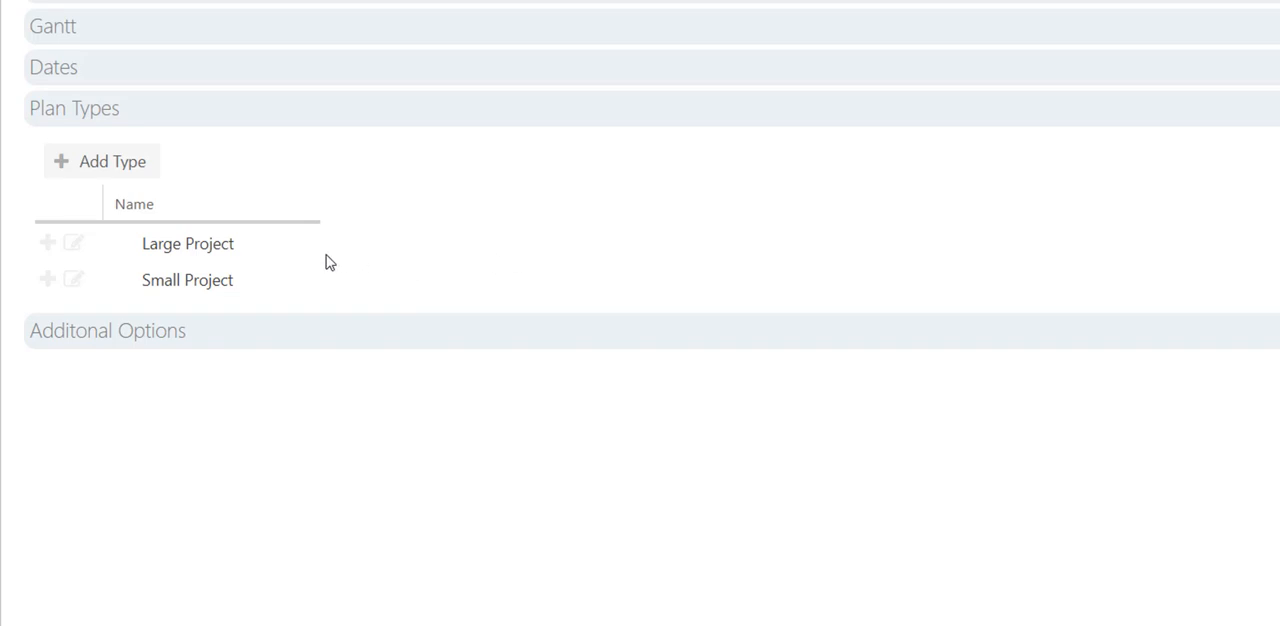
Add a third top-level plan type named "Portfolio".
click(135, 172)
click(663, 307)
text(Por)
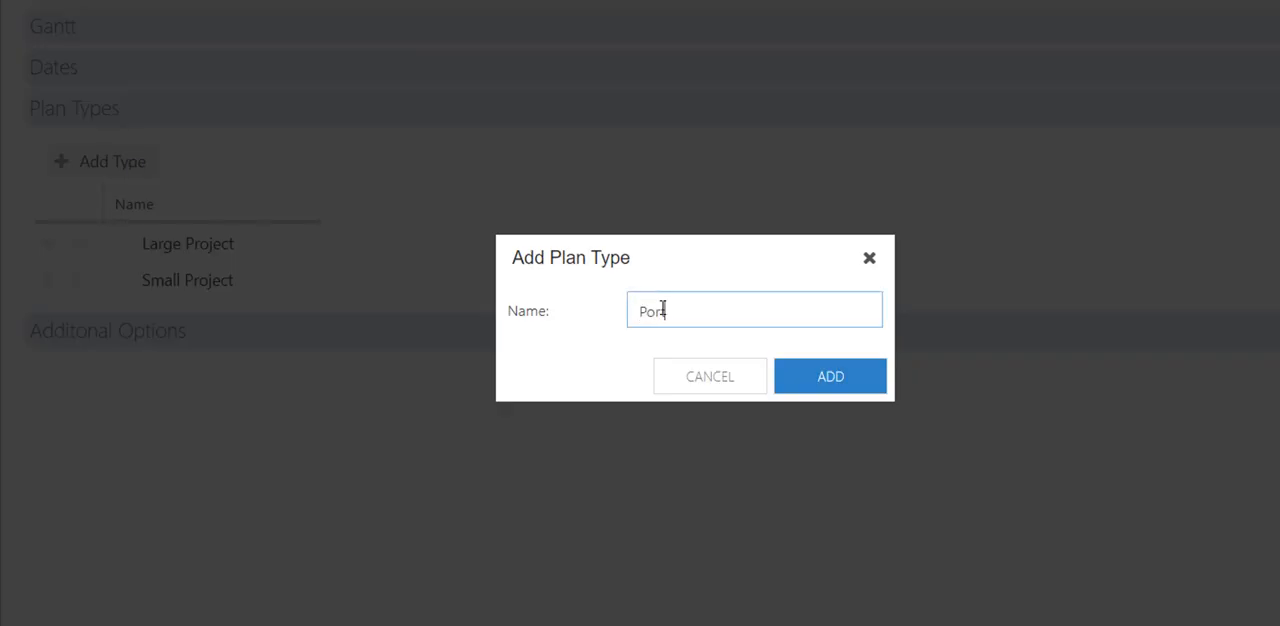
text(tfolio)
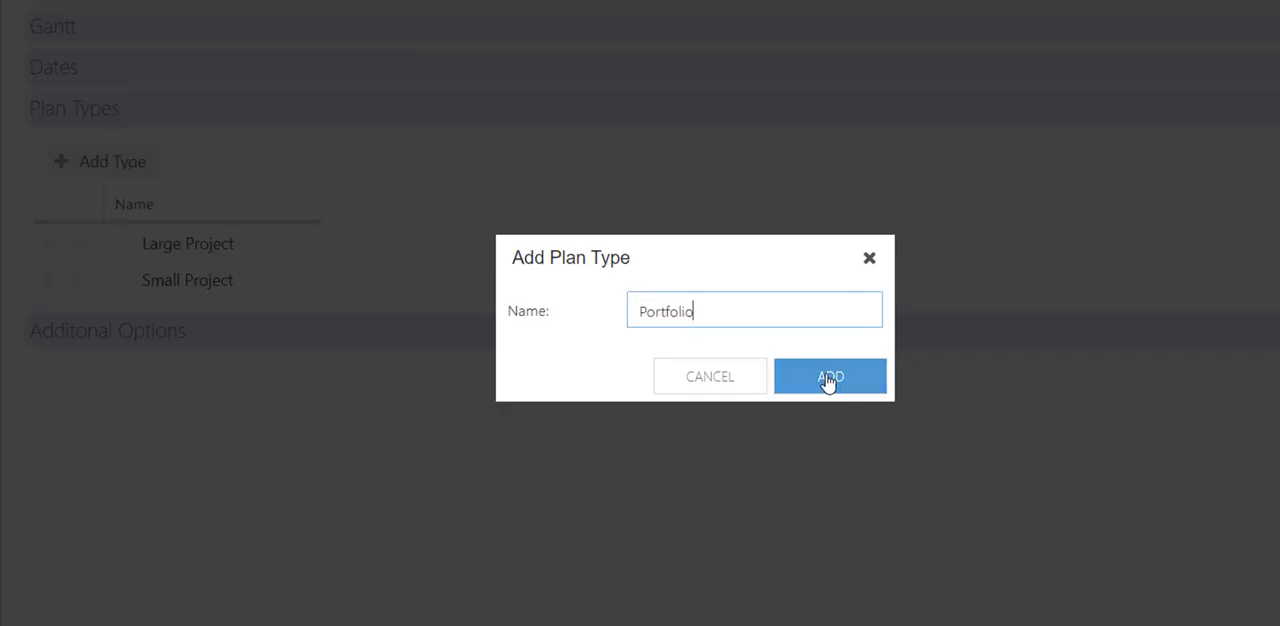
click(828, 378)
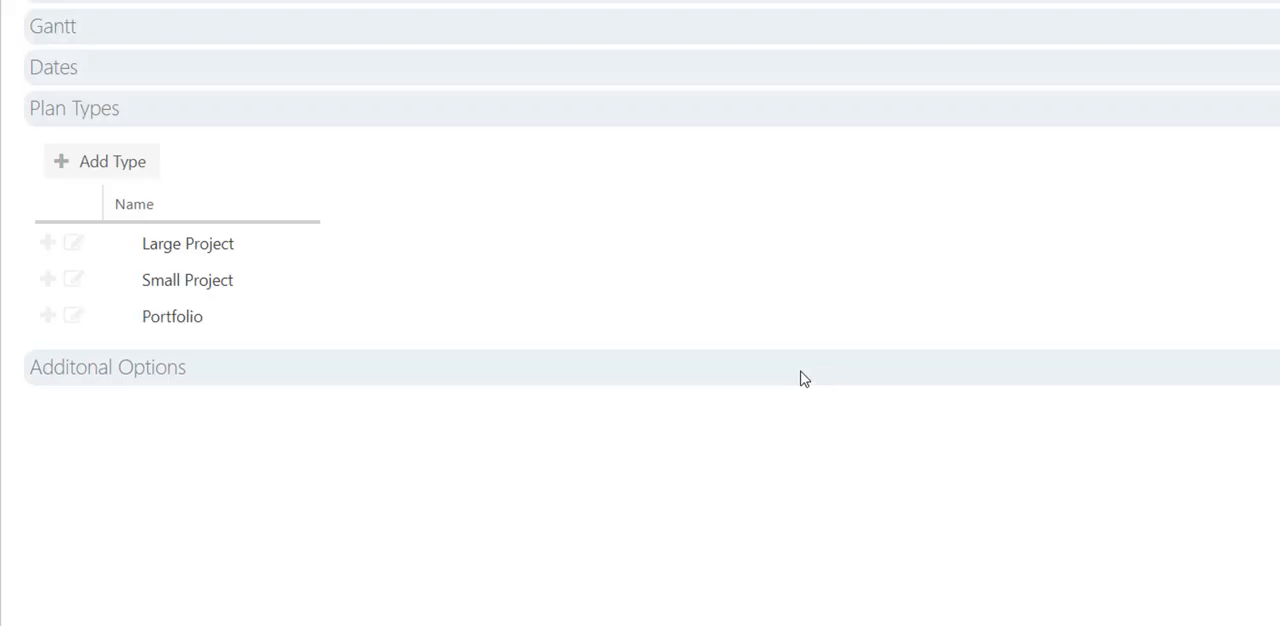
Add a child plan type named "Program" under the Portfolio type.
click(47, 316)
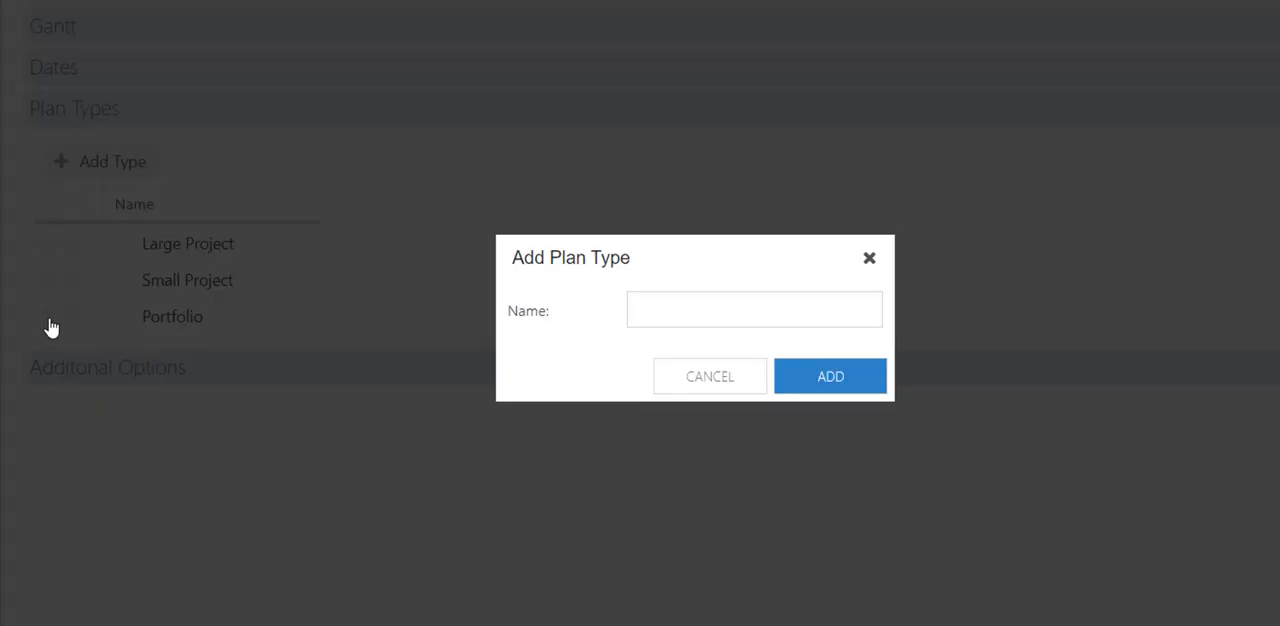
click(700, 311)
text(Proje)
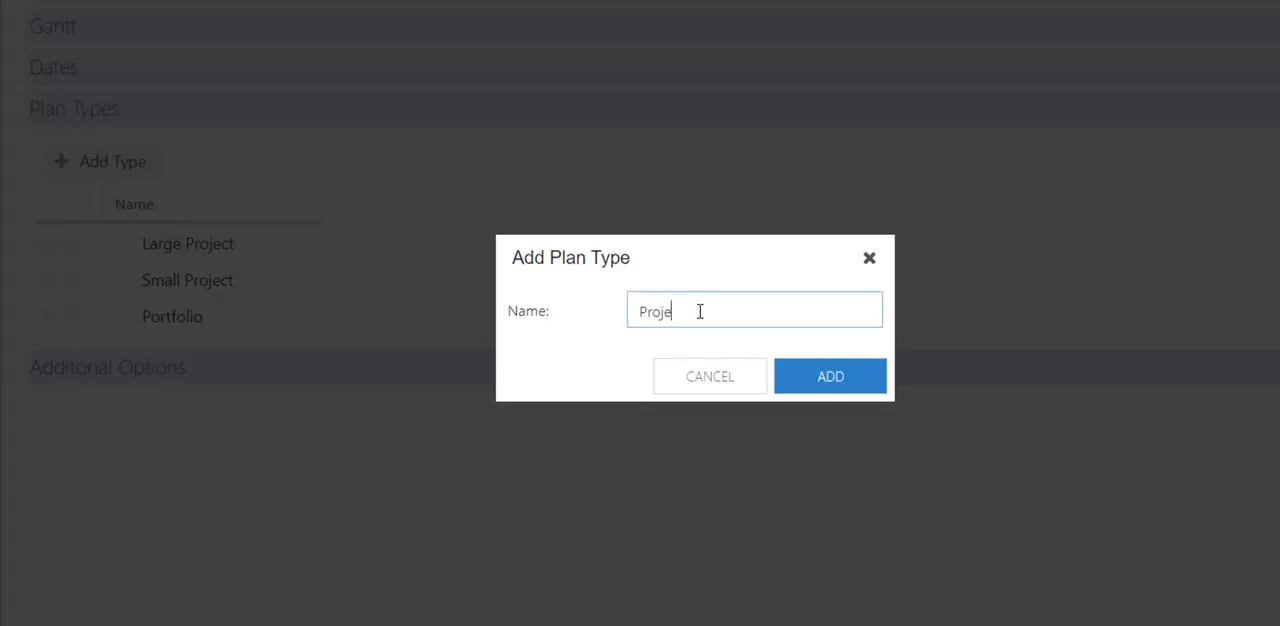
key(BackSpace)
key(BackSpace)
text(gram)
click(871, 385)
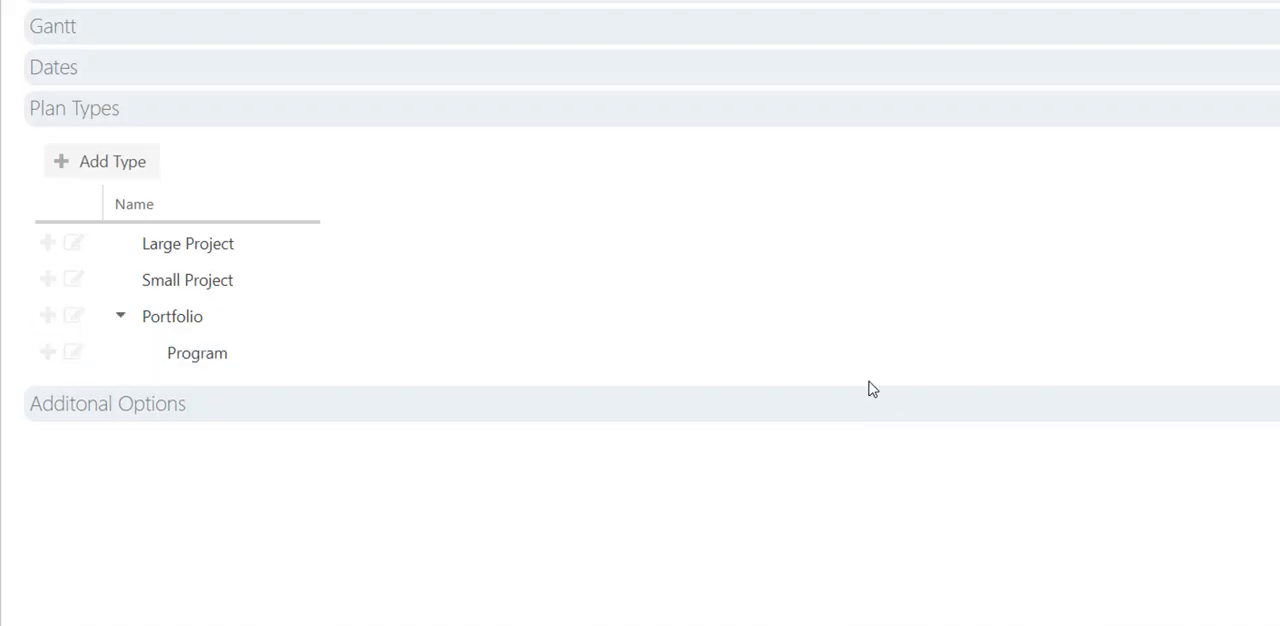
Add a child plan type named "Epic" under the Program type.
click(48, 353)
click(669, 317)
text(Ep)
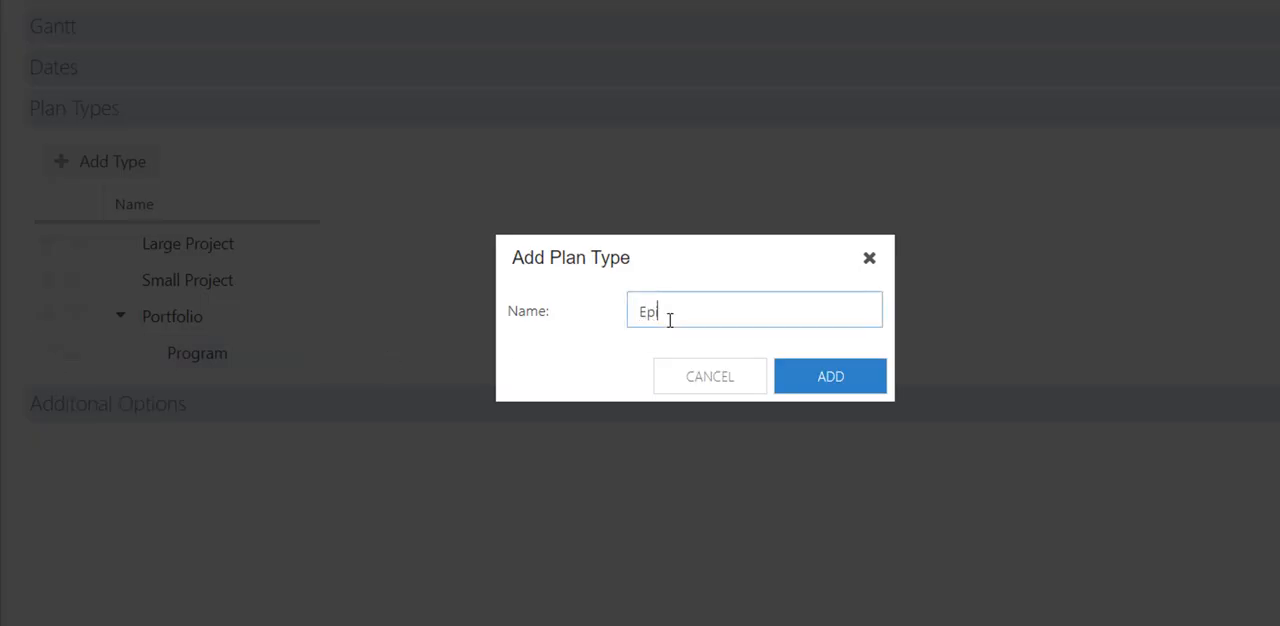
text(ics)
click(834, 390)
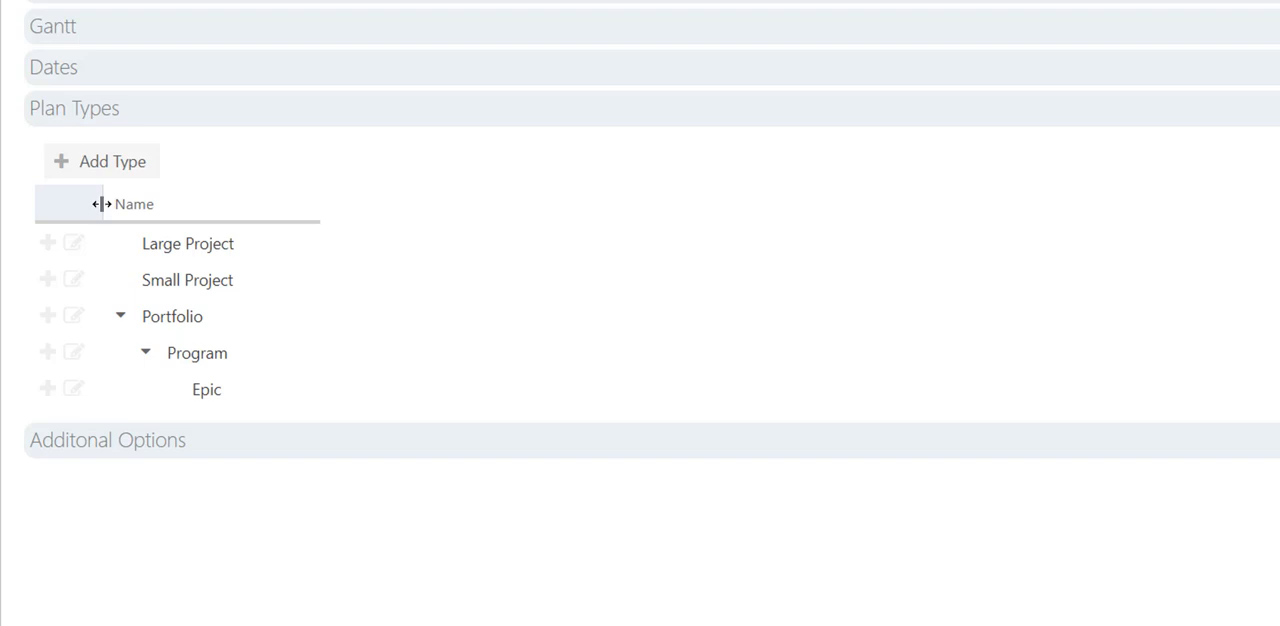
Widen the plan types list's action column and delete the Epic type under Program, confirming the removal.
drag(102, 204, 144, 200)
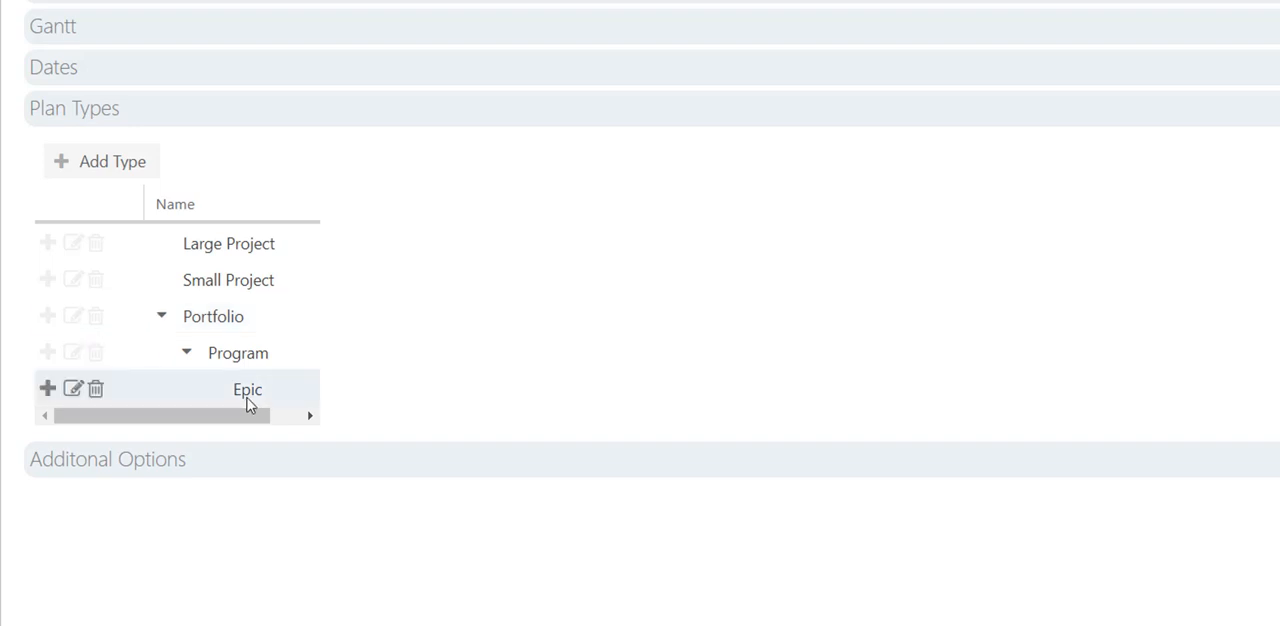
click(92, 395)
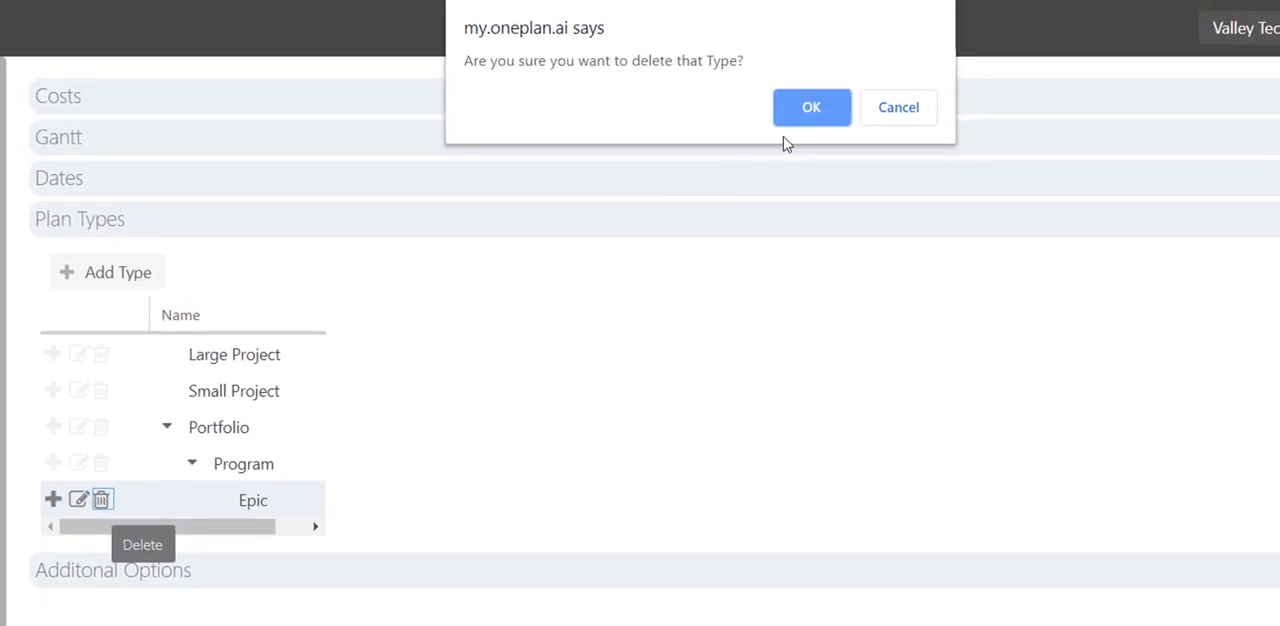
click(808, 106)
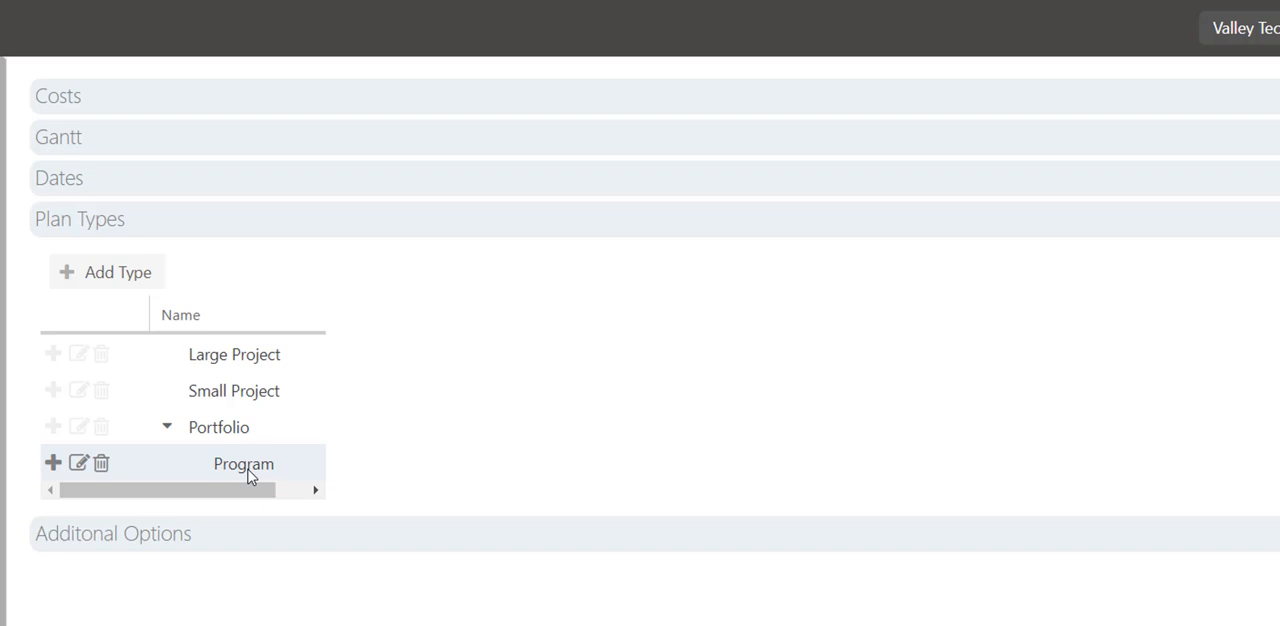
Add a child plan type named "Waterfall Project" under the Program type.
click(52, 466)
click(729, 418)
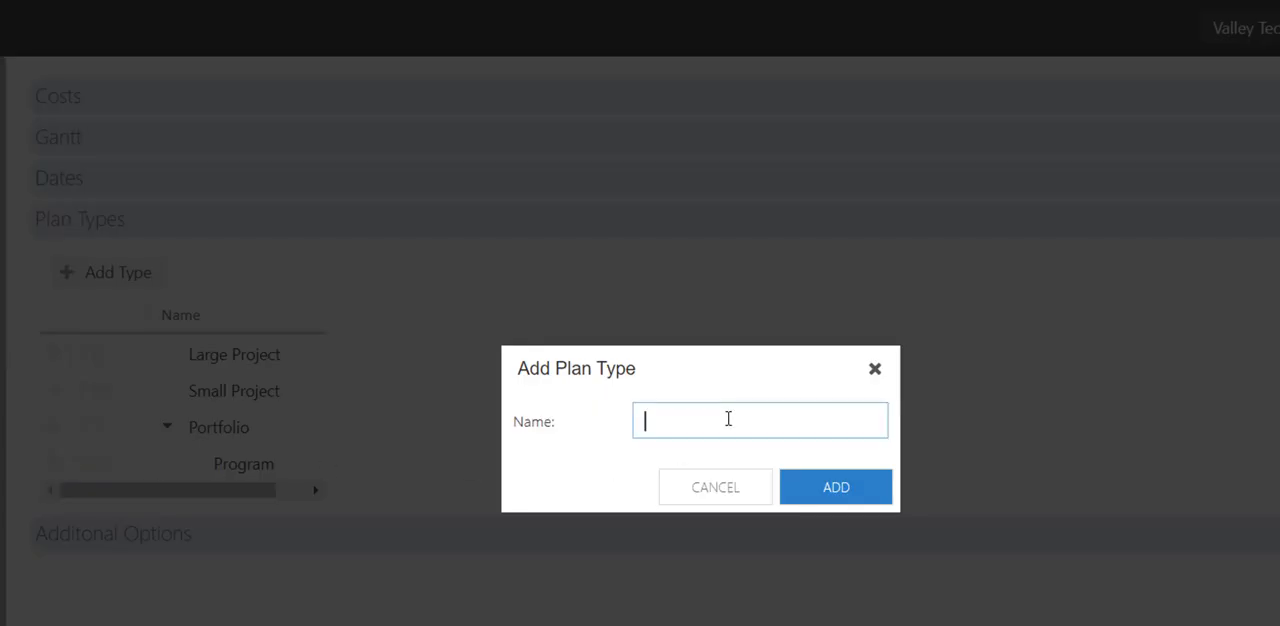
text(Waterfall Project)
click(836, 489)
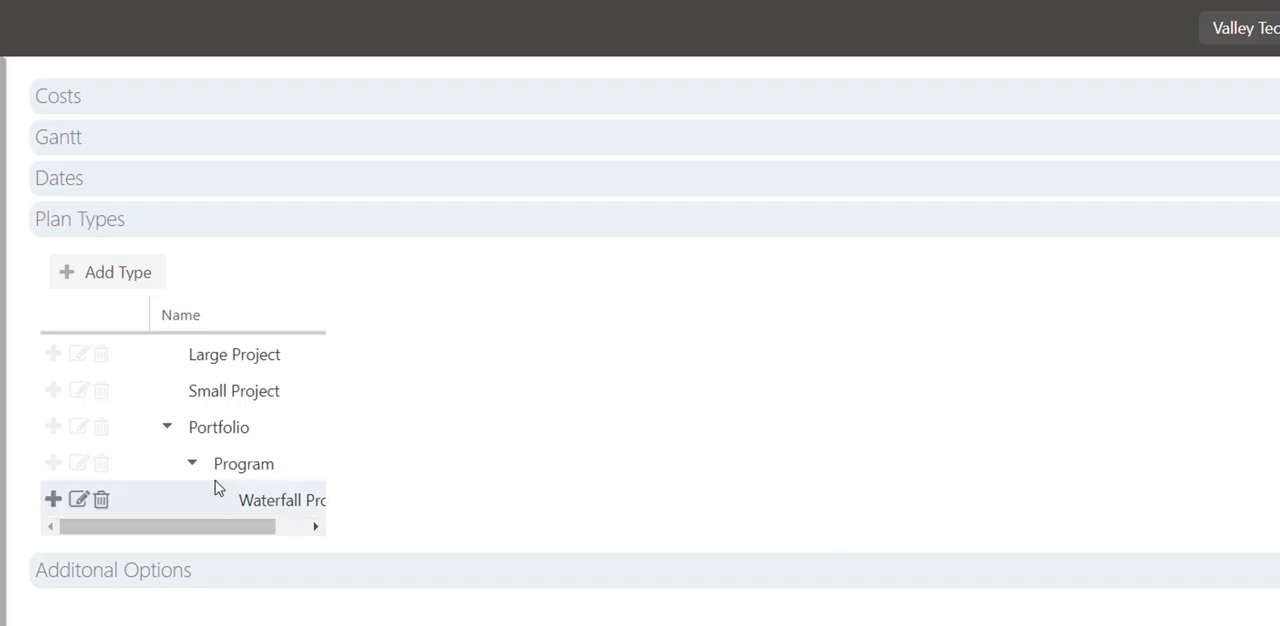
Add another child plan type named "Agile Project" under the Program type.
click(50, 470)
click(689, 431)
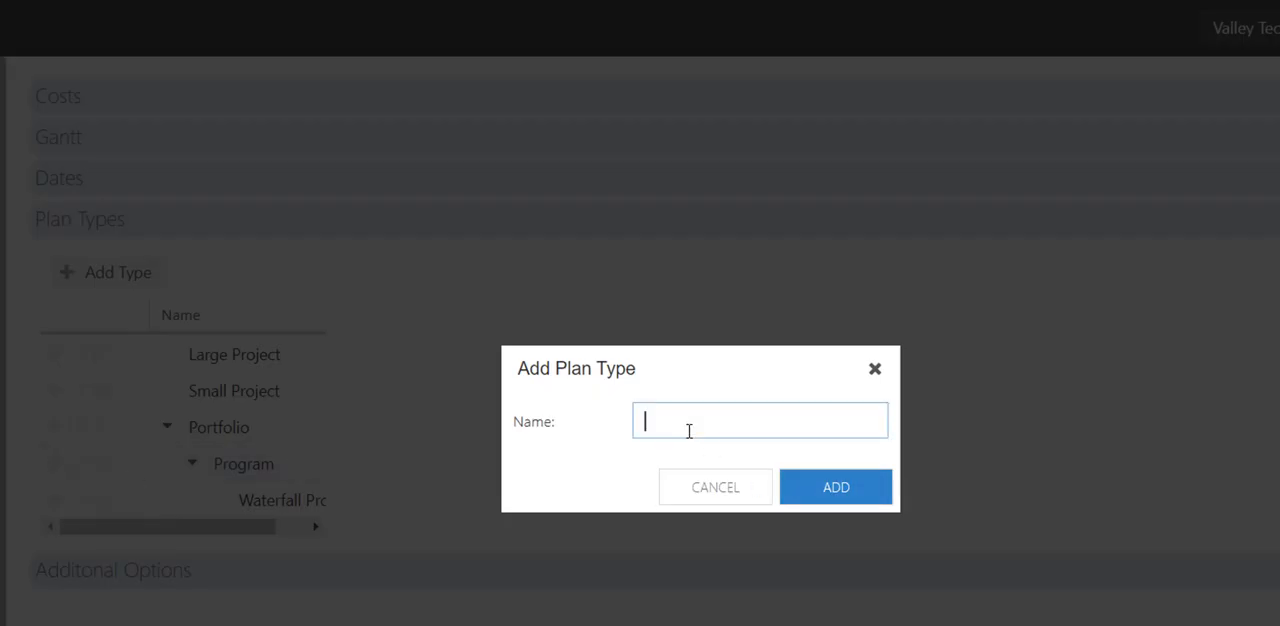
text(Agile Project)
click(866, 496)
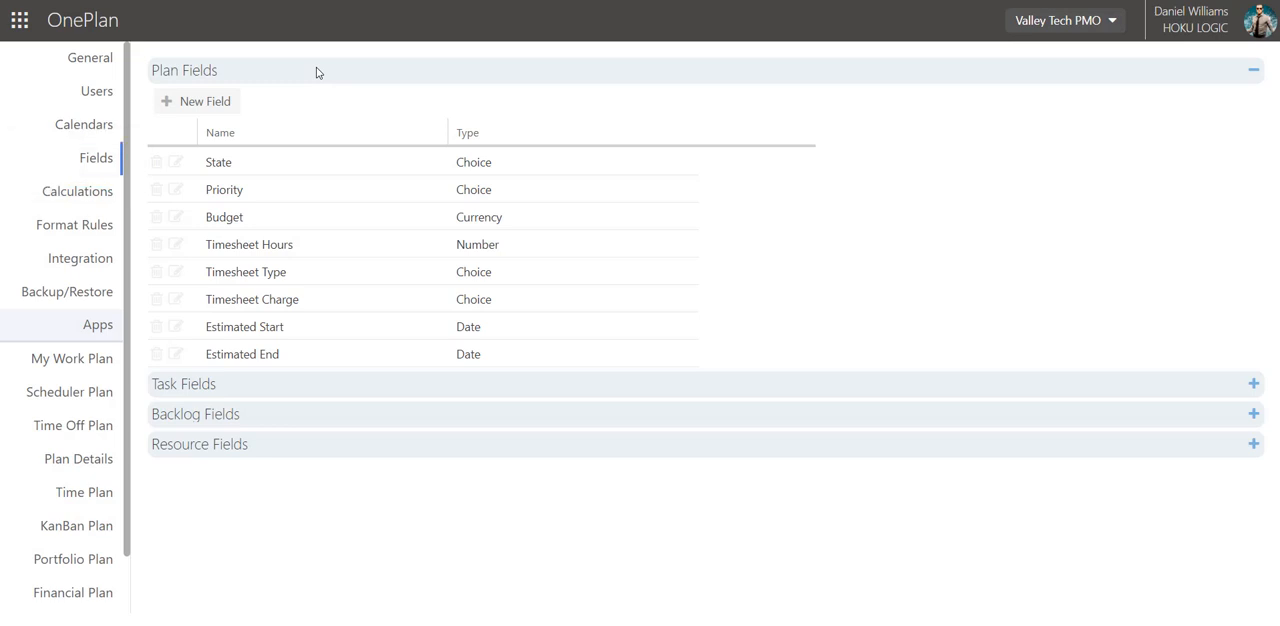
Review the workspace's existing task, backlog and resource fields.
click(300, 384)
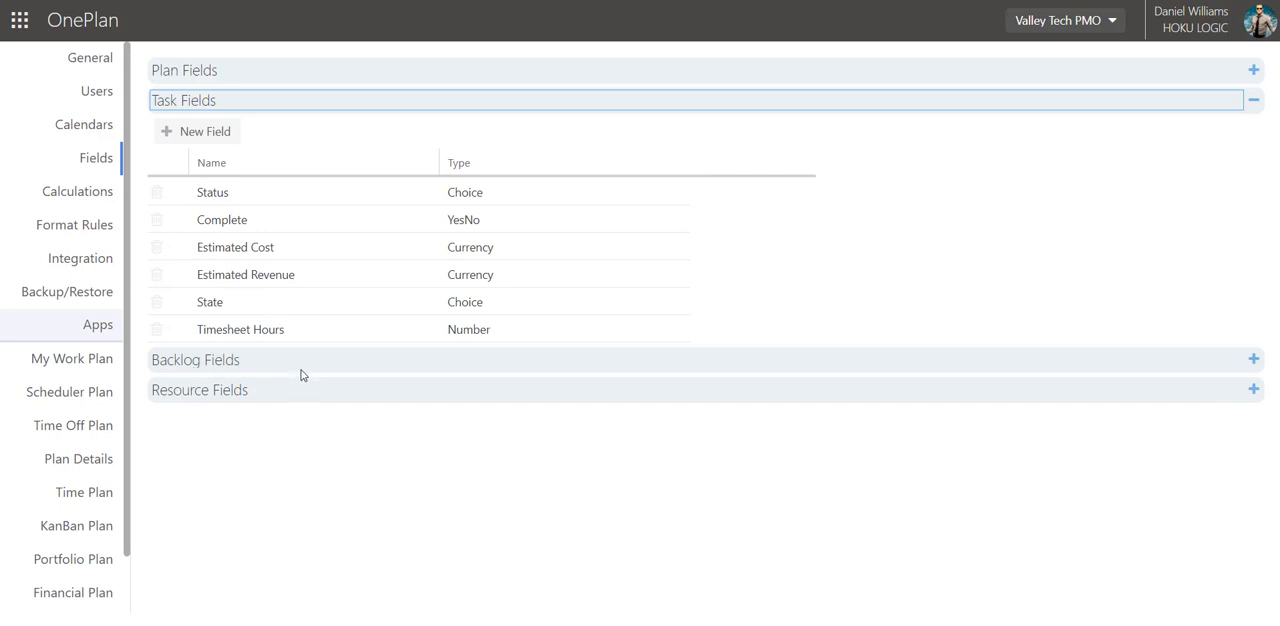
click(300, 366)
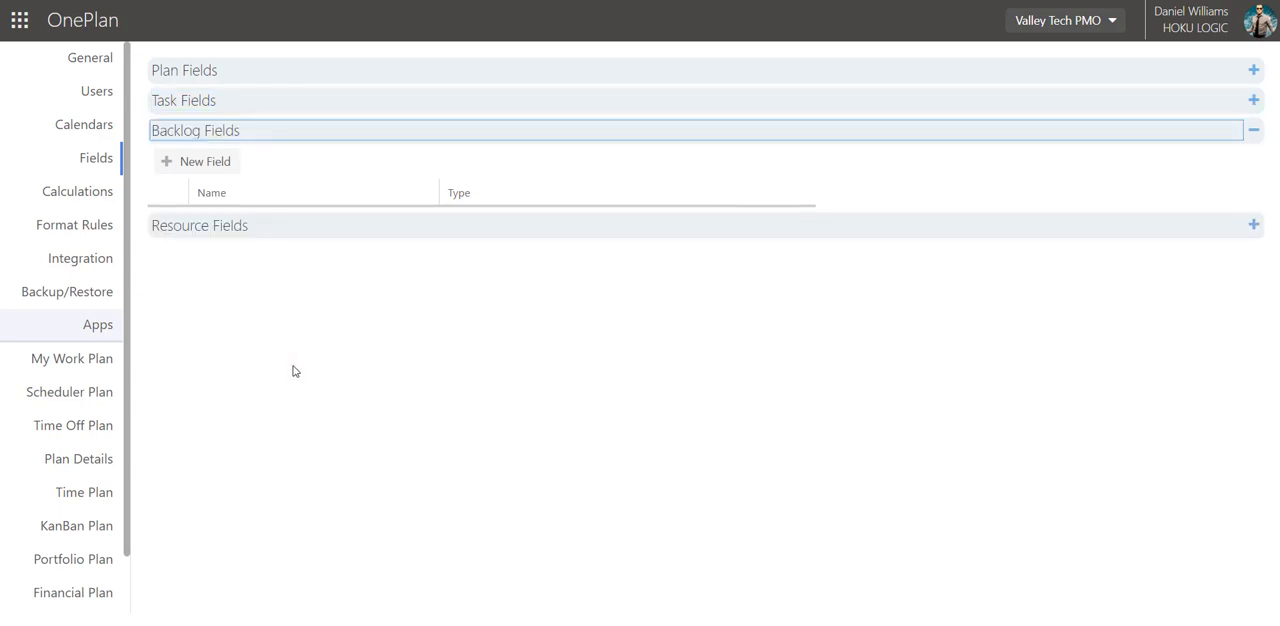
click(295, 232)
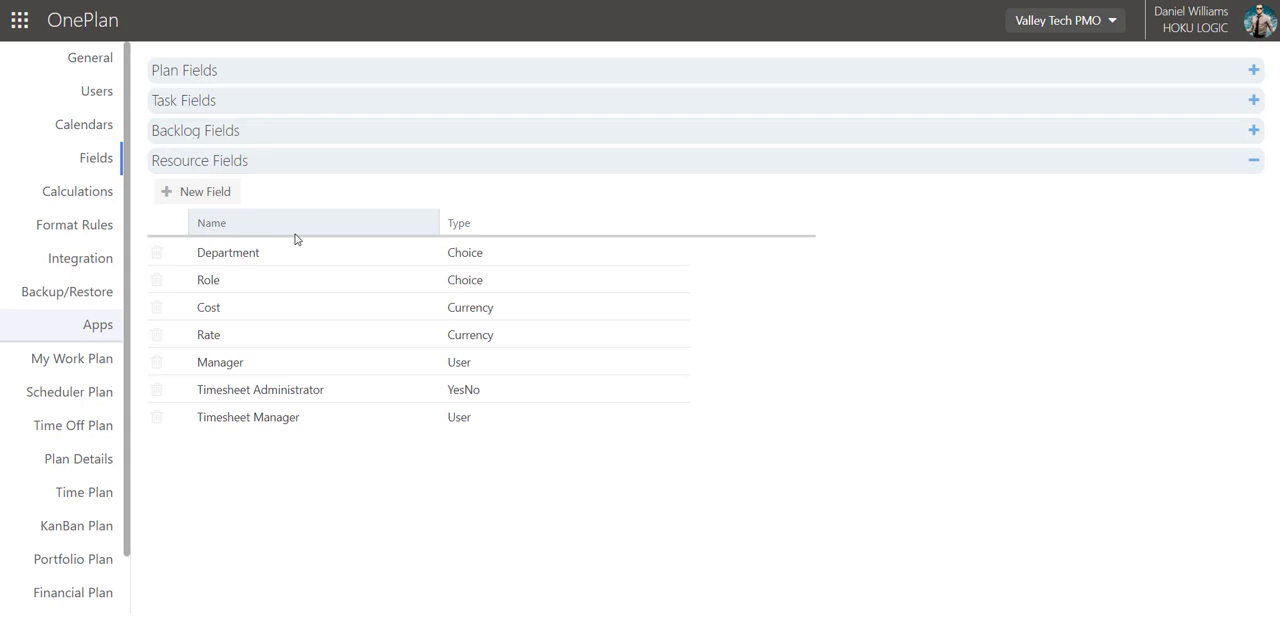
Start a new plan field named "Actual Costs" with the field type Currency.
click(258, 75)
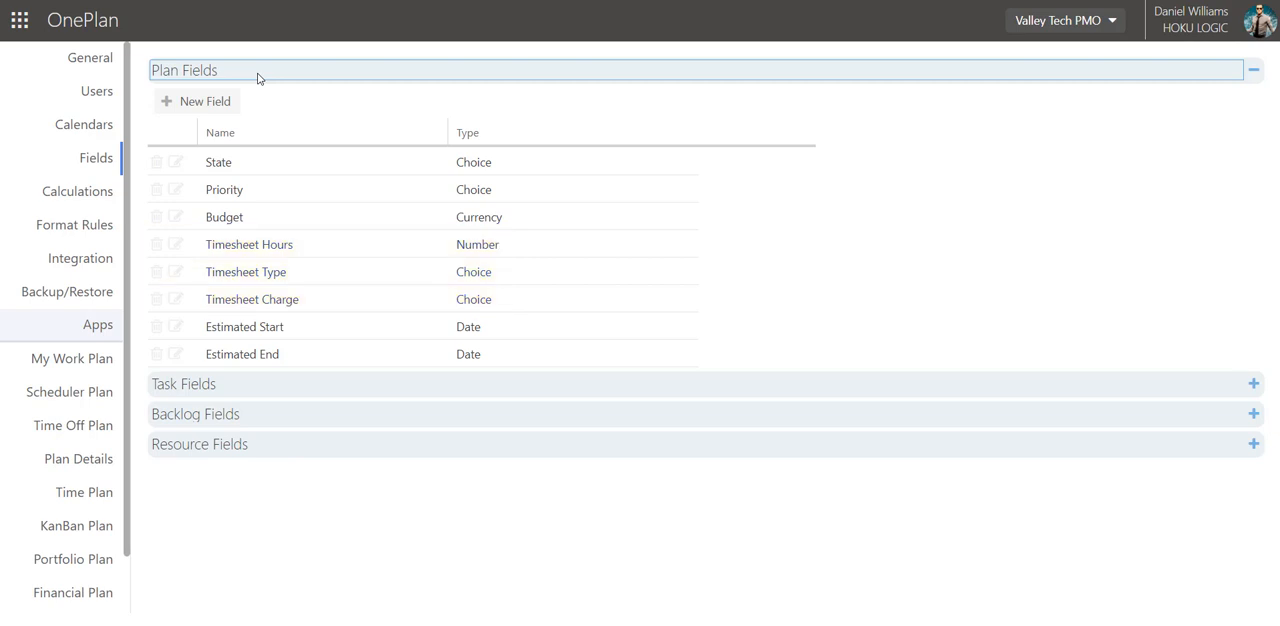
click(202, 102)
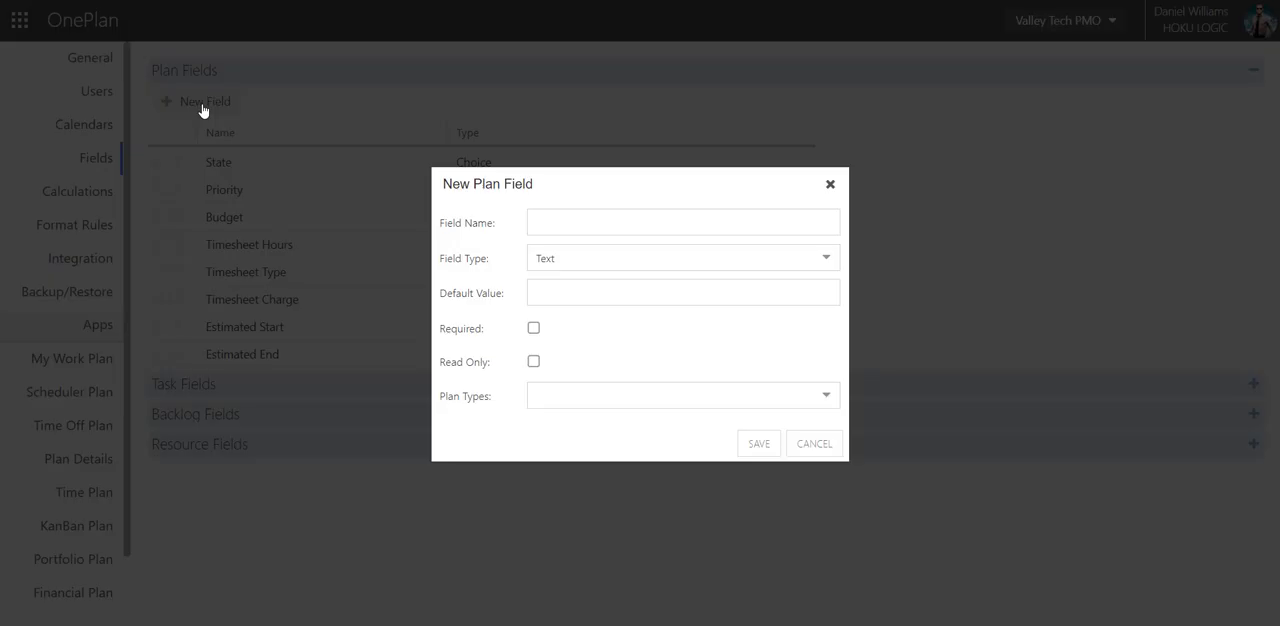
click(597, 217)
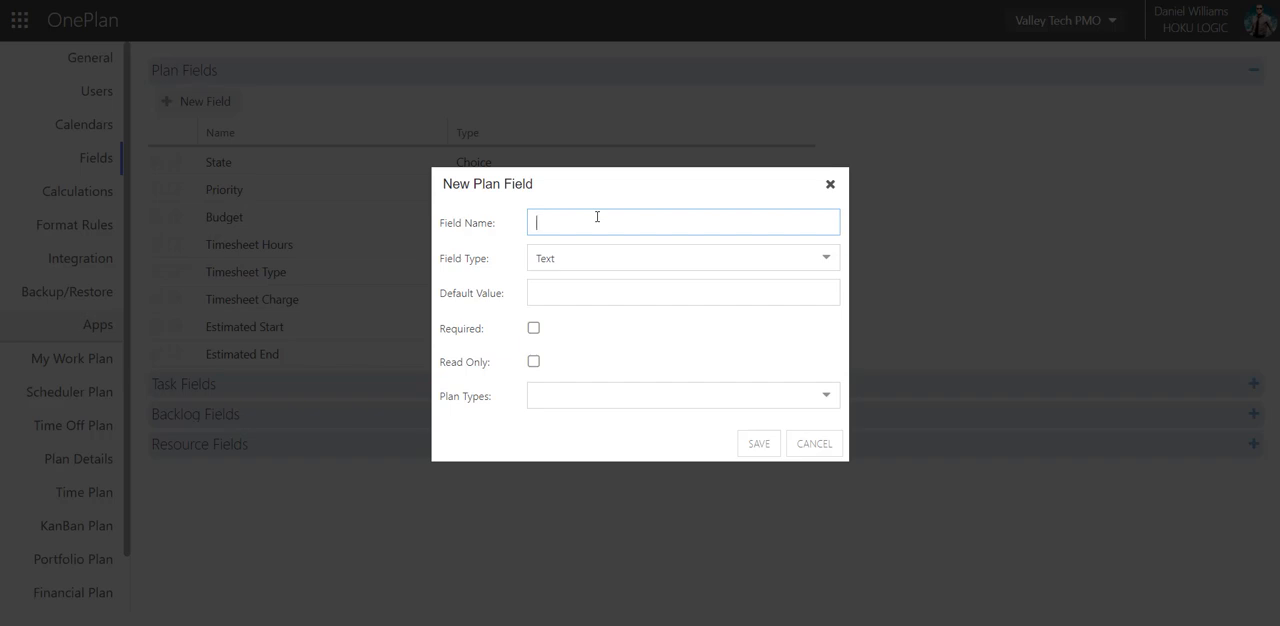
text(Actual Costs)
click(569, 253)
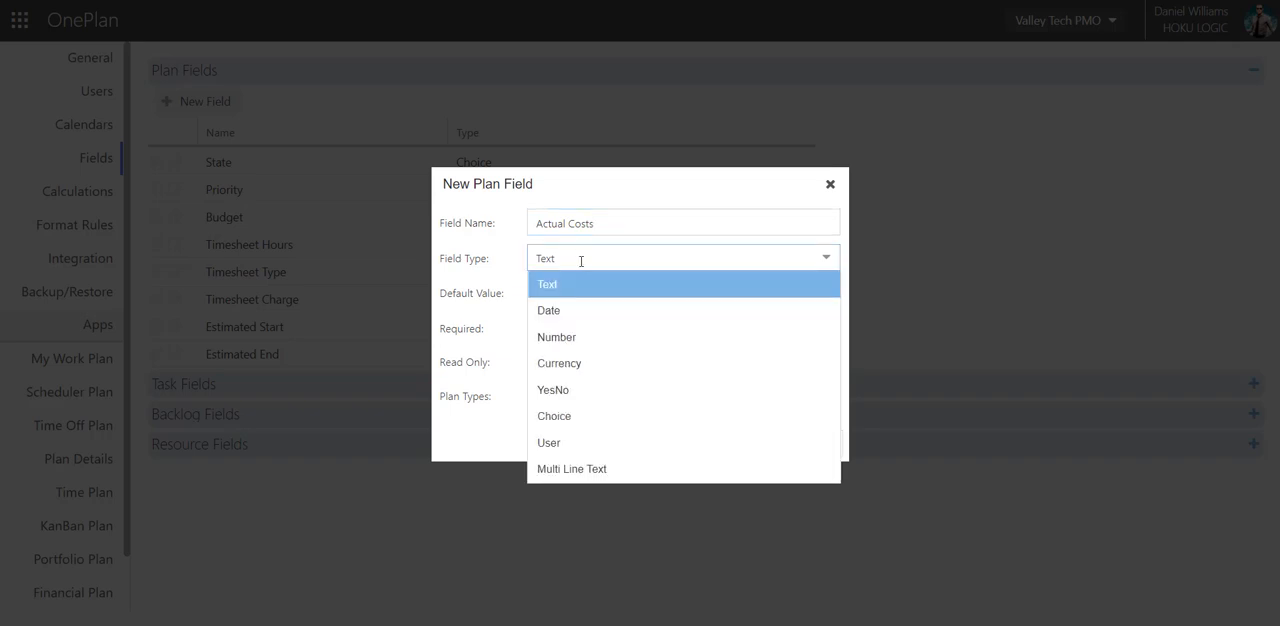
click(598, 363)
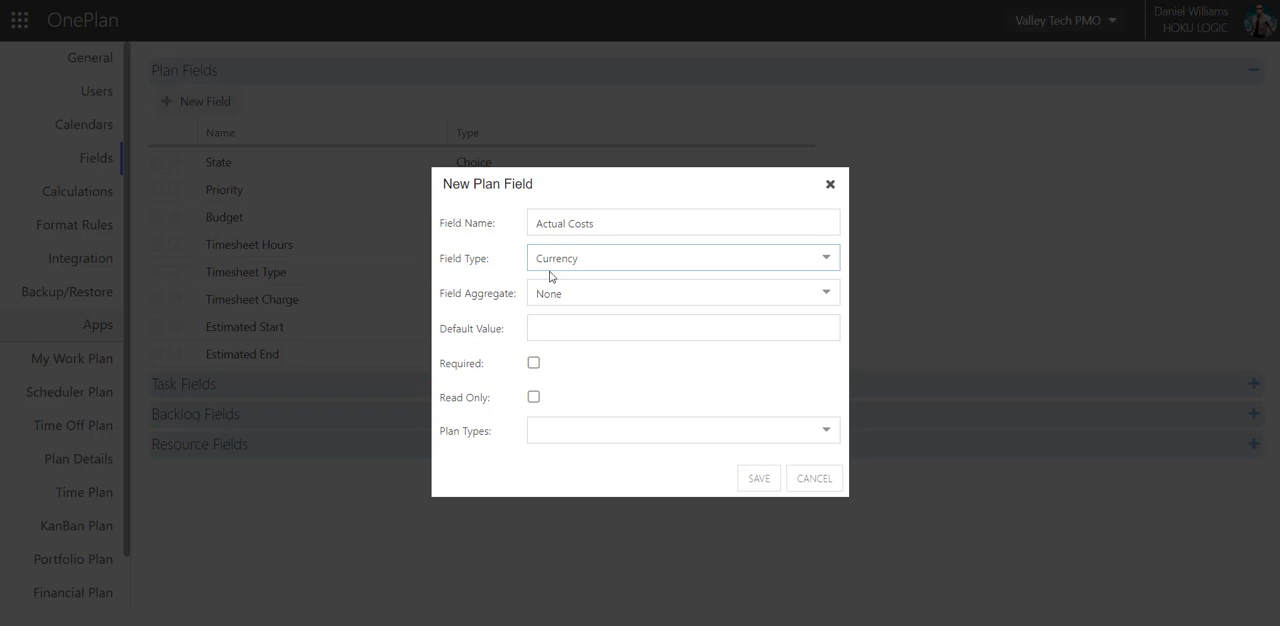
Set the Actual Costs field's aggregate to Sum and make the field read-only.
click(573, 294)
click(573, 294)
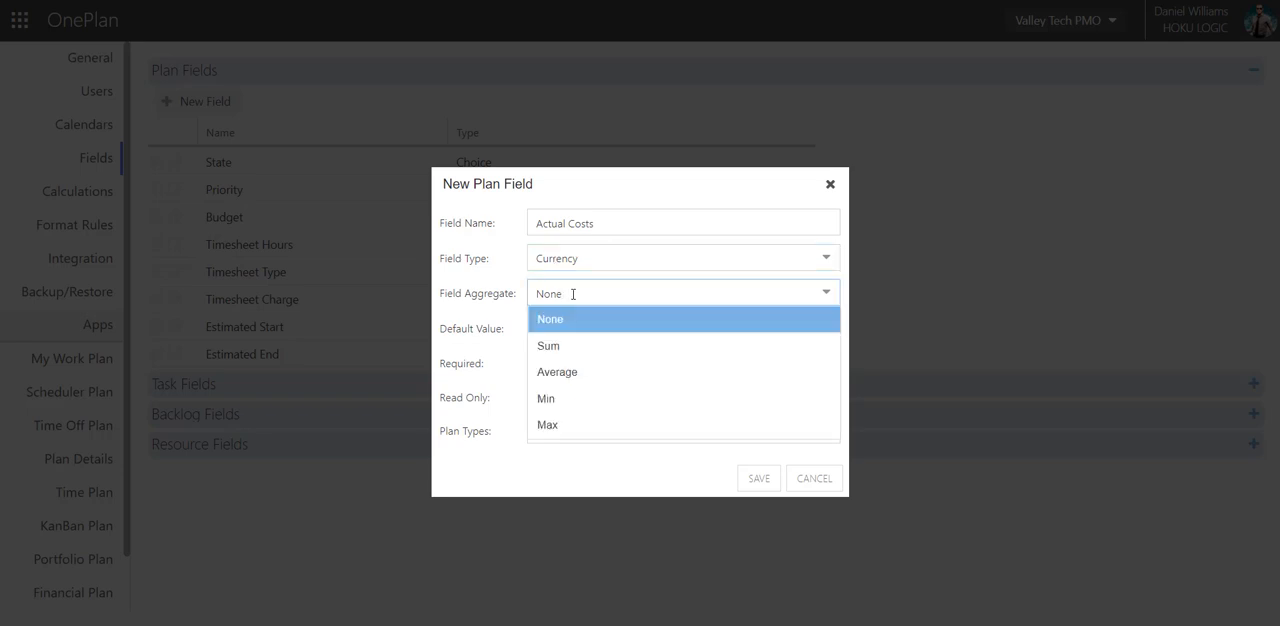
click(577, 349)
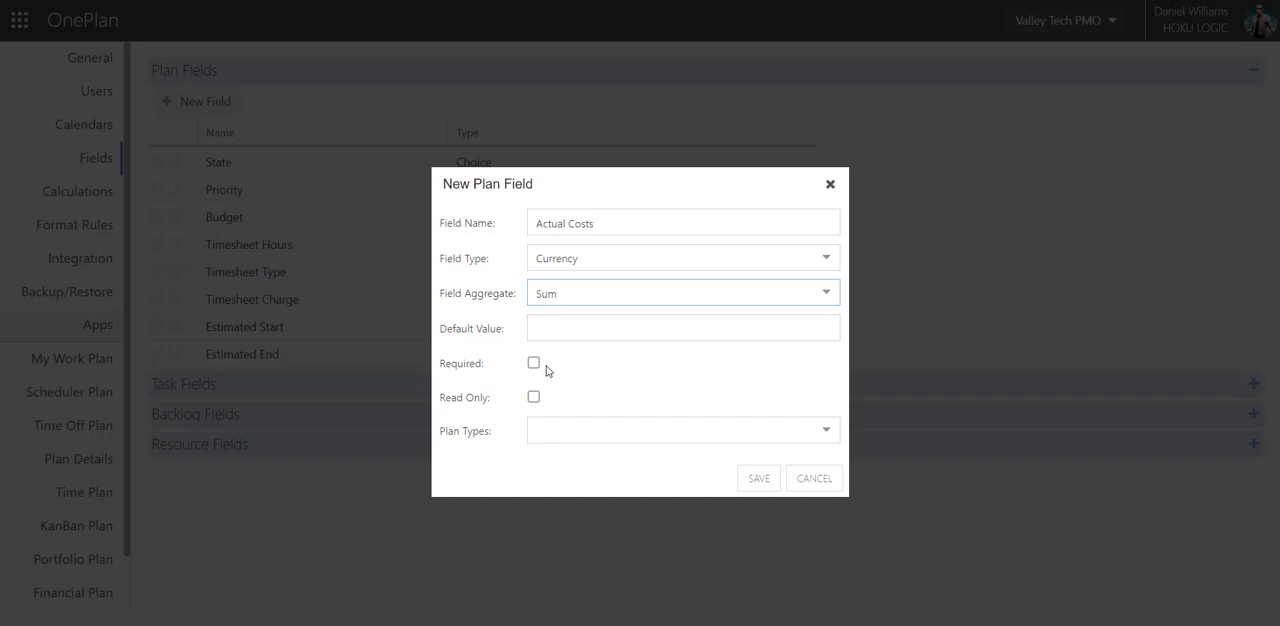
click(538, 399)
click(536, 398)
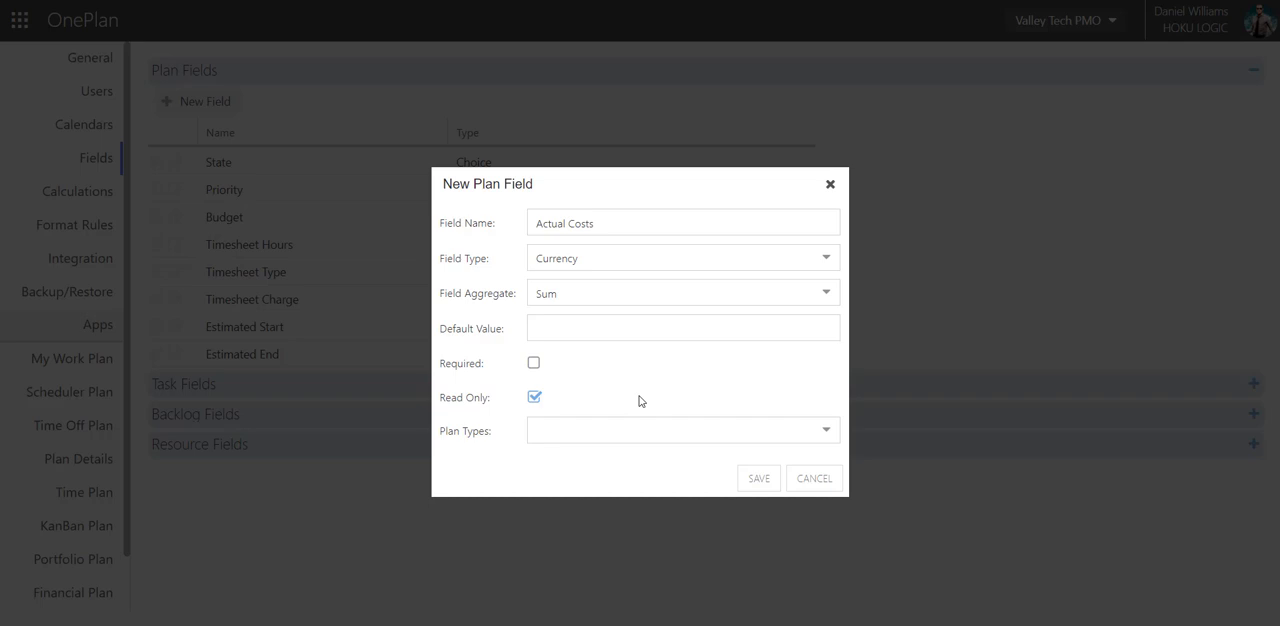
Assign the Actual Costs field to the Portfolio, Program, Waterfall Project and Agile Project plan types and save it.
click(683, 431)
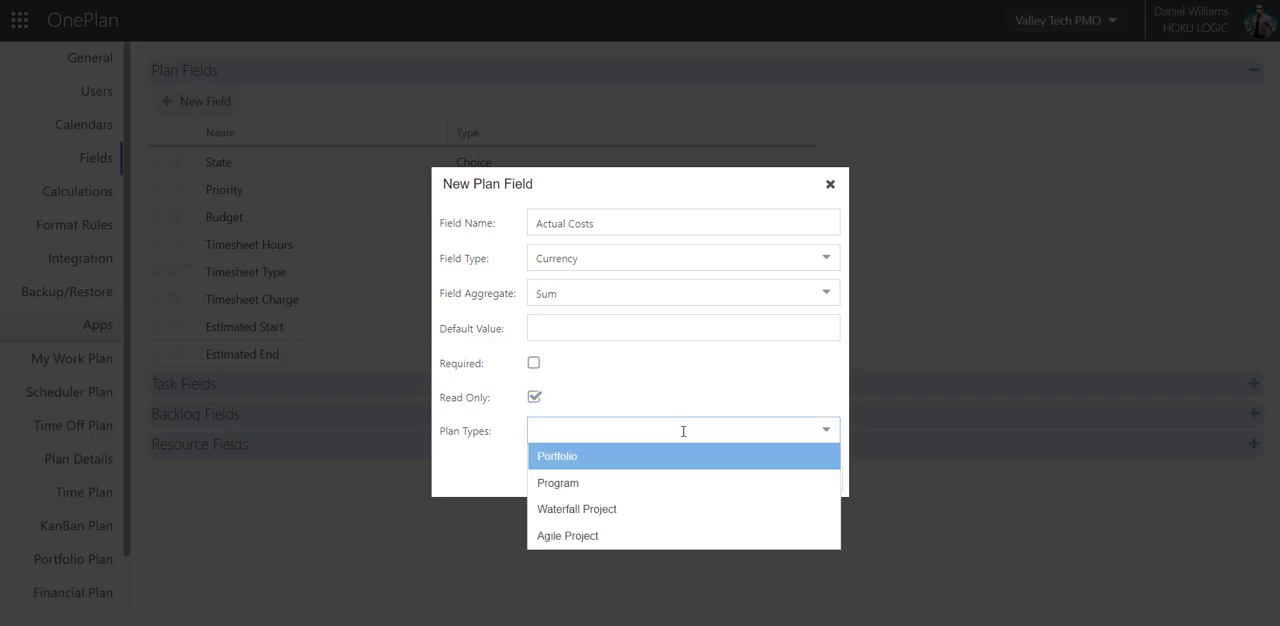
click(612, 459)
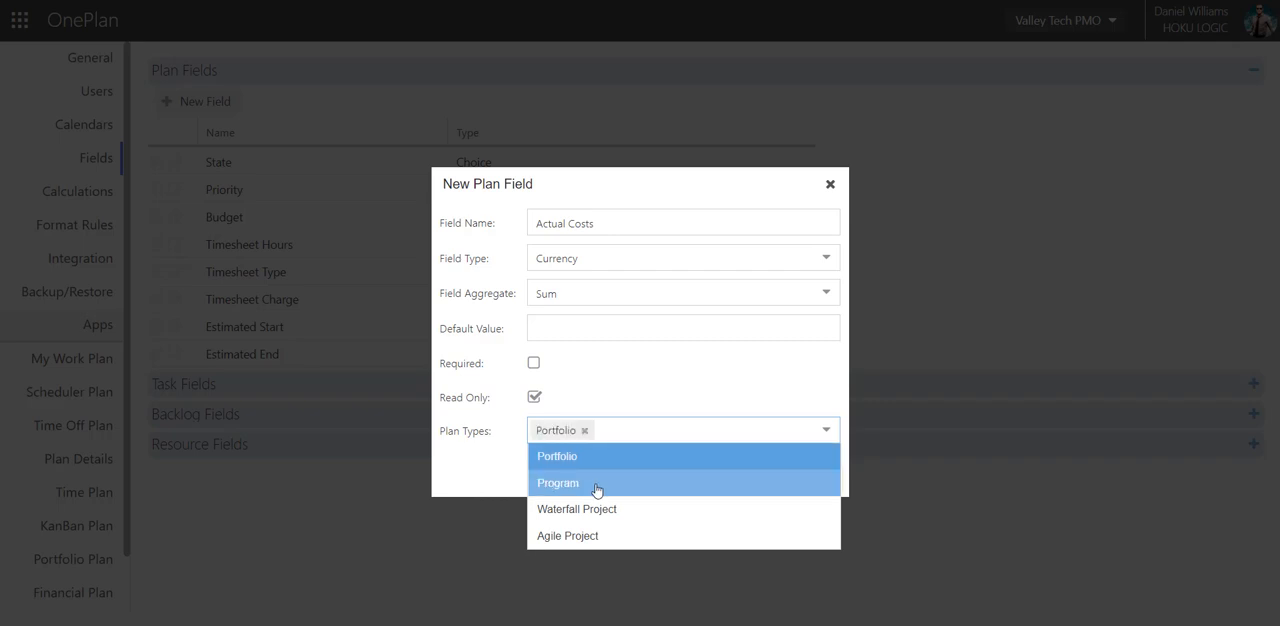
click(594, 484)
click(607, 511)
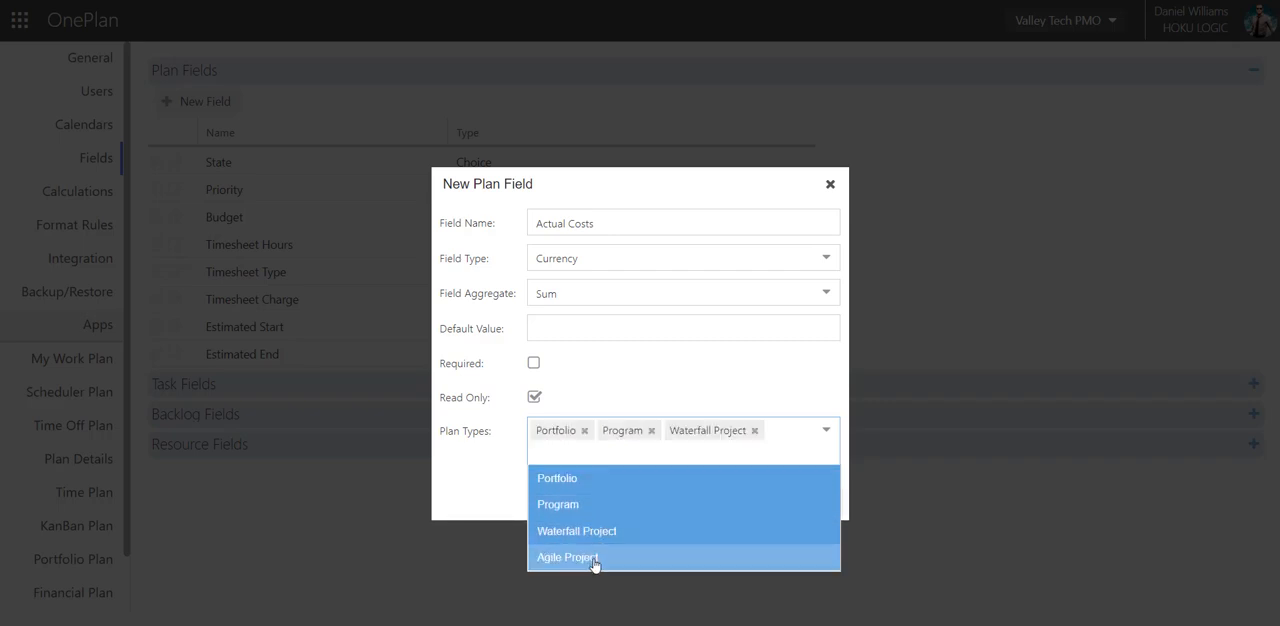
click(595, 537)
click(479, 494)
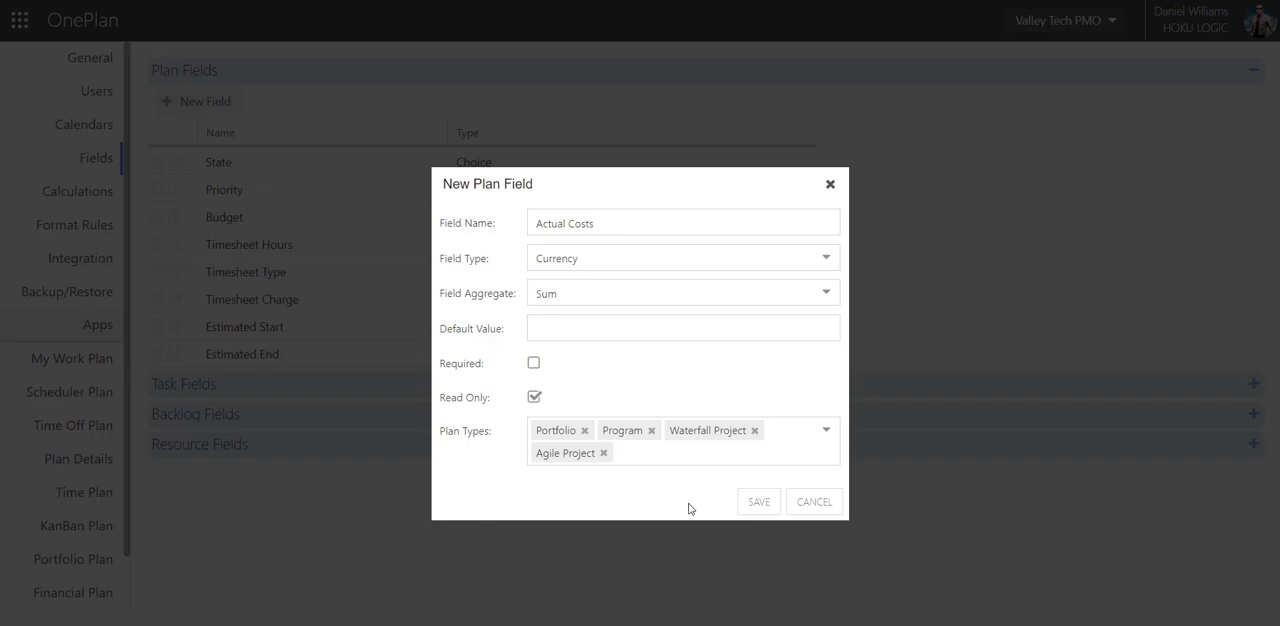
click(758, 505)
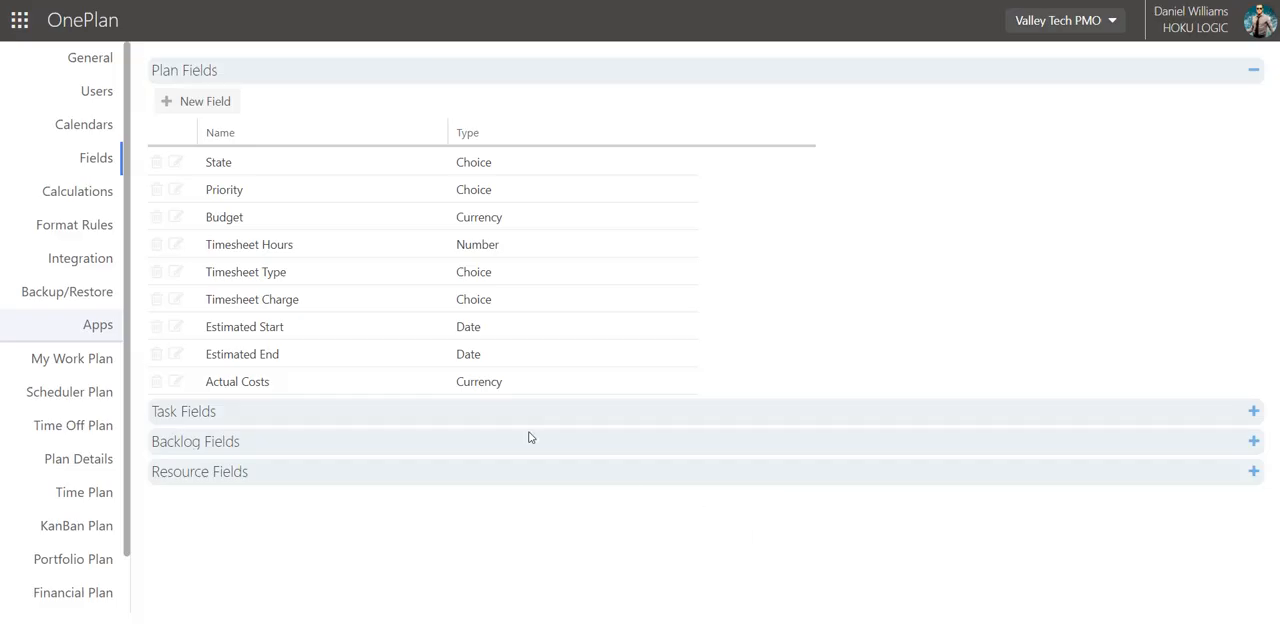
Start a new plan field named "Owner" with the field type User.
click(231, 104)
text(Owner)
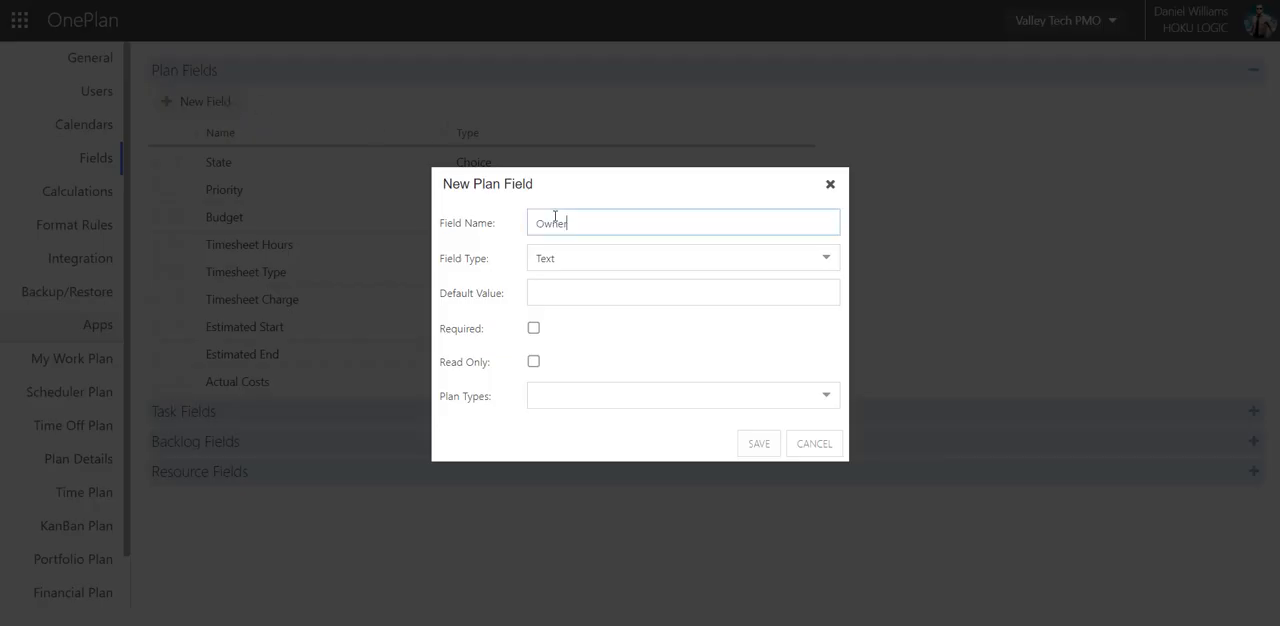
click(594, 257)
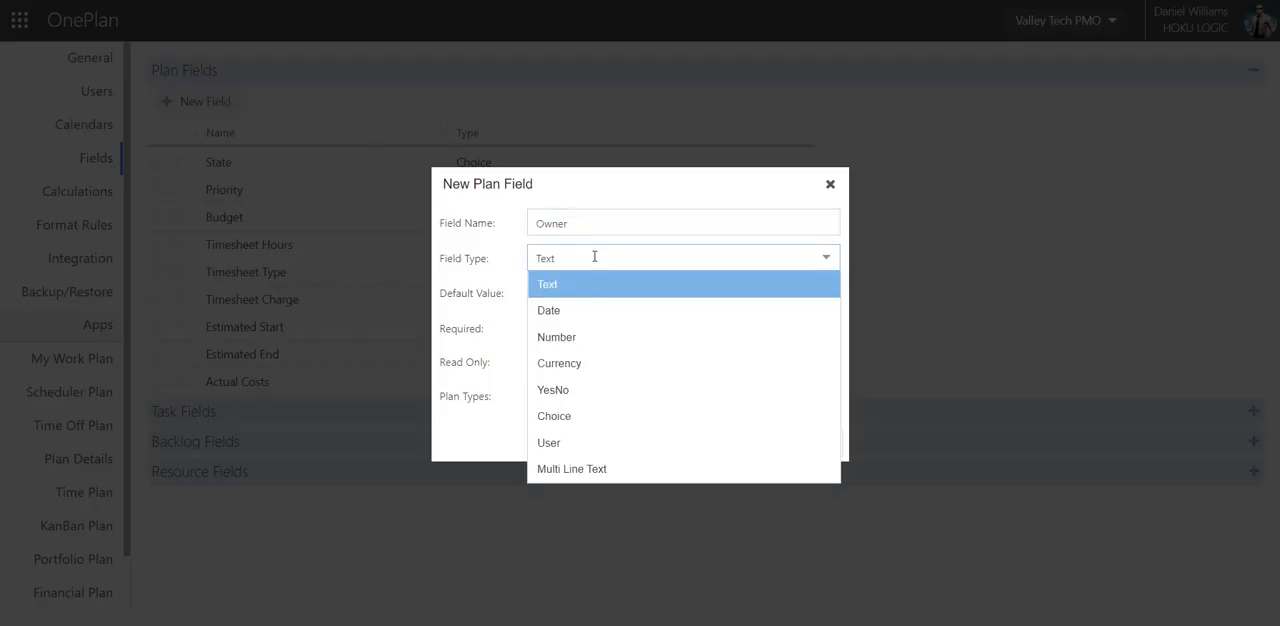
click(601, 446)
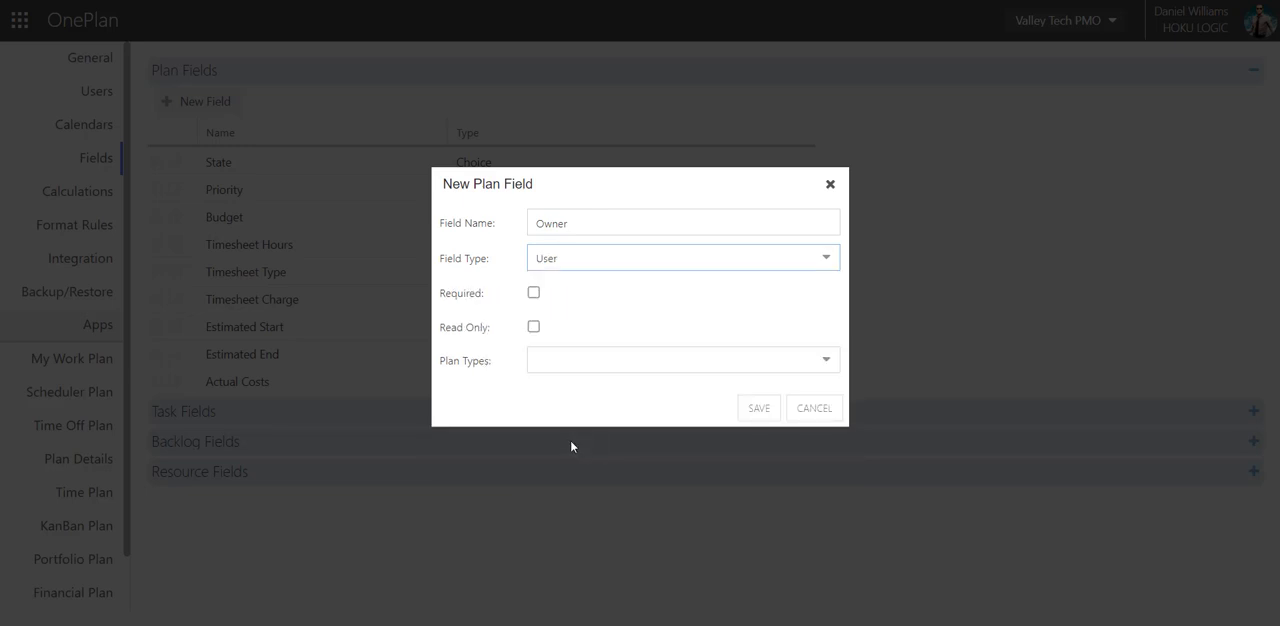
Assign the Owner field to the Portfolio, Program, Waterfall Project and Agile Project plan types and save it.
click(579, 363)
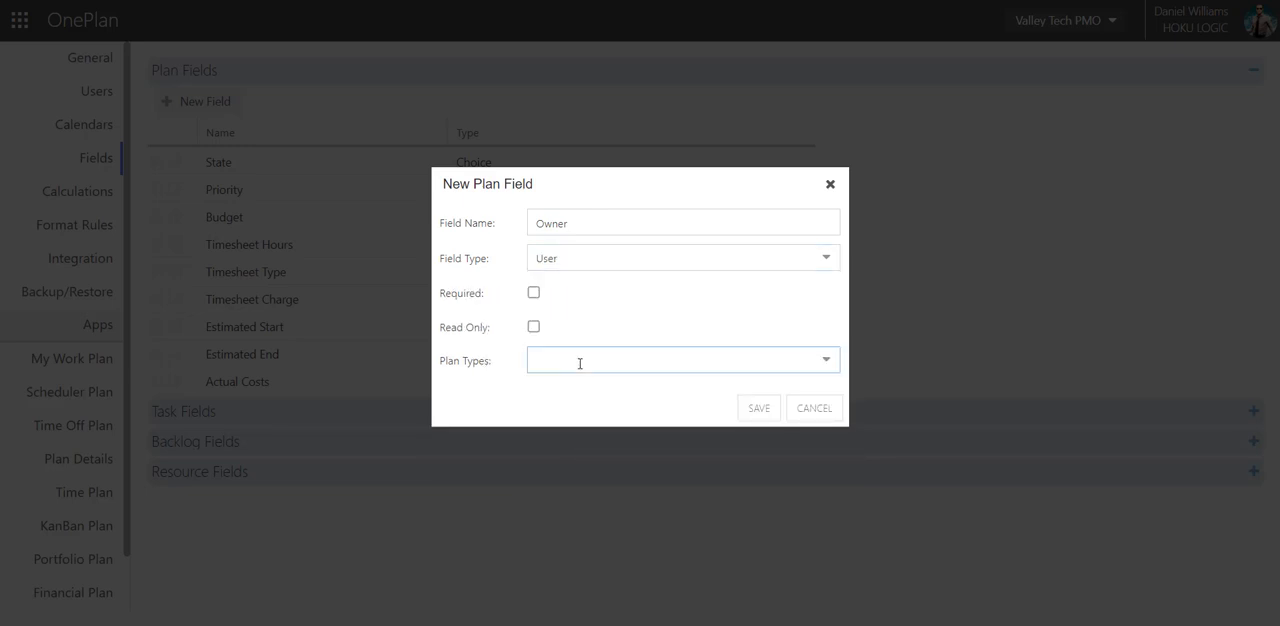
click(826, 362)
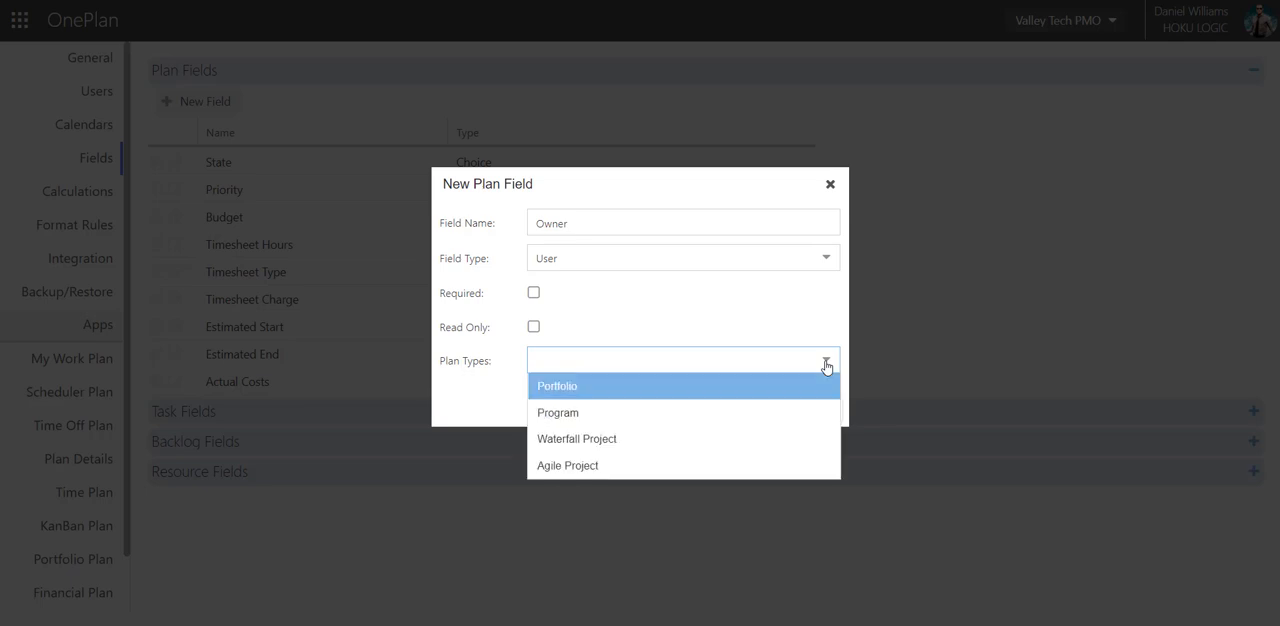
click(592, 386)
click(586, 413)
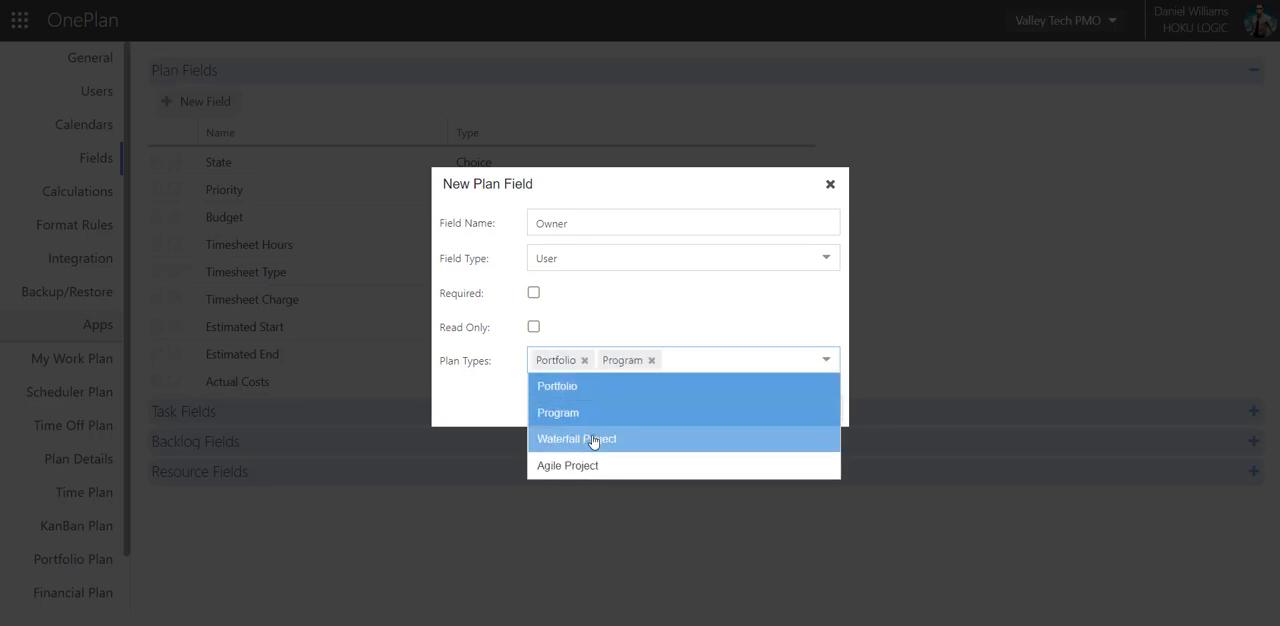
click(591, 440)
click(590, 488)
click(477, 491)
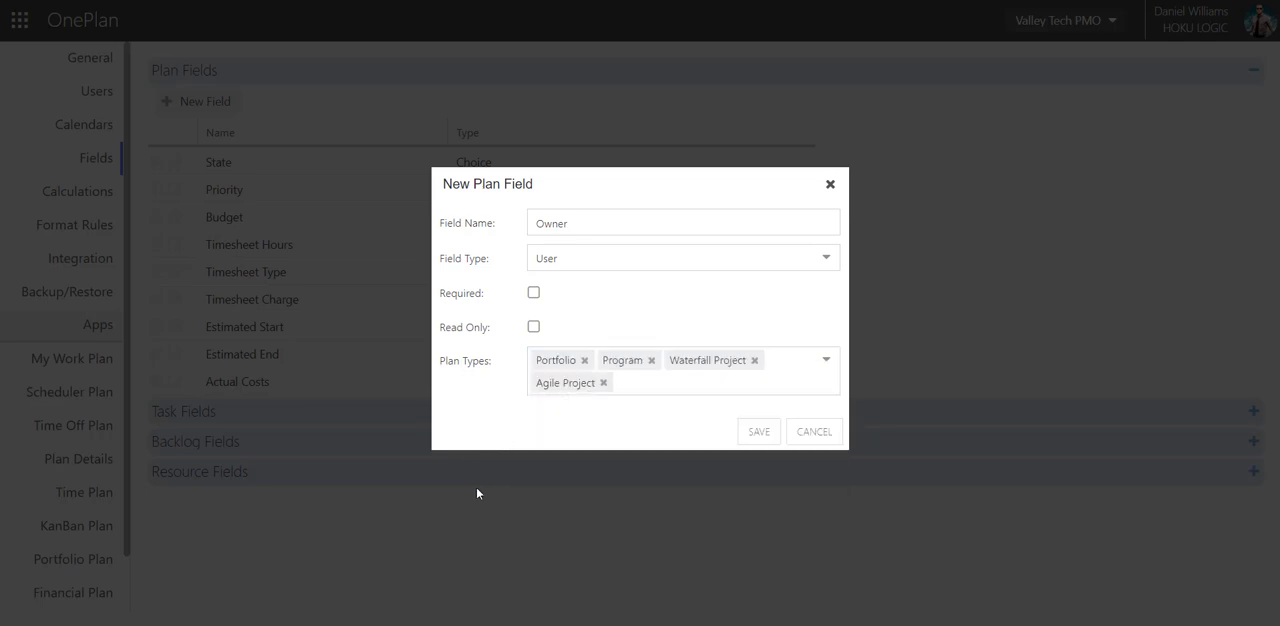
click(759, 432)
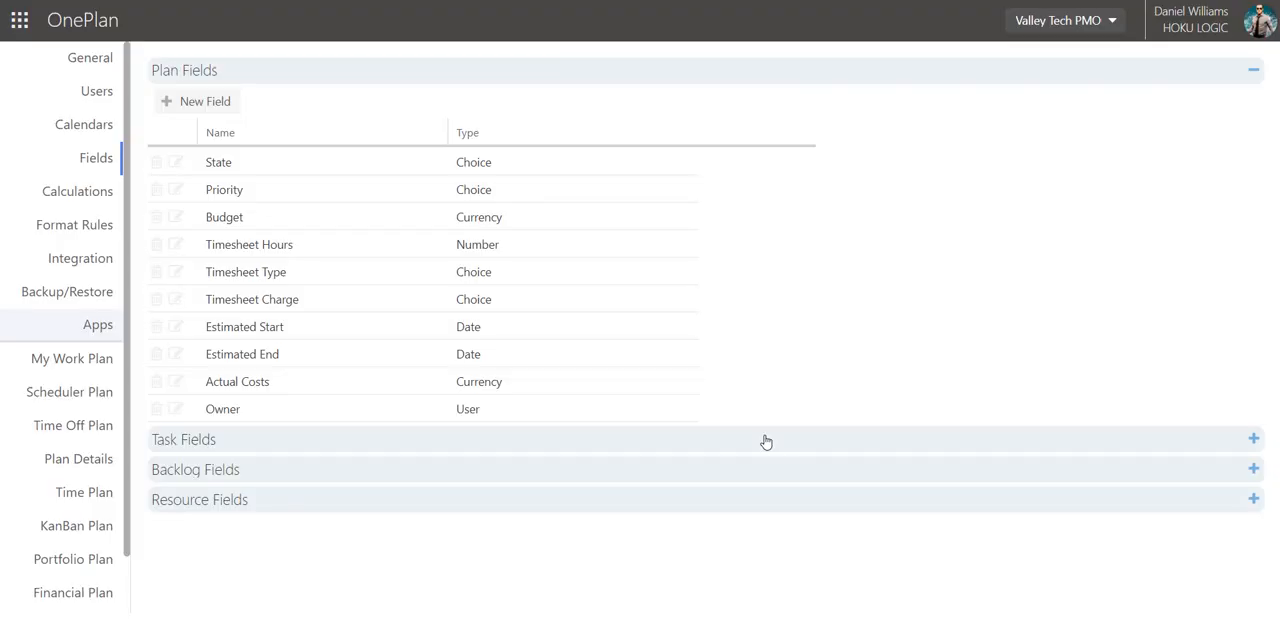
Start a new plan field named "Overall Health" with the field type Choice.
text(Over)
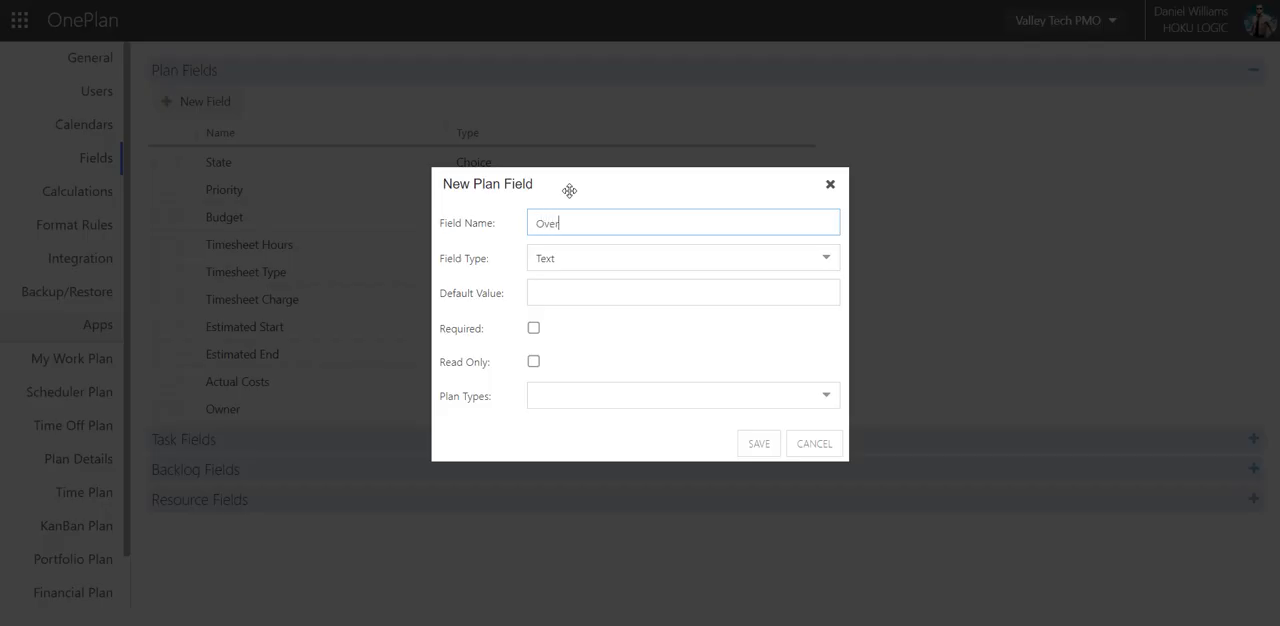
text(all Health)
click(577, 256)
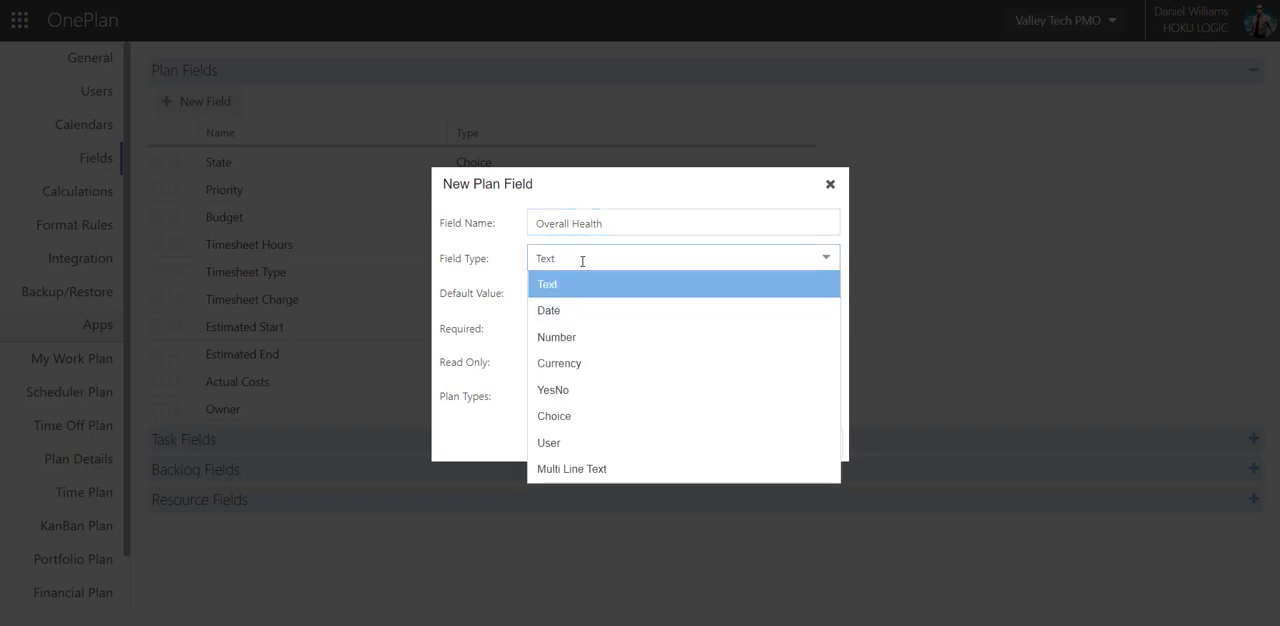
click(558, 417)
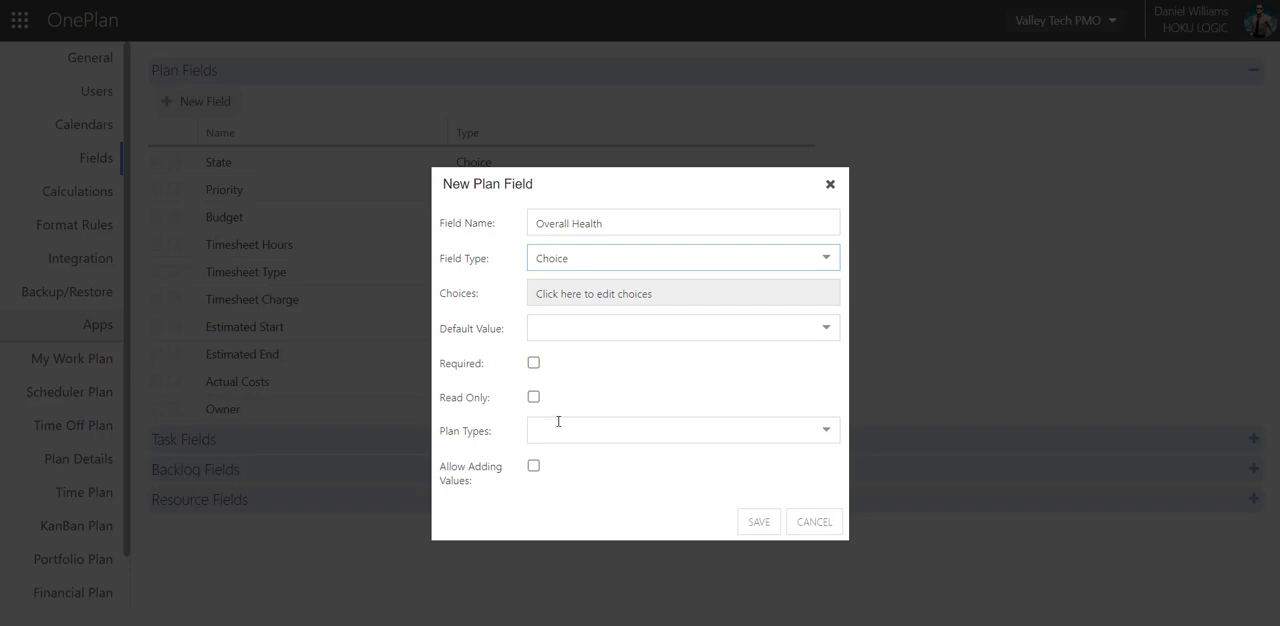
Add "(1) On Track" as the first choice of the Overall Health field.
click(590, 296)
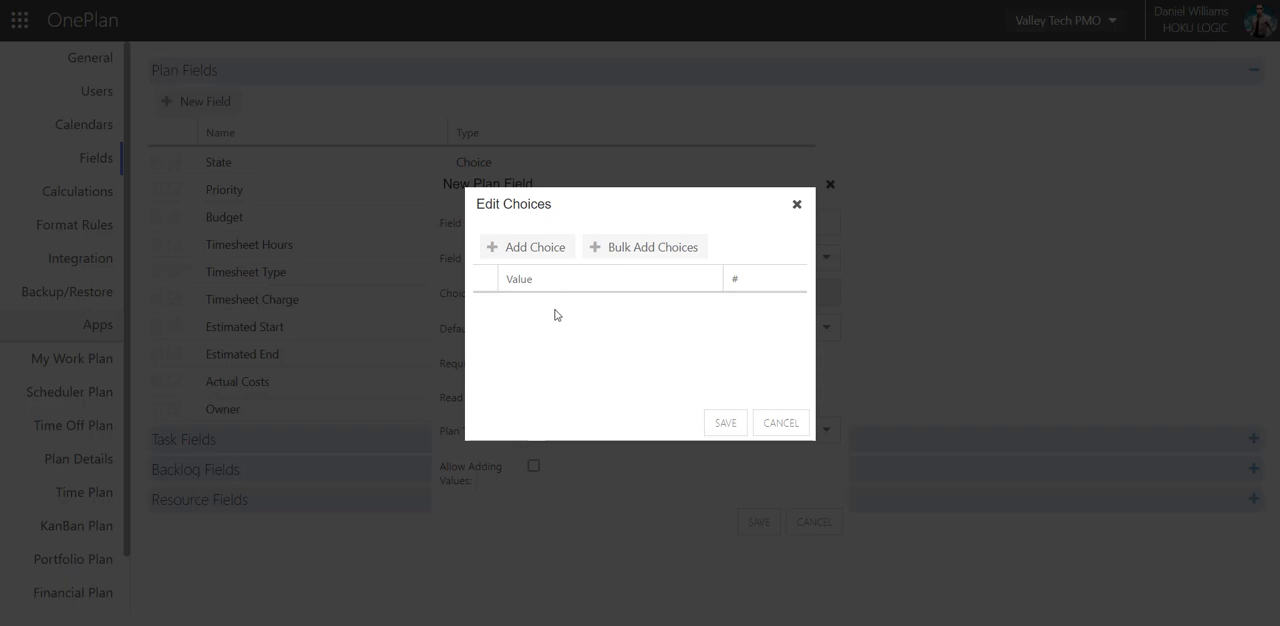
click(537, 258)
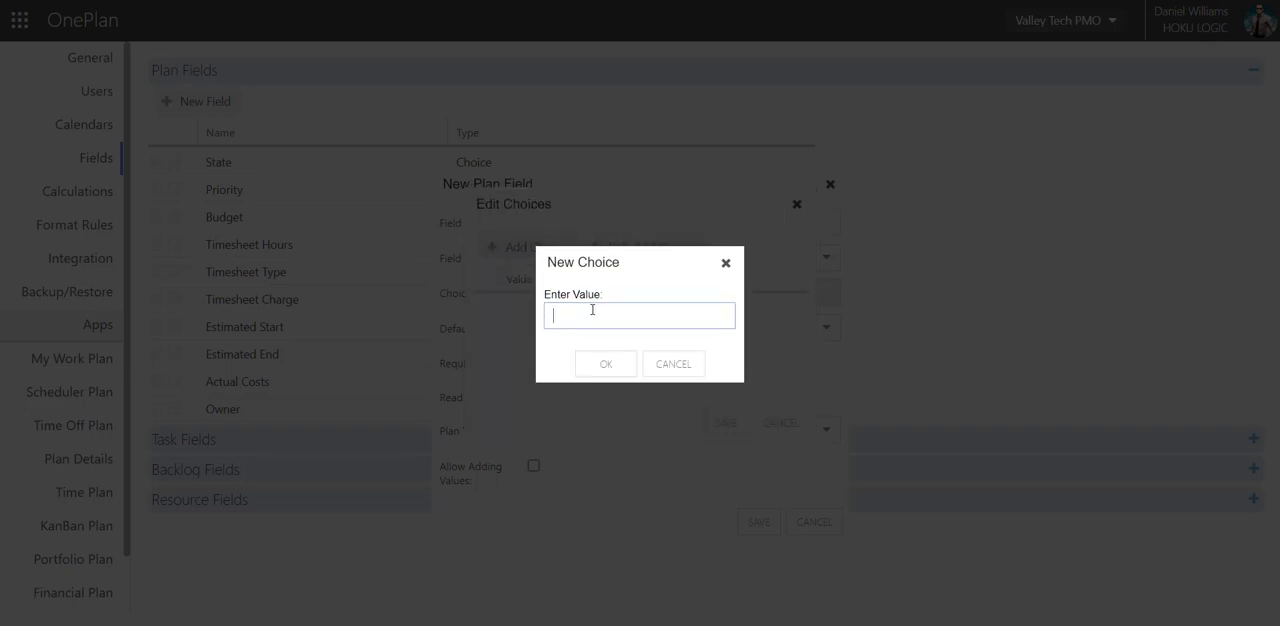
text((1) On Track)
click(600, 367)
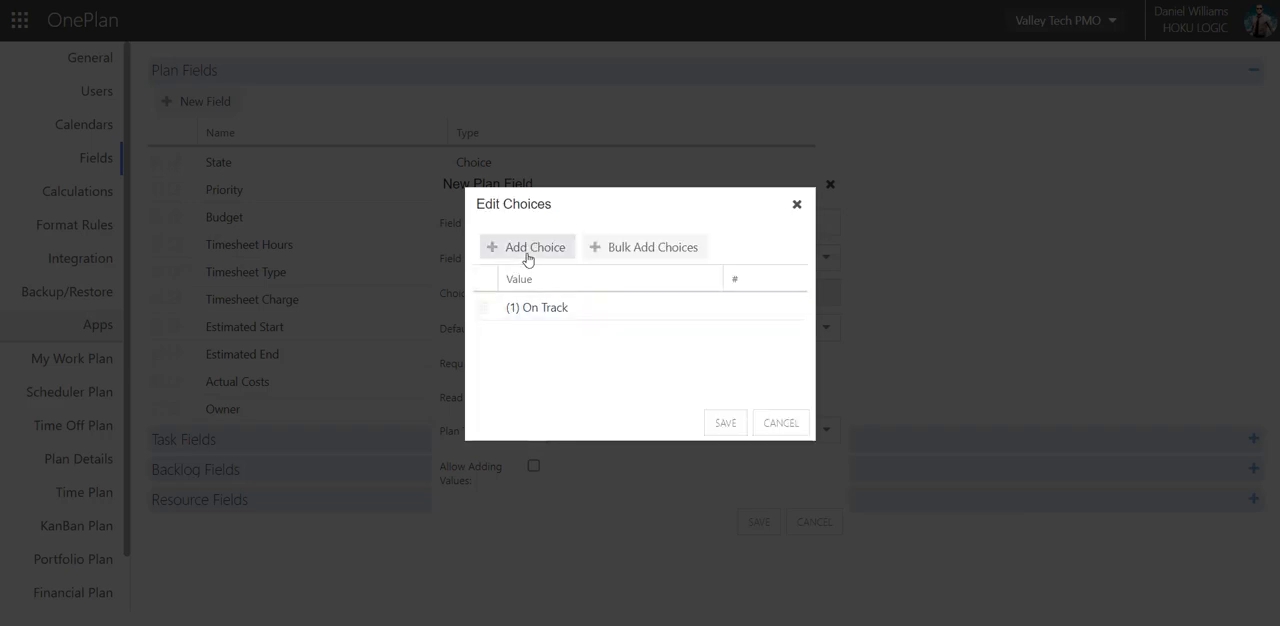
Add the choices "(2) At Risk" and "(3) Off Track" to Overall Health and save the choice list.
click(530, 258)
text((2)
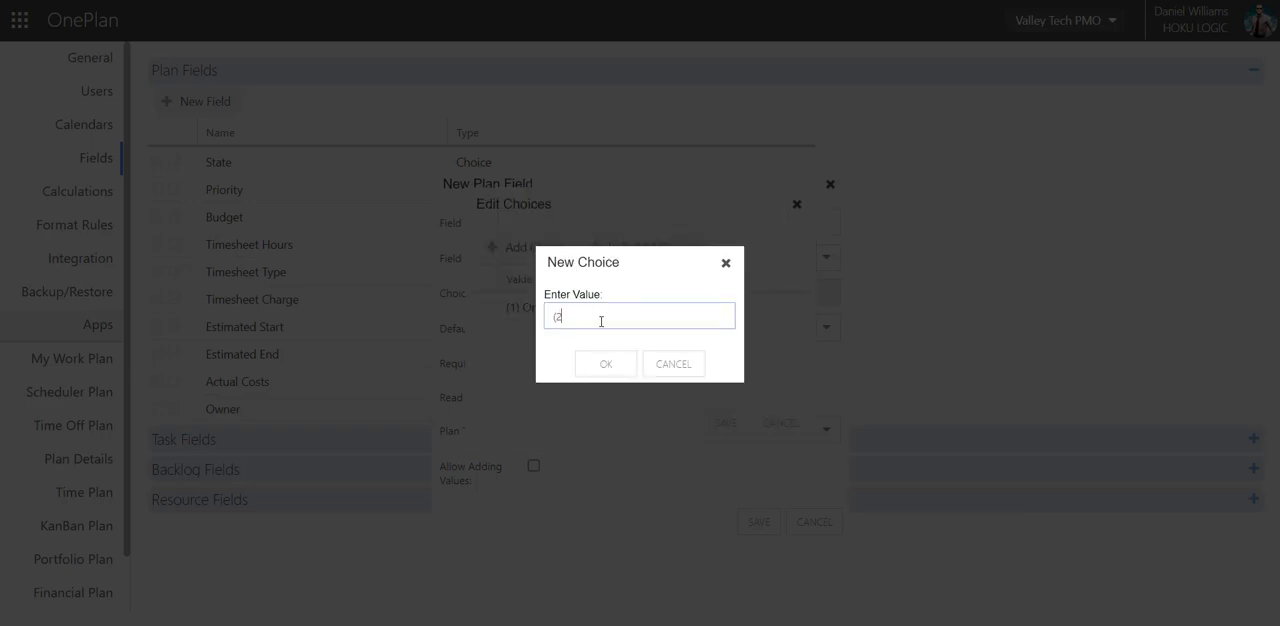
text() At Risk)
click(606, 364)
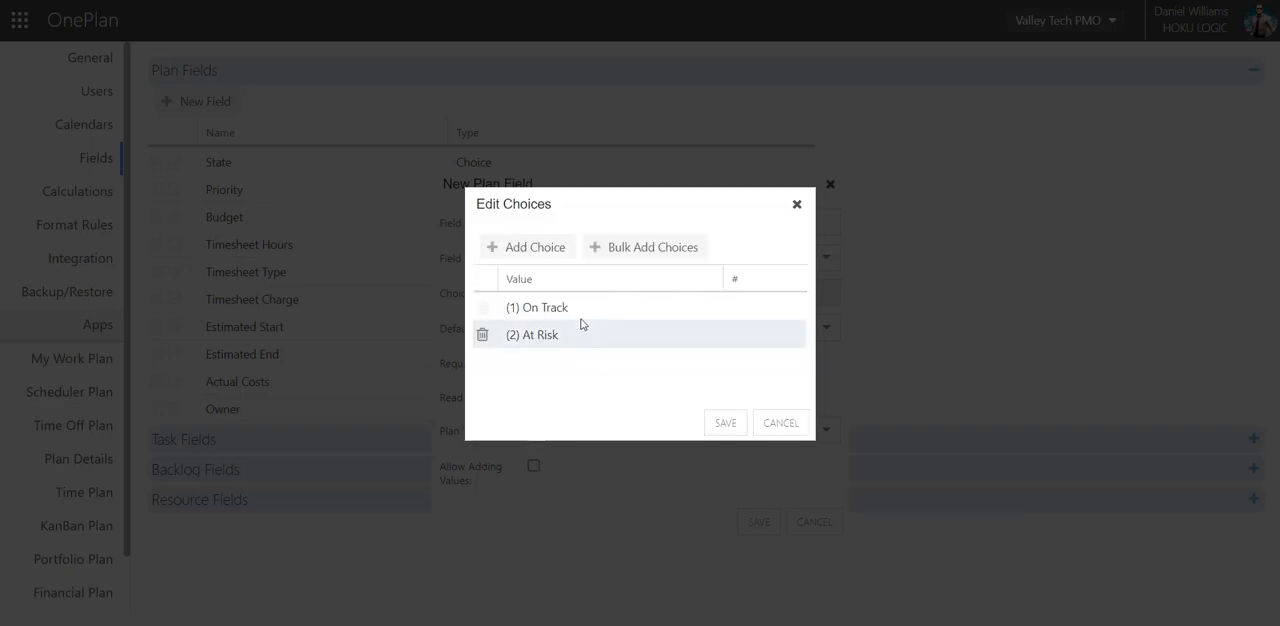
click(516, 258)
text((3))
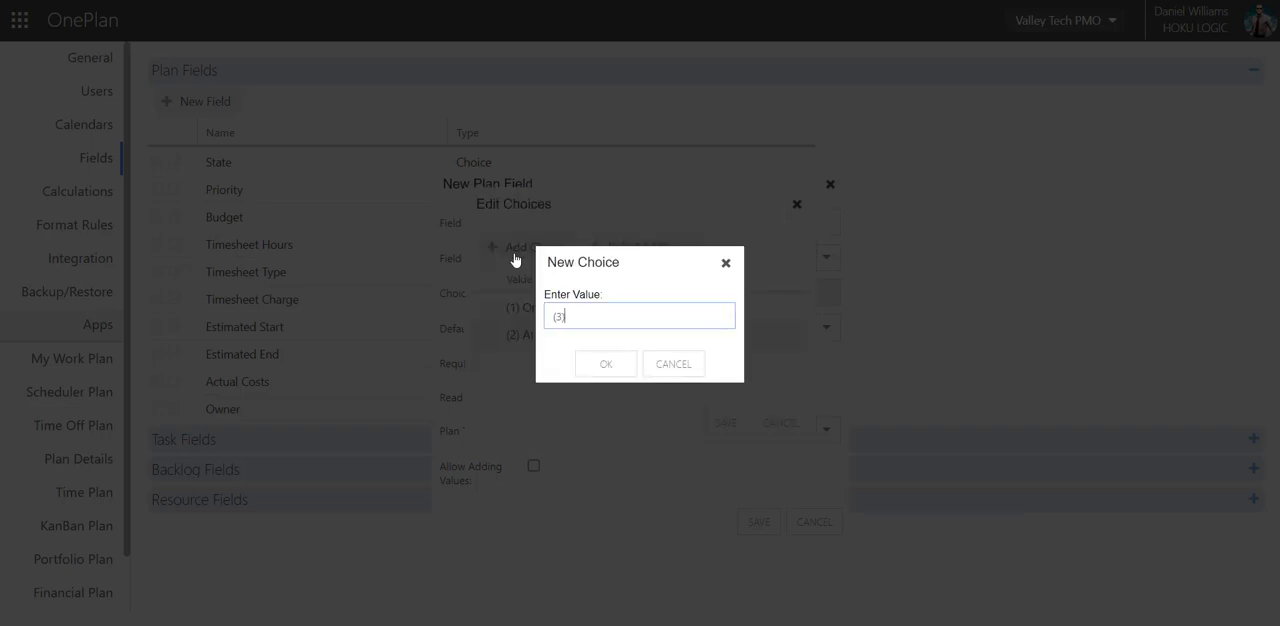
text( Off Track)
click(607, 364)
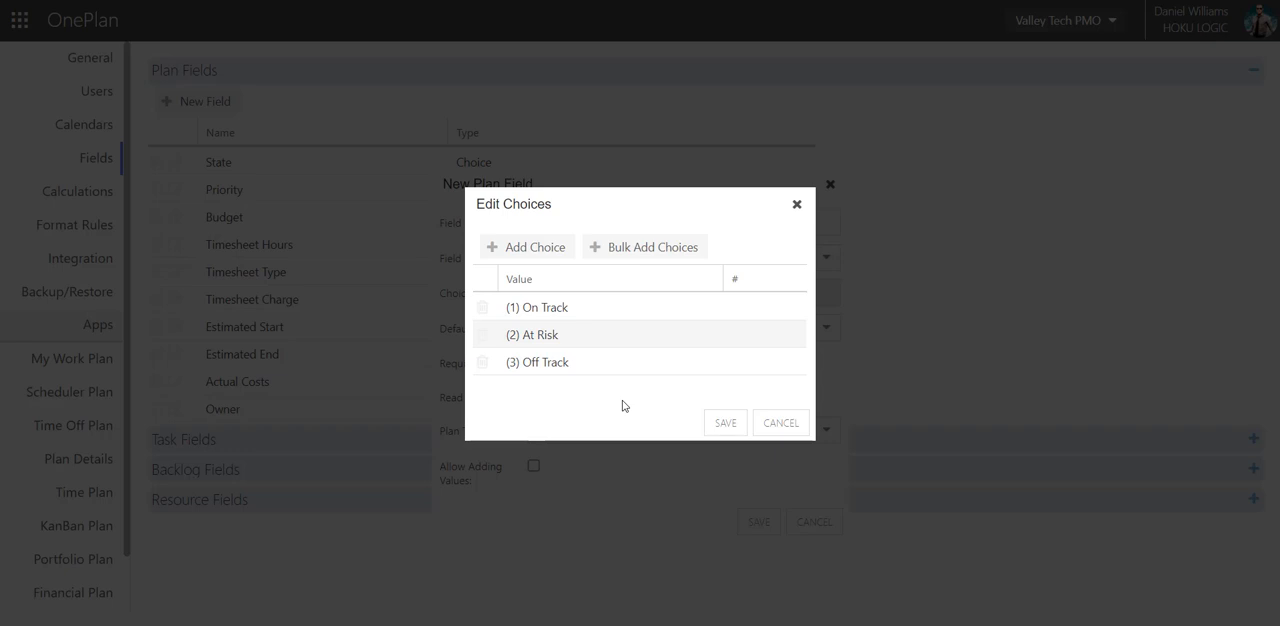
click(725, 423)
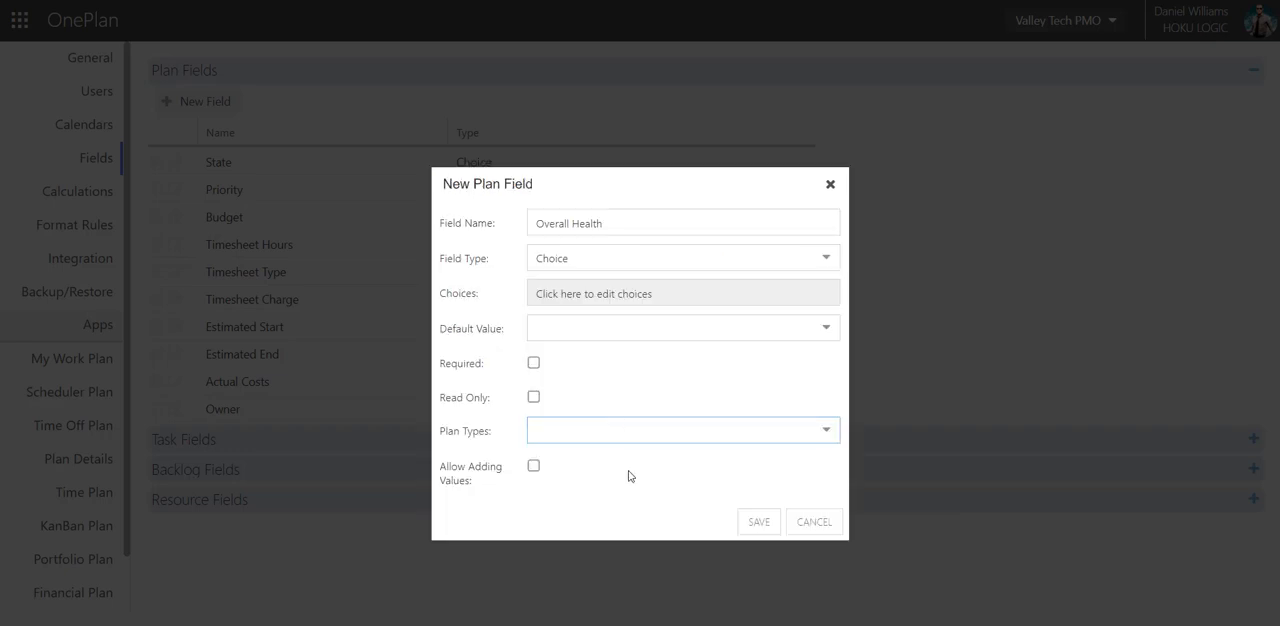
Assign the Overall Health field to the Portfolio, Program, Waterfall Project and Agile Project plan types and save it.
click(827, 431)
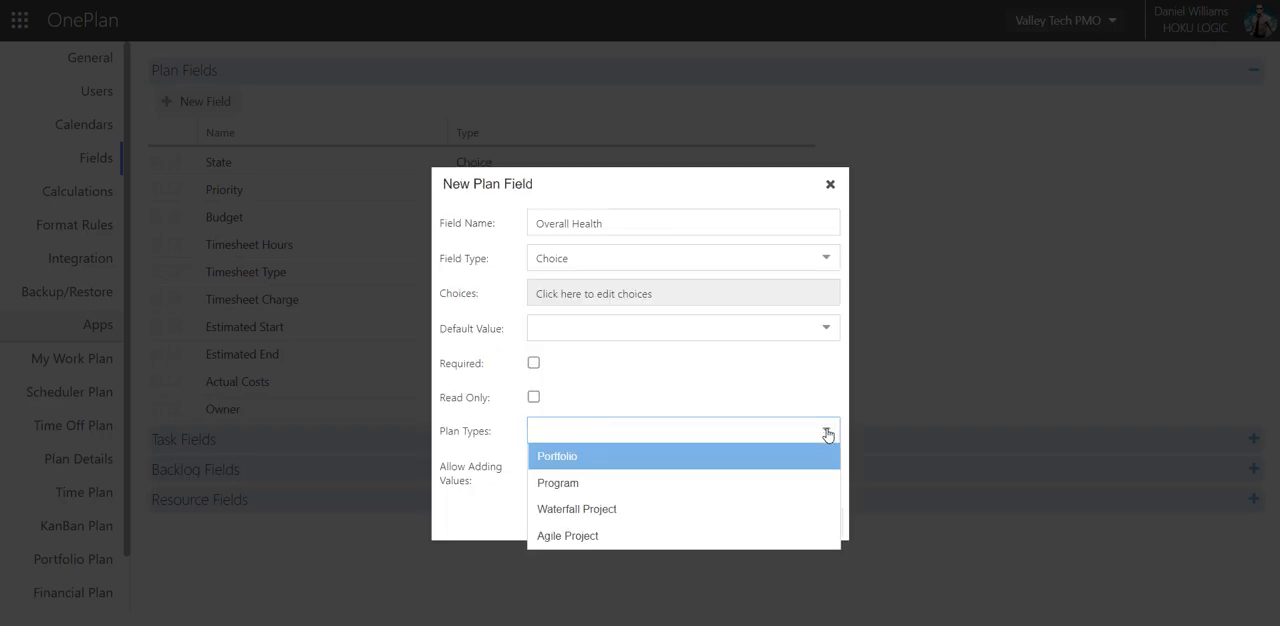
click(552, 462)
click(555, 487)
click(555, 510)
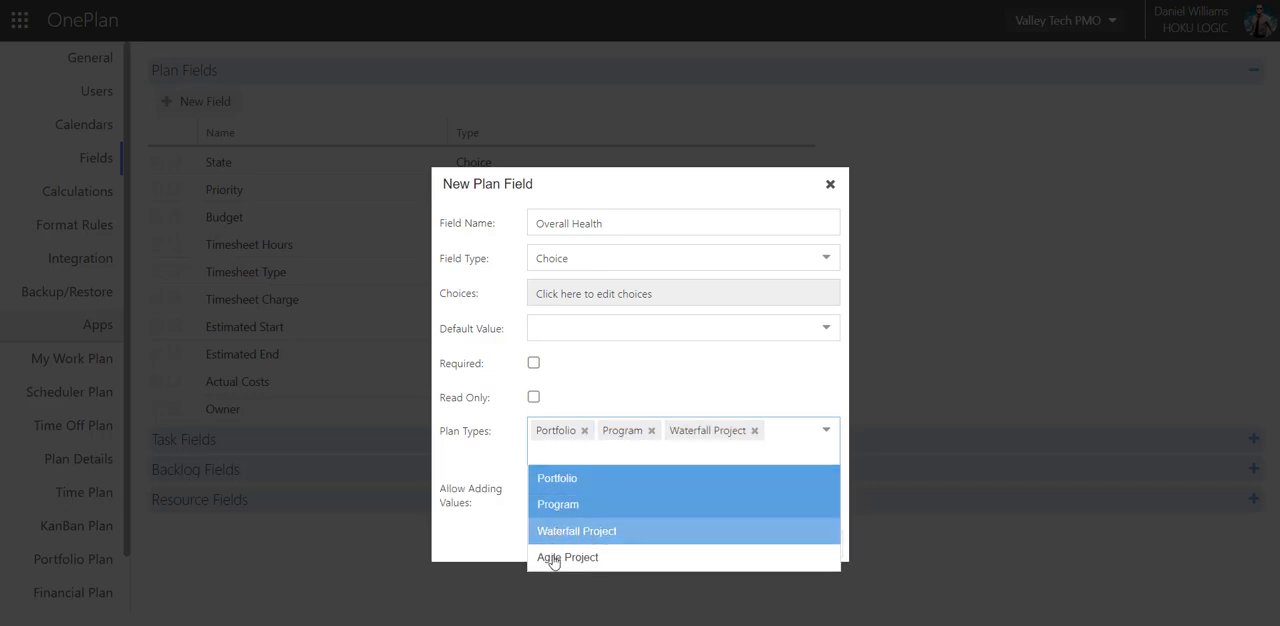
click(553, 558)
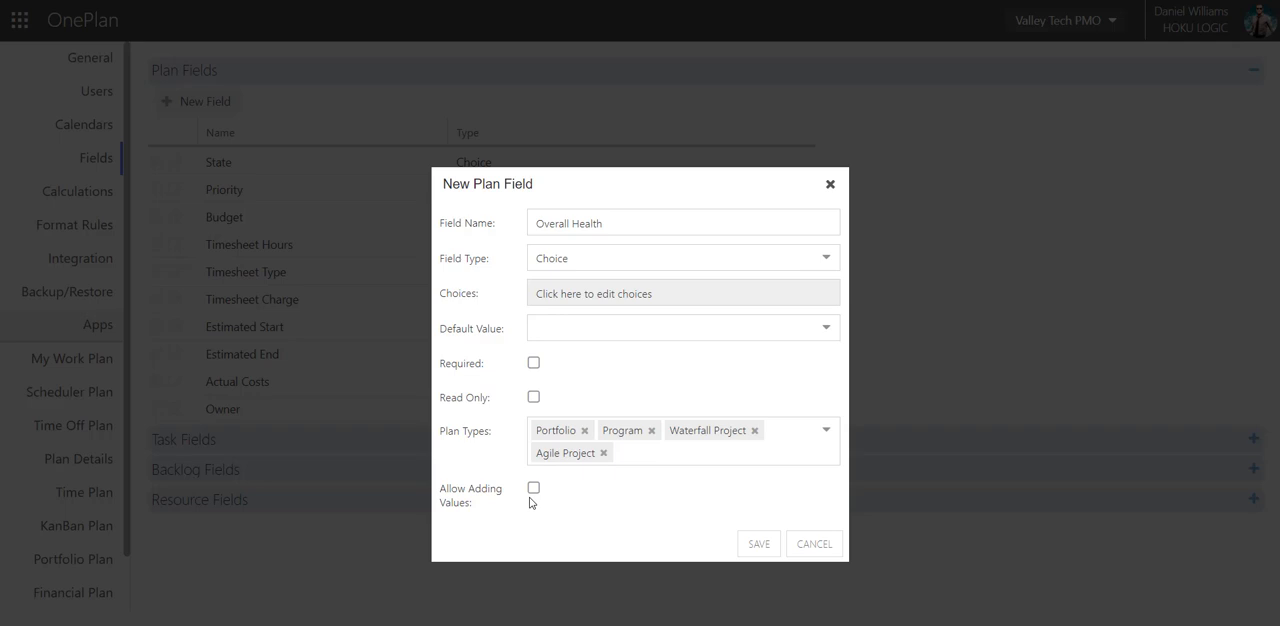
click(760, 545)
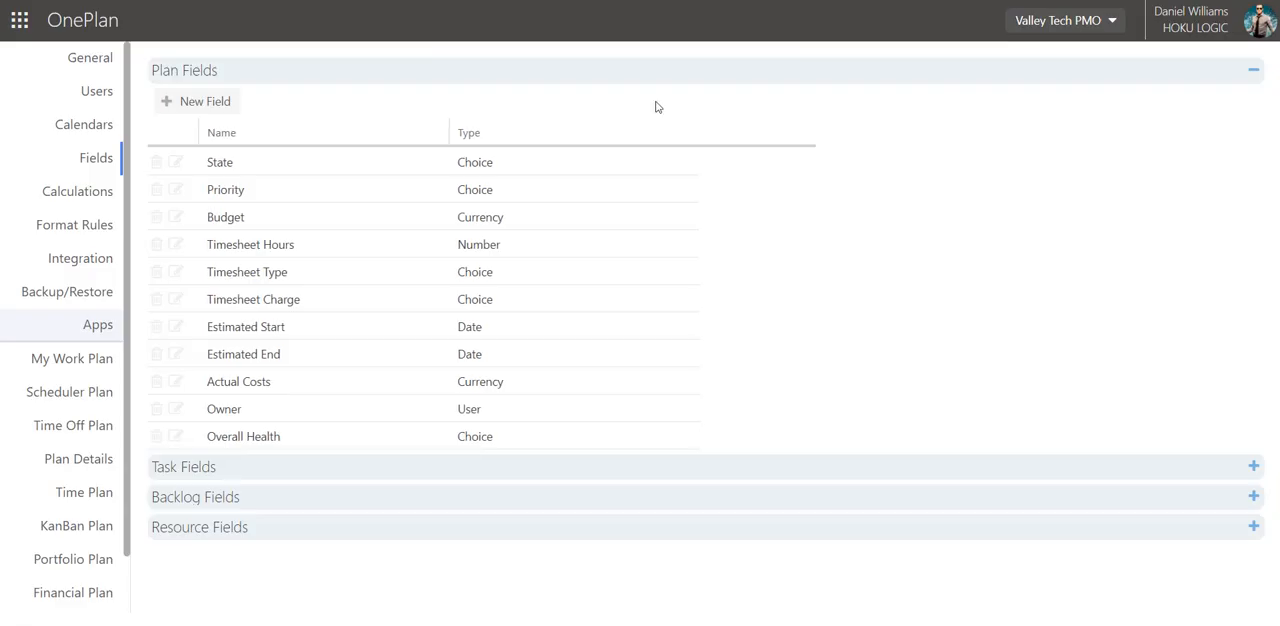
Make the existing Budget plan field read-only and save it.
click(175, 217)
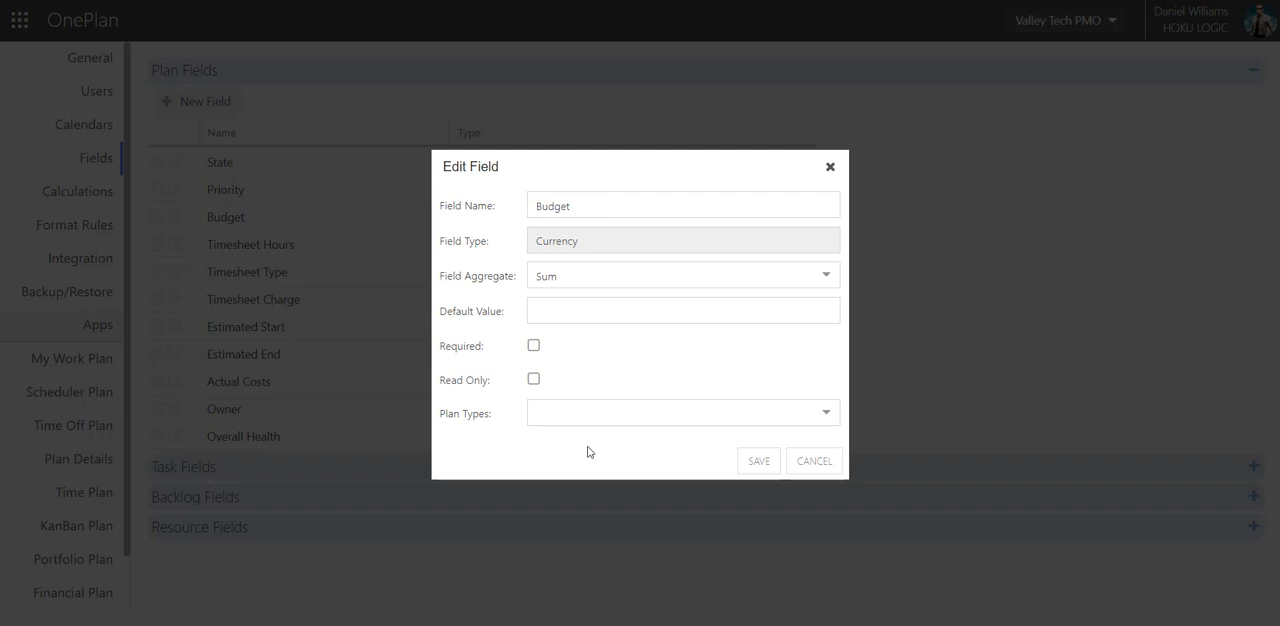
click(533, 380)
click(763, 463)
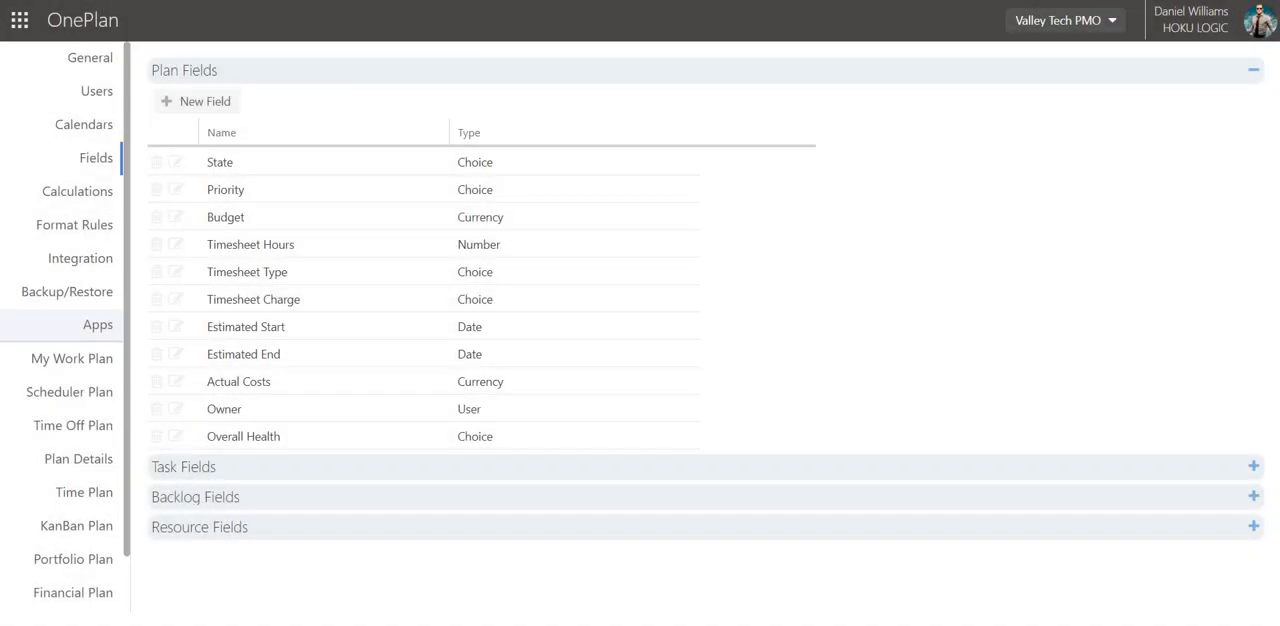
Edit the choices of the Department resource field and add "IT" as a choice.
click(323, 537)
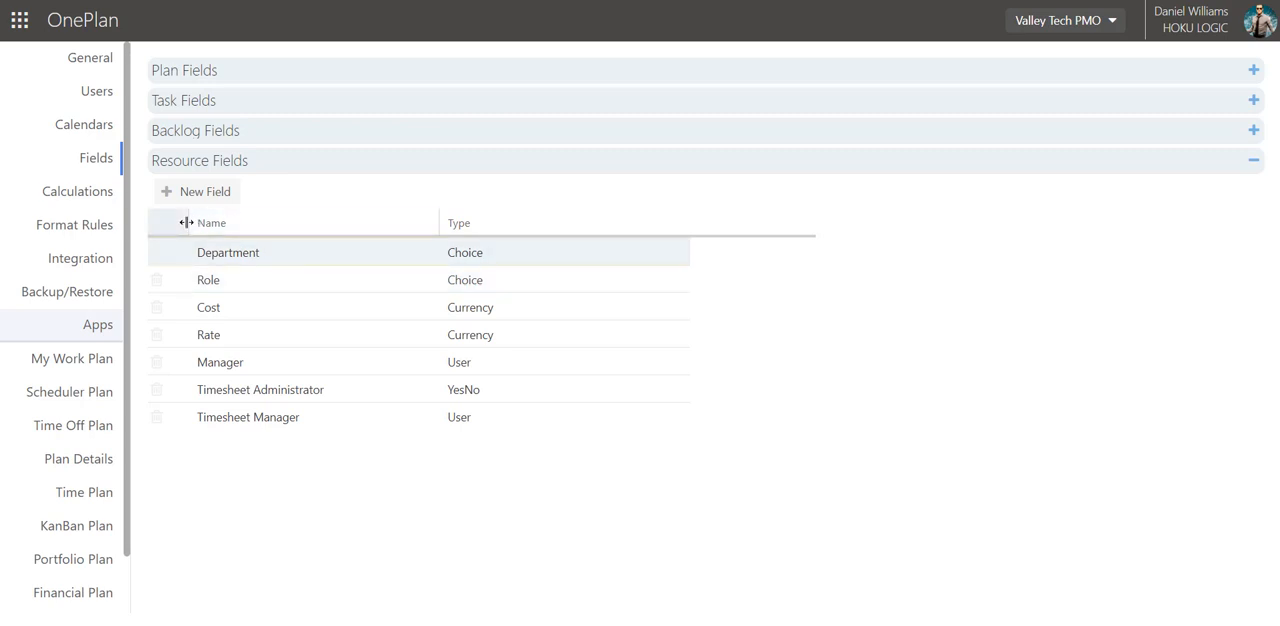
drag(188, 222, 207, 222)
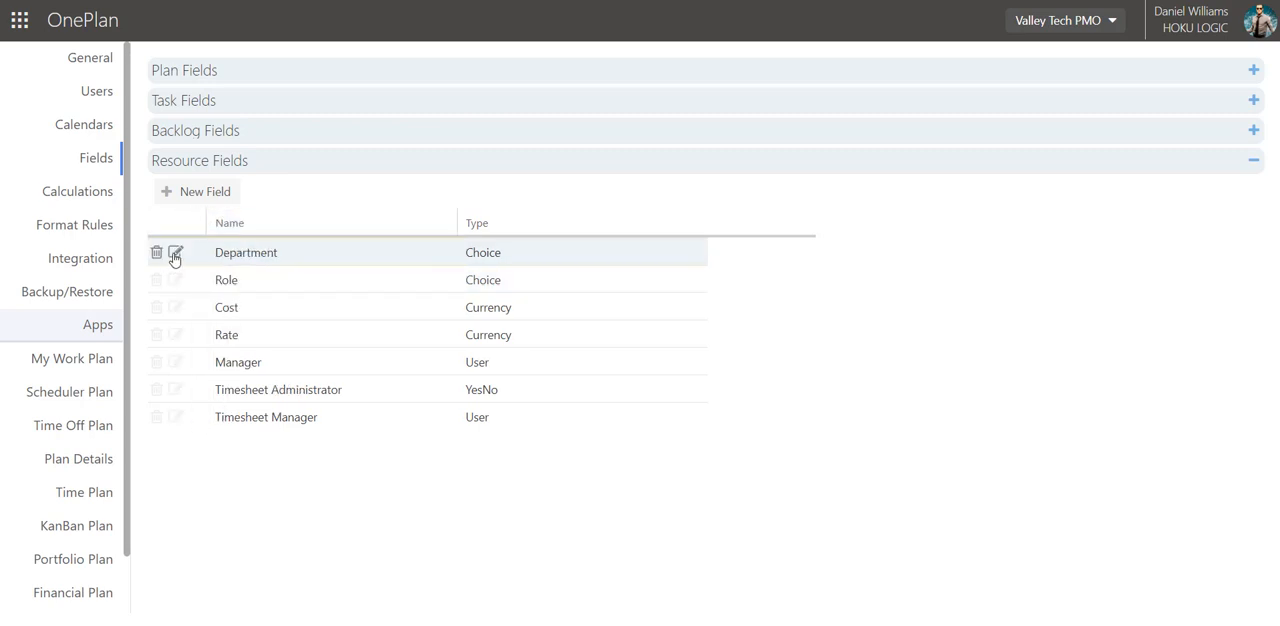
click(174, 254)
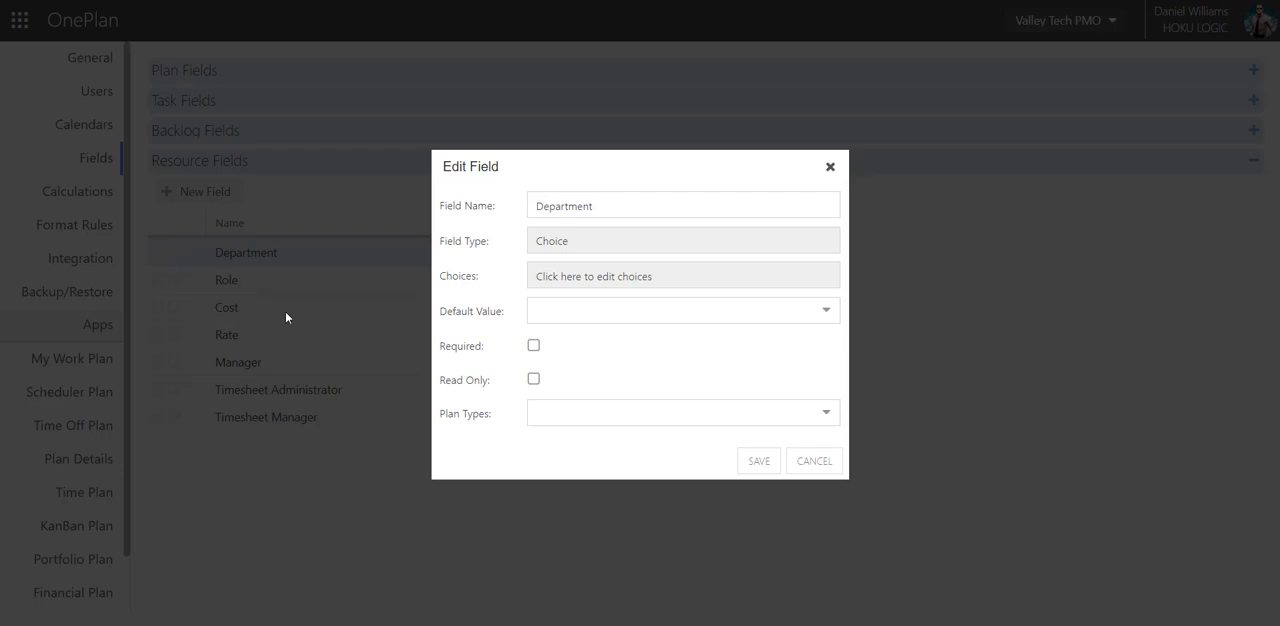
click(566, 284)
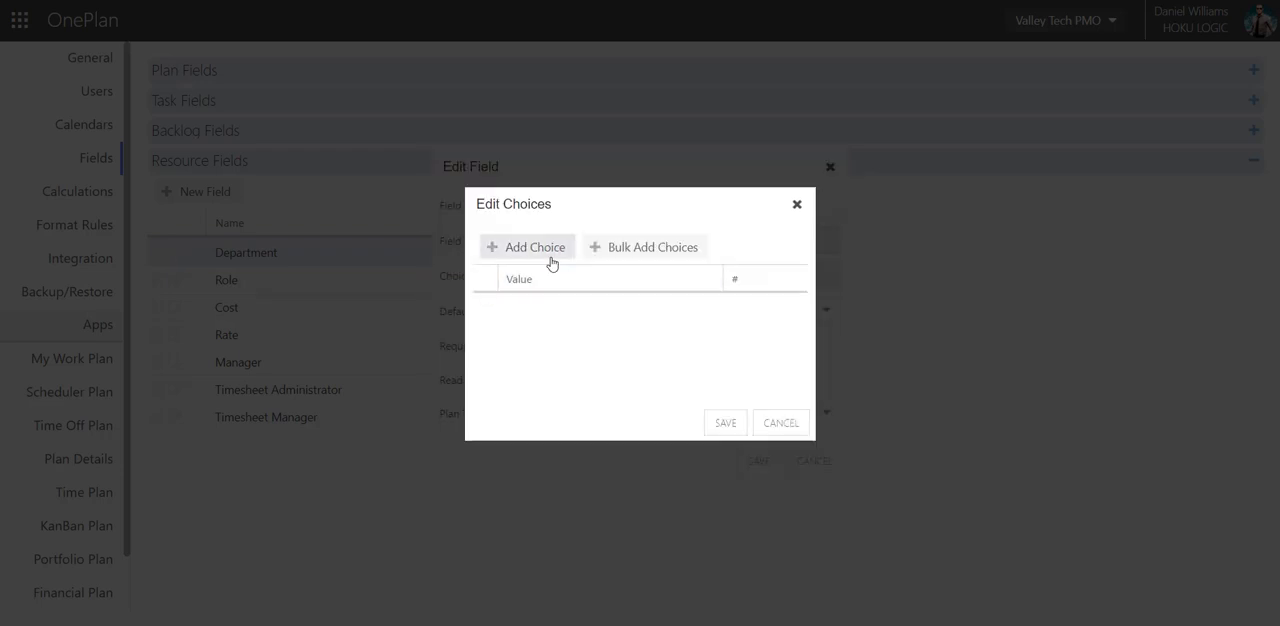
click(551, 263)
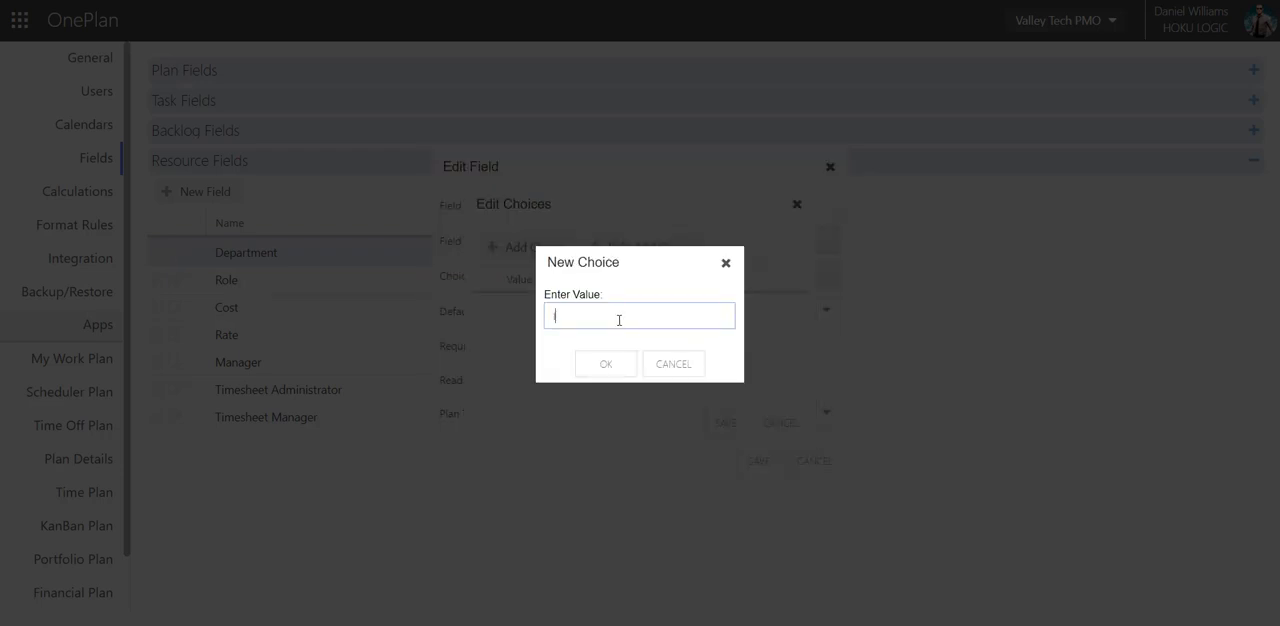
text(IT)
click(606, 364)
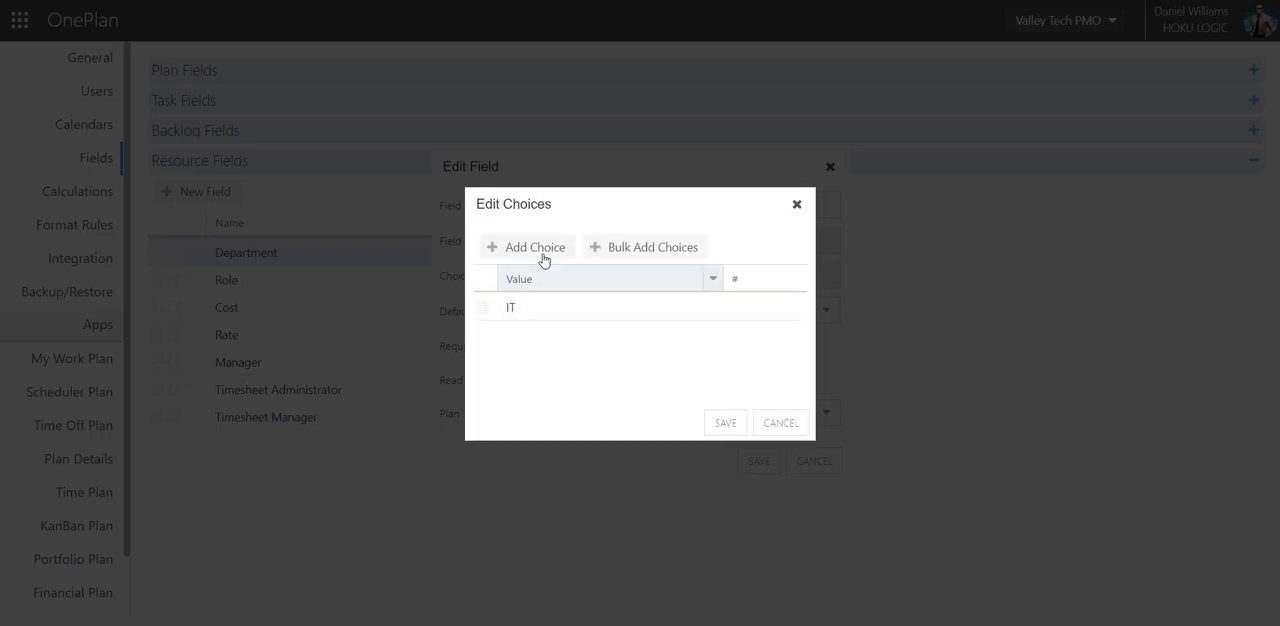
Add the choices "Marketing" and "Customer Support" to the Department resource field.
click(529, 245)
text(Marke)
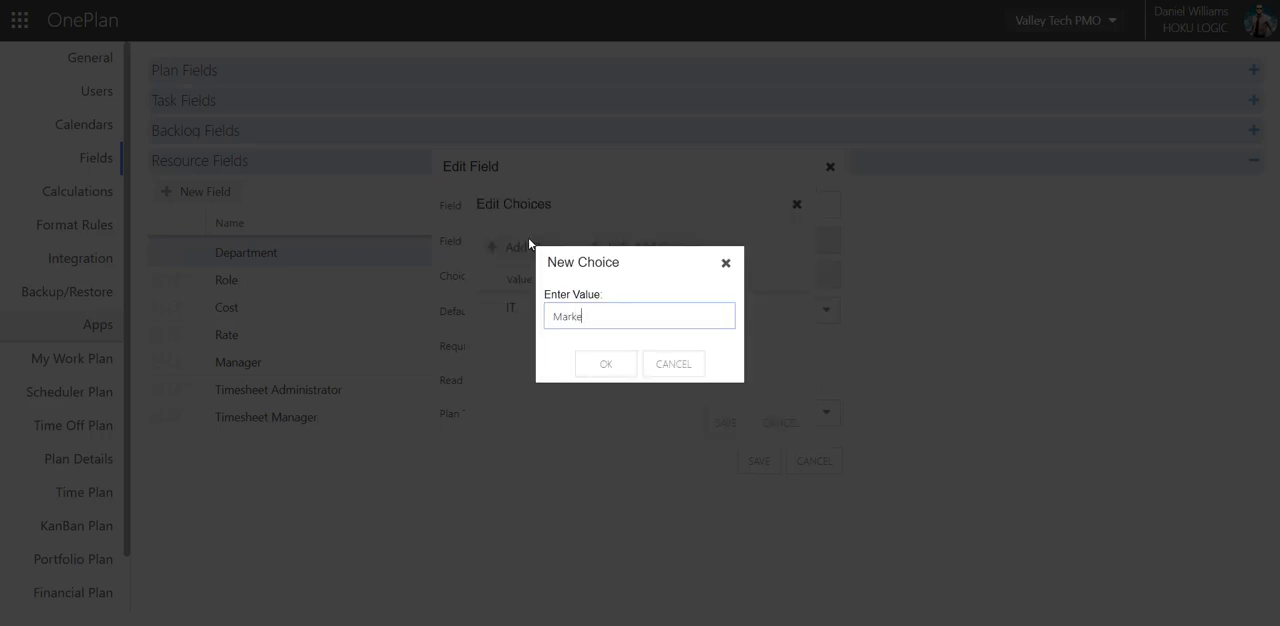
text(ting)
click(609, 363)
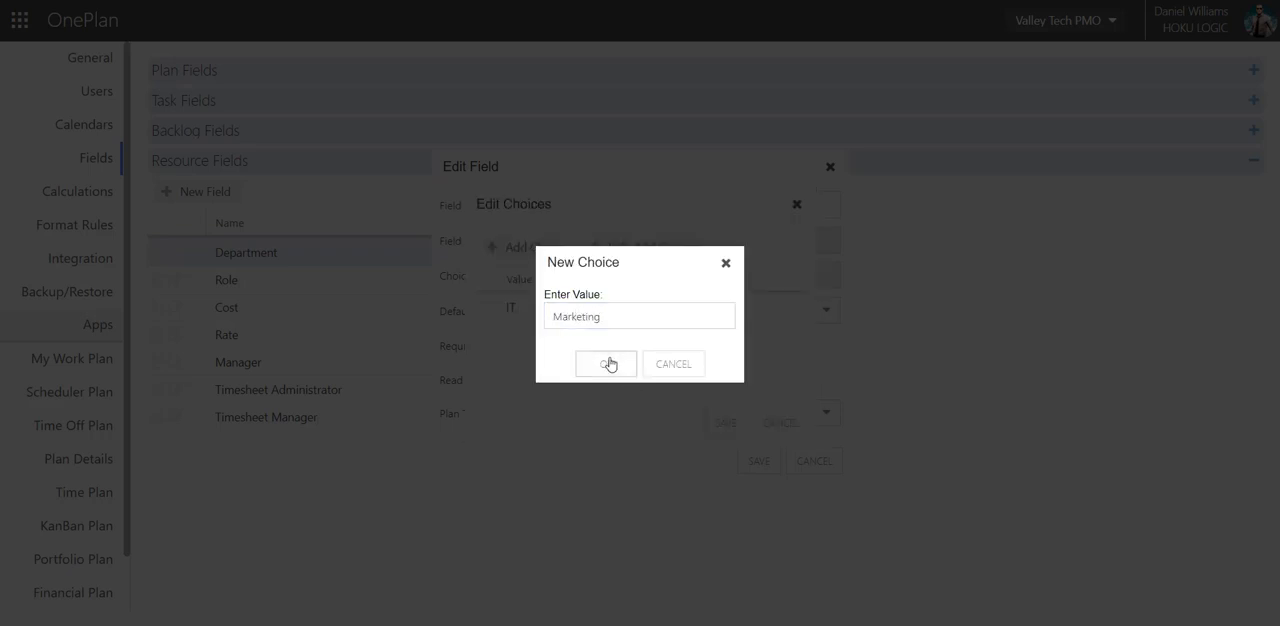
click(529, 257)
text(C)
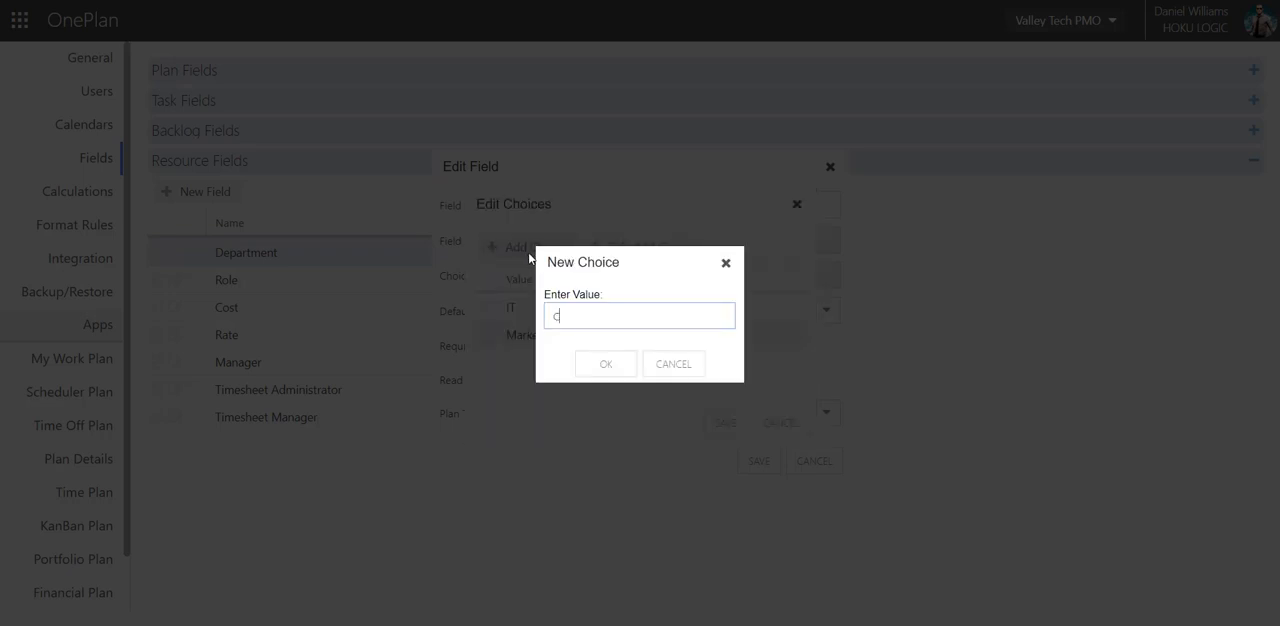
text(ustomer Suport)
click(623, 316)
text(p)
click(632, 366)
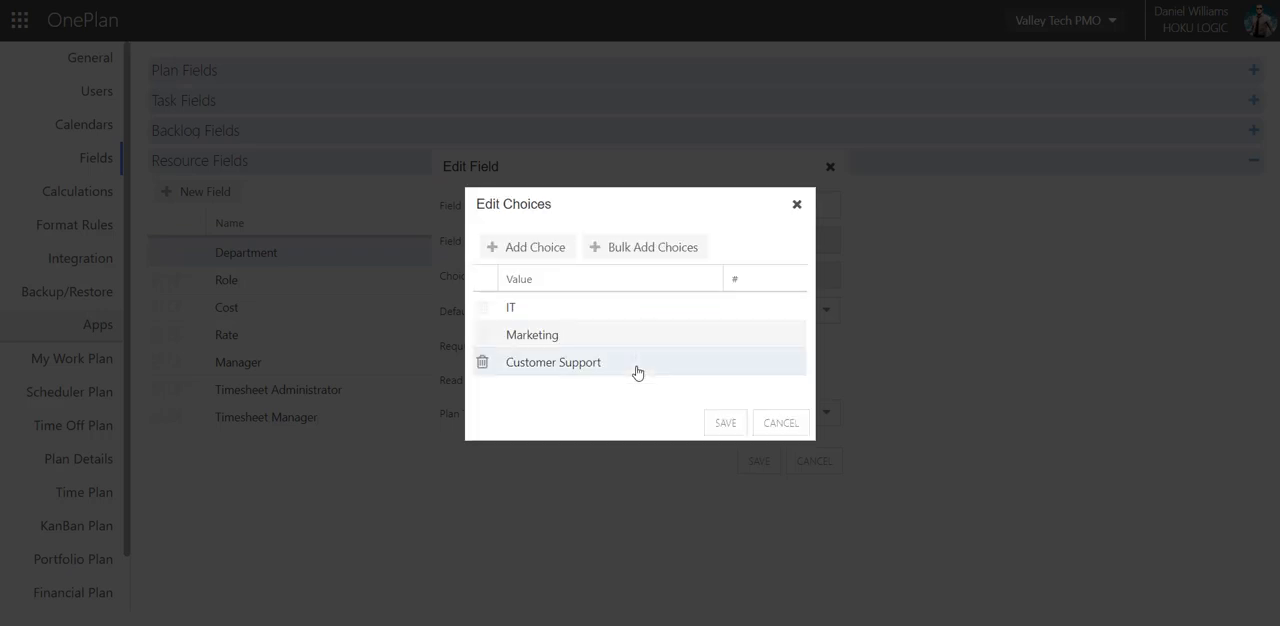
Save the Department resource field together with its edited choices.
click(726, 422)
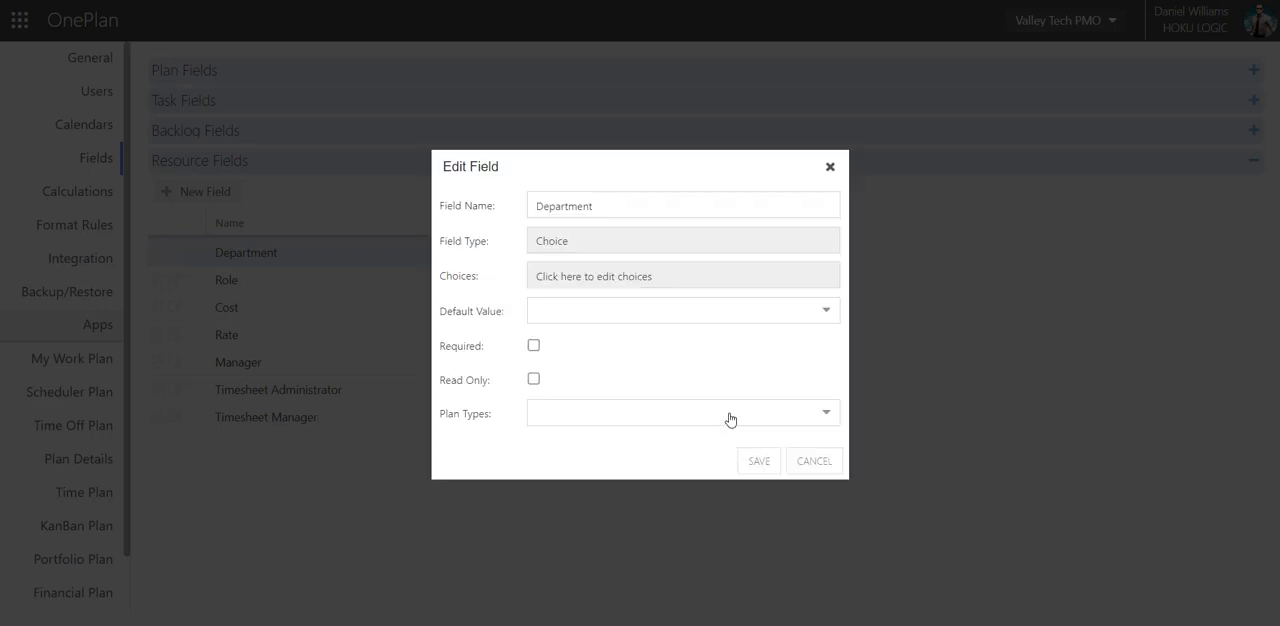
click(775, 462)
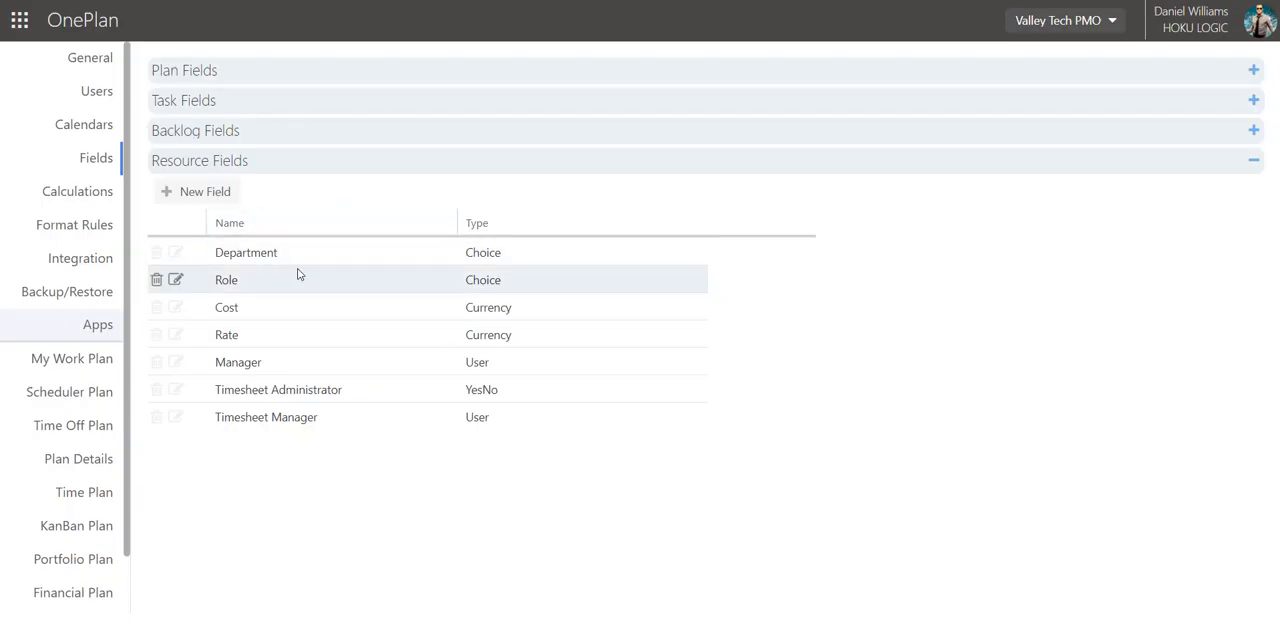
Edit the choices of the Role resource field and add "Project Manager" as a choice.
click(176, 281)
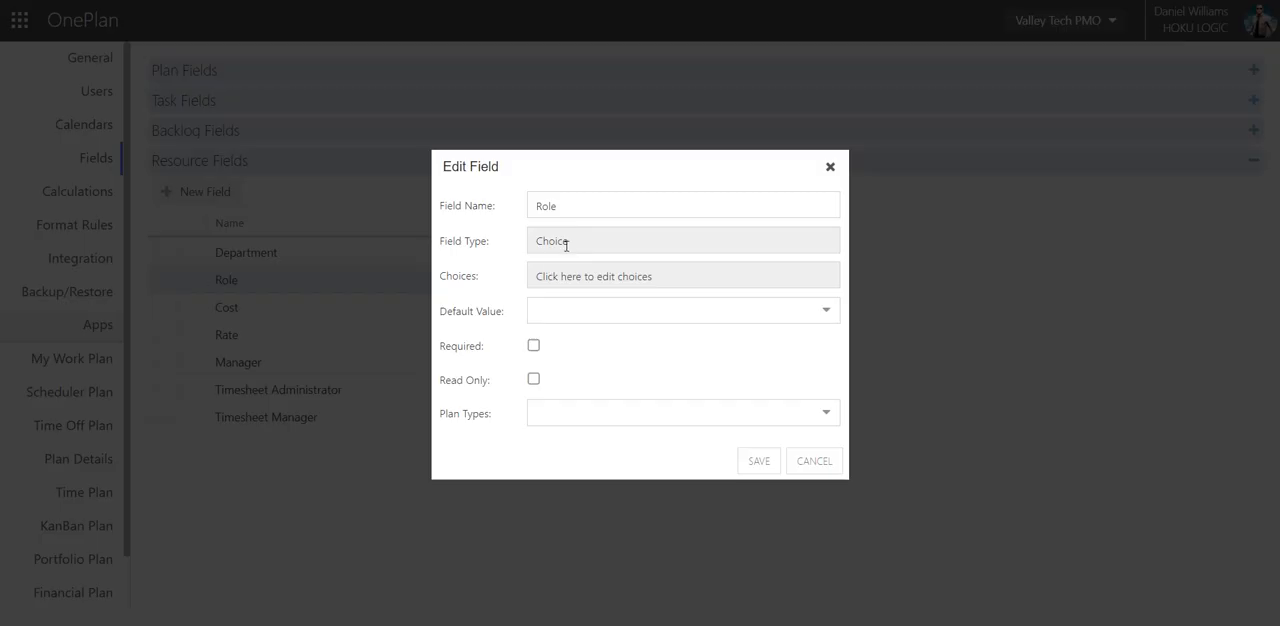
click(566, 277)
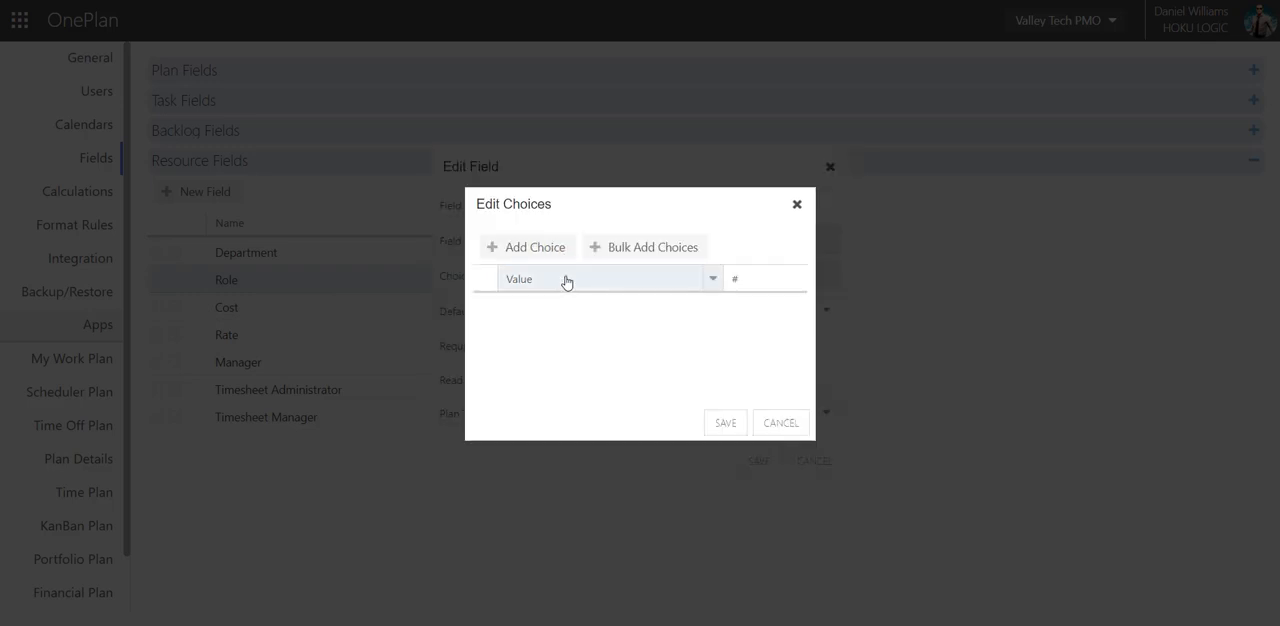
click(518, 251)
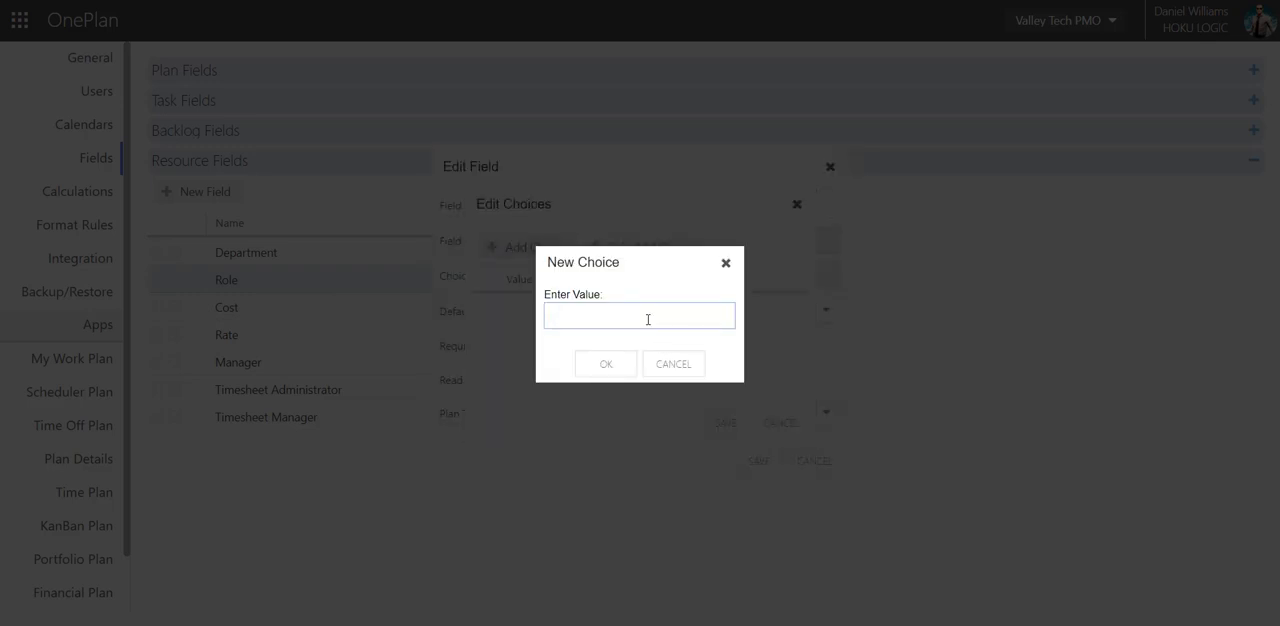
text(Project Manager)
click(603, 364)
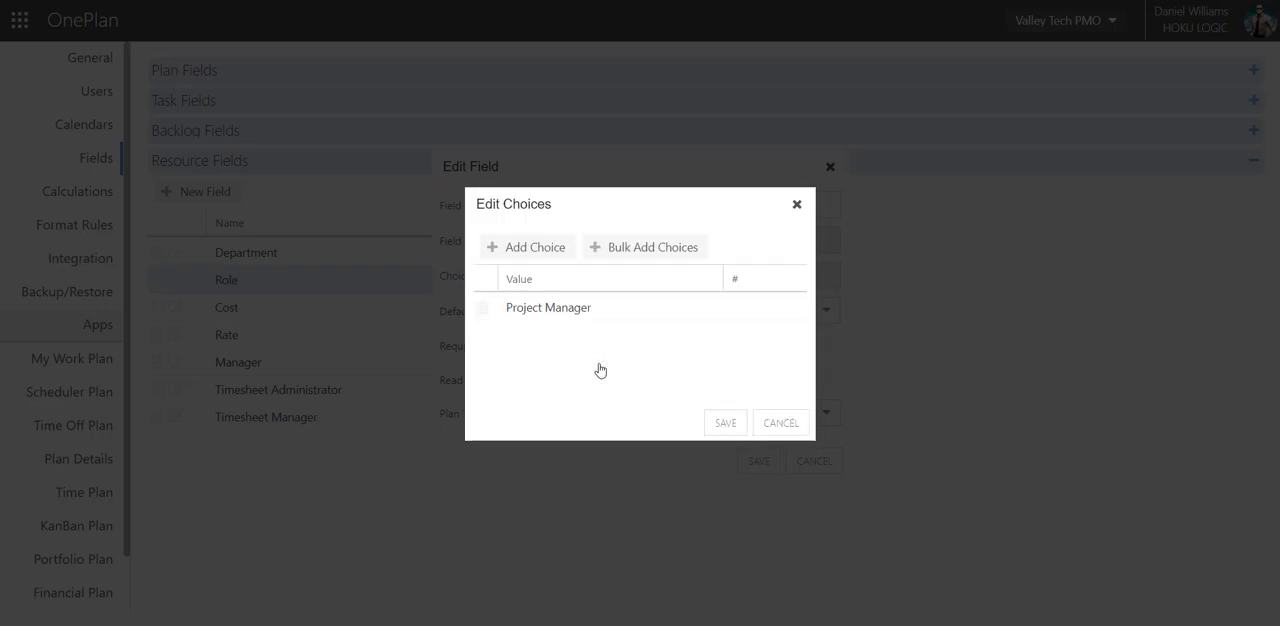
Add the choices "Business Analyst" and "Developer" to the Role resource field and save it.
click(530, 251)
text(Bus)
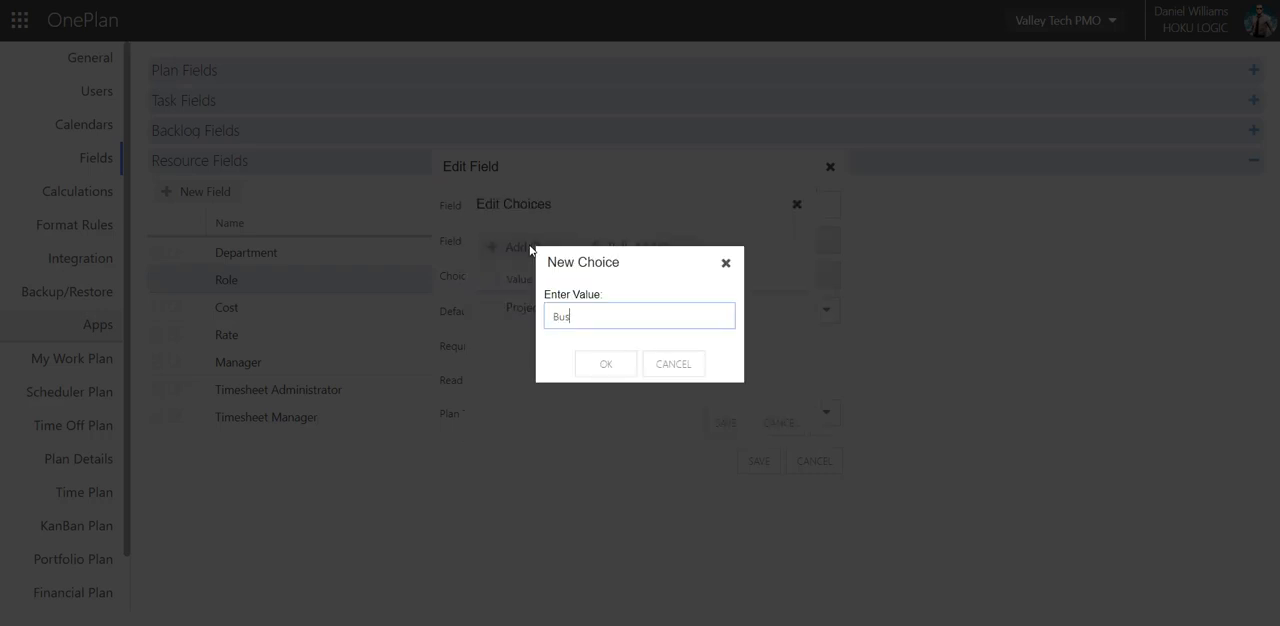
text(iness Analyst)
click(596, 370)
click(529, 252)
text(Developer)
click(604, 368)
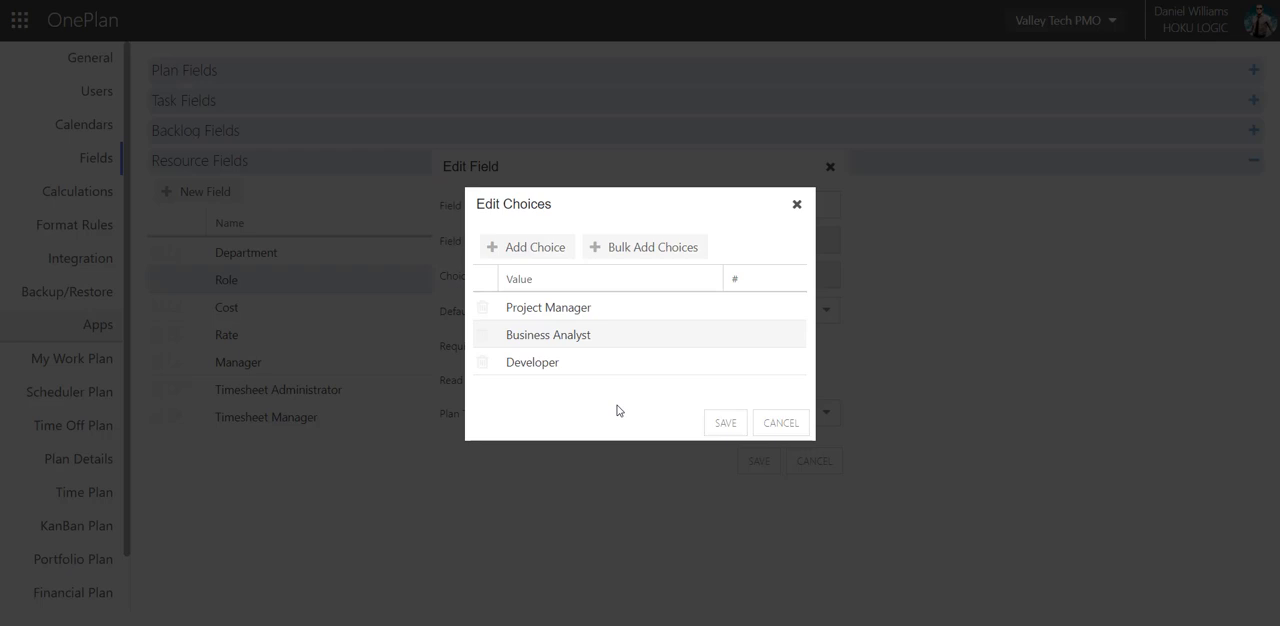
click(716, 426)
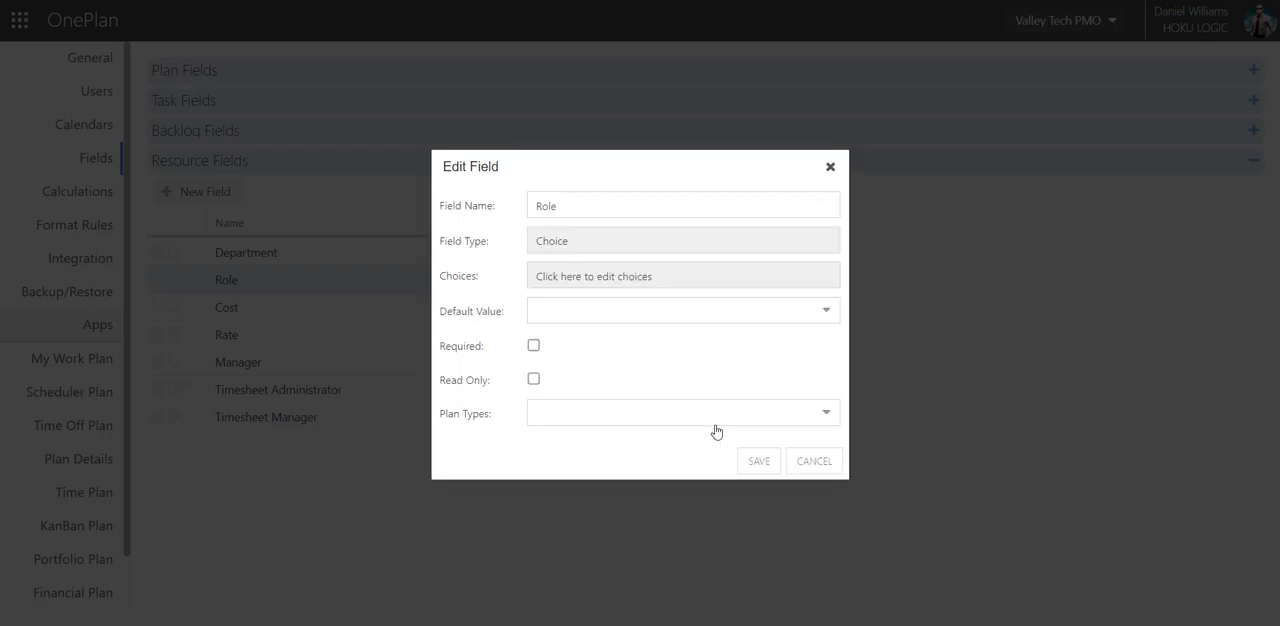
click(752, 460)
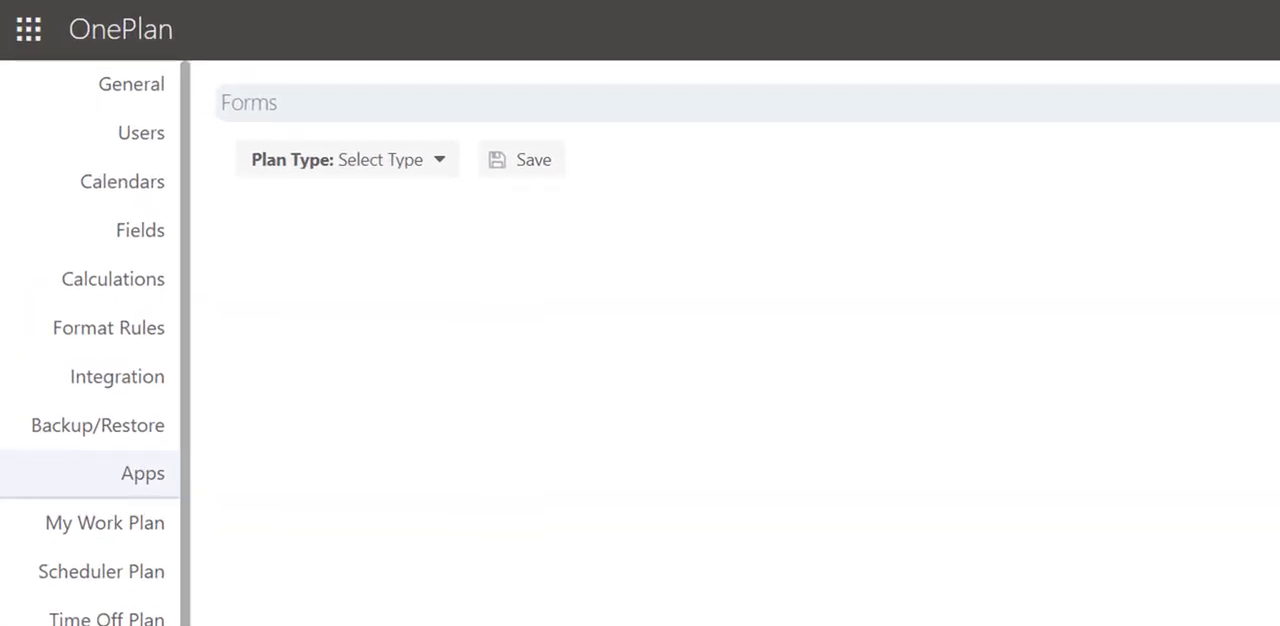
Create a process flow for the Portfolio plan type with the steps "Proposed", "Active" and "Closed".
click(446, 175)
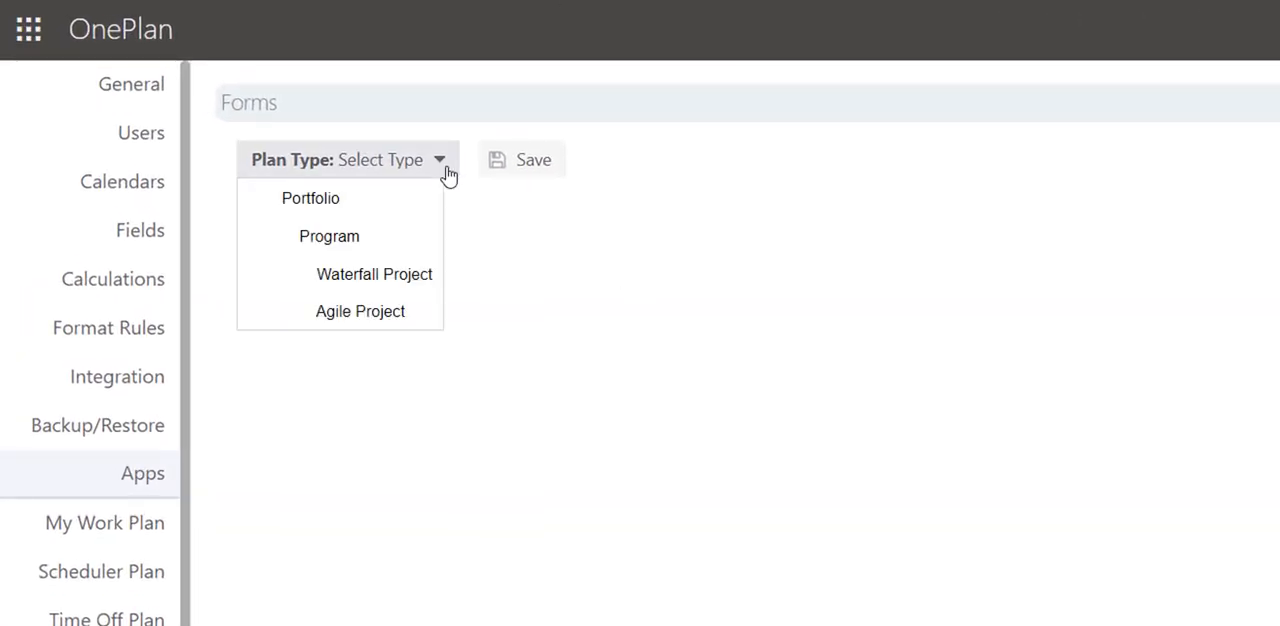
click(369, 206)
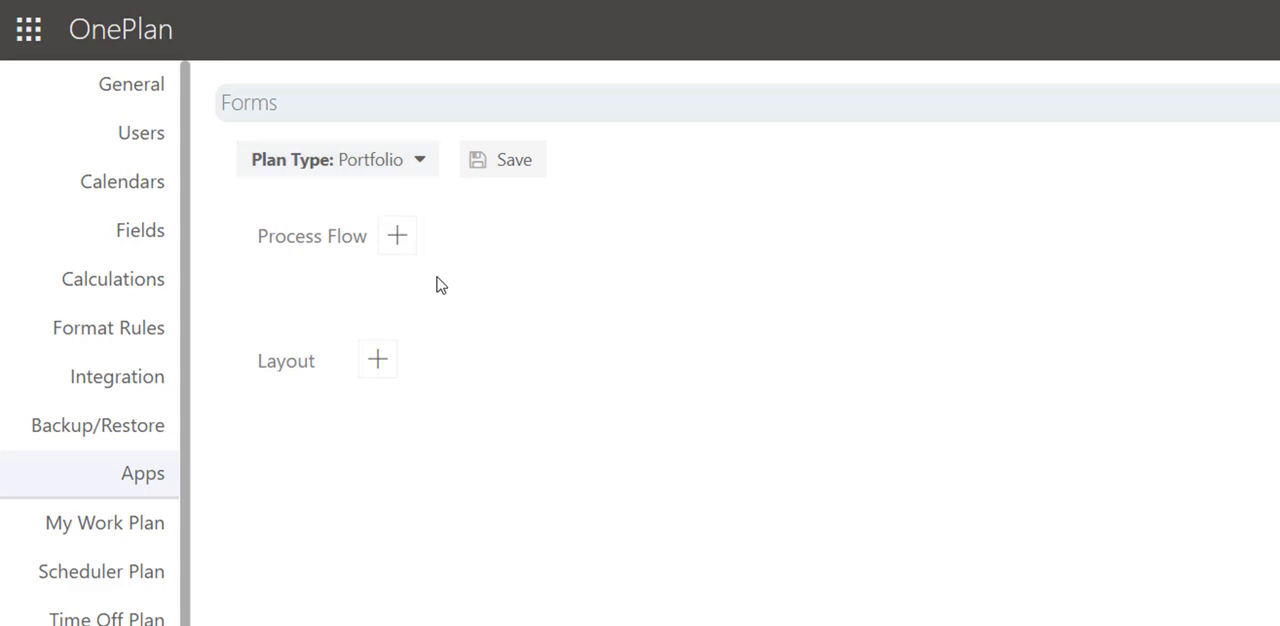
click(397, 245)
text(Proposed)
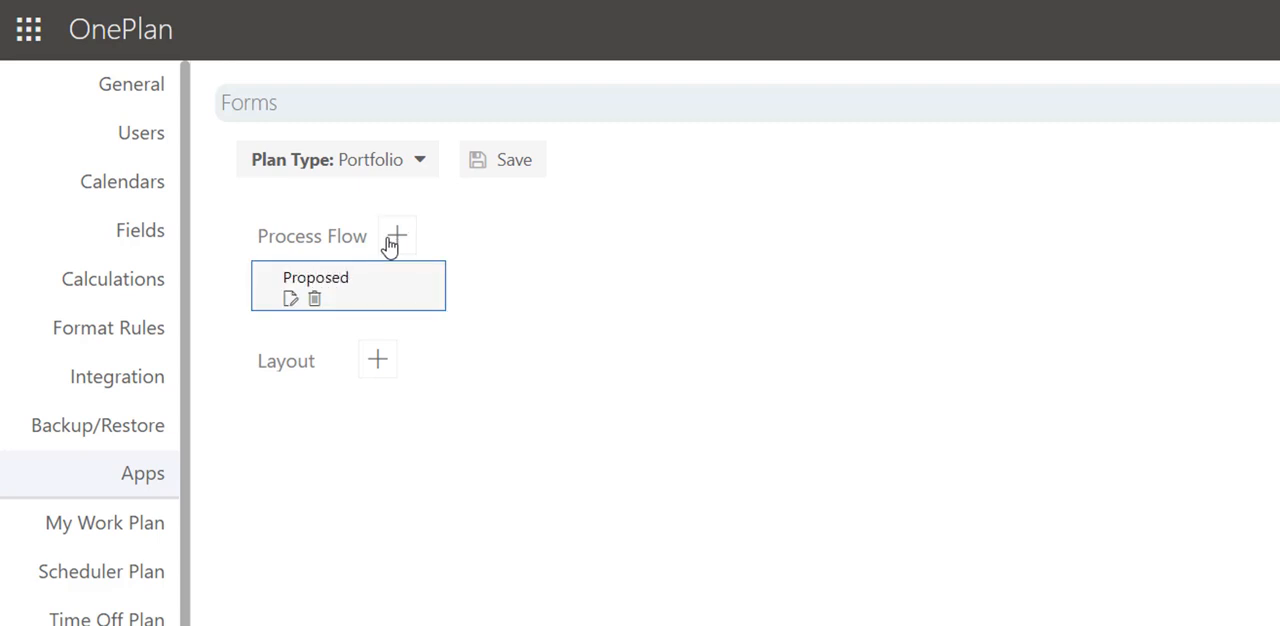
click(395, 244)
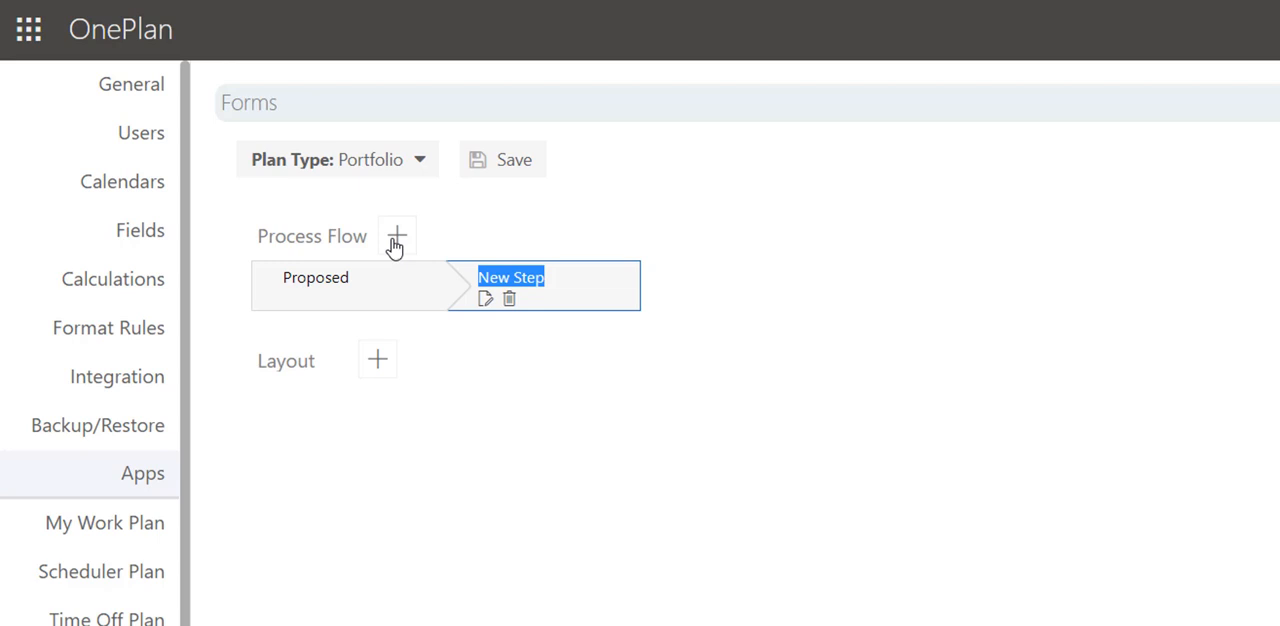
text(Active)
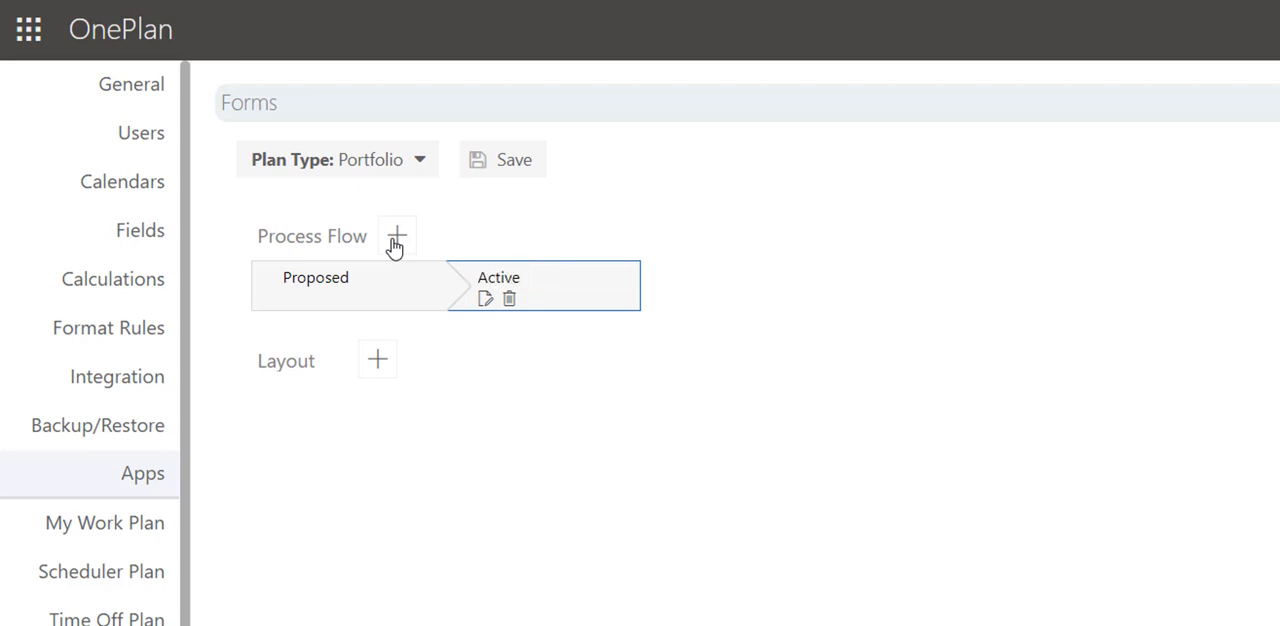
click(395, 244)
text(Closed)
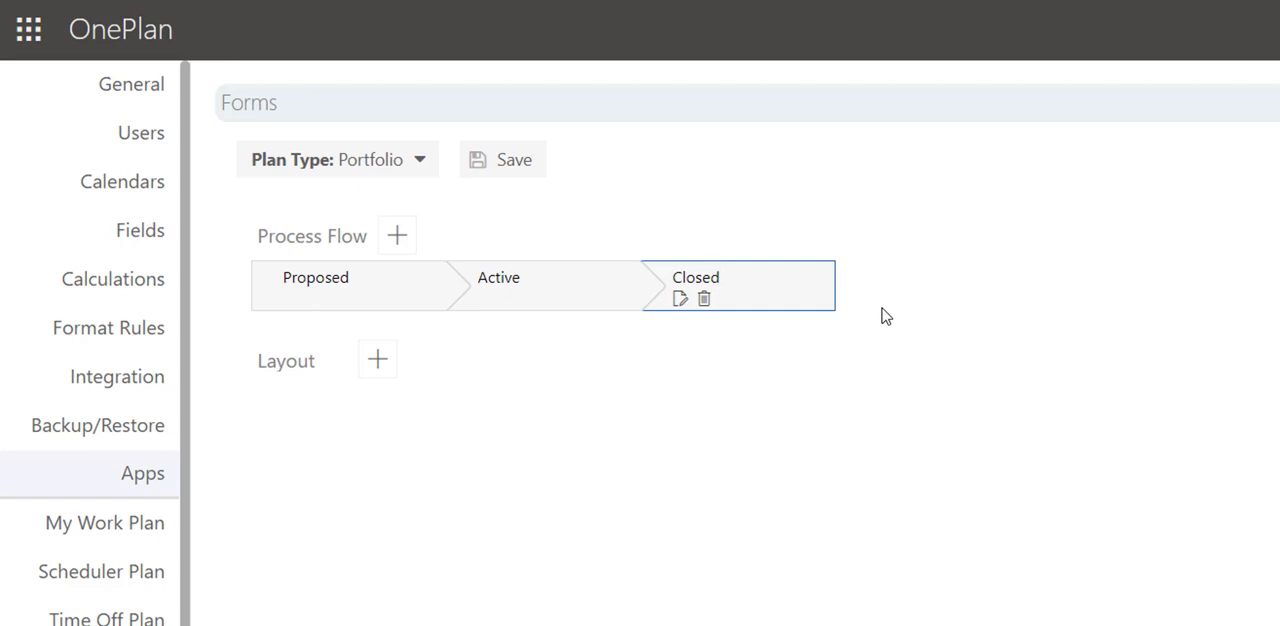
Make the Financials tab available in the Proposed step of the Portfolio process flow and save the step.
click(366, 303)
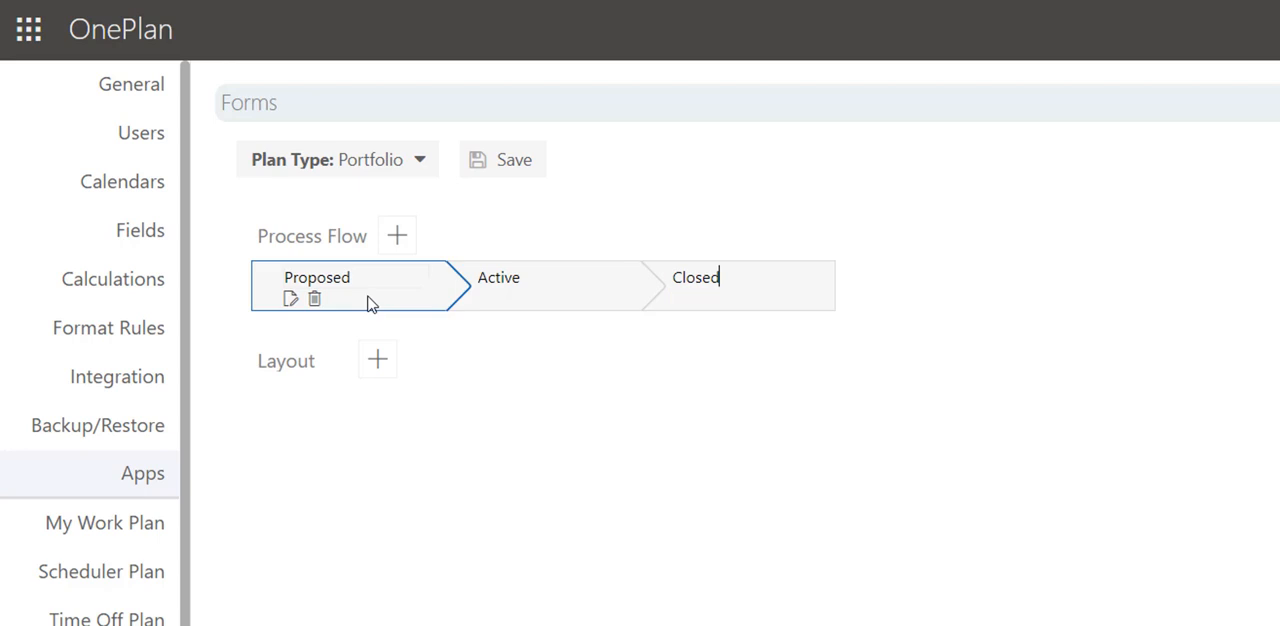
click(290, 301)
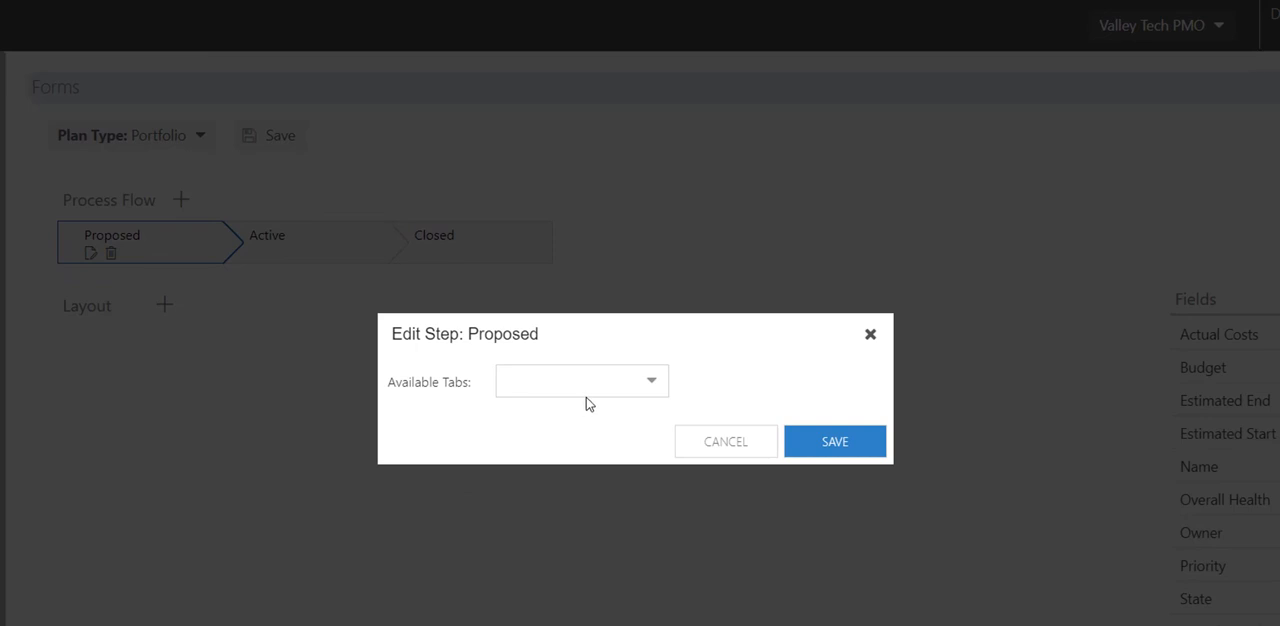
click(652, 381)
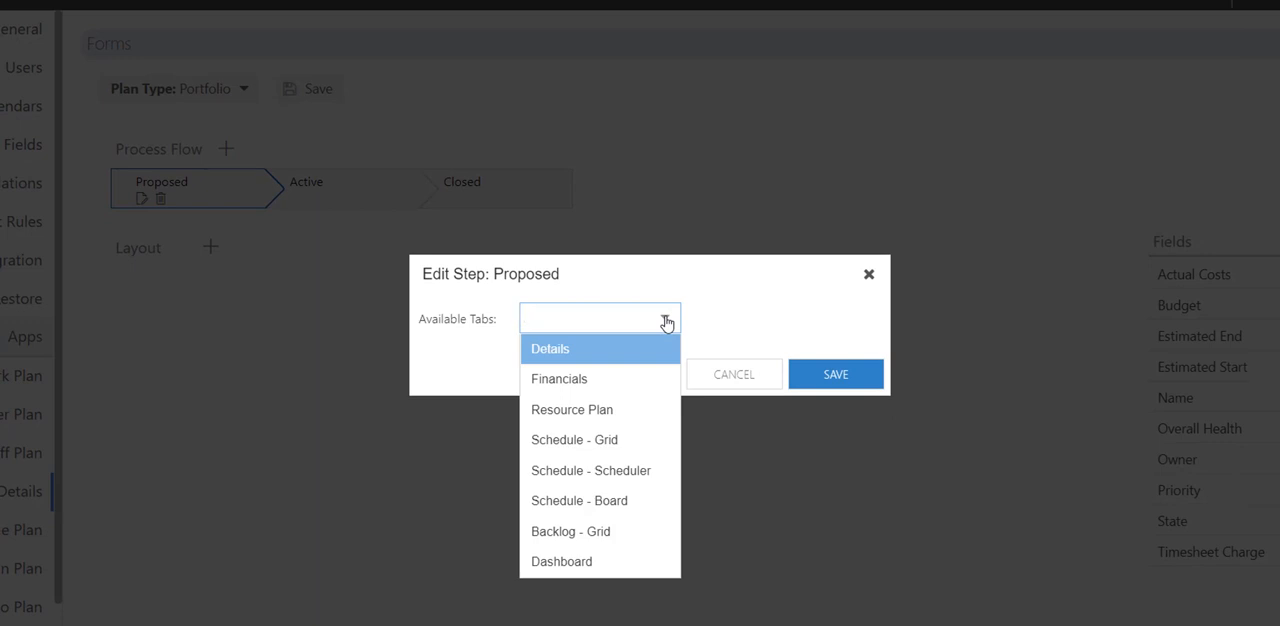
click(632, 384)
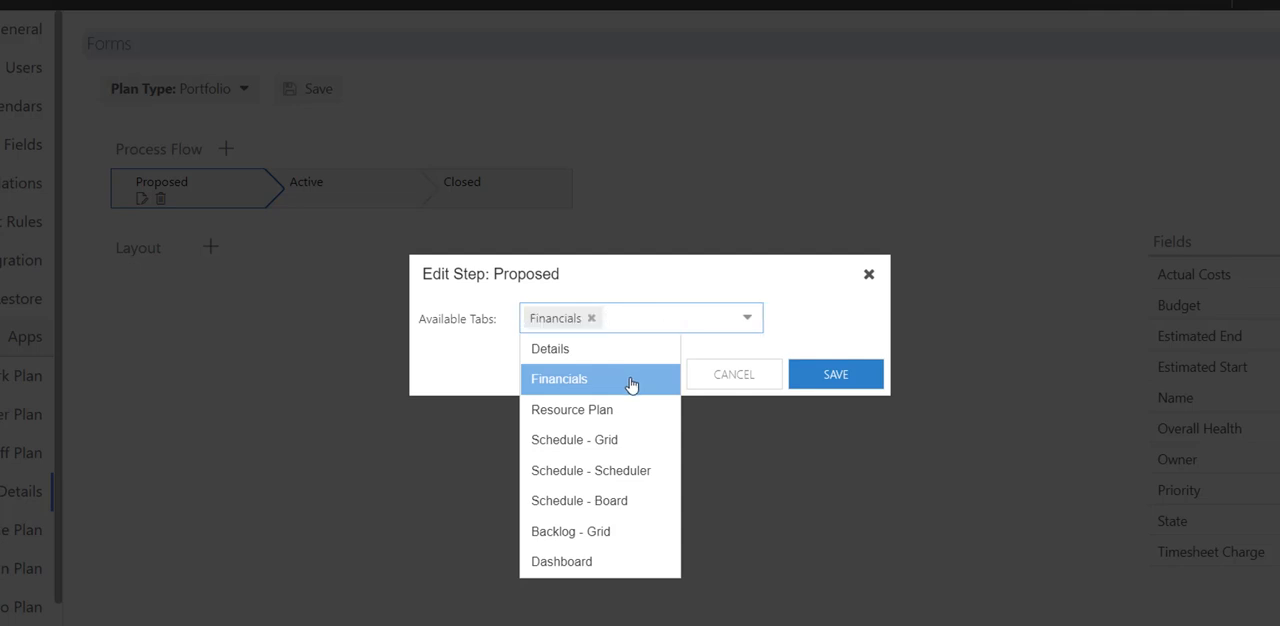
click(827, 339)
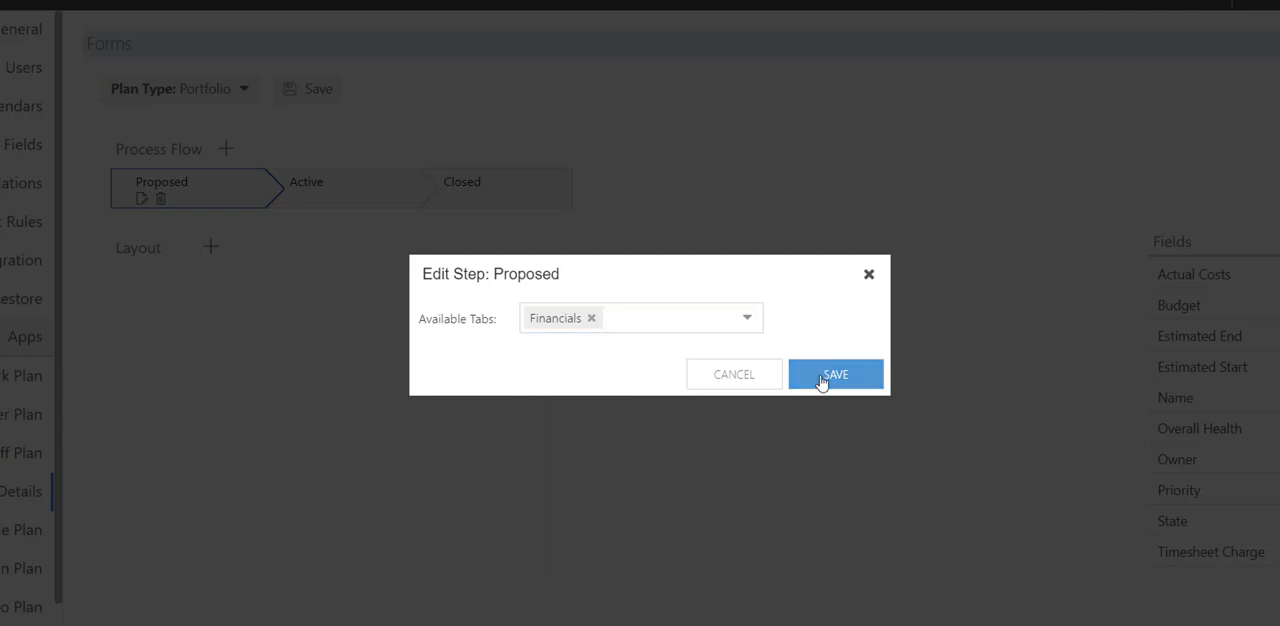
click(822, 376)
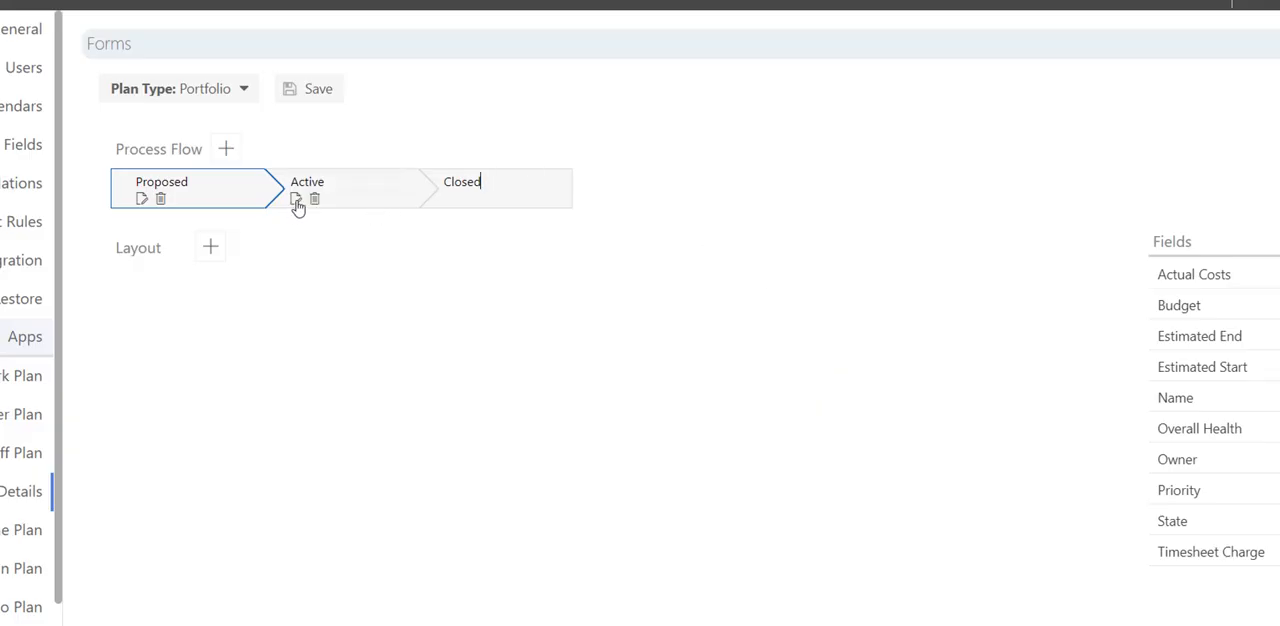
Make the Financials tab available in the Active step of the Portfolio process flow and save the step.
click(296, 199)
click(552, 314)
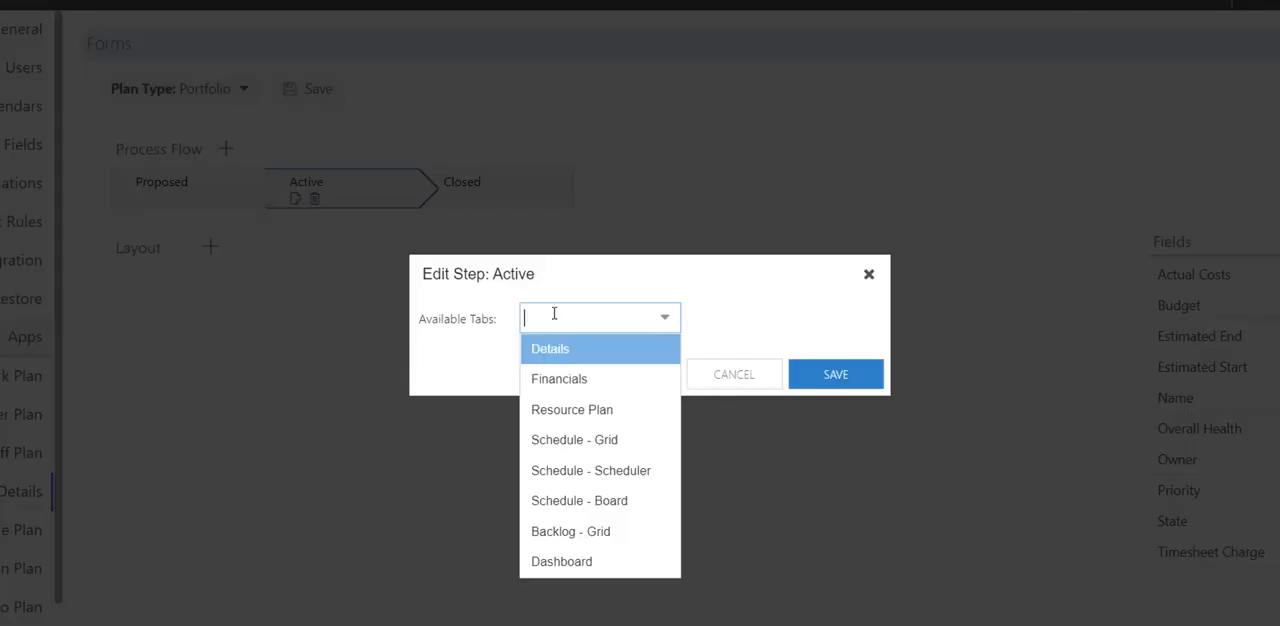
click(578, 381)
click(826, 378)
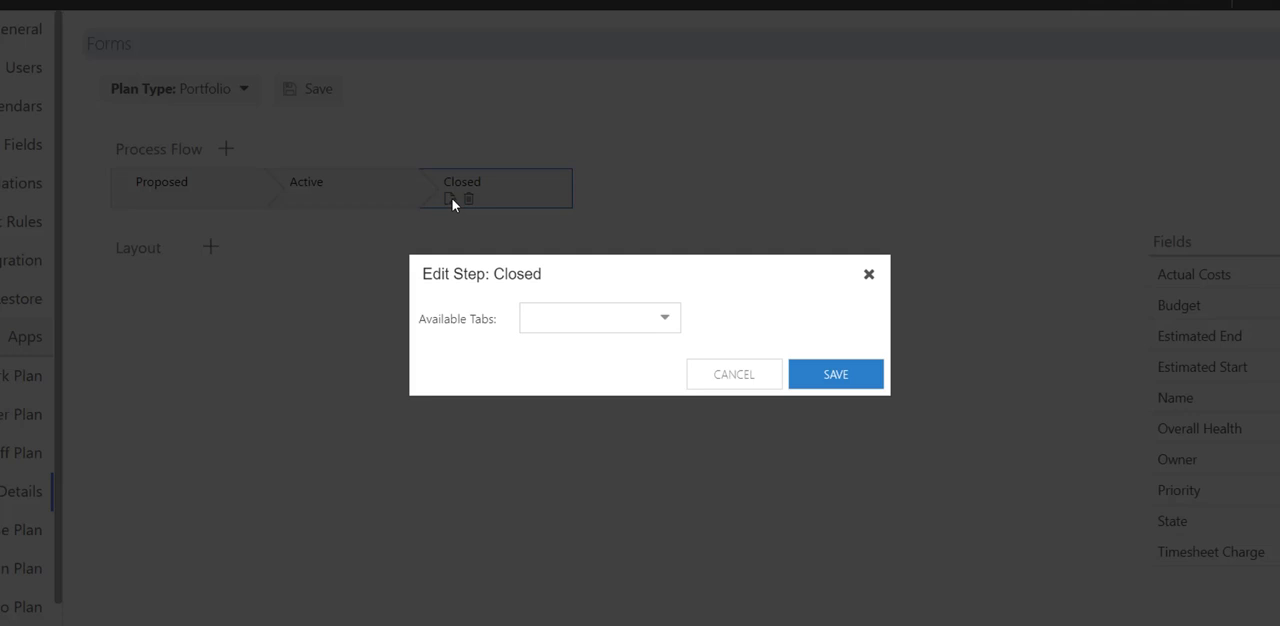
Make the Financials tab available in the Closed step of the Portfolio process flow and save the step.
click(595, 310)
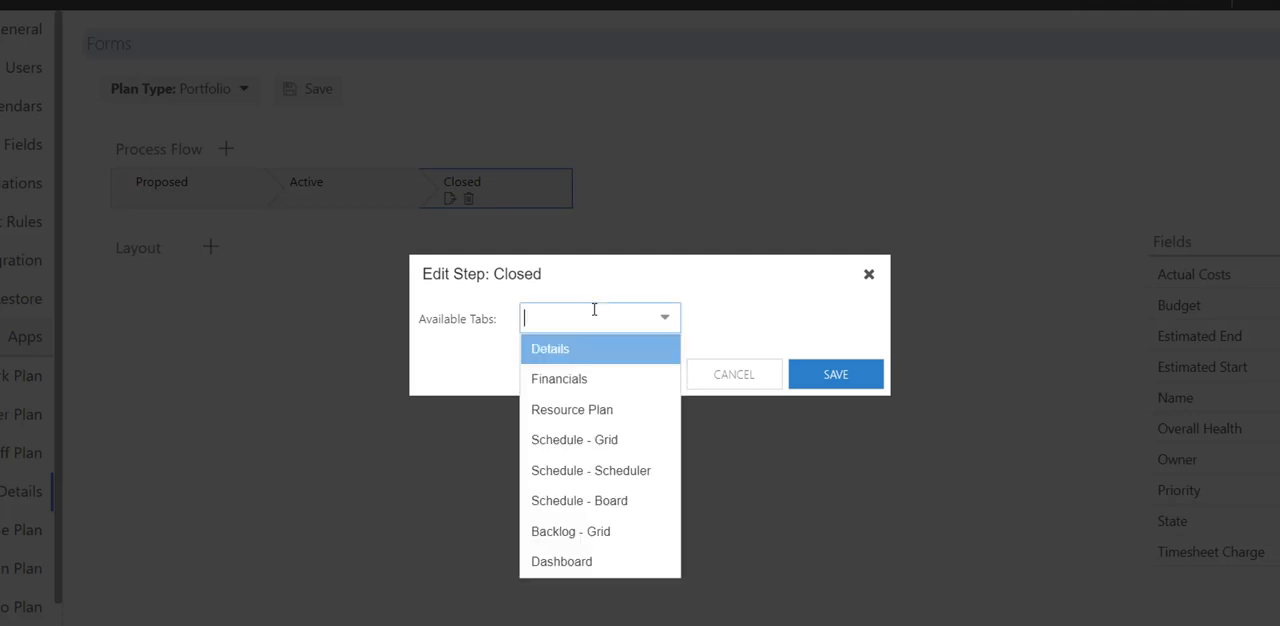
click(553, 392)
click(823, 374)
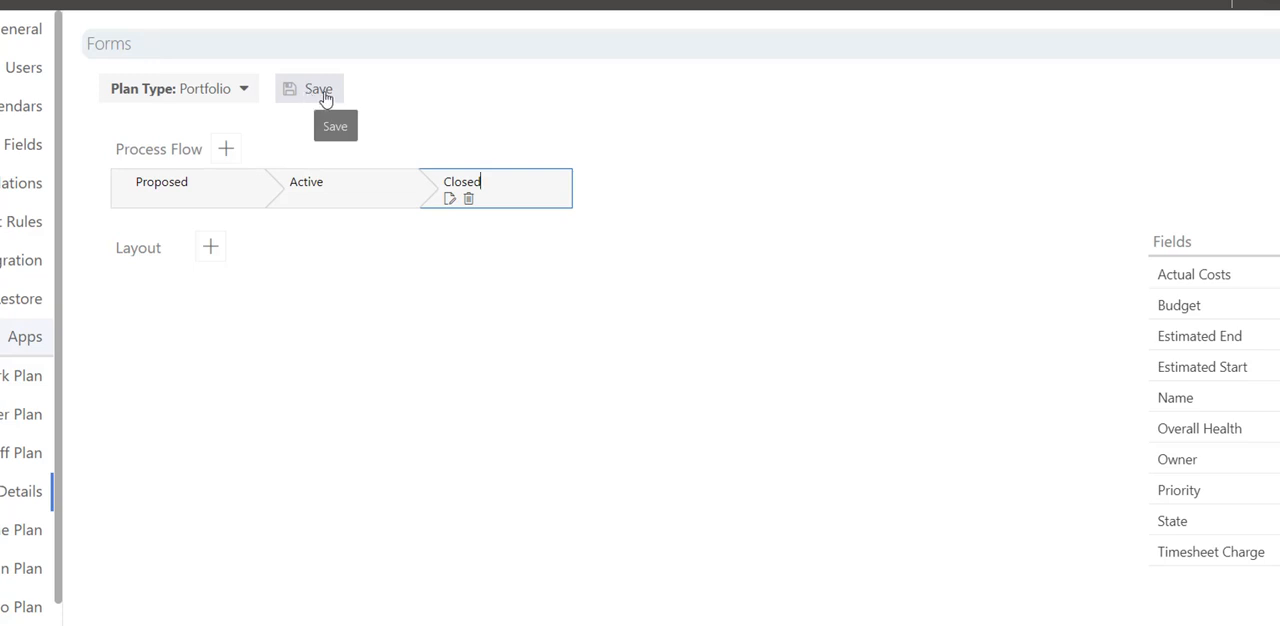
Start a process flow for the Waterfall Project plan type with the steps "Create" and "Select".
click(200, 88)
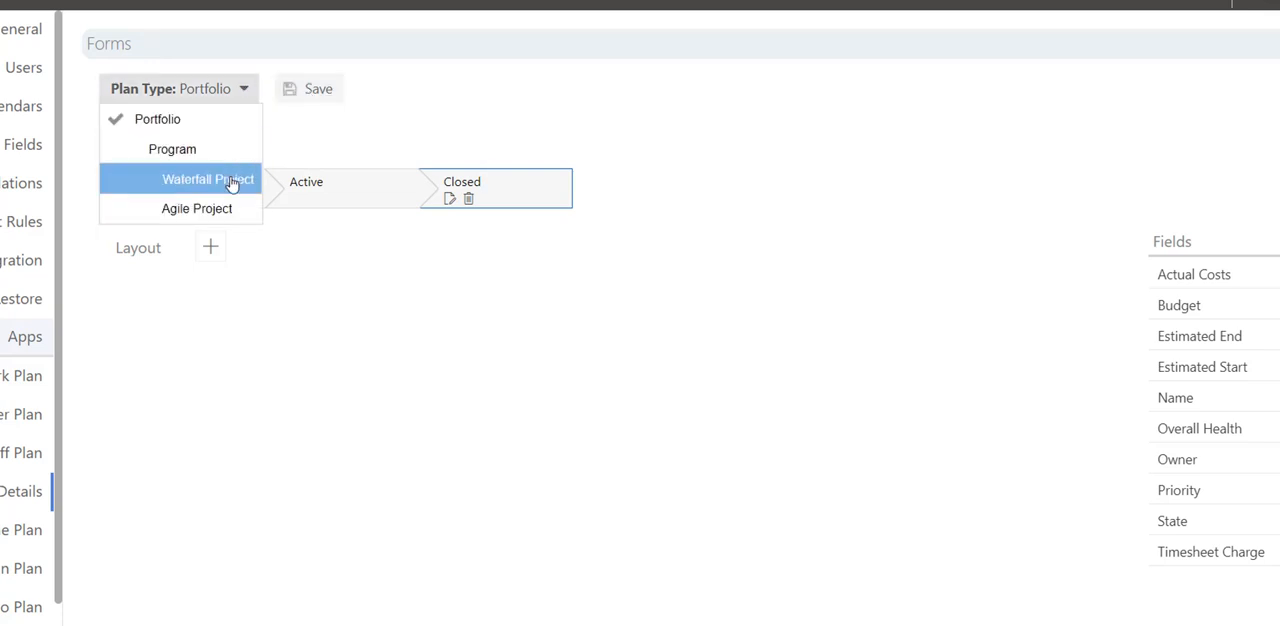
click(230, 184)
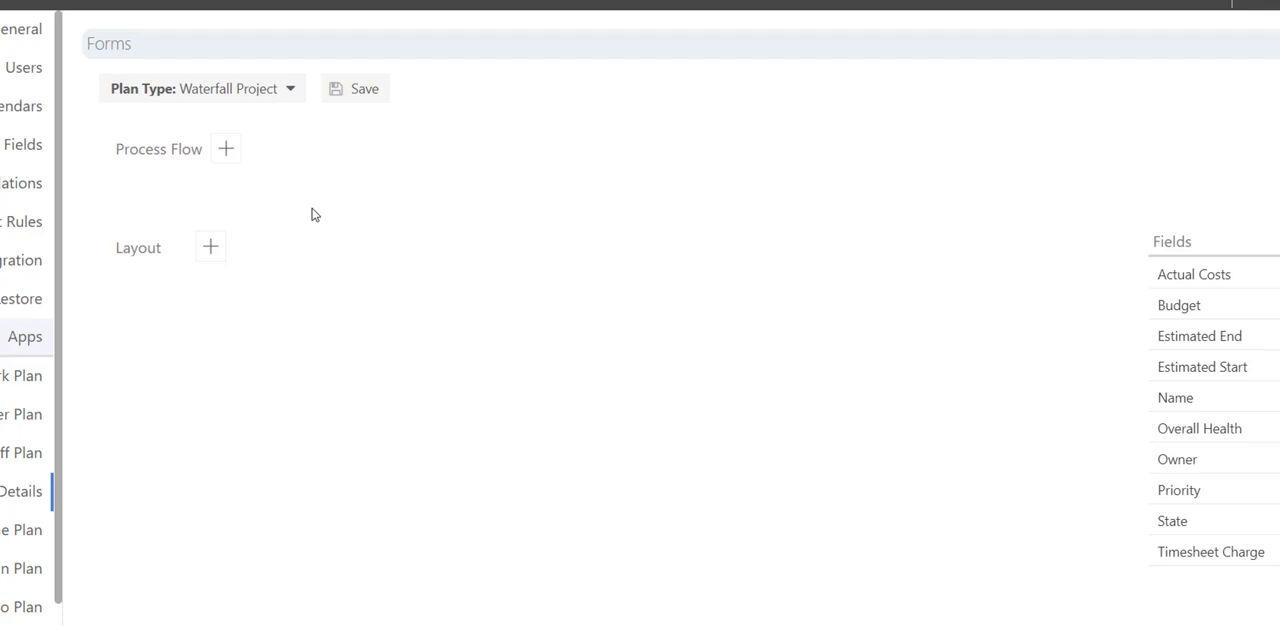
click(227, 151)
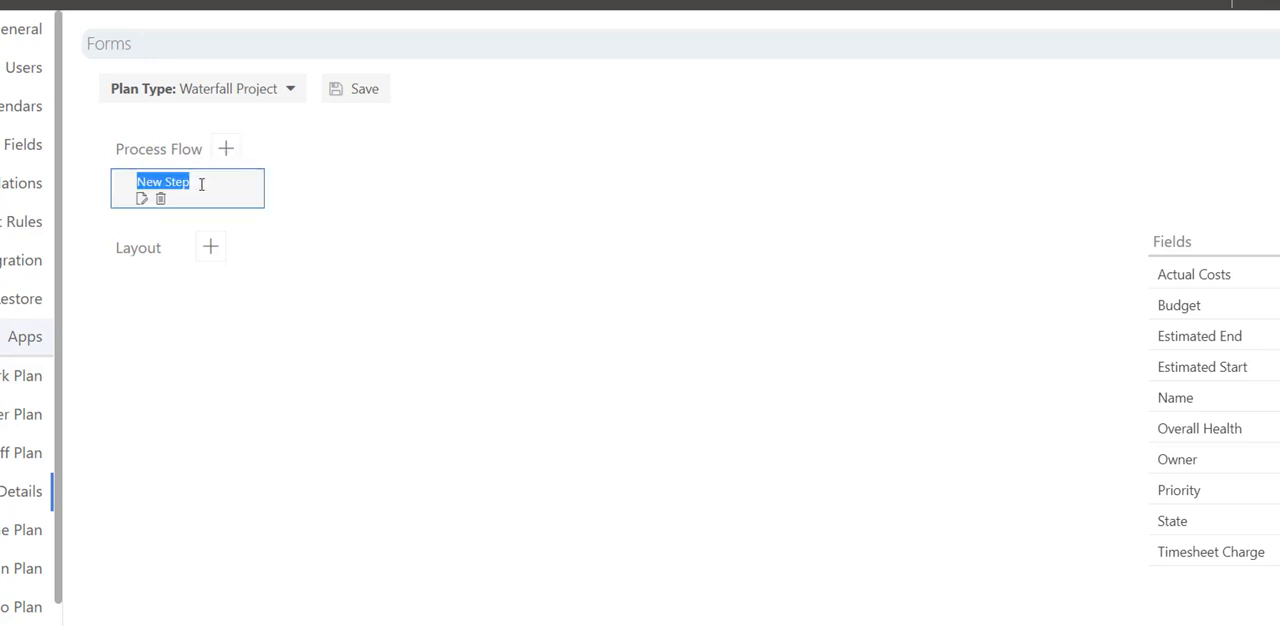
text(Create)
click(226, 151)
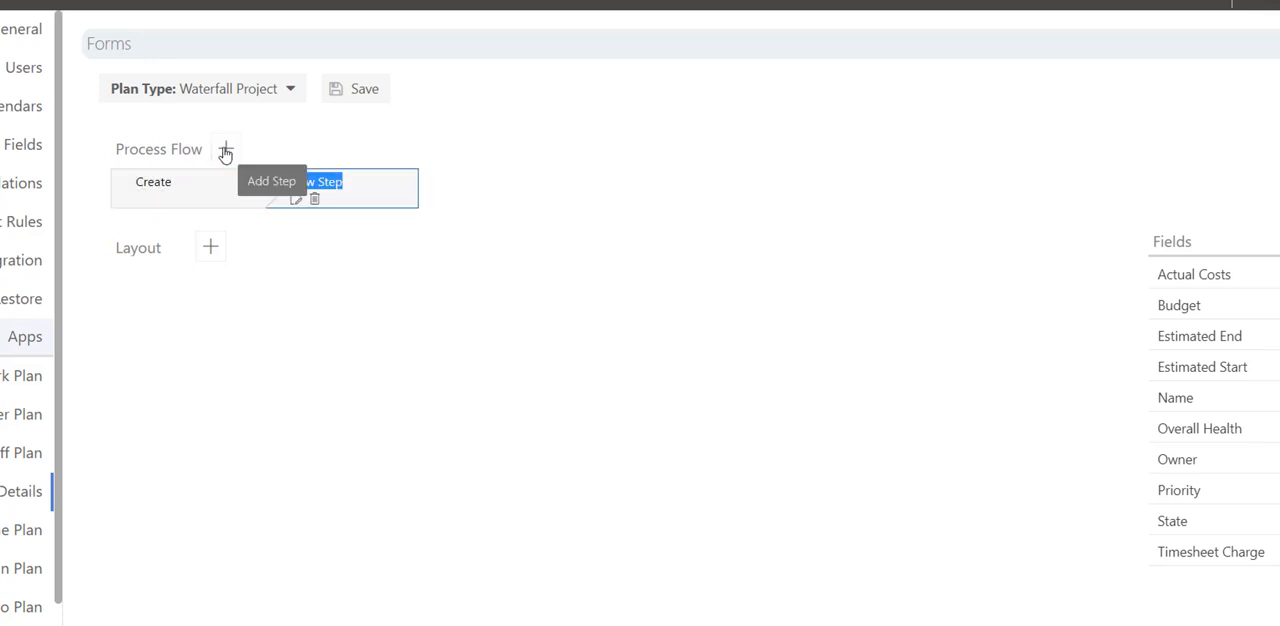
text(Select)
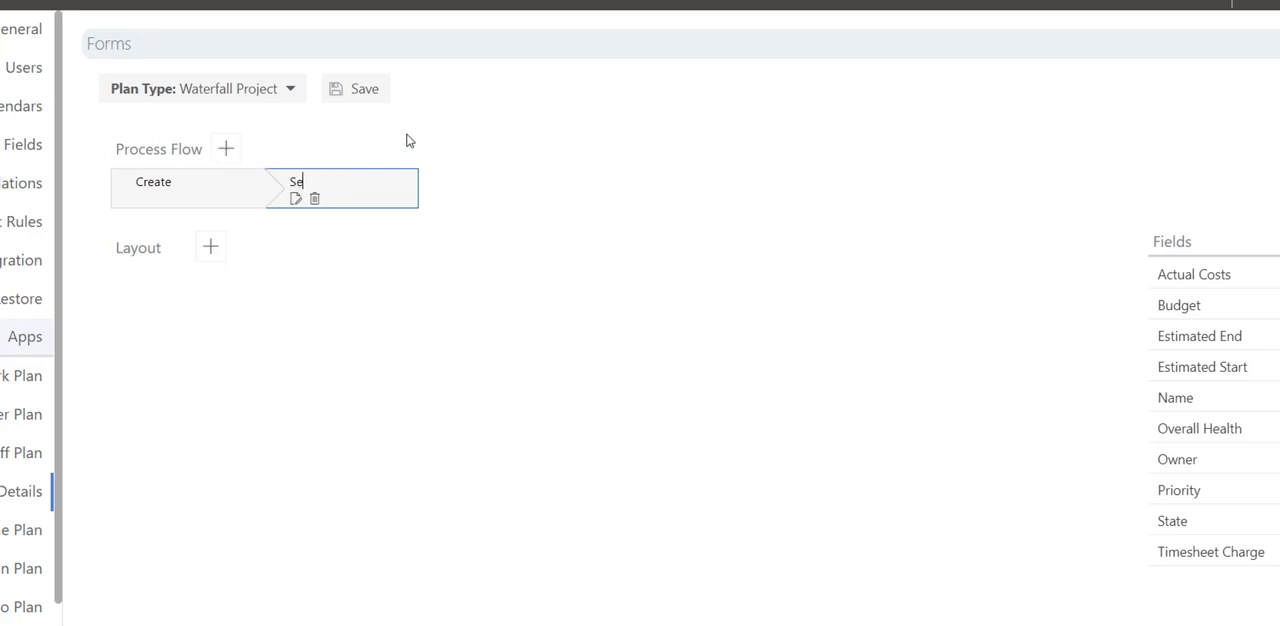
Add the steps "Plan", "Manage" and "Close" to the end of the Waterfall Project process flow.
click(225, 151)
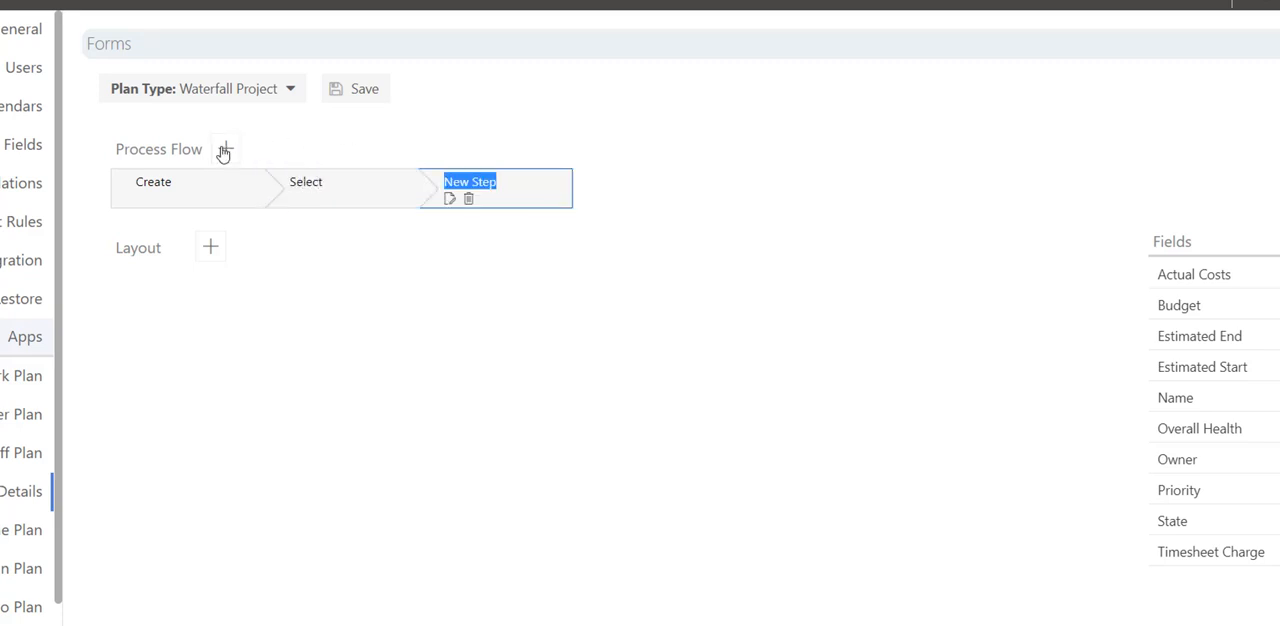
text(Plan)
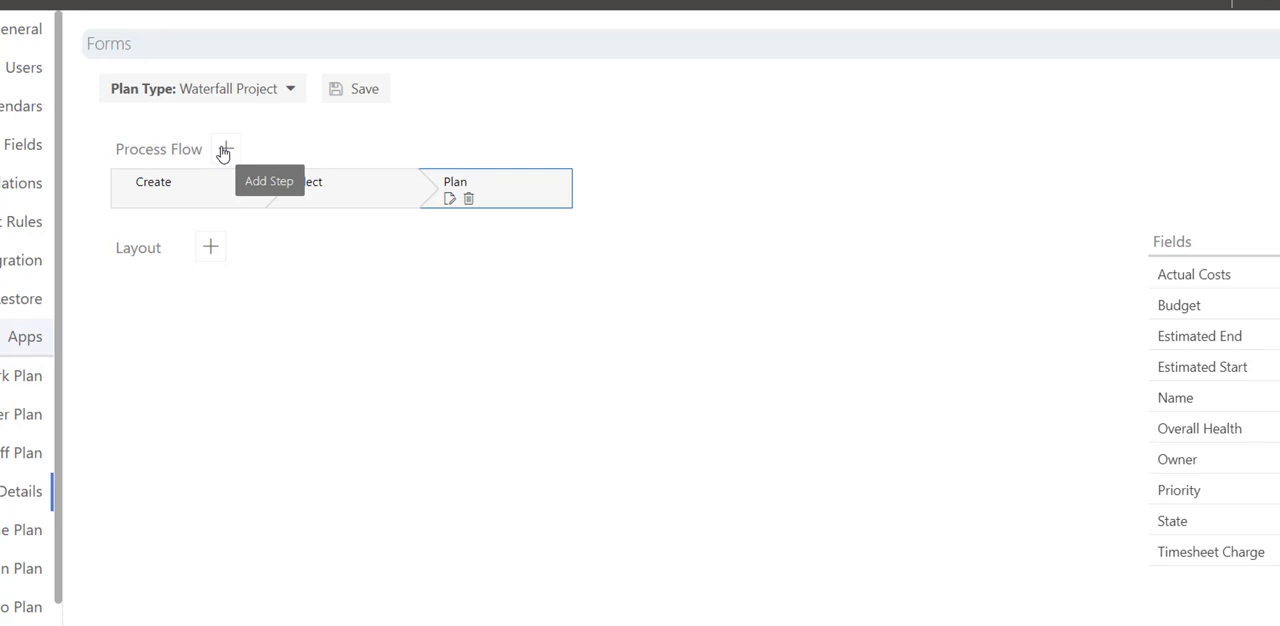
click(224, 152)
text(Manage)
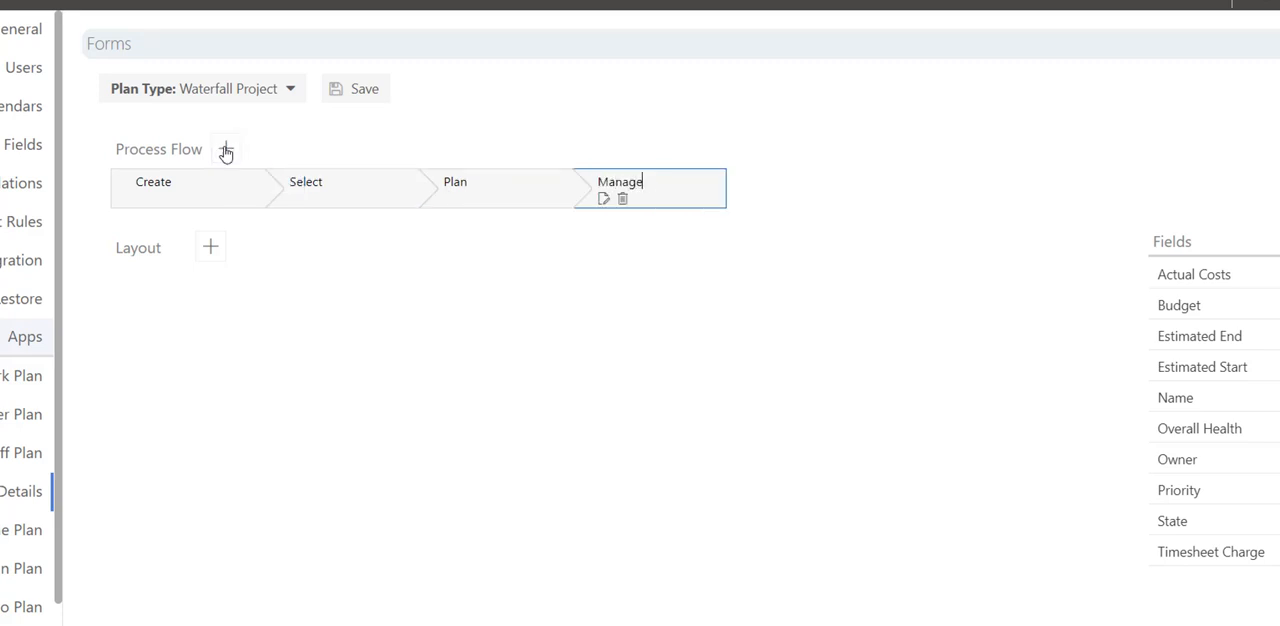
click(236, 151)
text(Close)
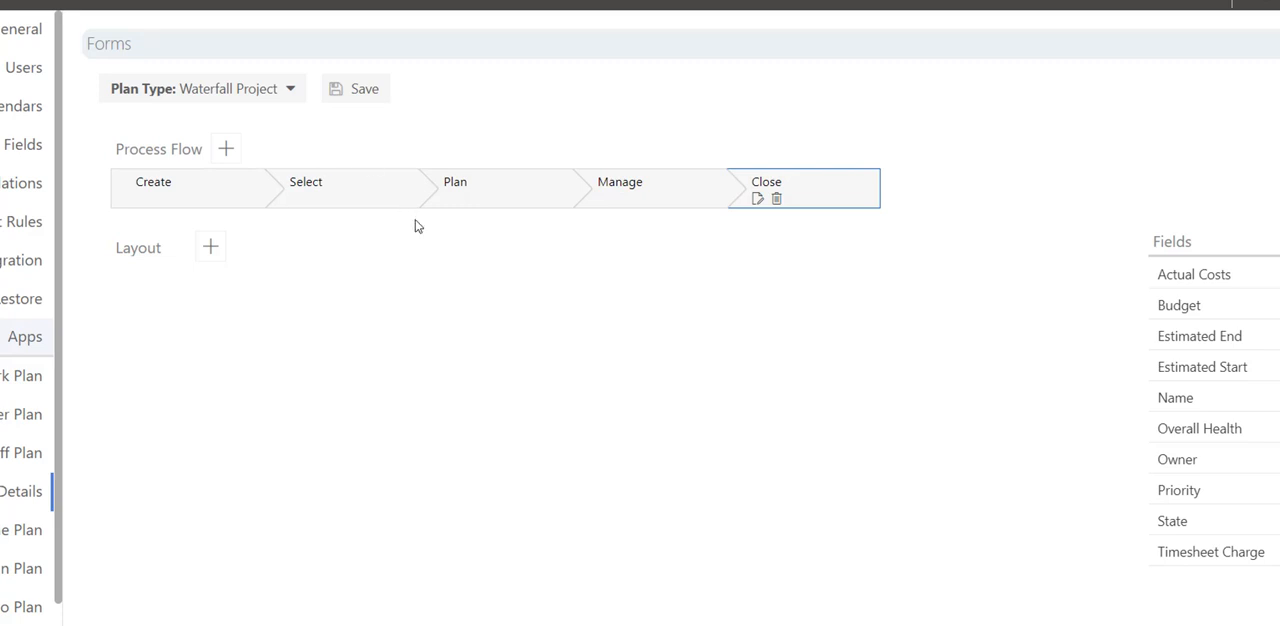
Make the Details, Financials, Resource Plan and Dashboard tabs available in the Create step of the Waterfall Project process flow and save the step.
click(141, 200)
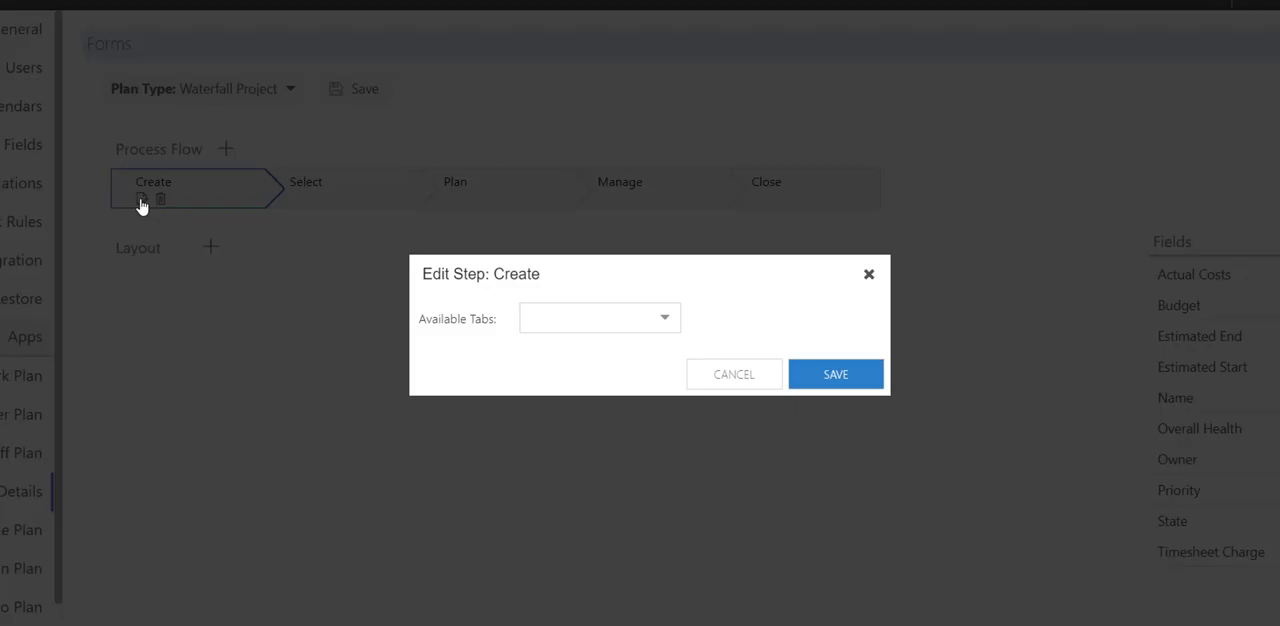
click(590, 322)
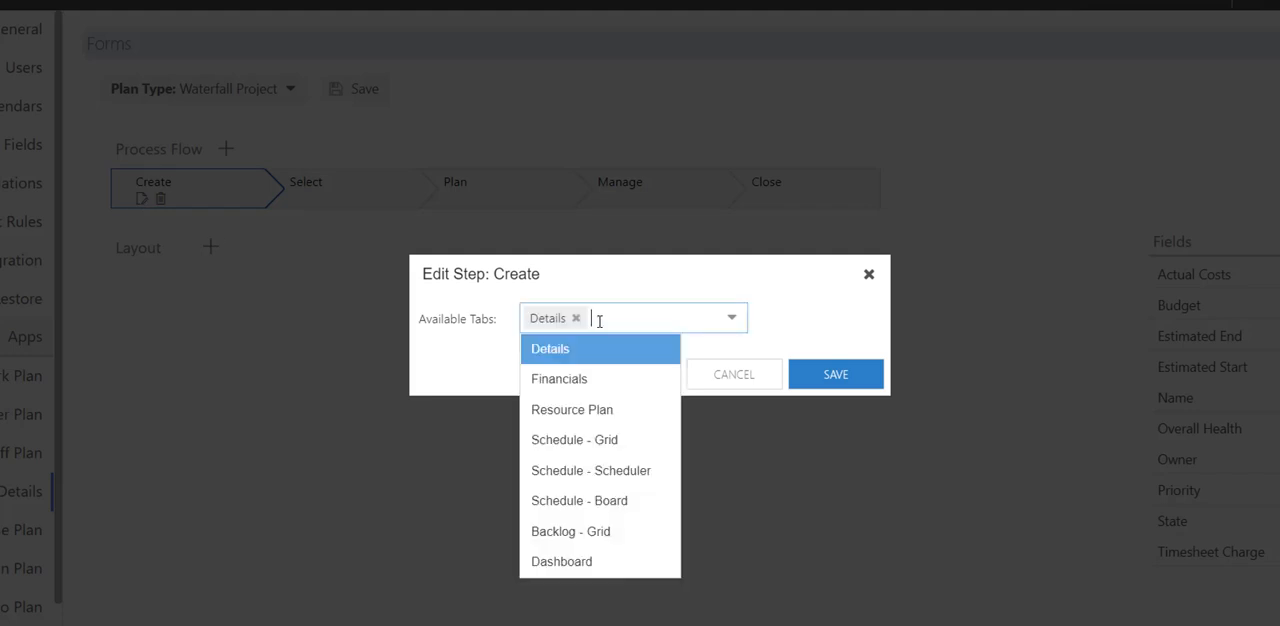
click(615, 386)
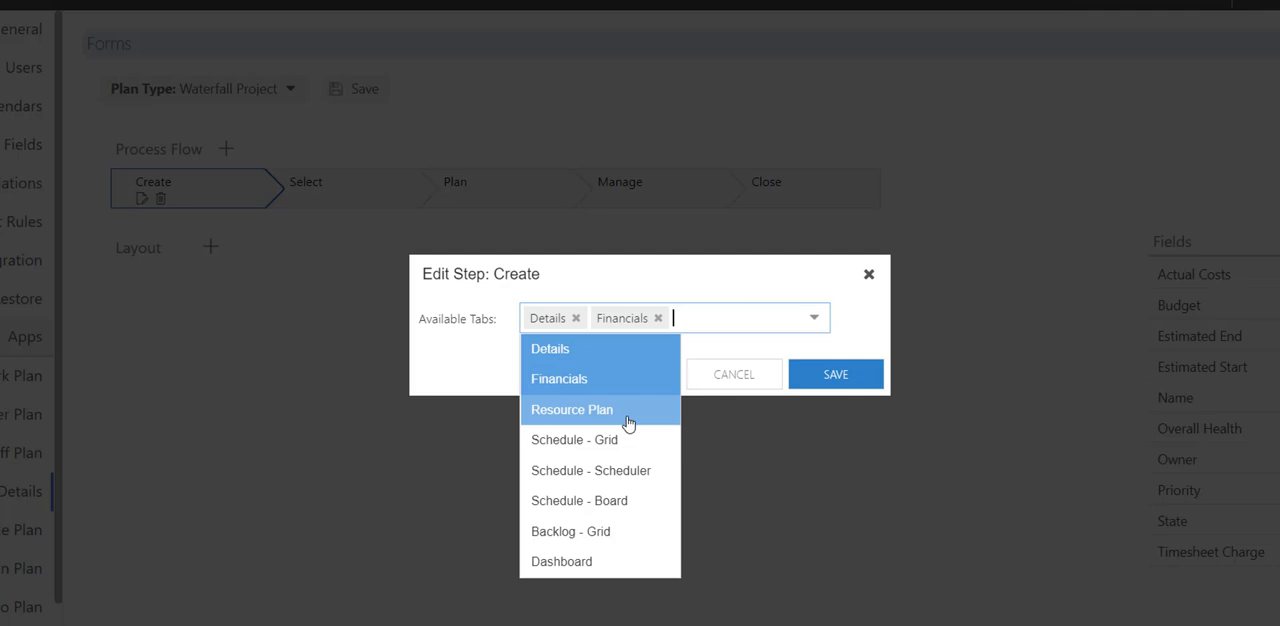
click(627, 418)
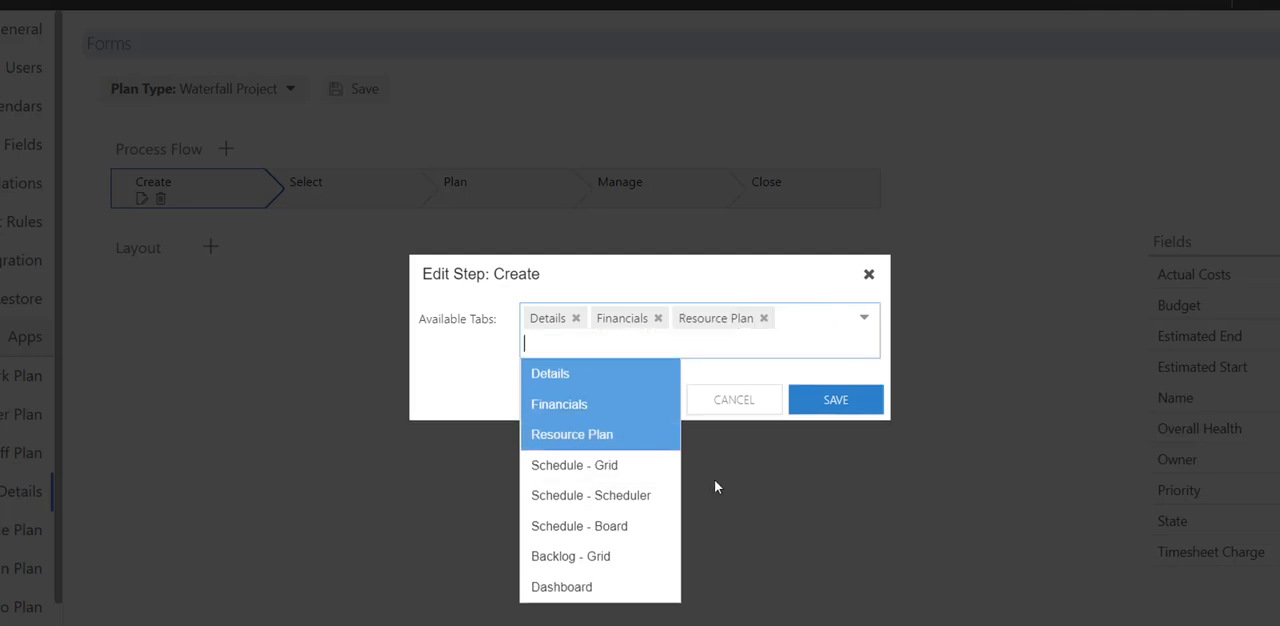
click(612, 590)
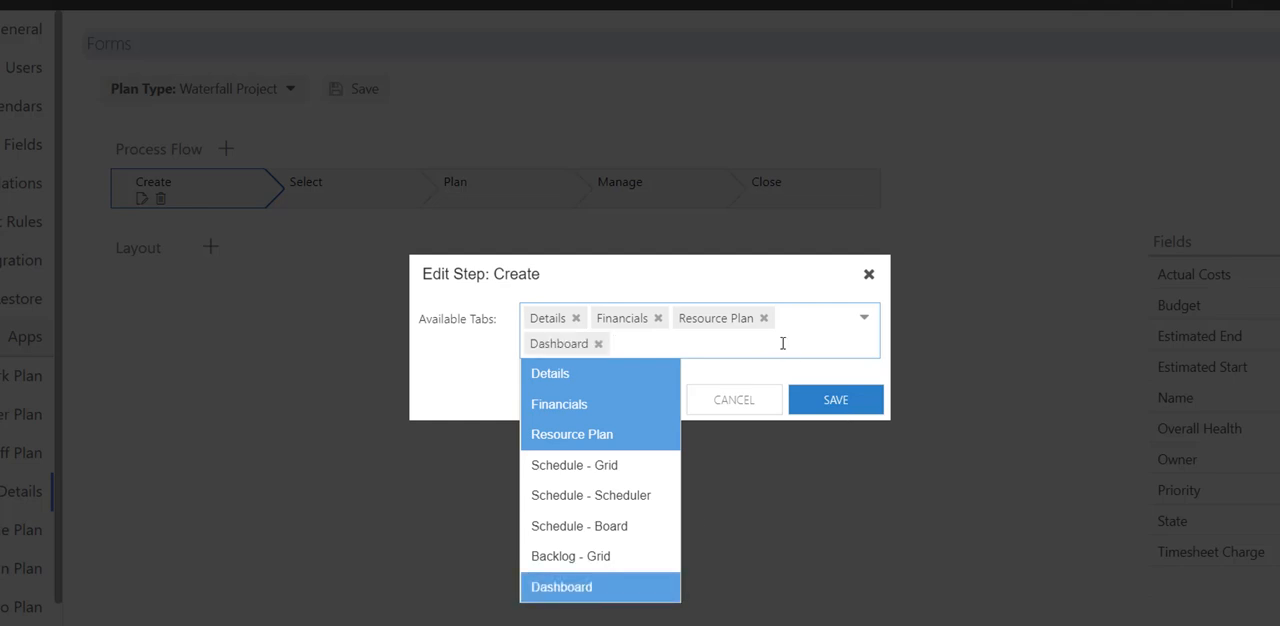
click(783, 343)
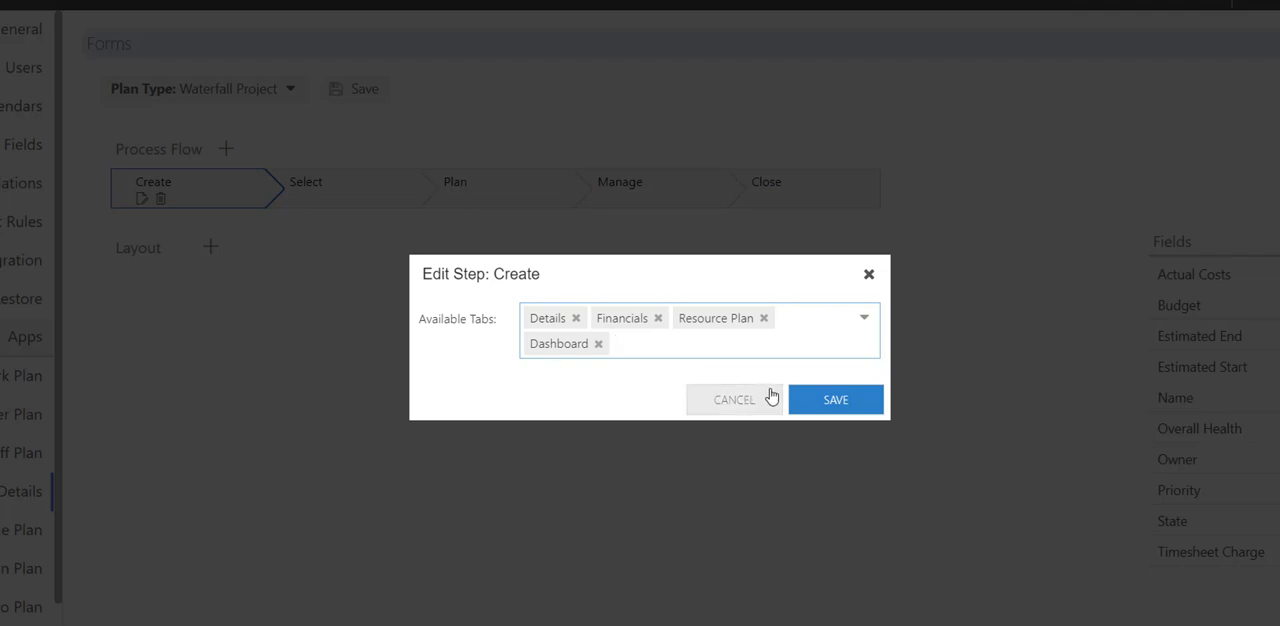
click(805, 402)
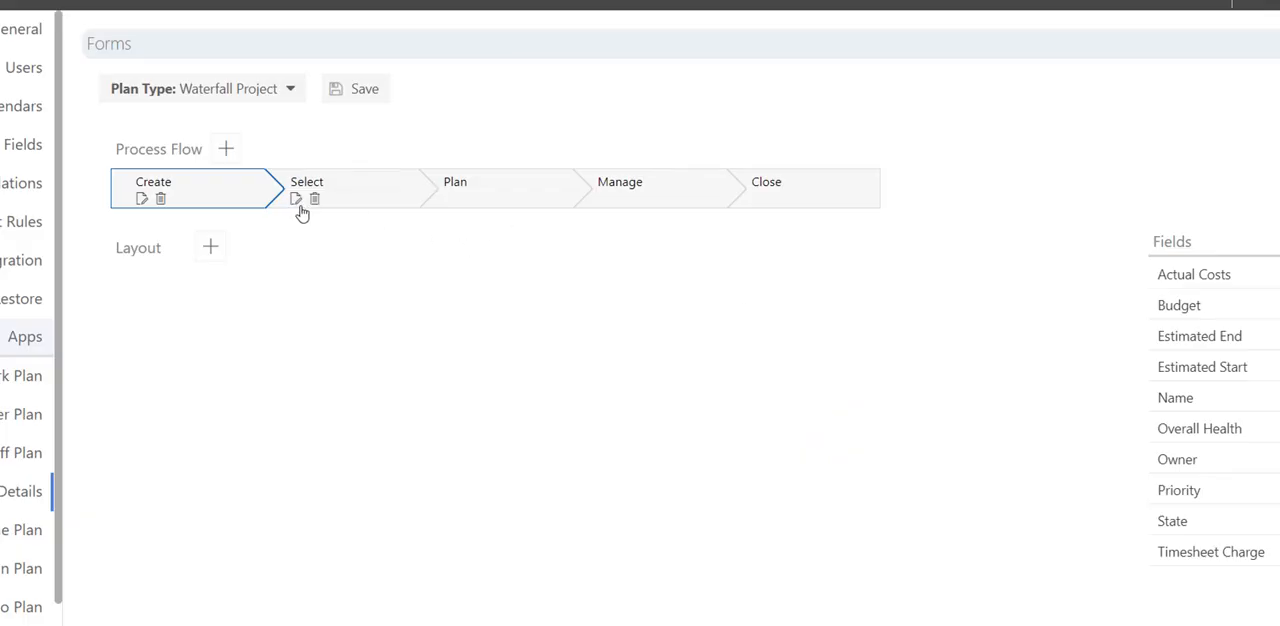
Make the Details, Financials, Resource Plan and Dashboard tabs available in the Select step and save the step.
click(296, 200)
click(554, 316)
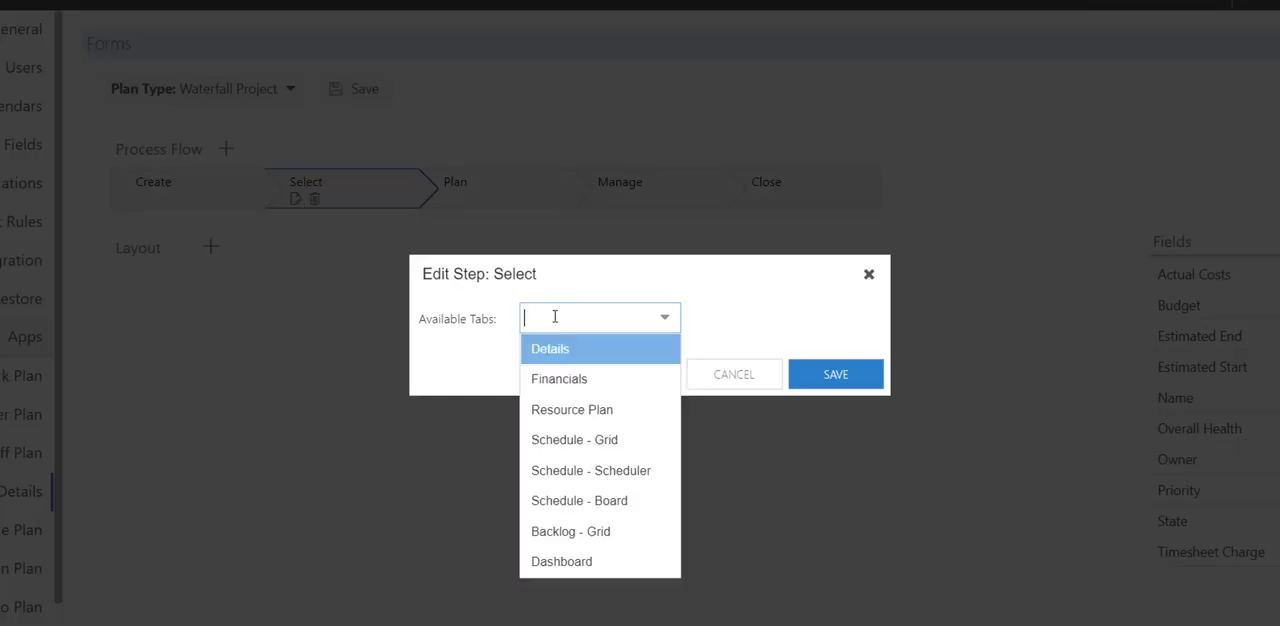
click(550, 352)
click(552, 378)
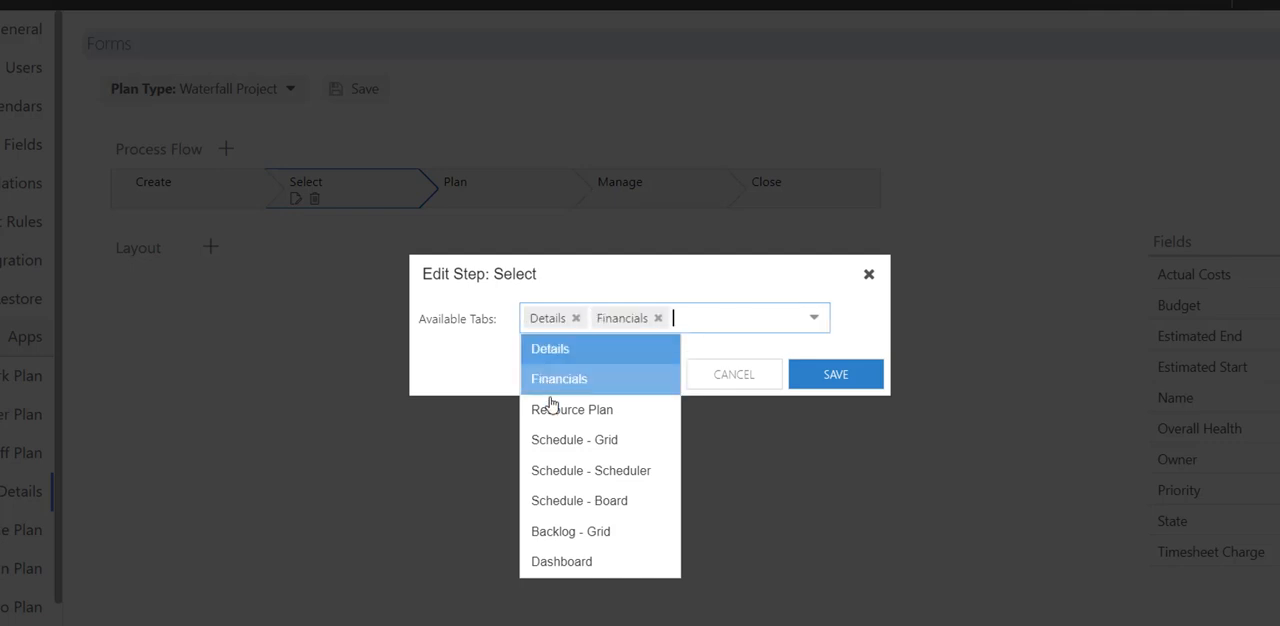
click(560, 410)
click(597, 588)
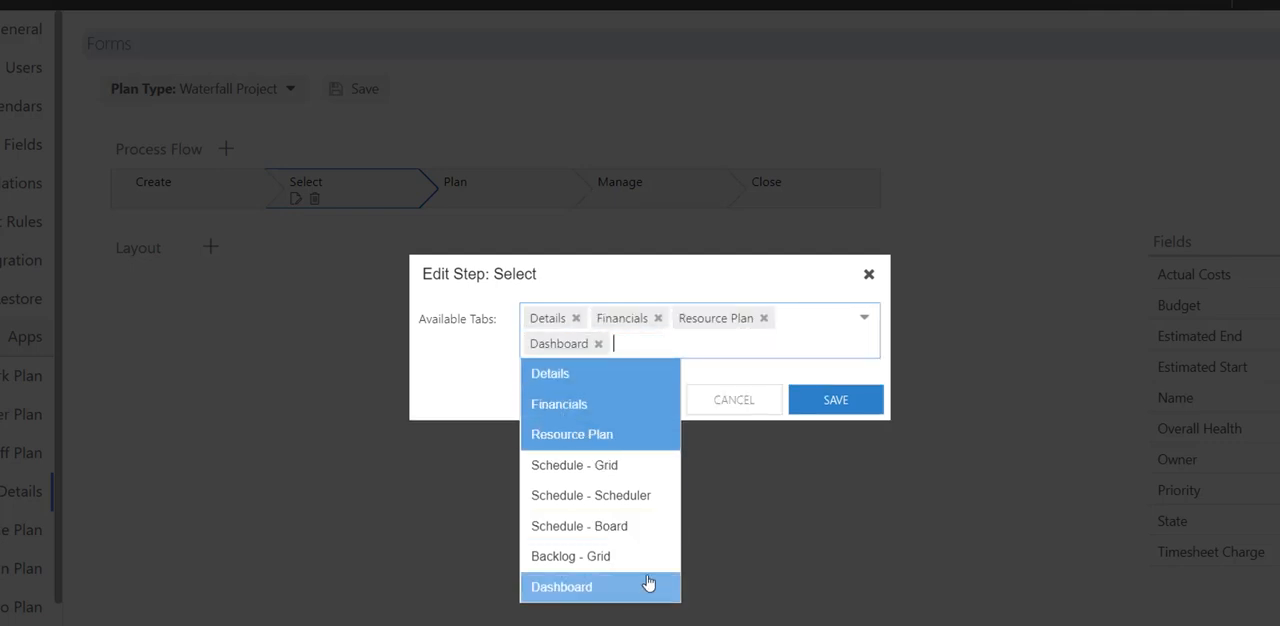
click(815, 405)
Make Details, Financials, Resource Plan, Schedule - Grid, Schedule - Scheduler, Schedule - Board and Dashboard available in the Plan step and save it.
mouse_move(452, 198)
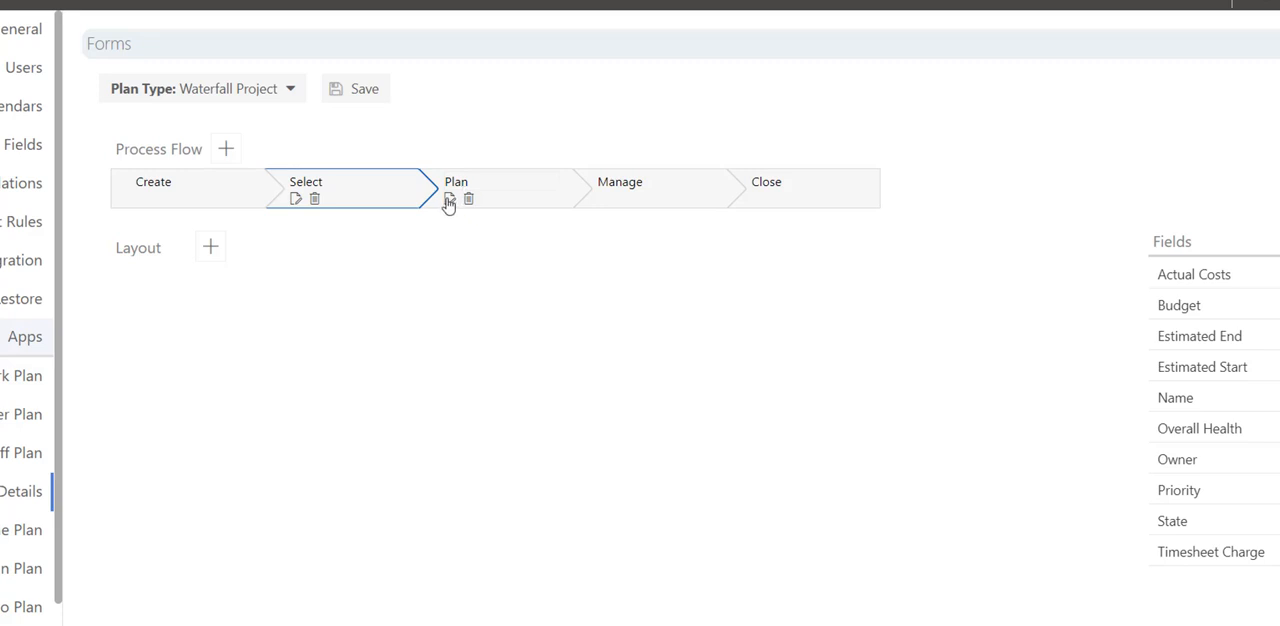
click(449, 200)
click(566, 311)
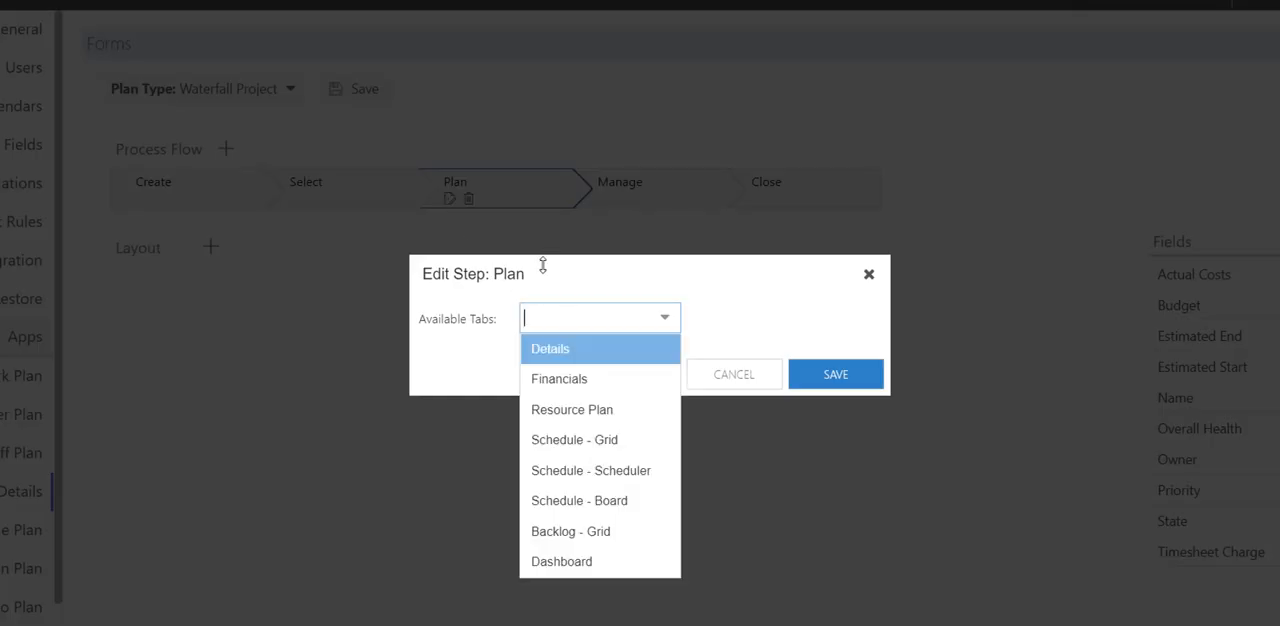
click(553, 358)
click(552, 380)
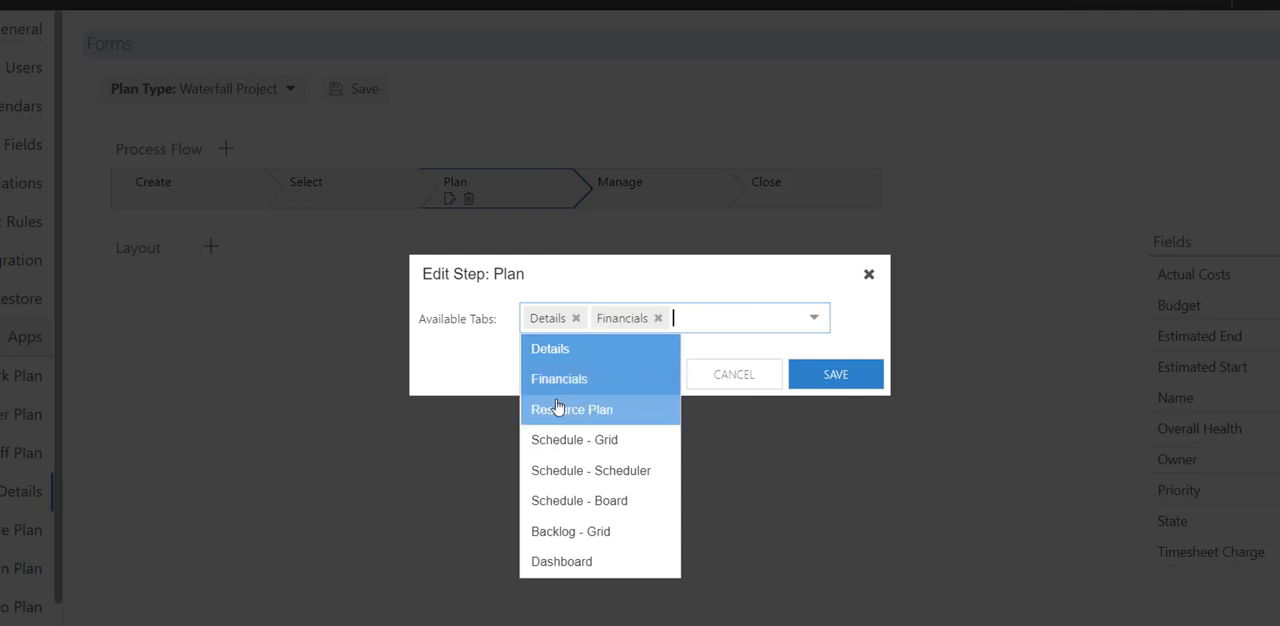
click(559, 412)
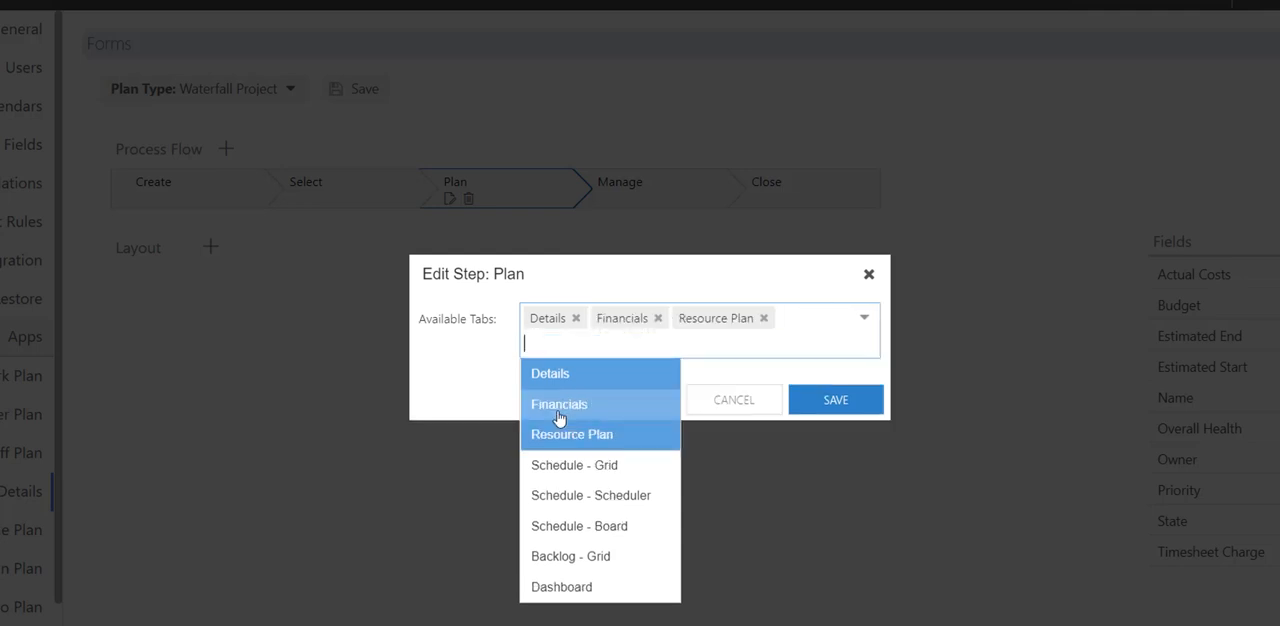
click(589, 466)
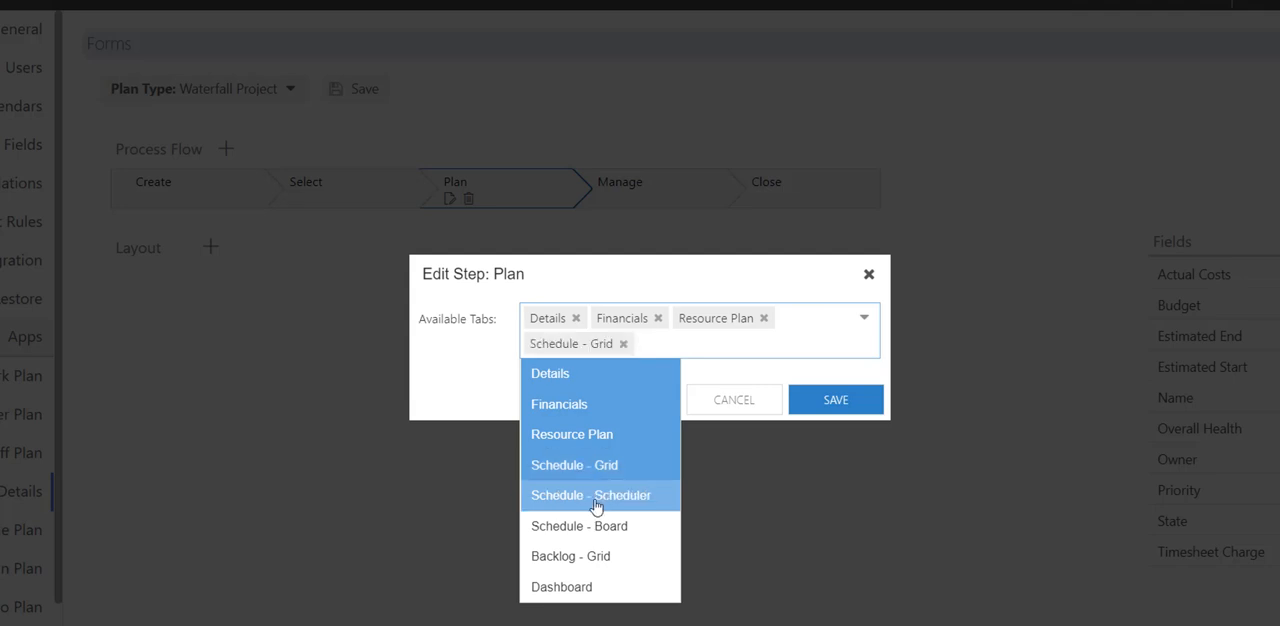
click(593, 497)
click(597, 553)
click(597, 613)
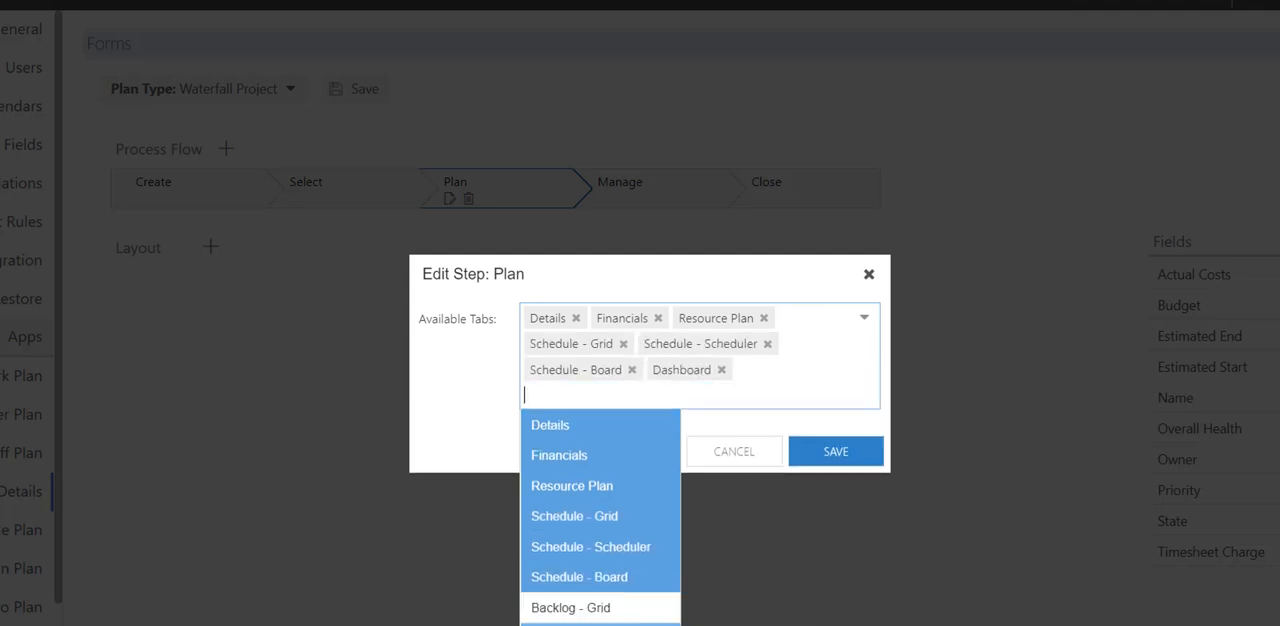
click(810, 460)
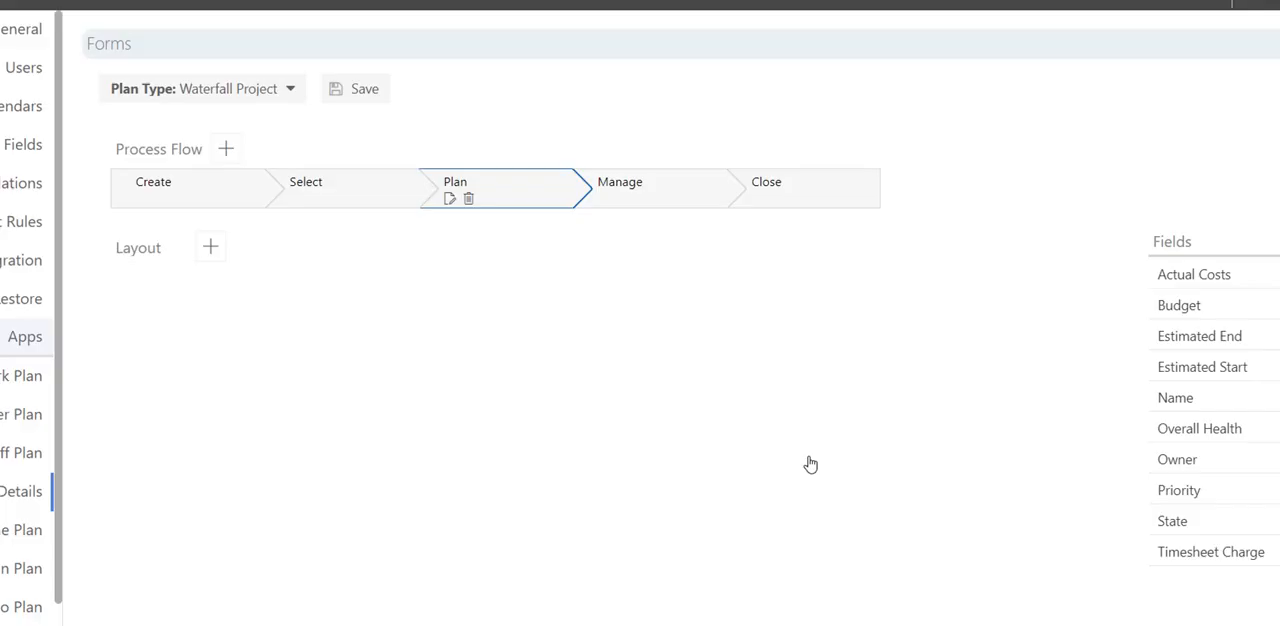
Make Details, Financials, Resource Plan, all three Schedule tabs (Grid, Scheduler, Board) and Dashboard available in the Manage step and save it.
click(604, 199)
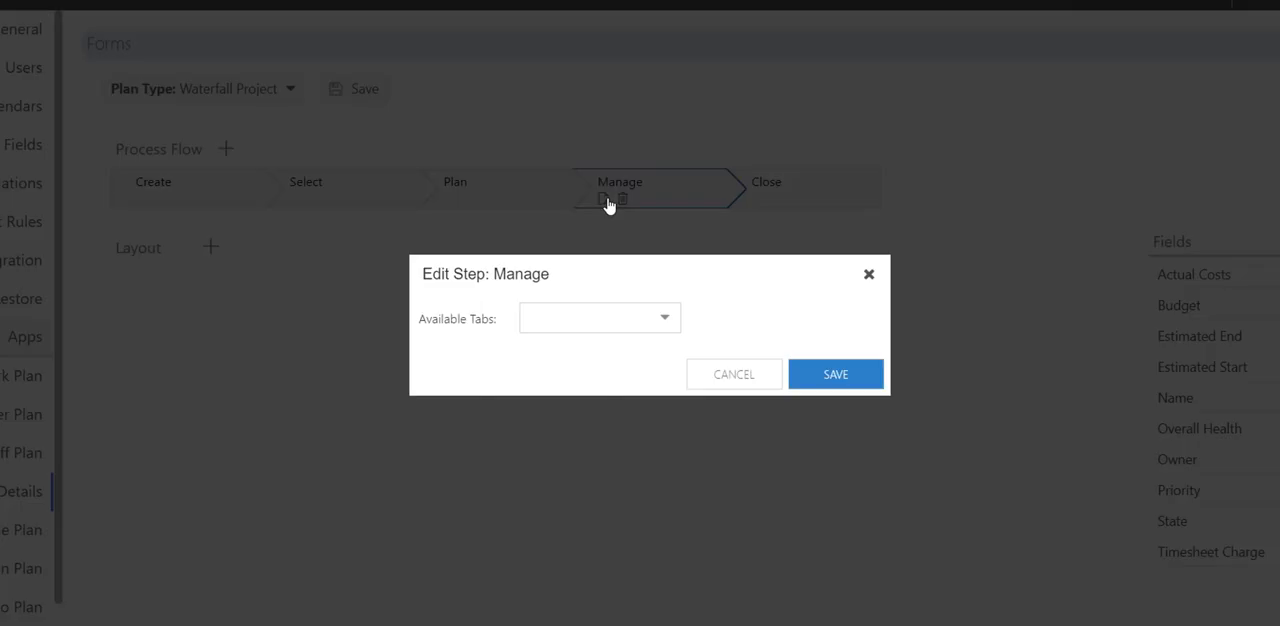
click(550, 316)
click(556, 350)
click(555, 380)
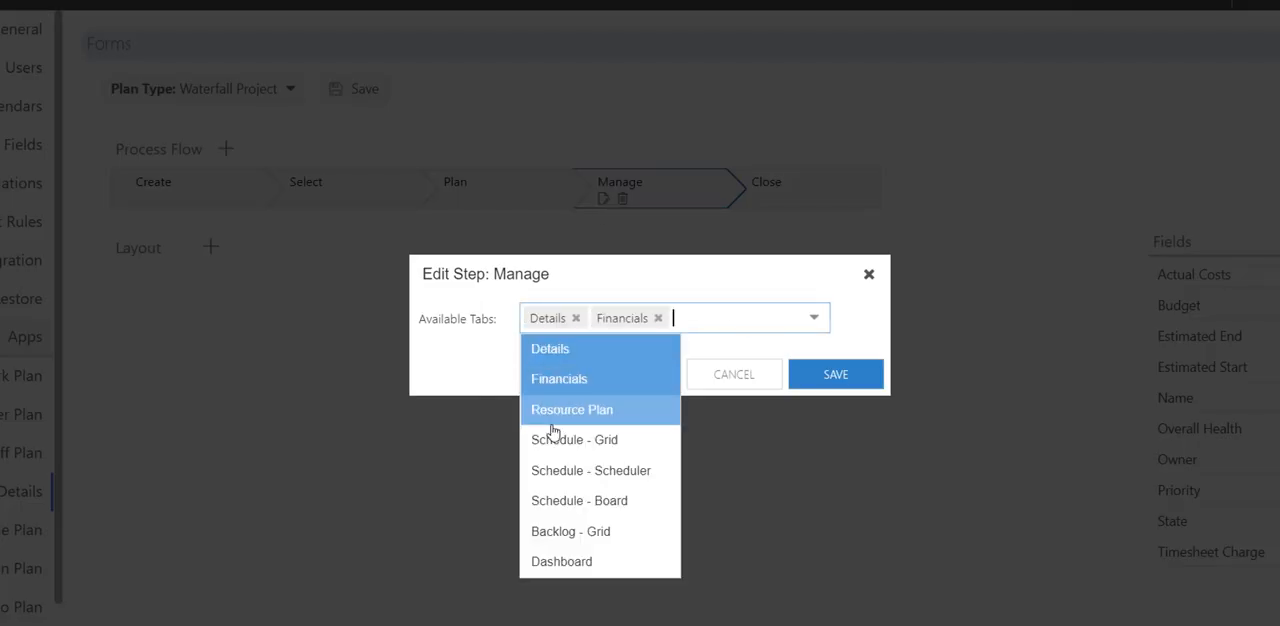
click(555, 412)
click(555, 464)
click(556, 495)
click(559, 551)
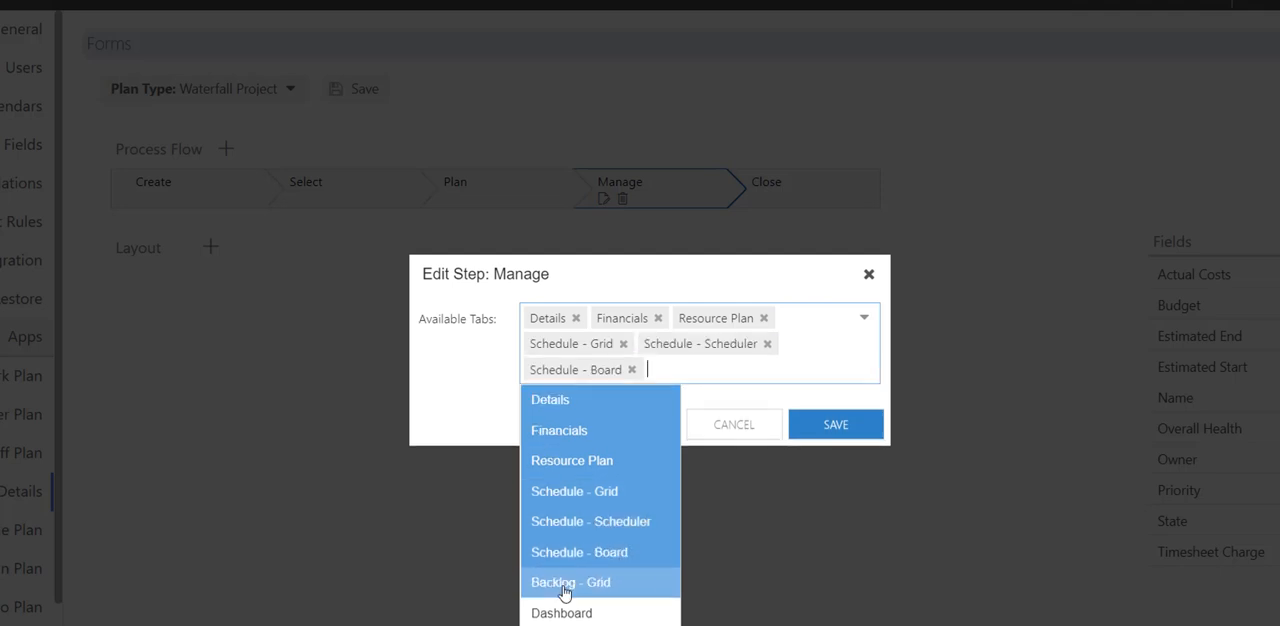
click(562, 613)
click(831, 420)
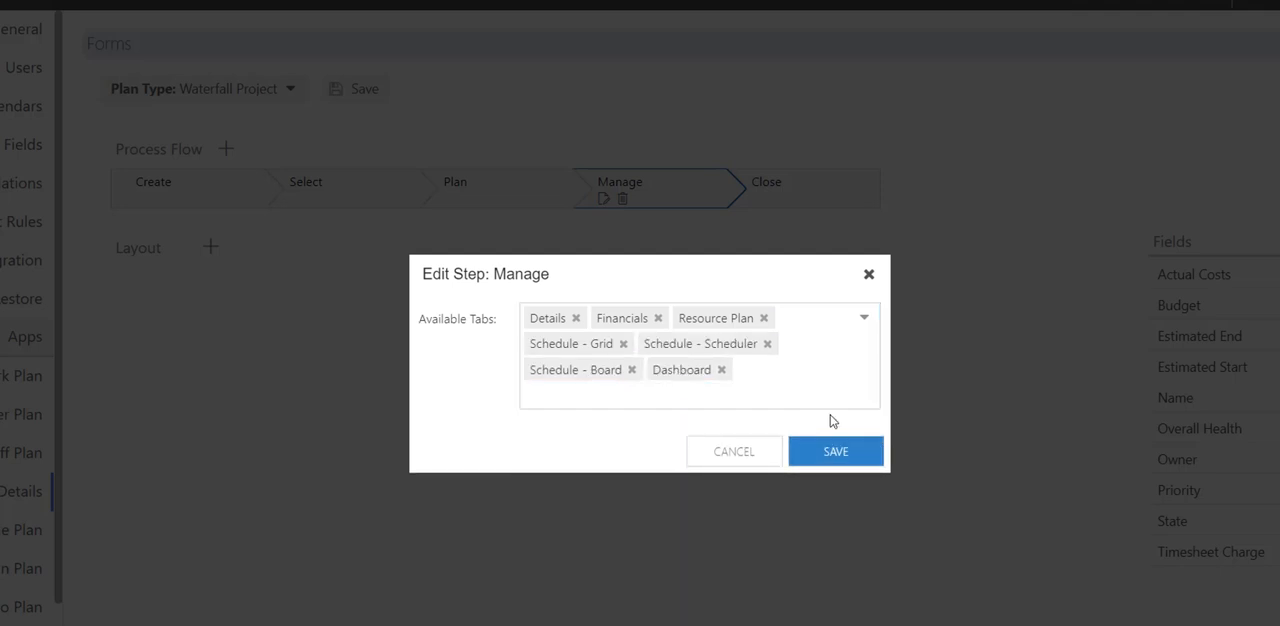
click(831, 452)
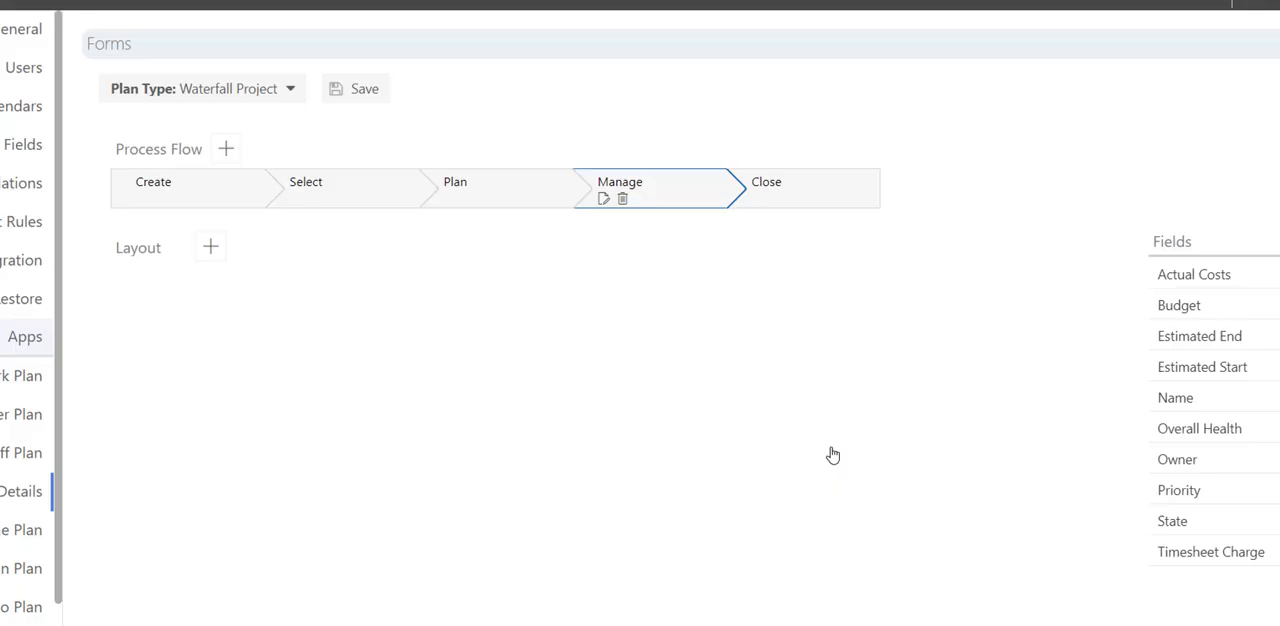
Make Details, Financials, Resource Plan, all three Schedule tabs (Grid, Scheduler, Board) and Dashboard available, in that order, in the Close step and save it.
click(758, 200)
click(560, 320)
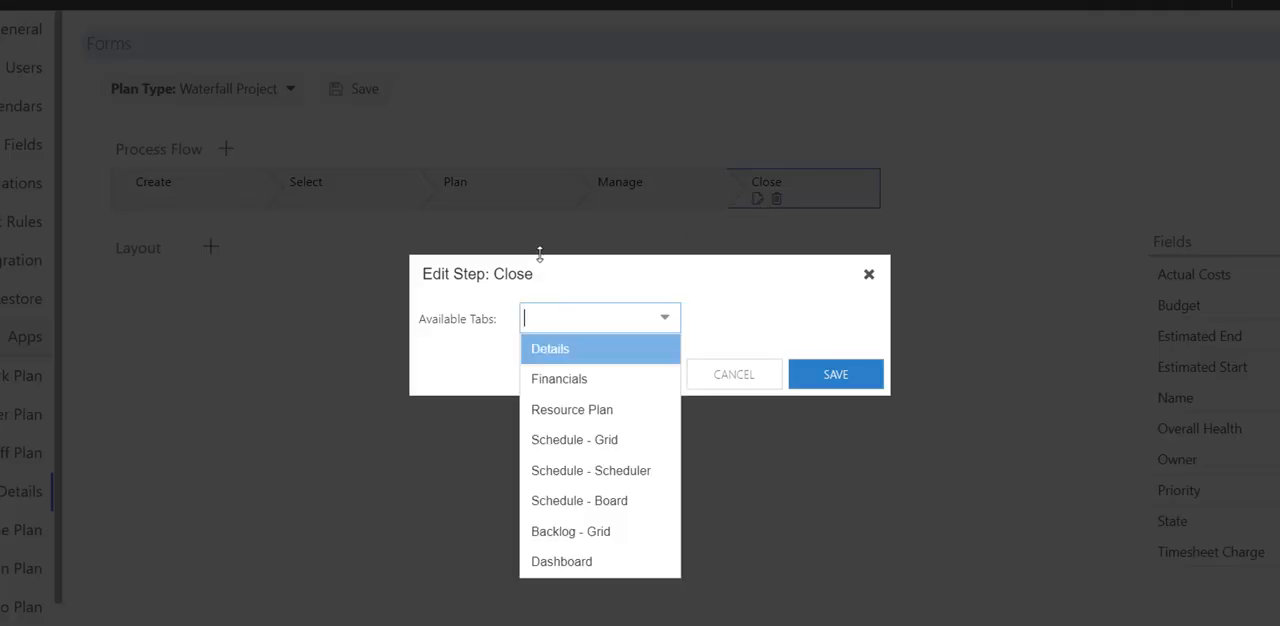
click(545, 378)
click(548, 350)
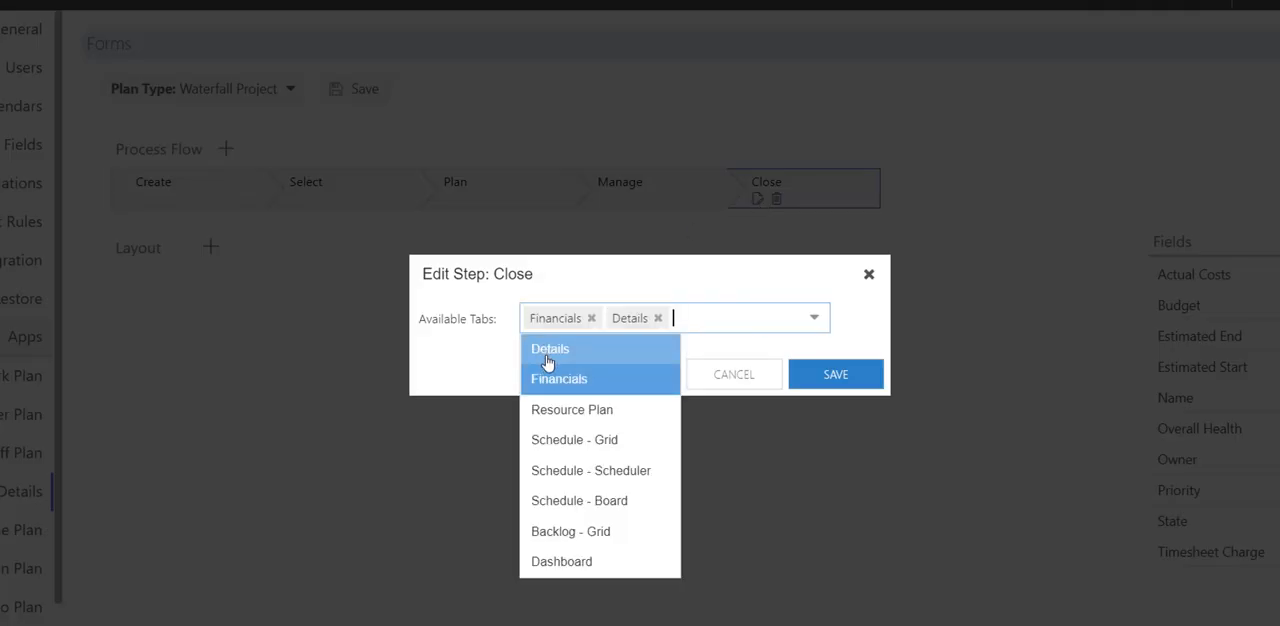
click(590, 318)
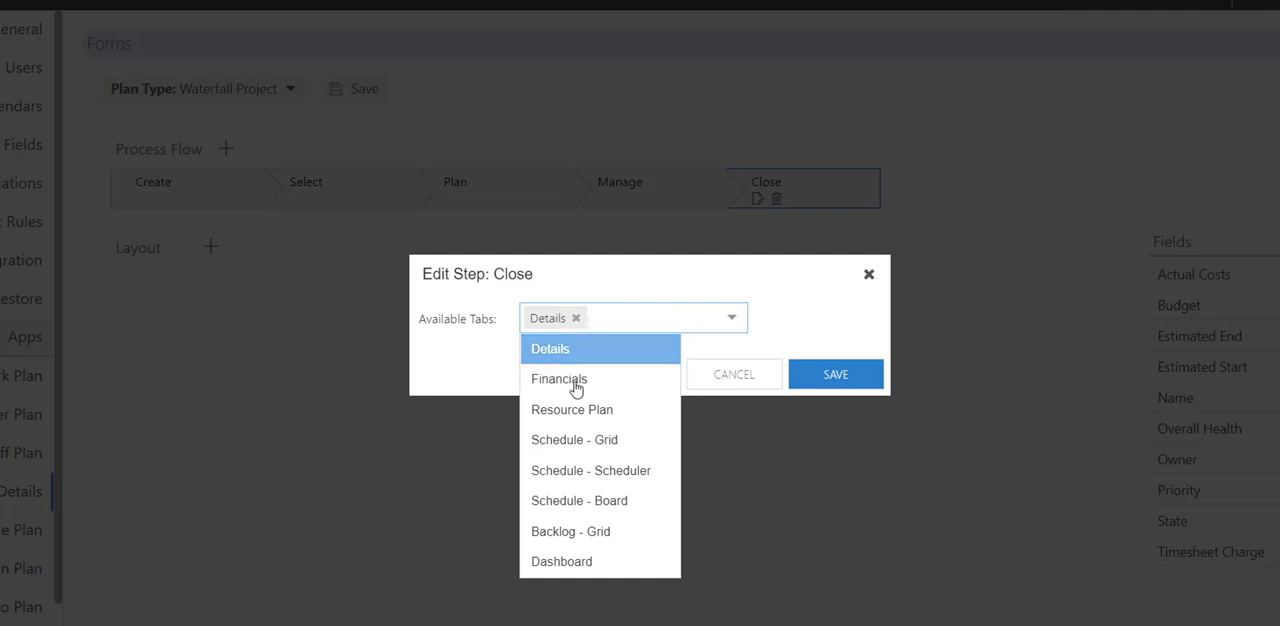
click(572, 380)
click(569, 415)
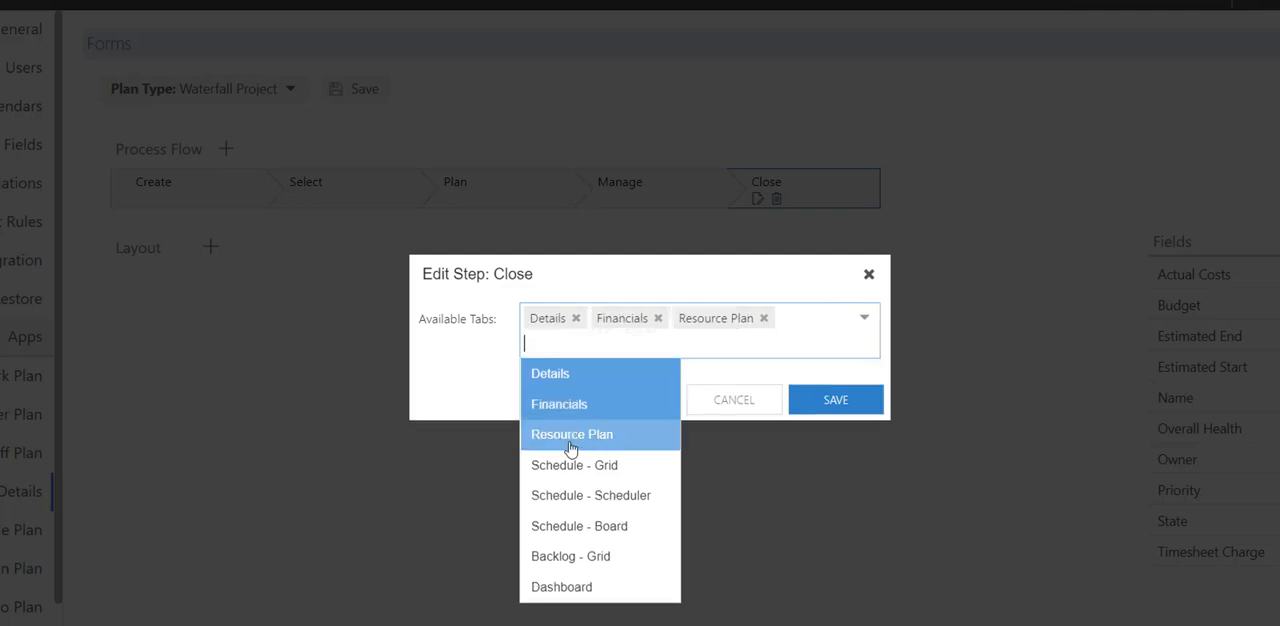
click(572, 466)
click(578, 523)
click(578, 552)
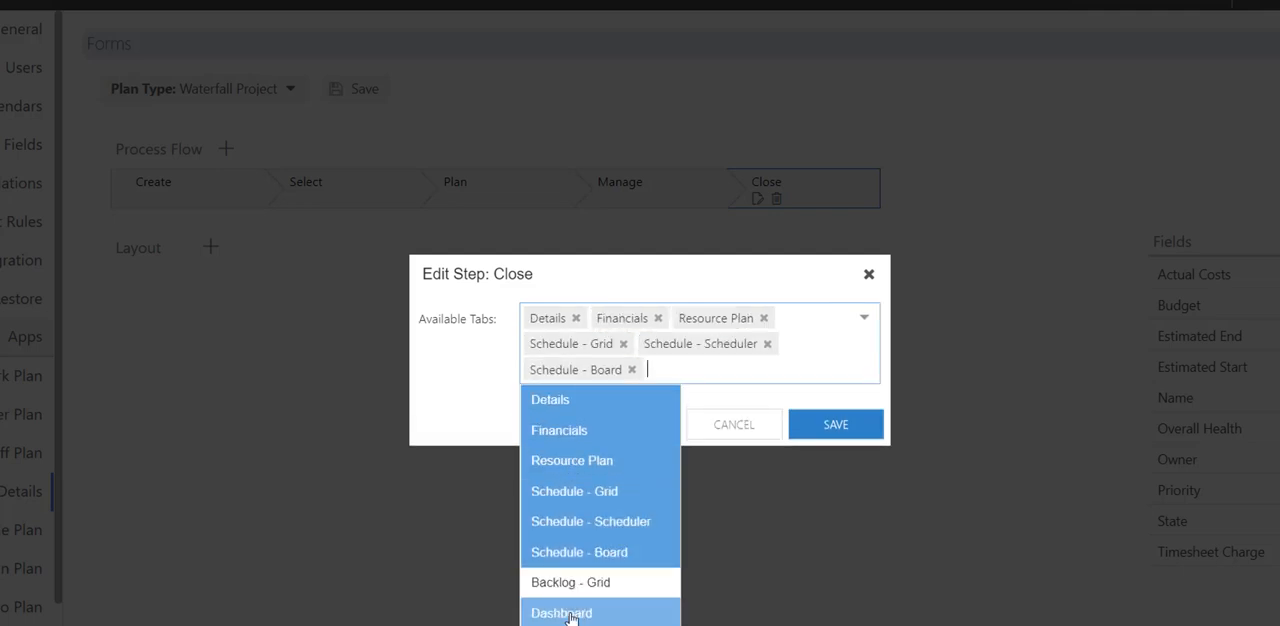
click(558, 609)
click(835, 448)
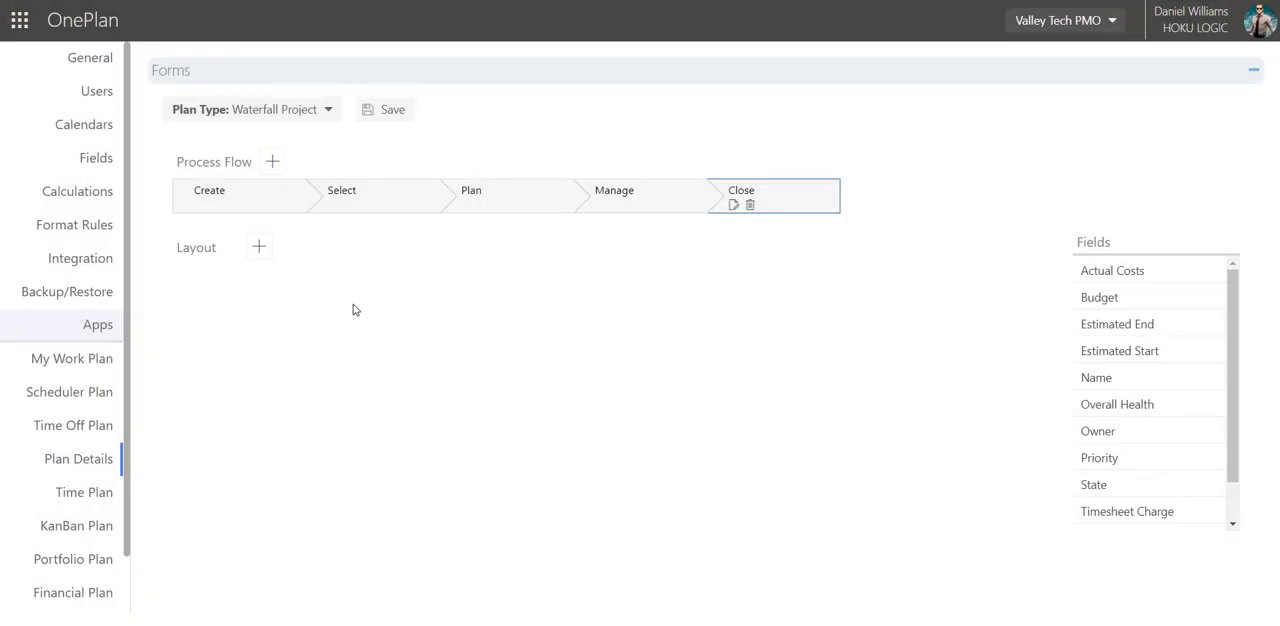
Add a layout section named "General" with its header shown and two equal columns to the Waterfall Project form.
click(260, 248)
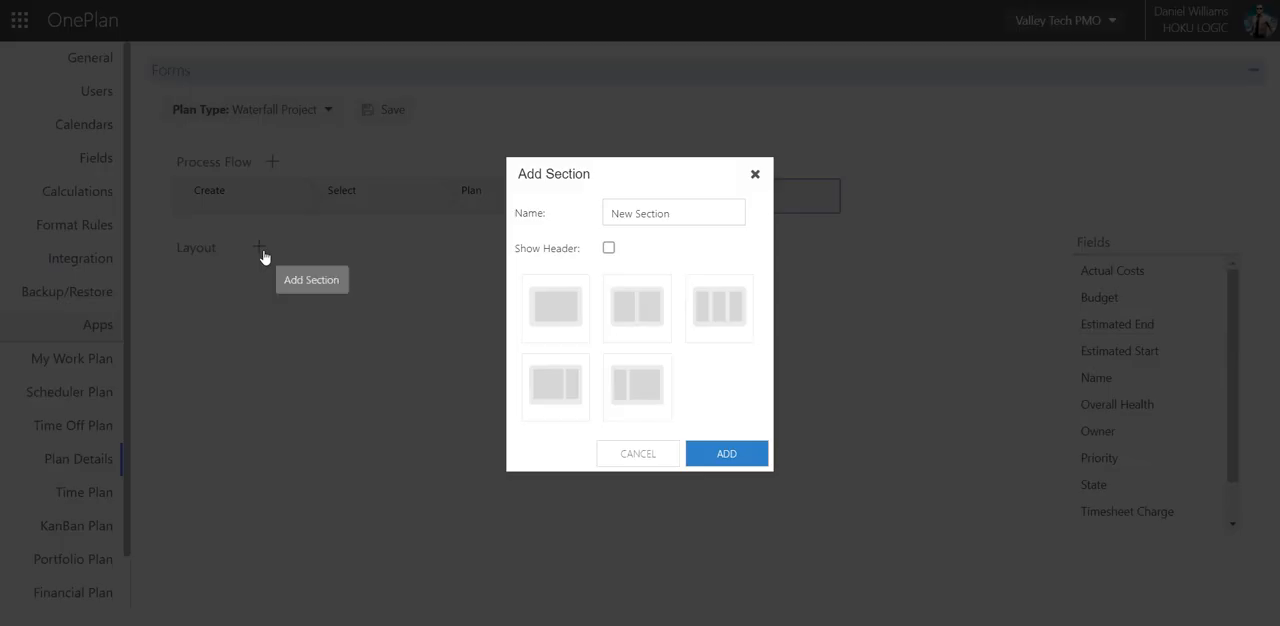
click(666, 214)
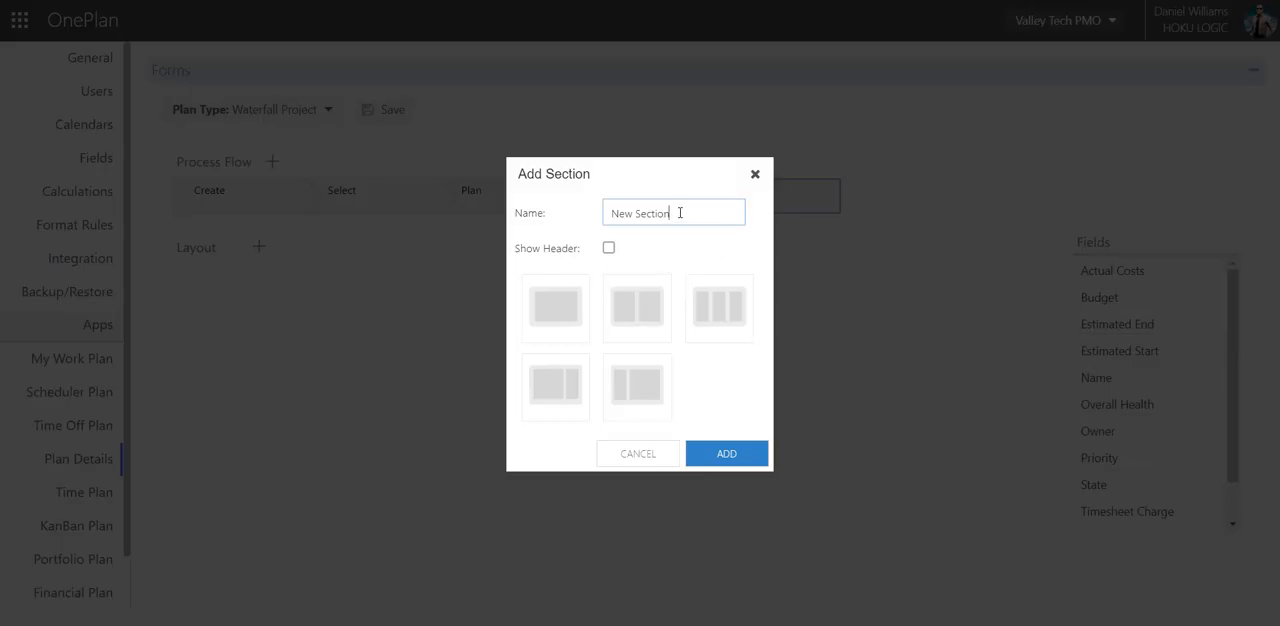
drag(679, 213, 581, 213)
text(General)
click(609, 249)
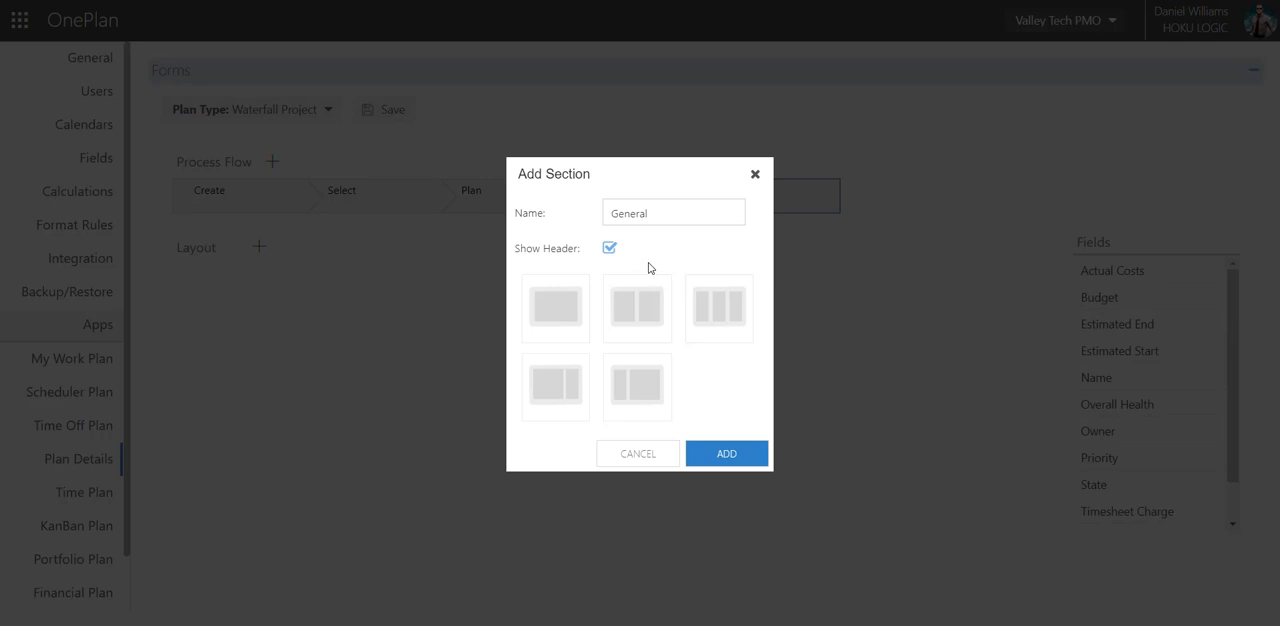
click(631, 323)
click(727, 455)
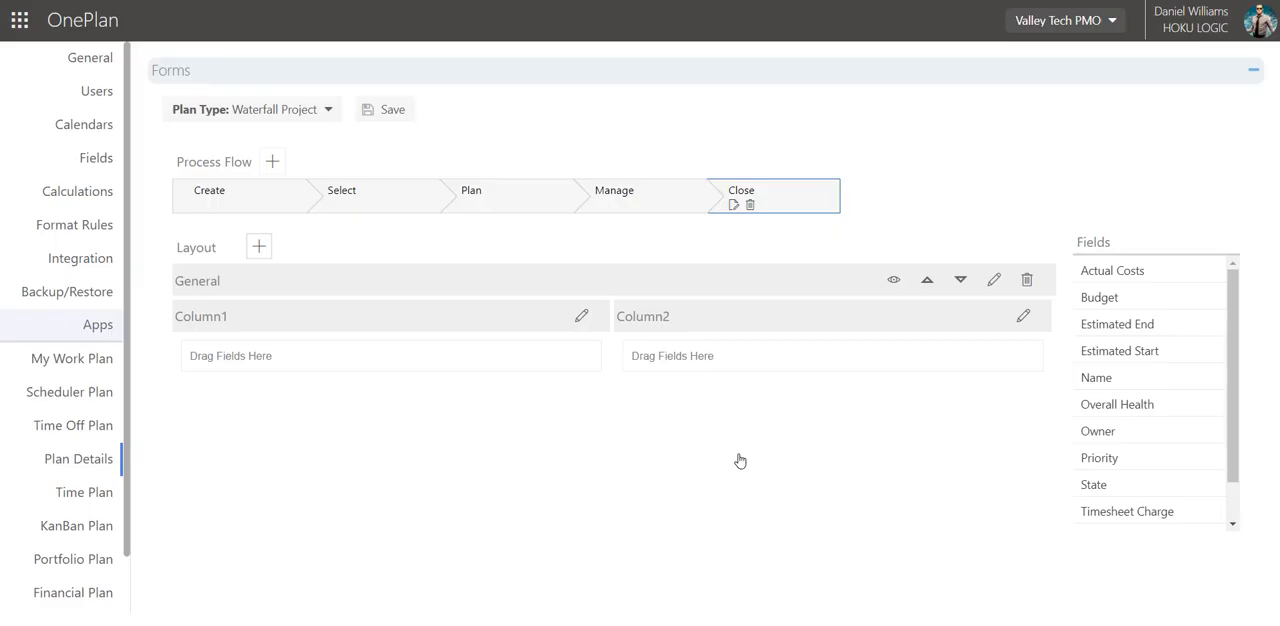
Add a layout section named "Financials" with its header shown and two equal columns to the Waterfall Project form.
click(258, 247)
click(631, 213)
drag(699, 214, 558, 220)
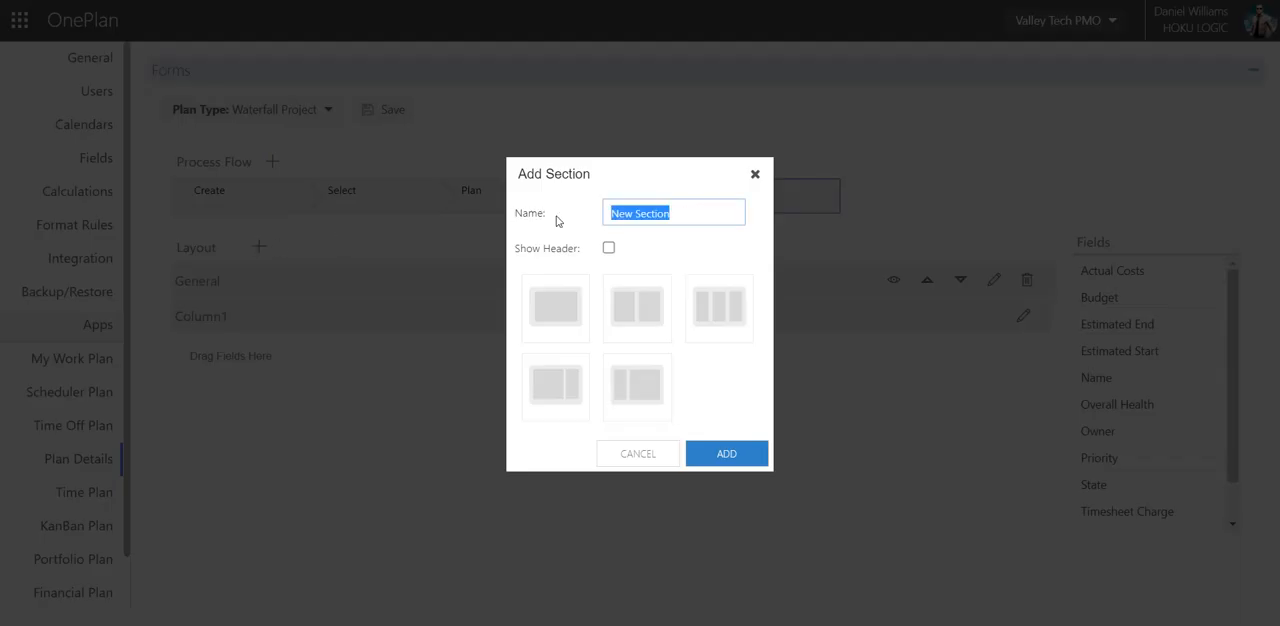
text(Financials)
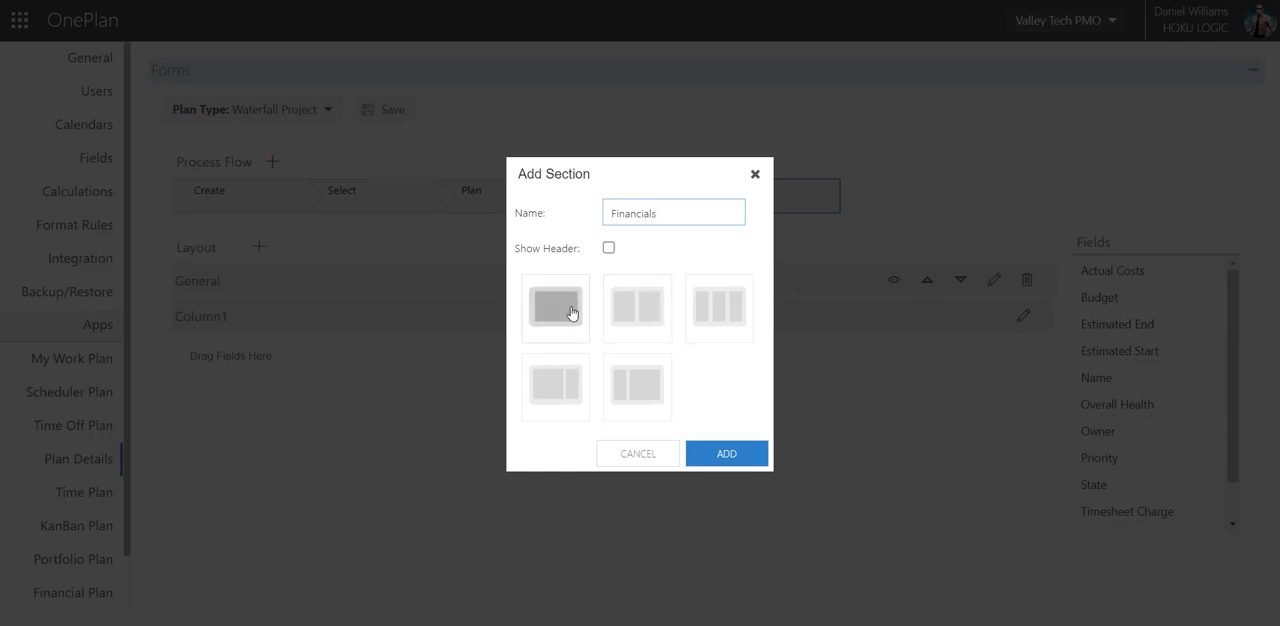
click(617, 325)
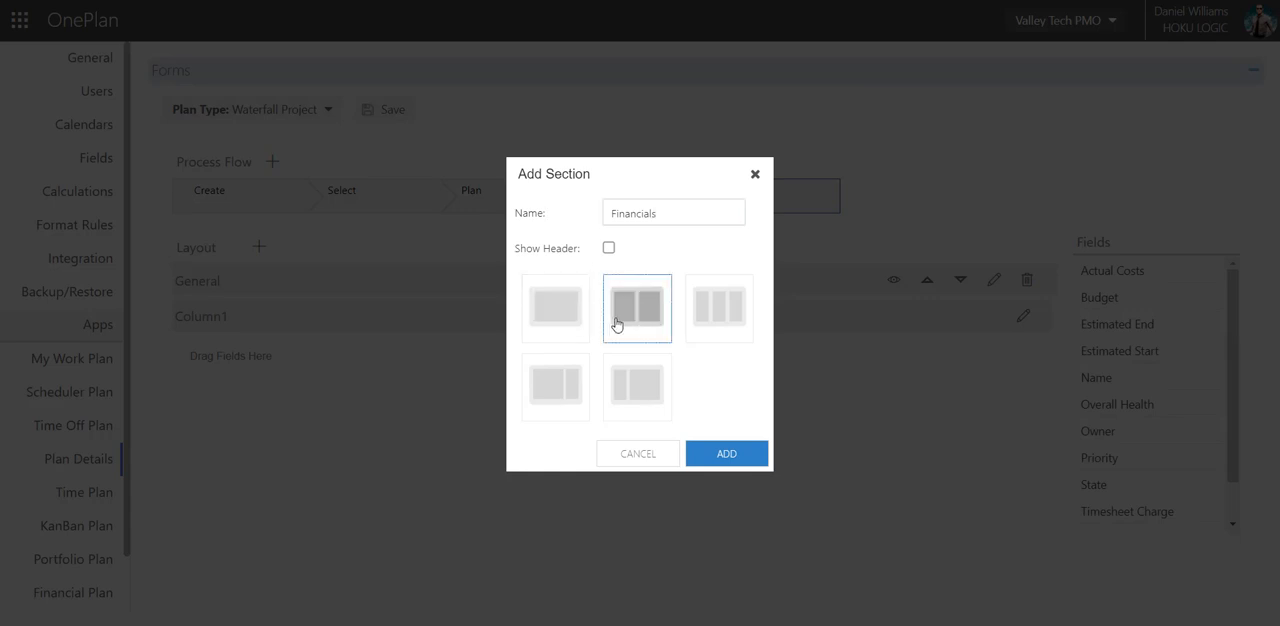
click(609, 250)
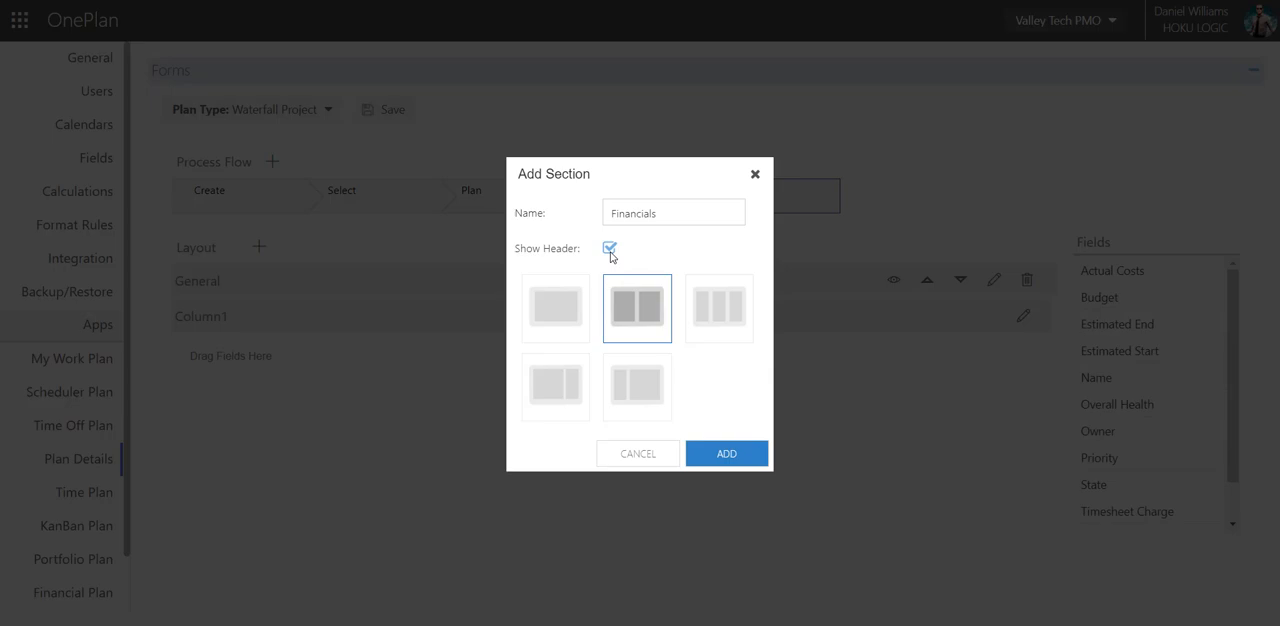
click(714, 462)
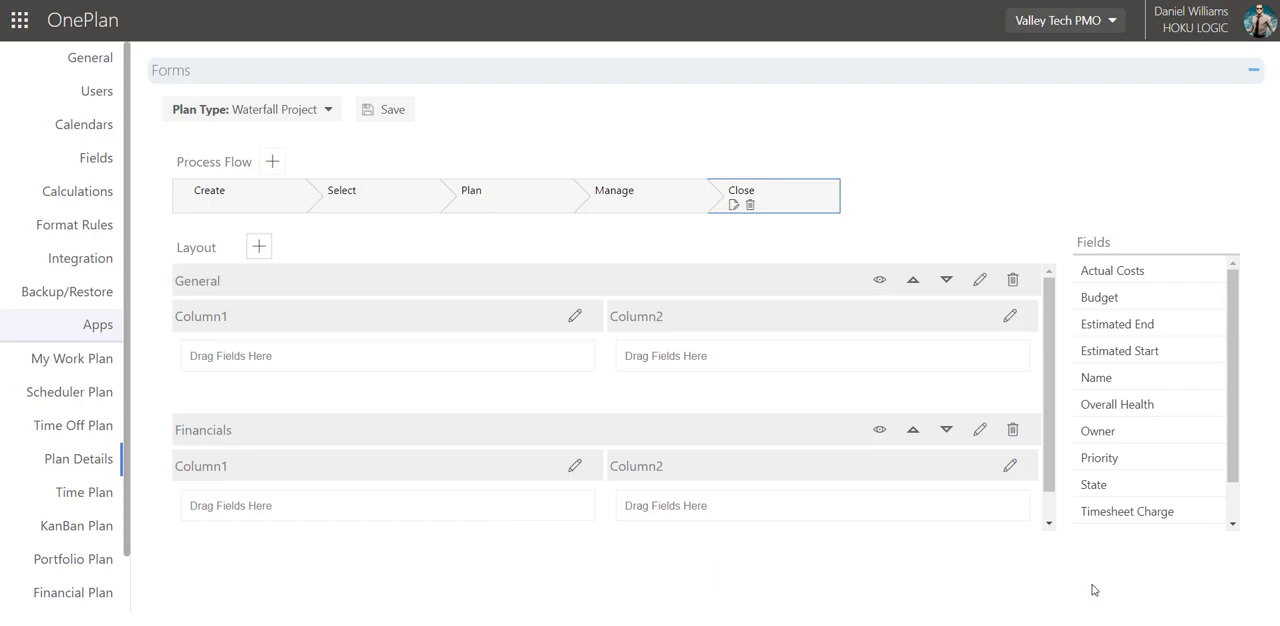
Place Name and State in the General section's Column1, and Owner and Priority in its Column2.
drag(1100, 377, 474, 355)
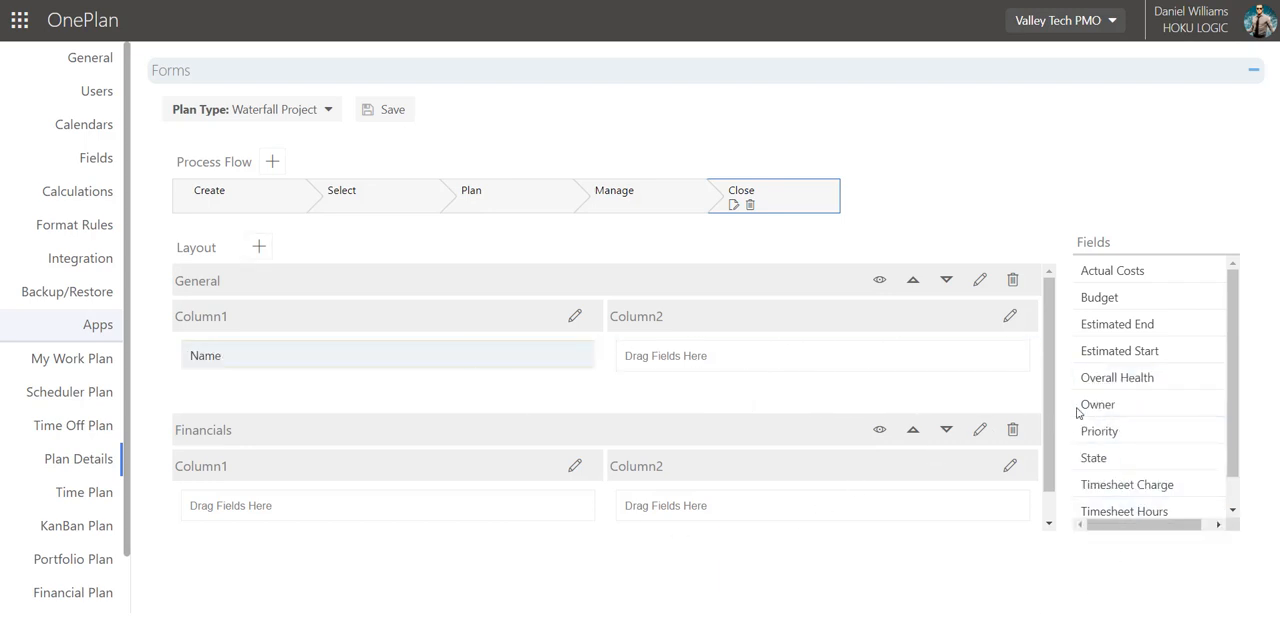
drag(1080, 408, 740, 360)
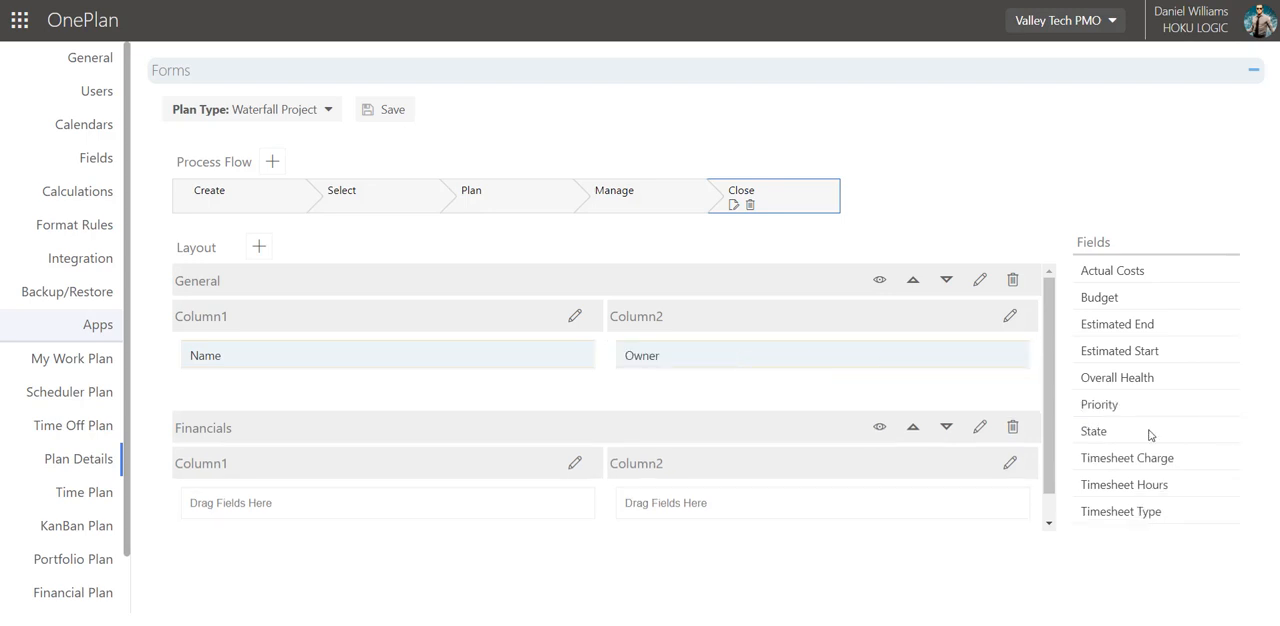
drag(1150, 435, 529, 363)
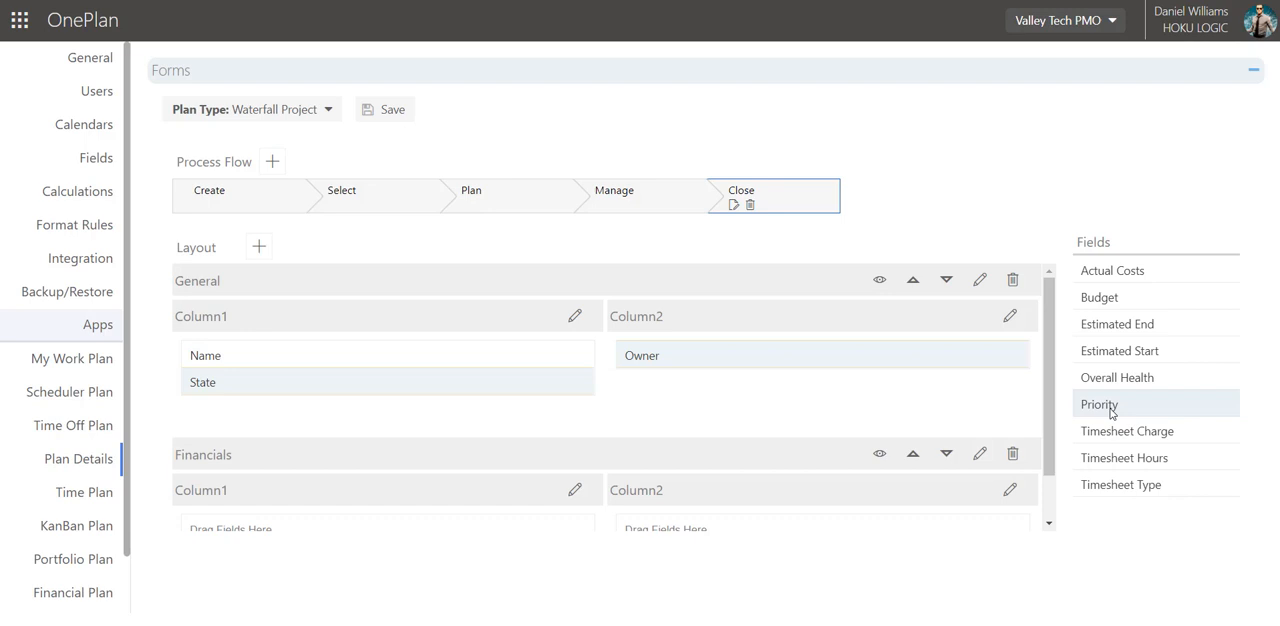
drag(1110, 412, 854, 370)
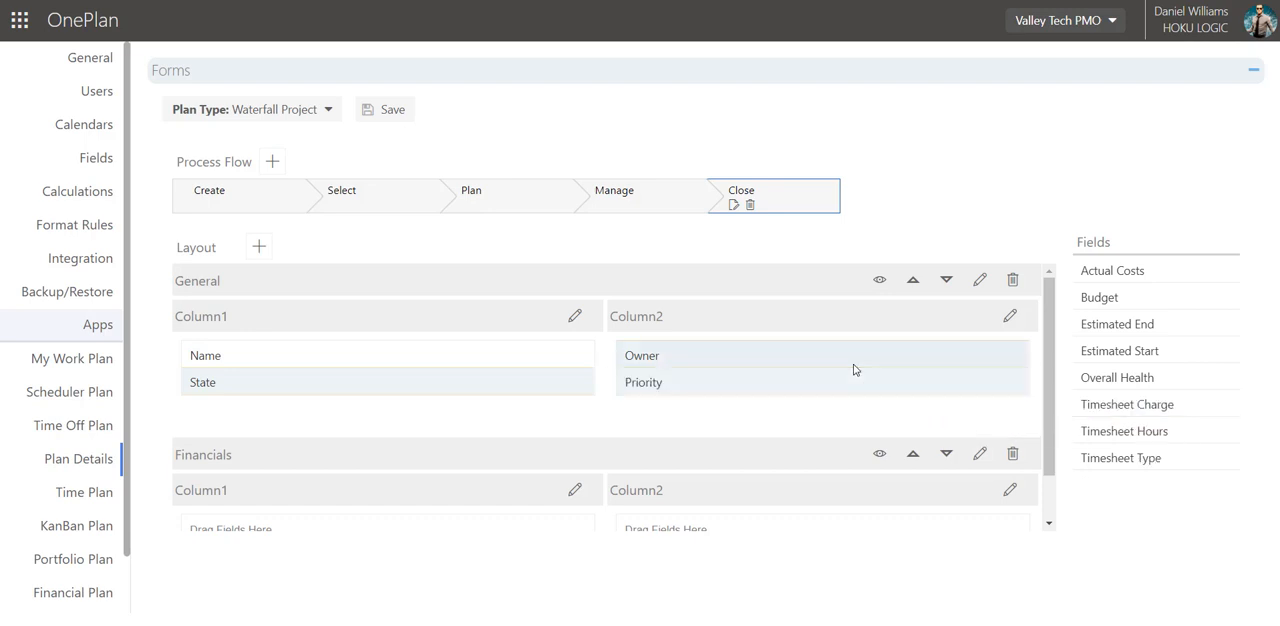
Place Budget in the Financials section's Column1 and Actual Costs in its Column2.
scroll(766, 397, down, 1)
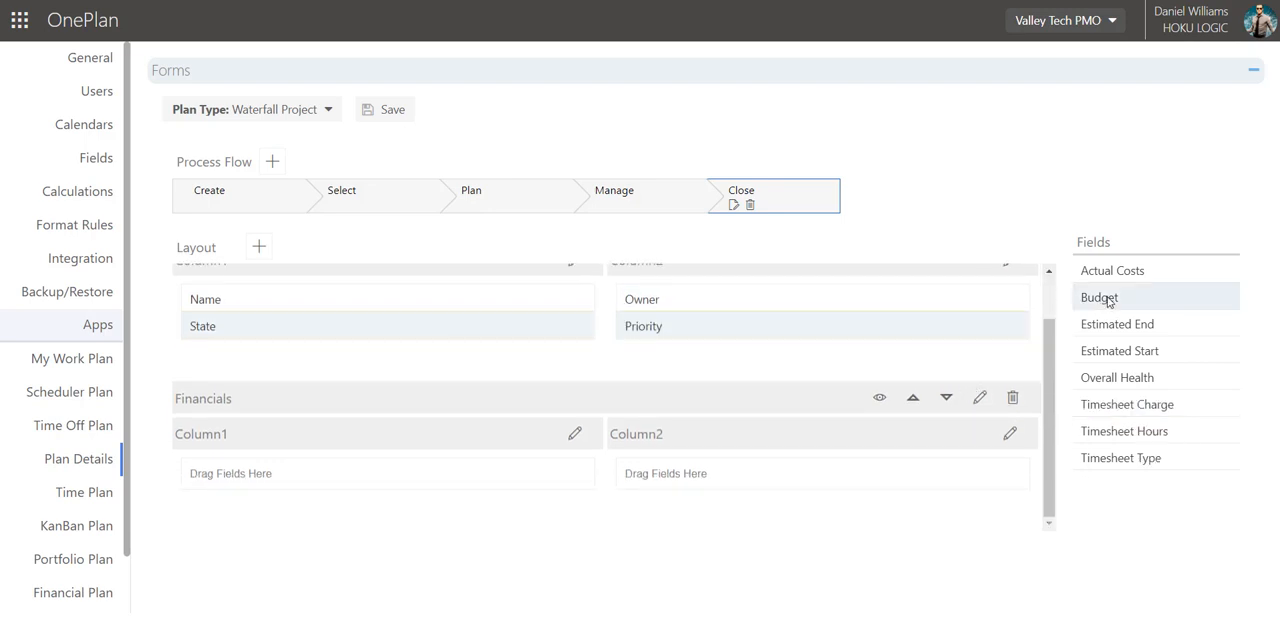
drag(1108, 301, 440, 483)
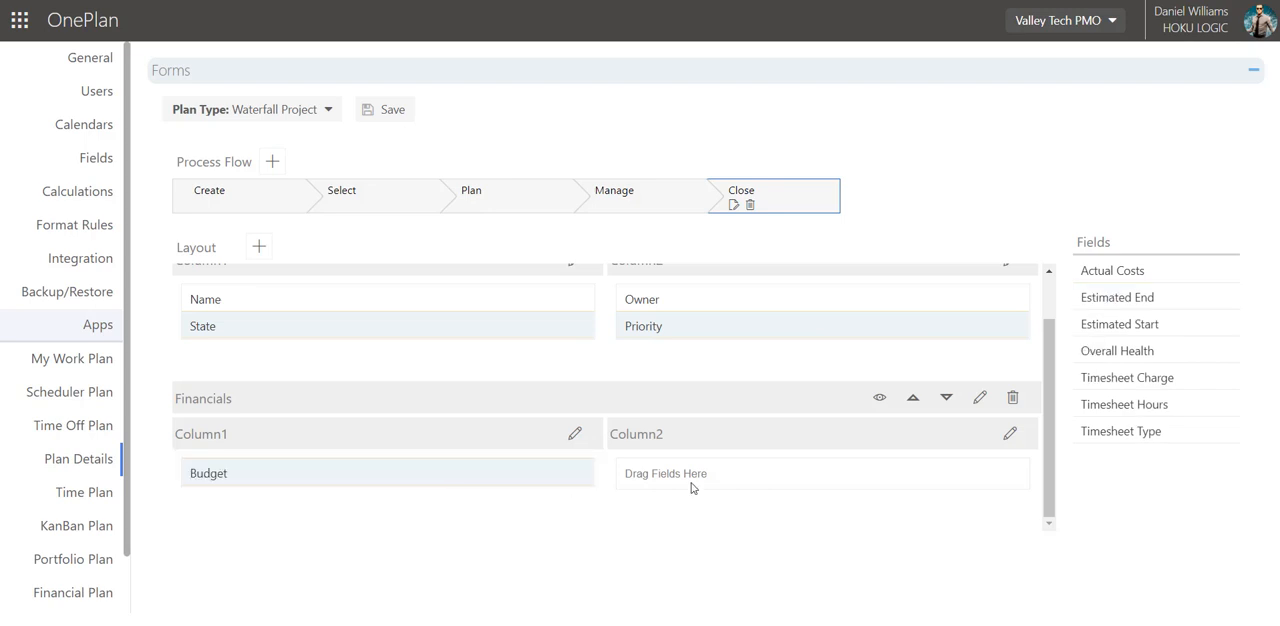
drag(1112, 271, 795, 478)
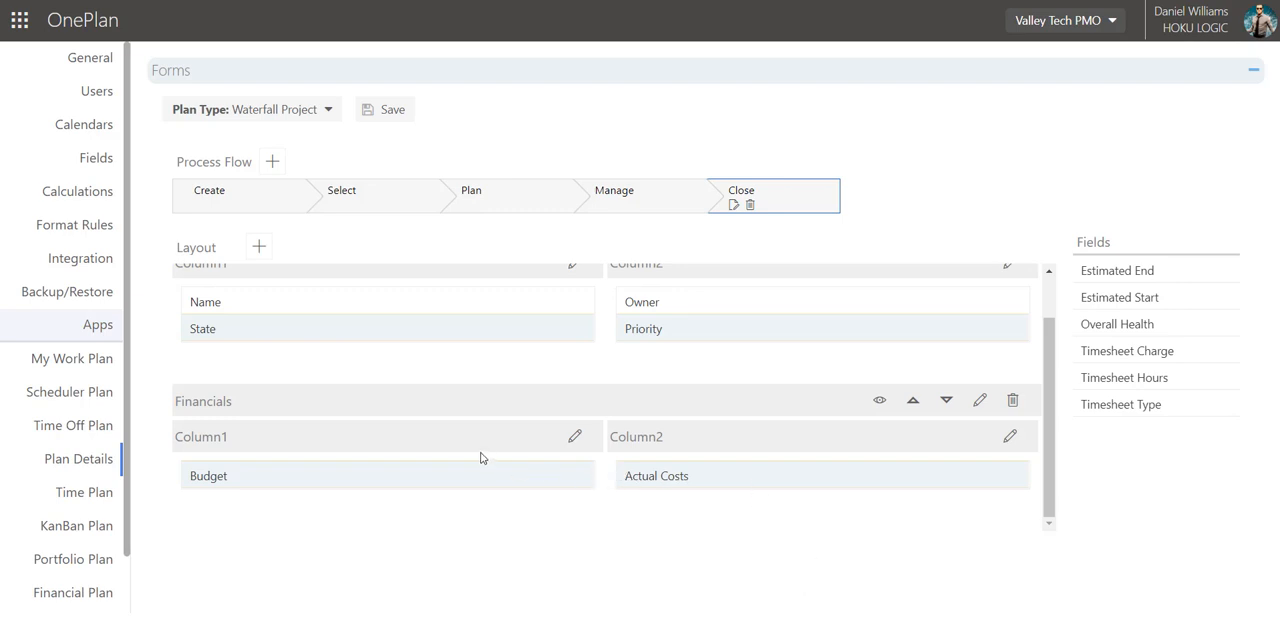
Place Estimated Start and Estimated End below State in the General section's Column1, and Overall Health below Priority in Column2.
scroll(480, 457, up, 2)
drag(1114, 323, 500, 391)
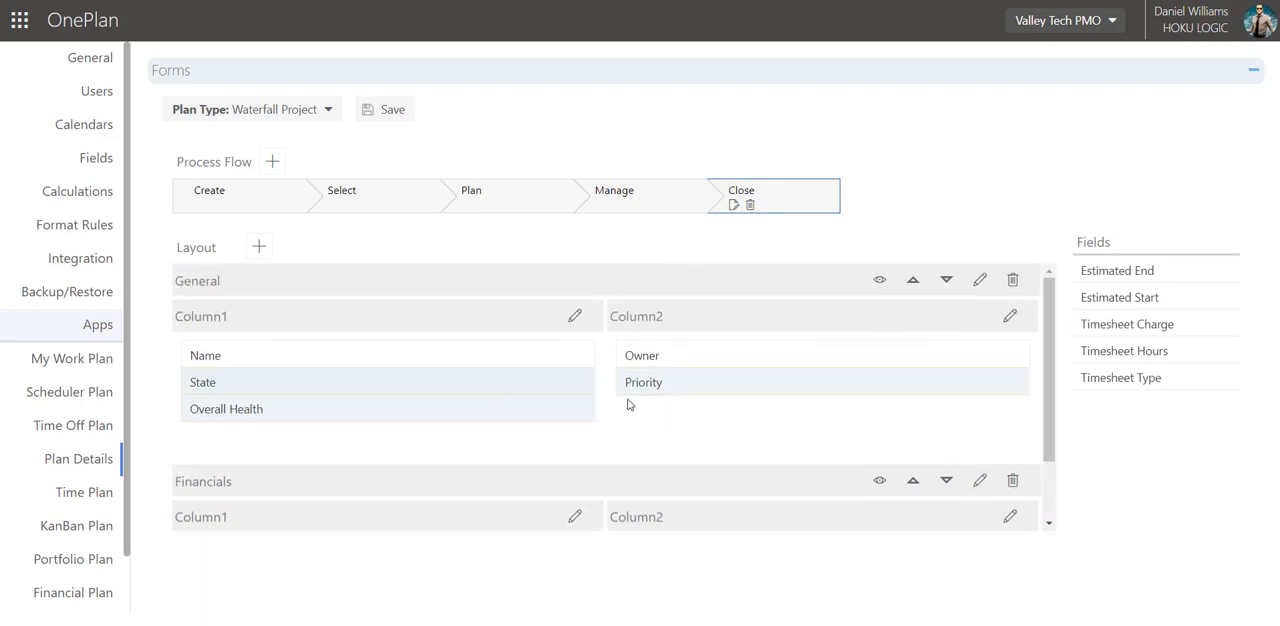
mouse_move(1116, 297)
mouse_down()
mouse_move(477, 463)
mouse_move(646, 406)
mouse_move(560, 425)
mouse_up()
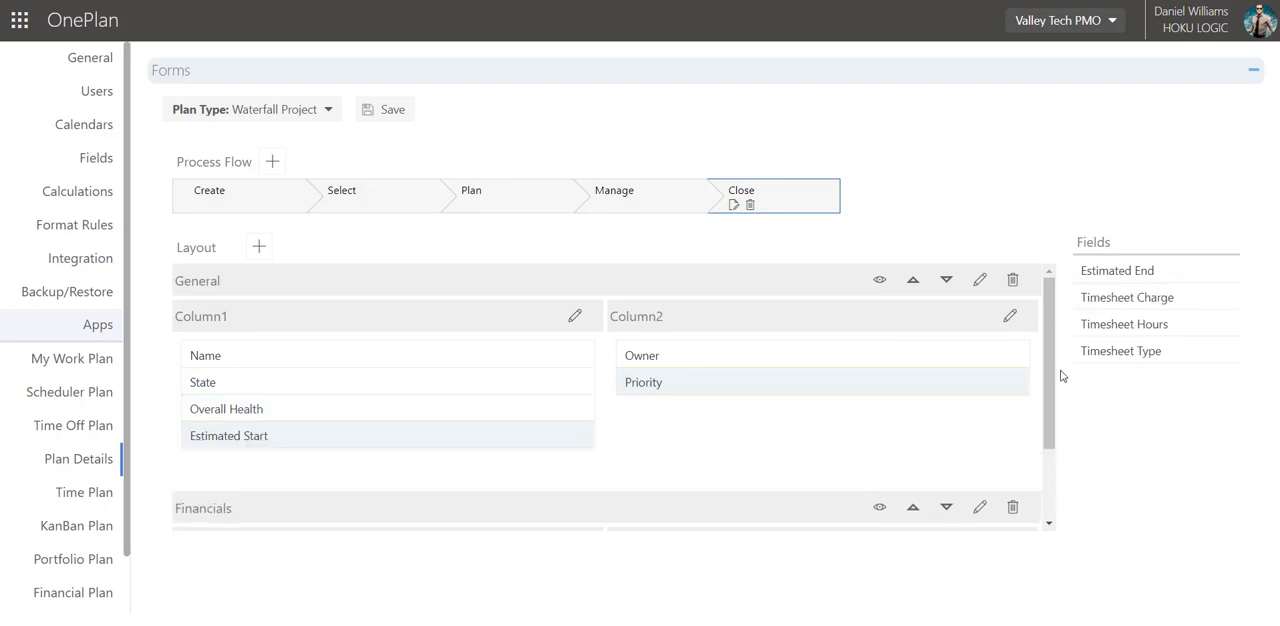
drag(1033, 283, 563, 445)
mouse_move(460, 412)
mouse_down()
mouse_move(523, 431)
mouse_move(772, 395)
mouse_up()
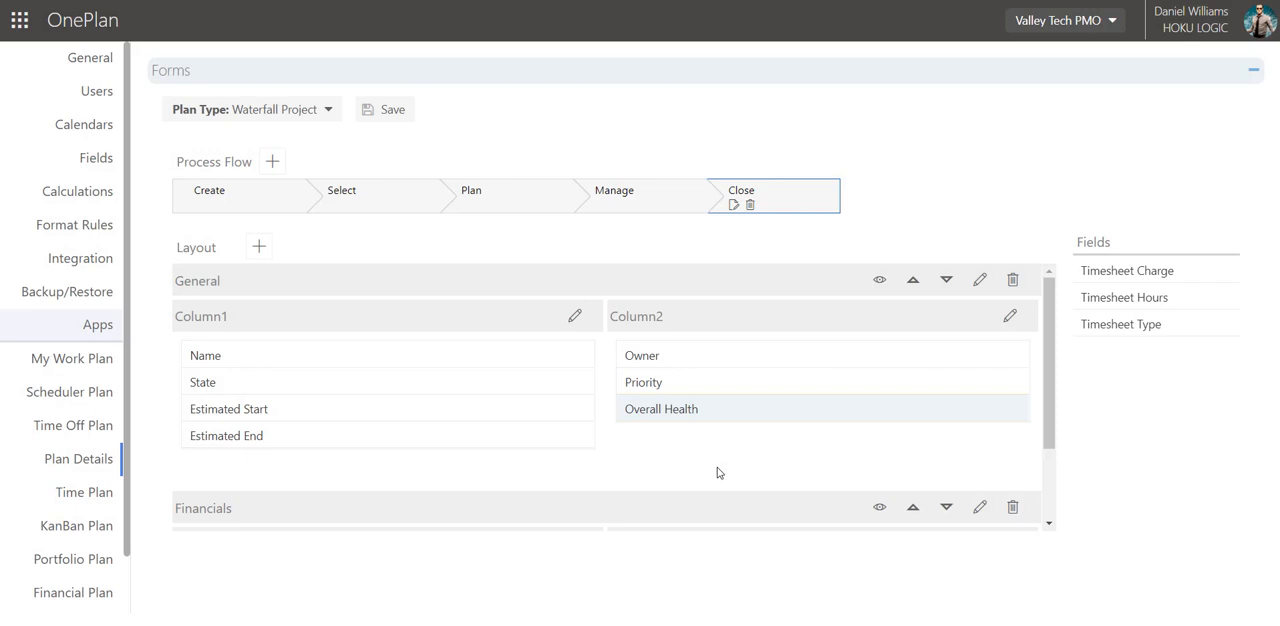
Add a layout section named "Timesheets" with its header shown and a single full-width column.
click(258, 249)
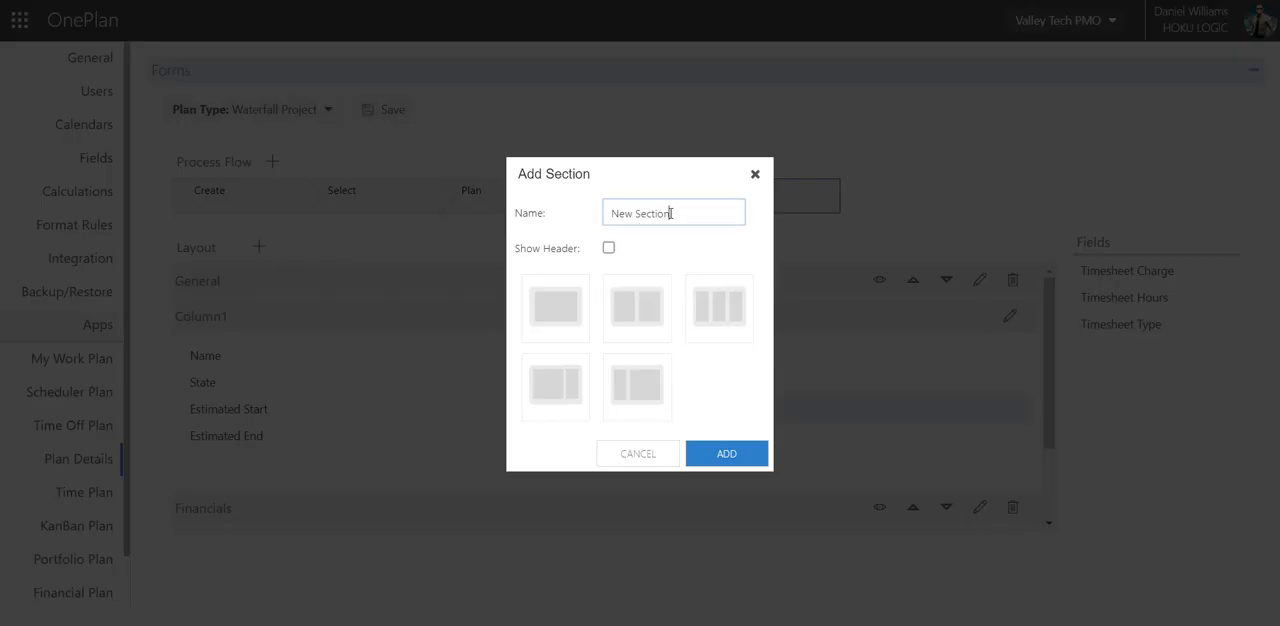
drag(671, 212, 597, 204)
key(BackSpace)
text(Timesheets)
click(608, 247)
click(568, 300)
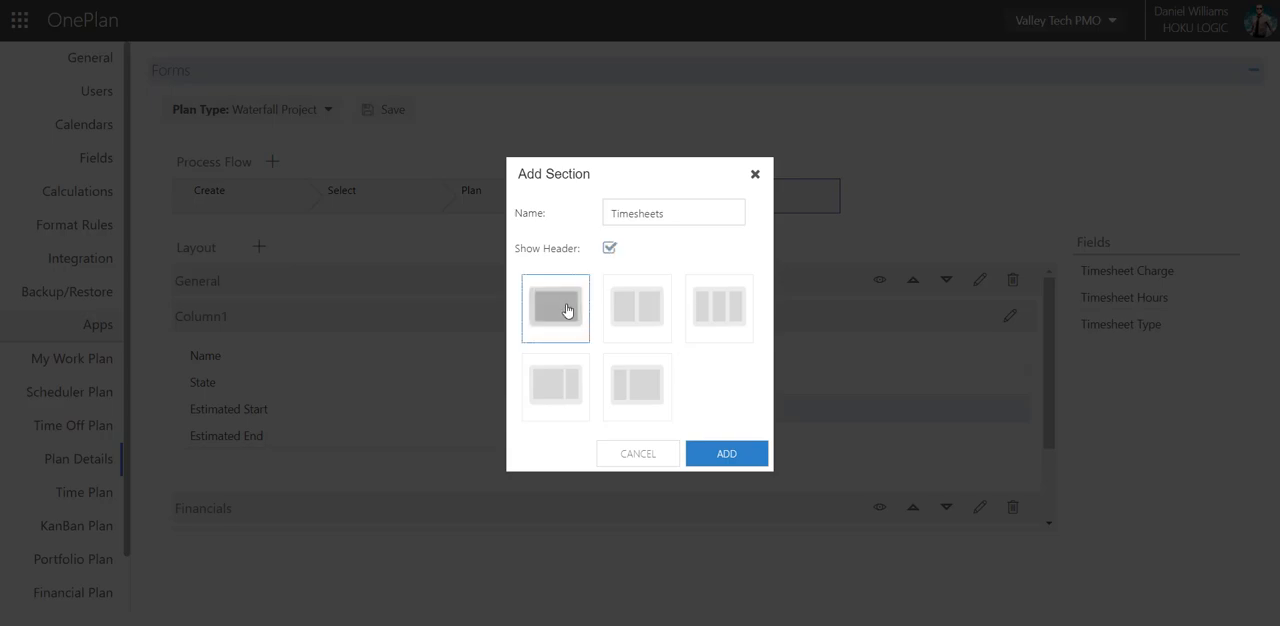
click(750, 462)
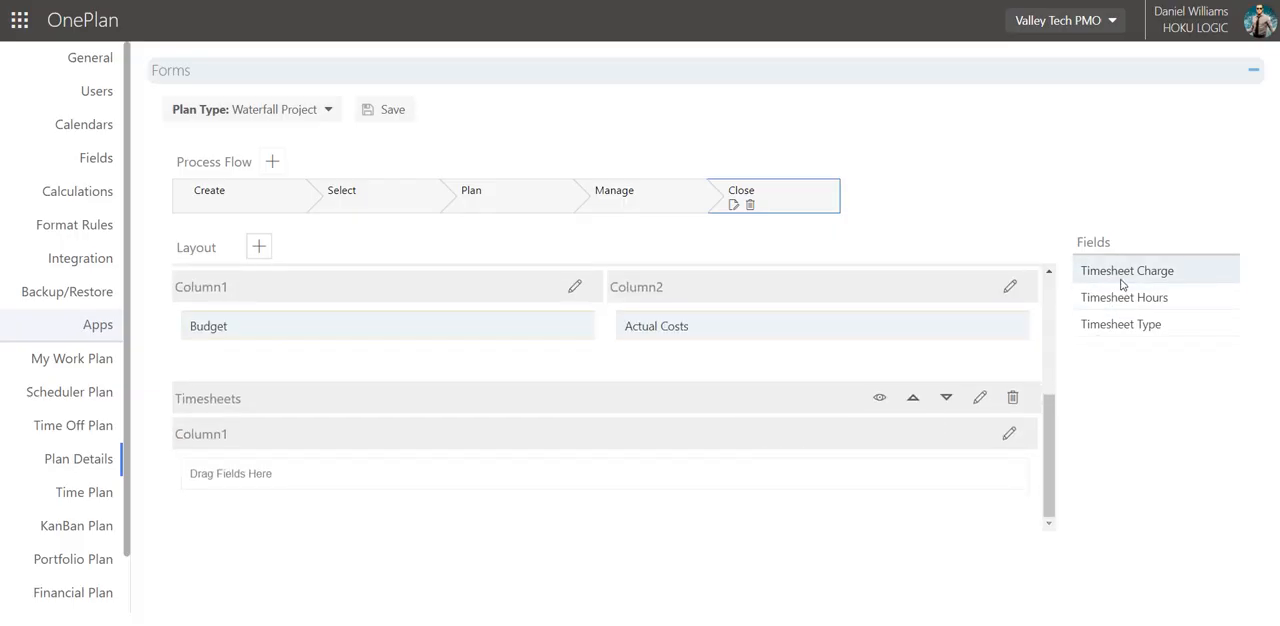
Place Timesheet Charge, Timesheet Type and Timesheet Hours, in that order, in the Timesheets section's column.
drag(1121, 285, 545, 474)
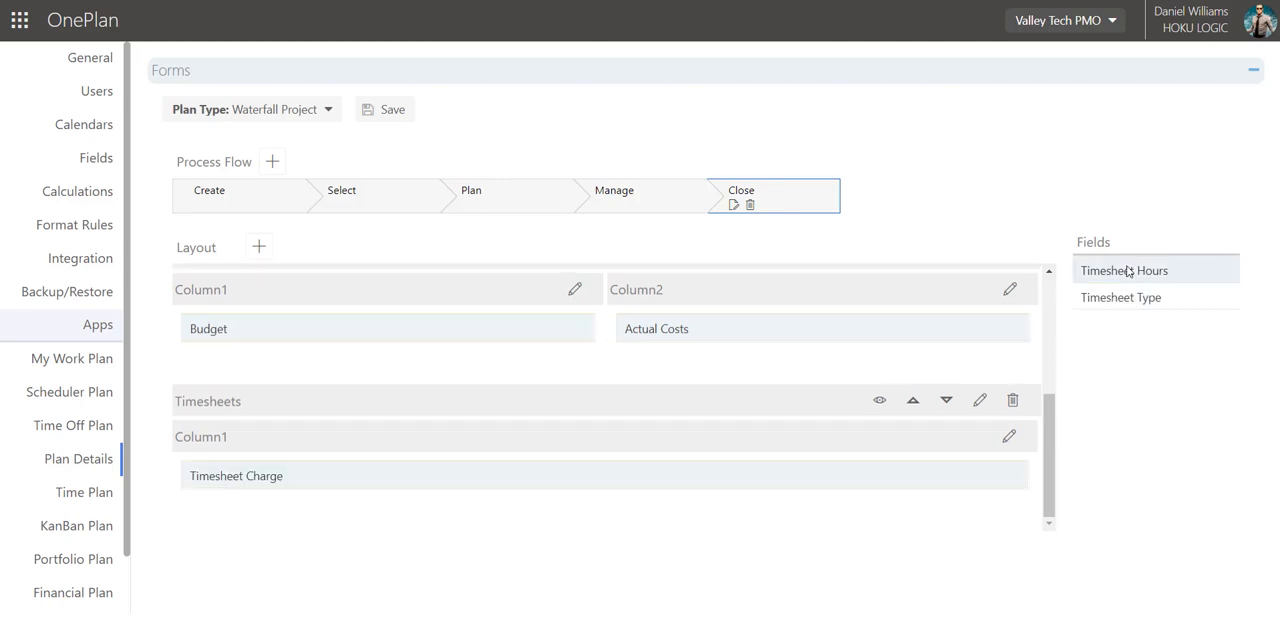
drag(1128, 297, 677, 491)
drag(1123, 277, 530, 524)
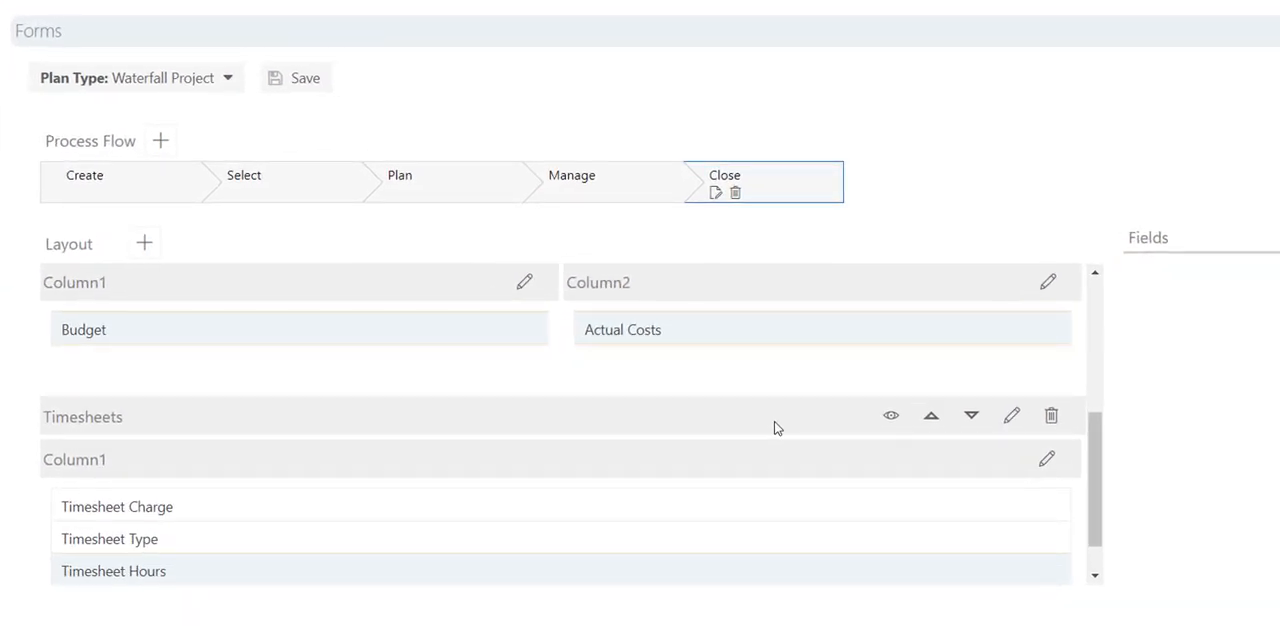
Hide the Timesheets section in the Create and Select steps of the process flow.
click(46, 194)
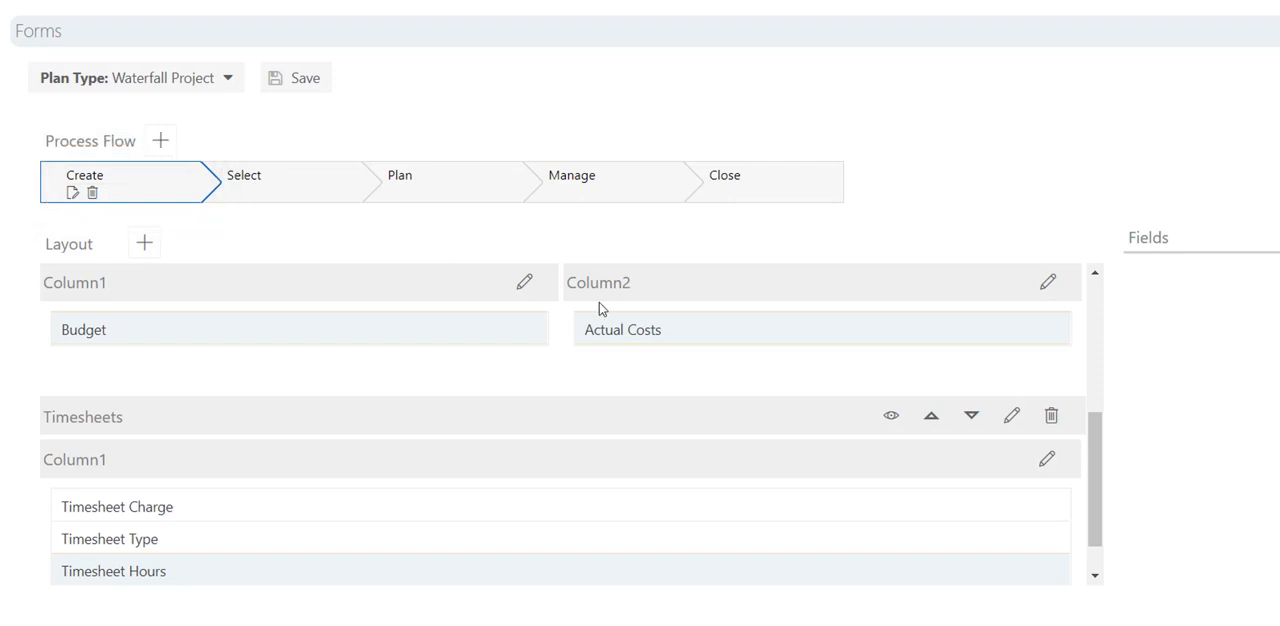
click(891, 418)
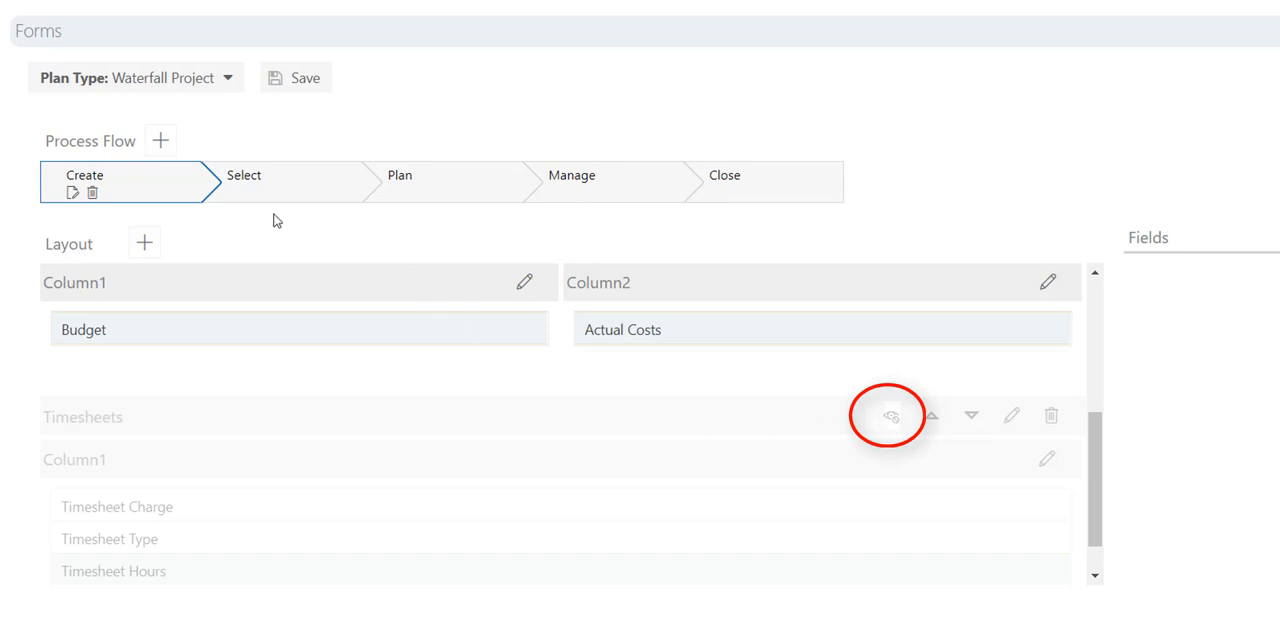
click(216, 200)
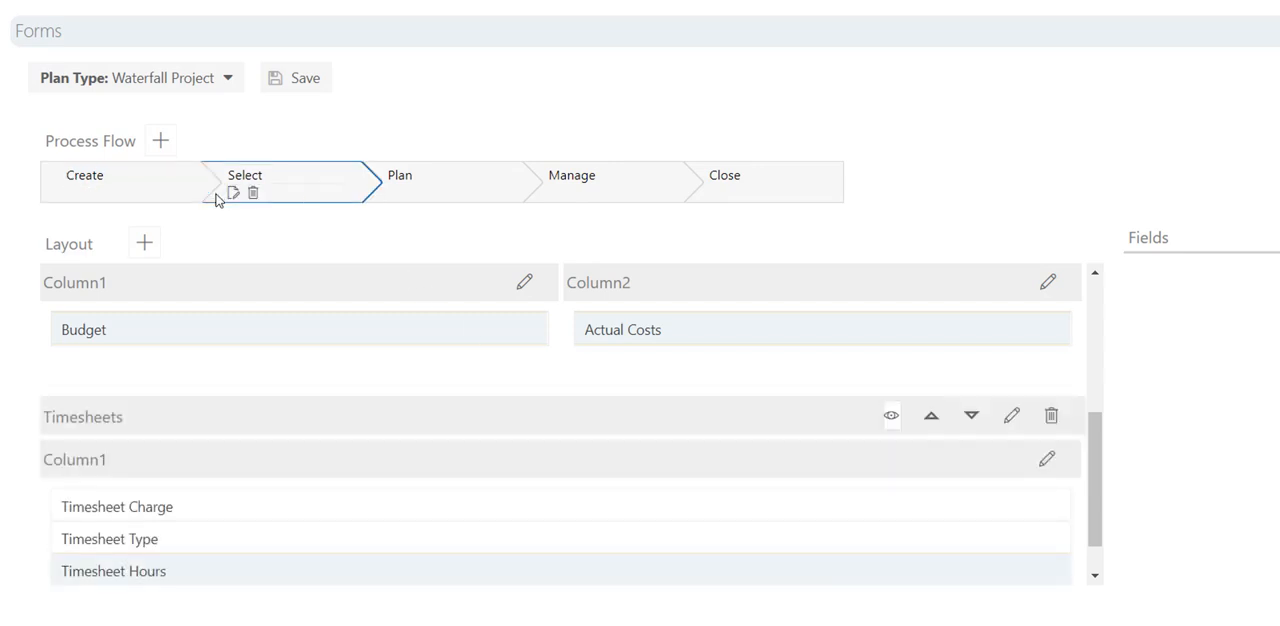
click(892, 420)
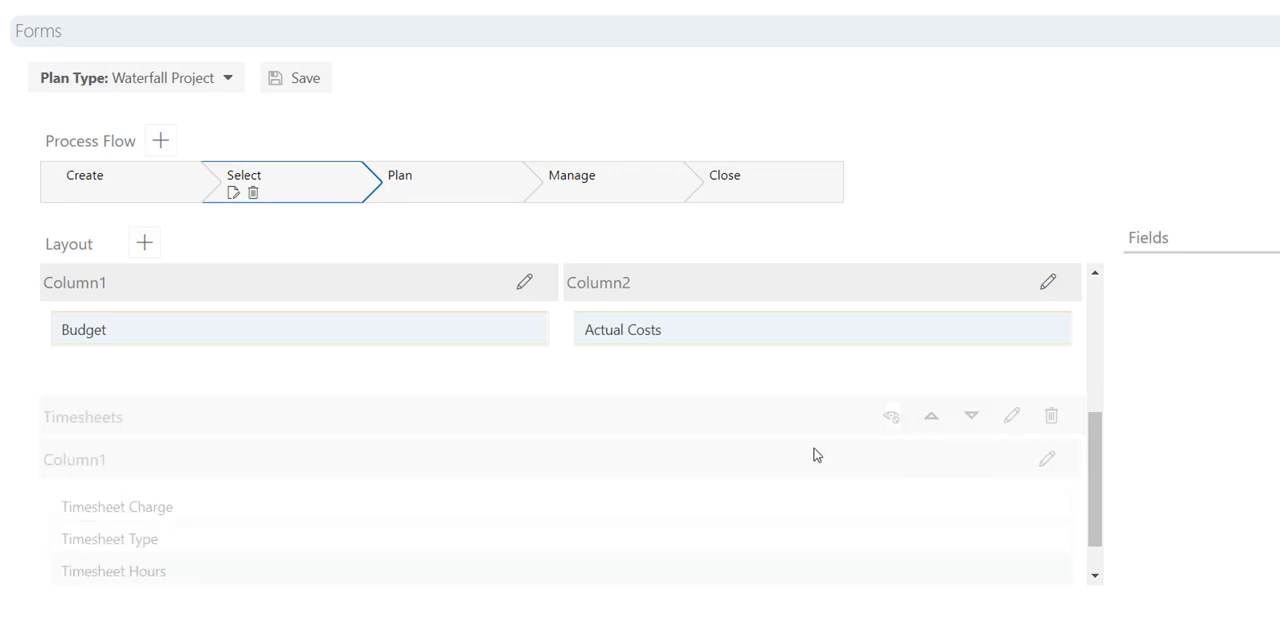
With the Plan step selected, move the Timesheets section up above the Financials section.
click(523, 197)
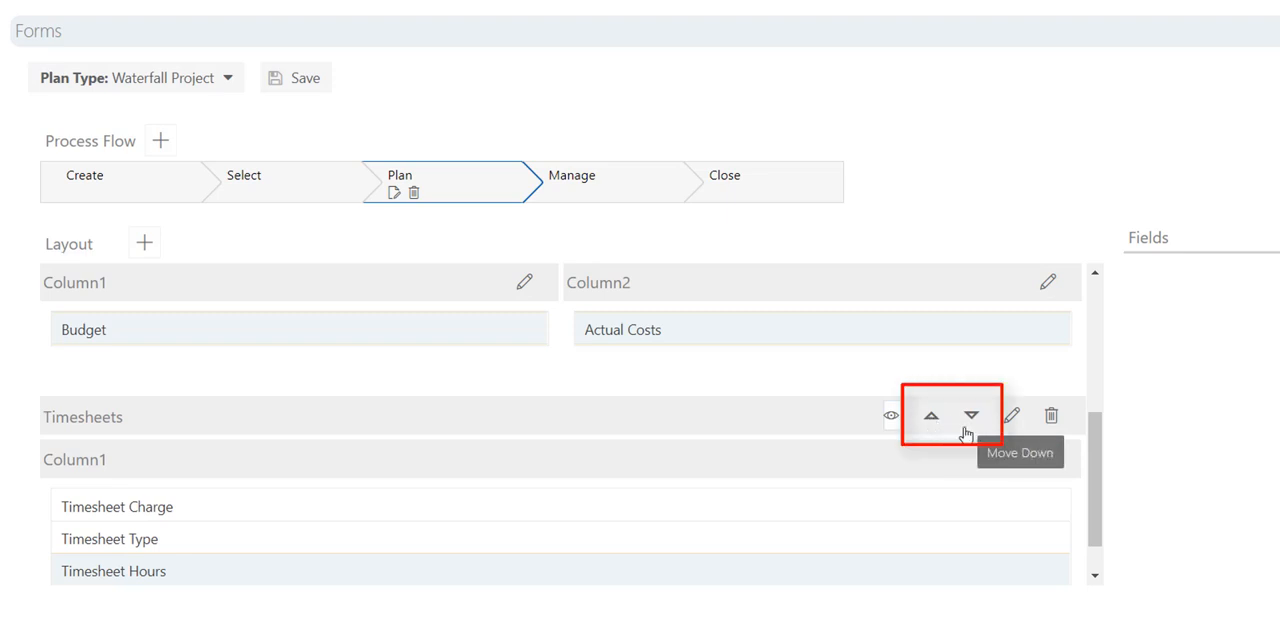
click(931, 416)
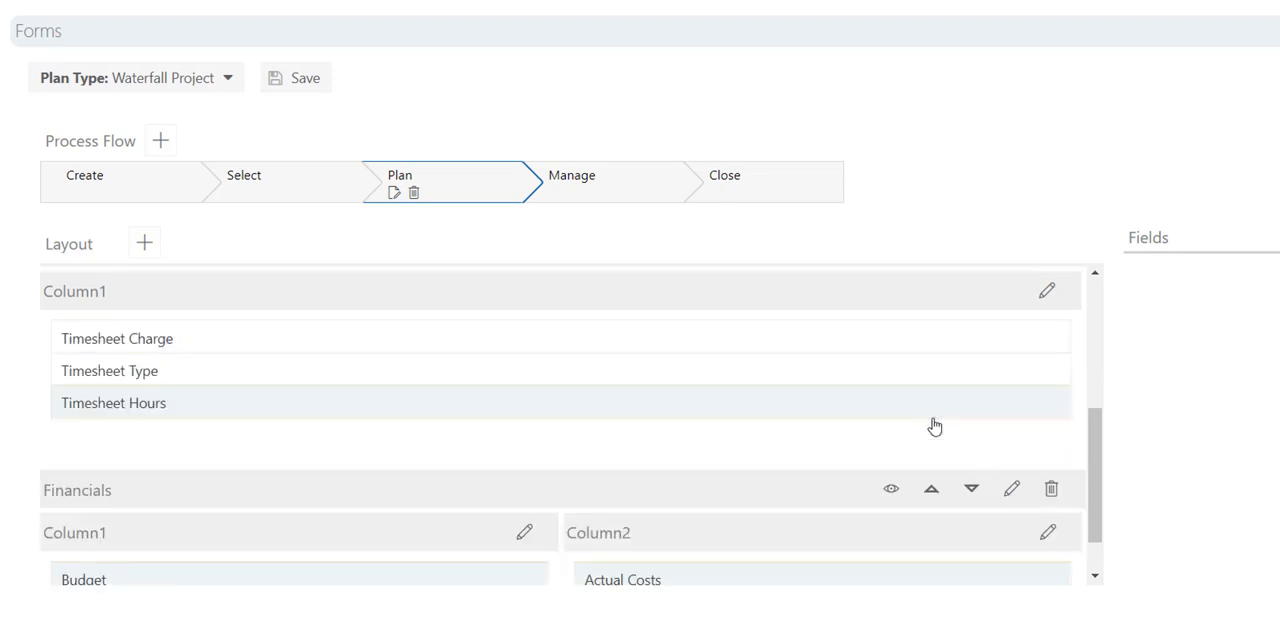
scroll(898, 466, up, 4)
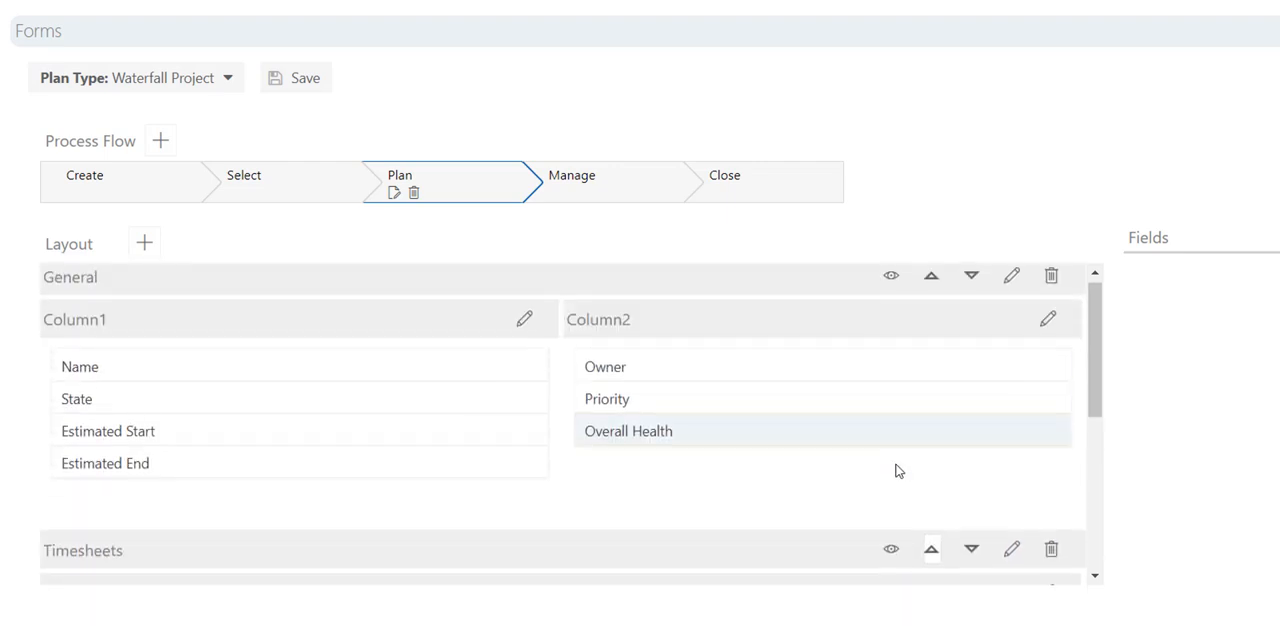
scroll(897, 467, down, 2)
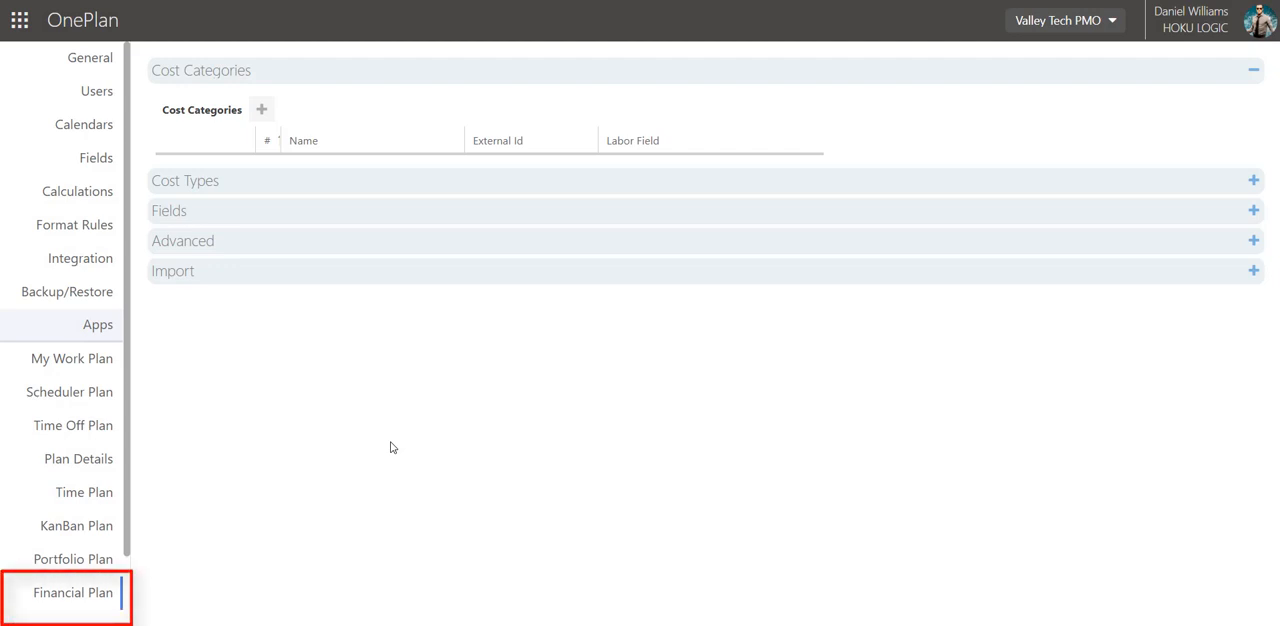
Start a Financial Plan custom field named "Expense Type" with the field type Choice.
click(219, 213)
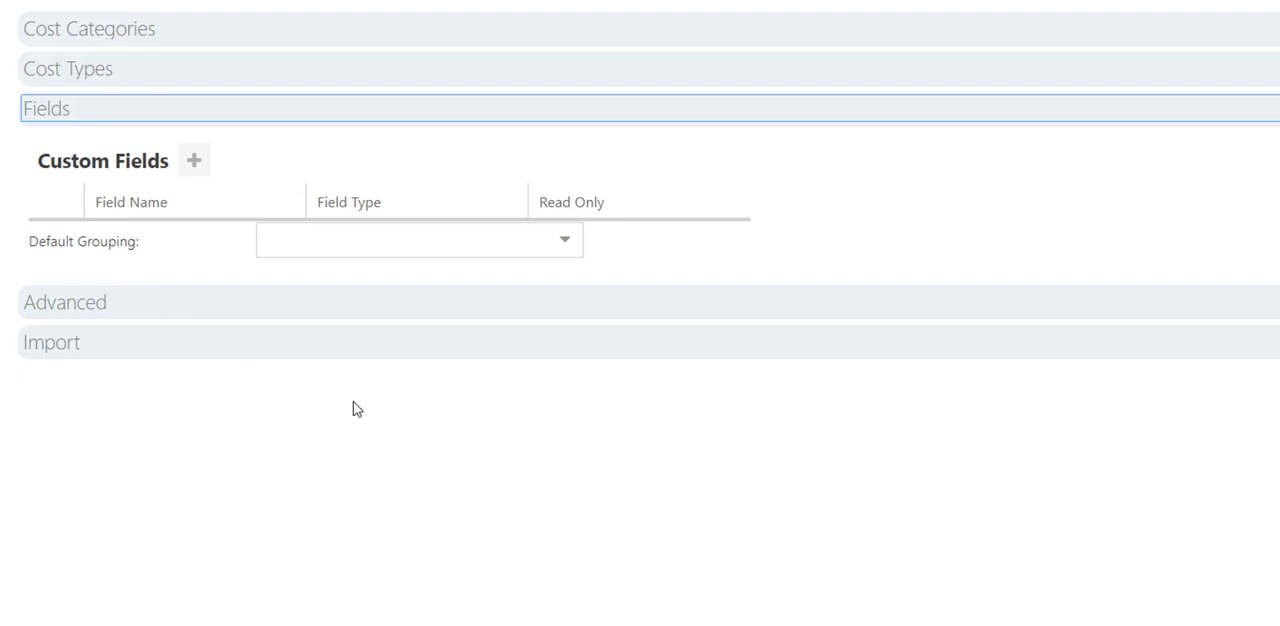
click(191, 172)
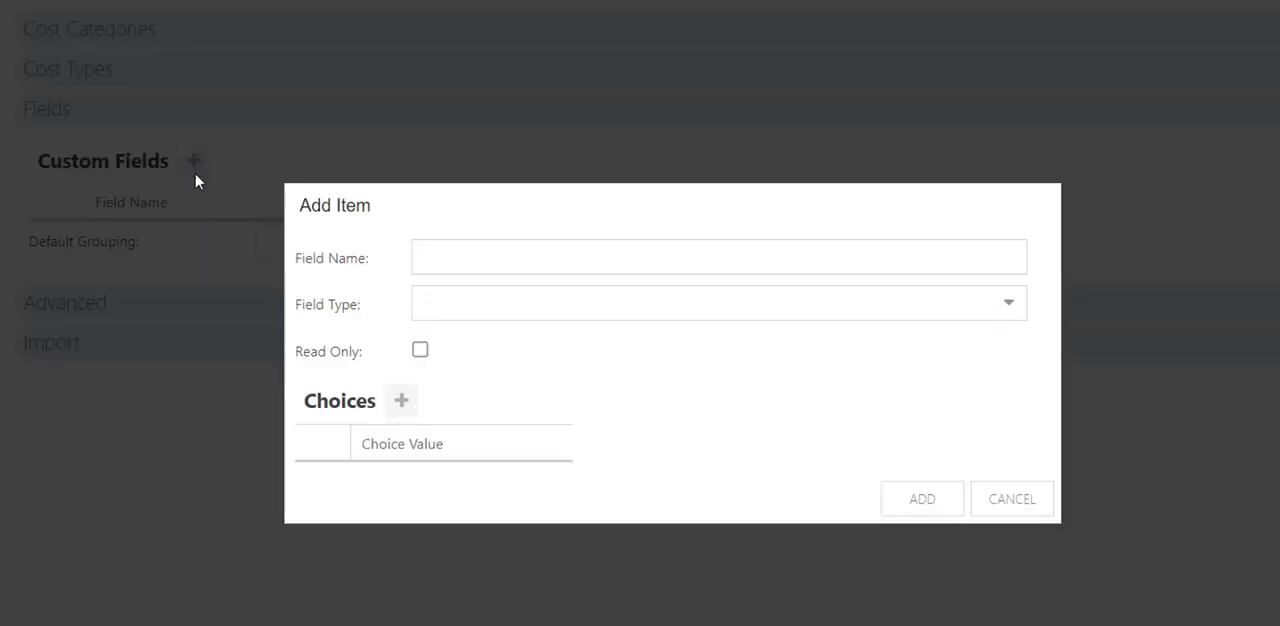
click(463, 257)
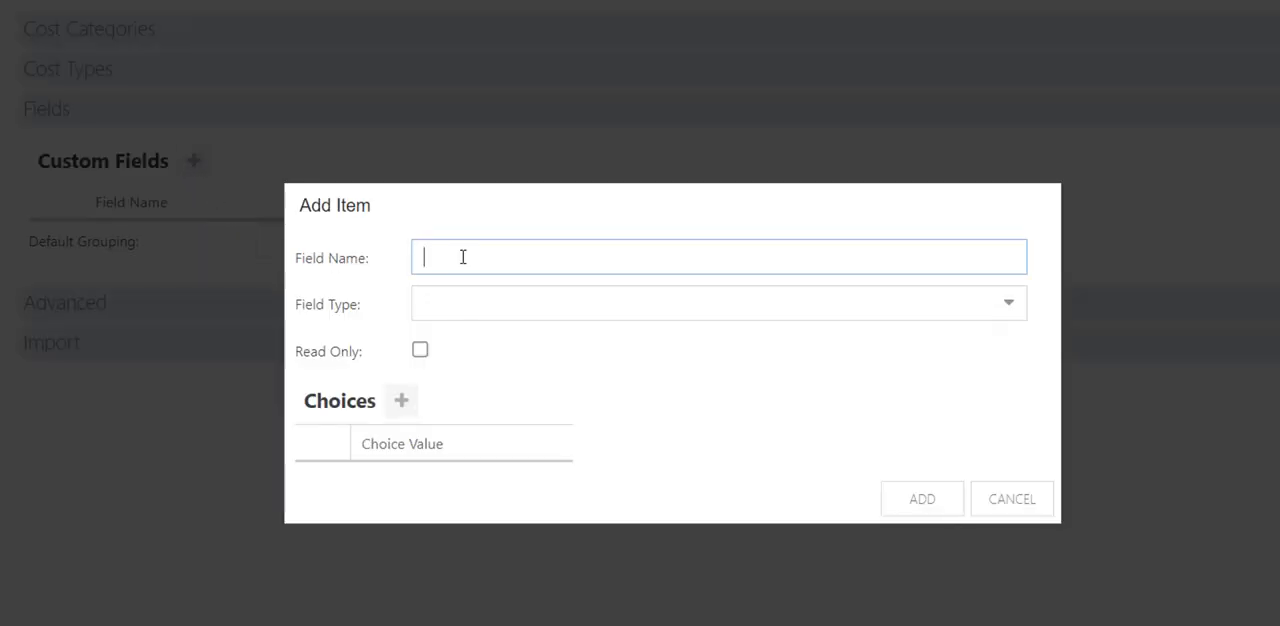
text(Expense Type)
click(603, 310)
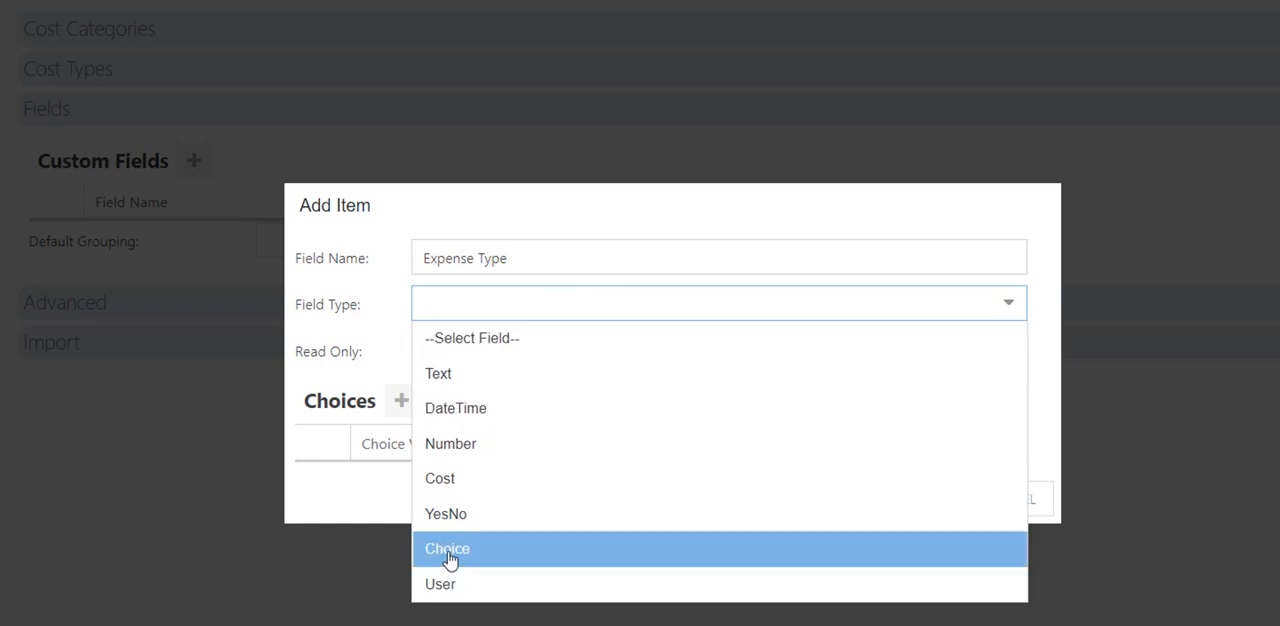
click(547, 563)
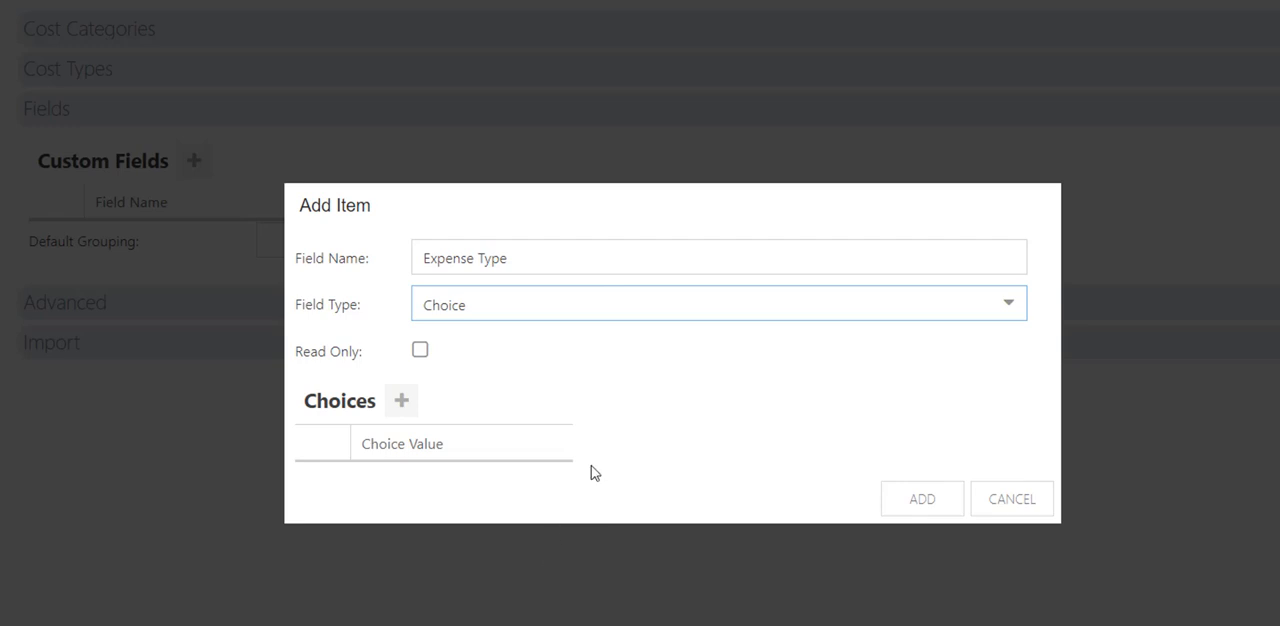
Give the Expense Type field the choices "CapEx" and "OpEx" and add it to the custom fields.
click(401, 405)
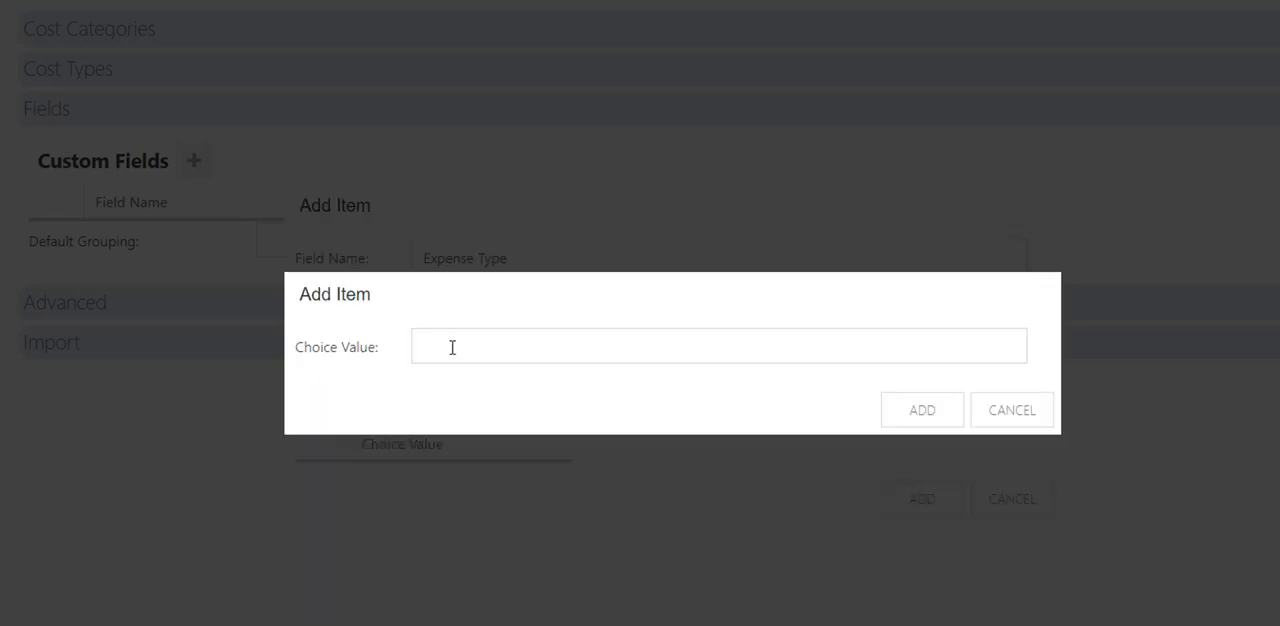
click(453, 346)
text(CapEx)
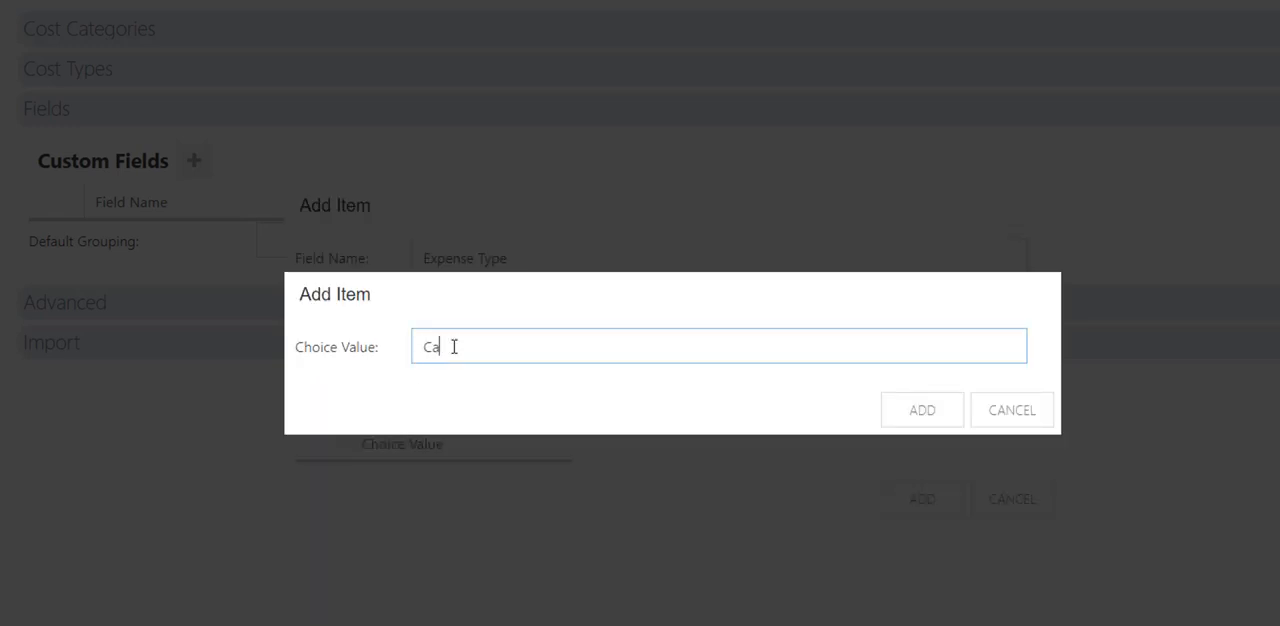
click(888, 406)
click(401, 404)
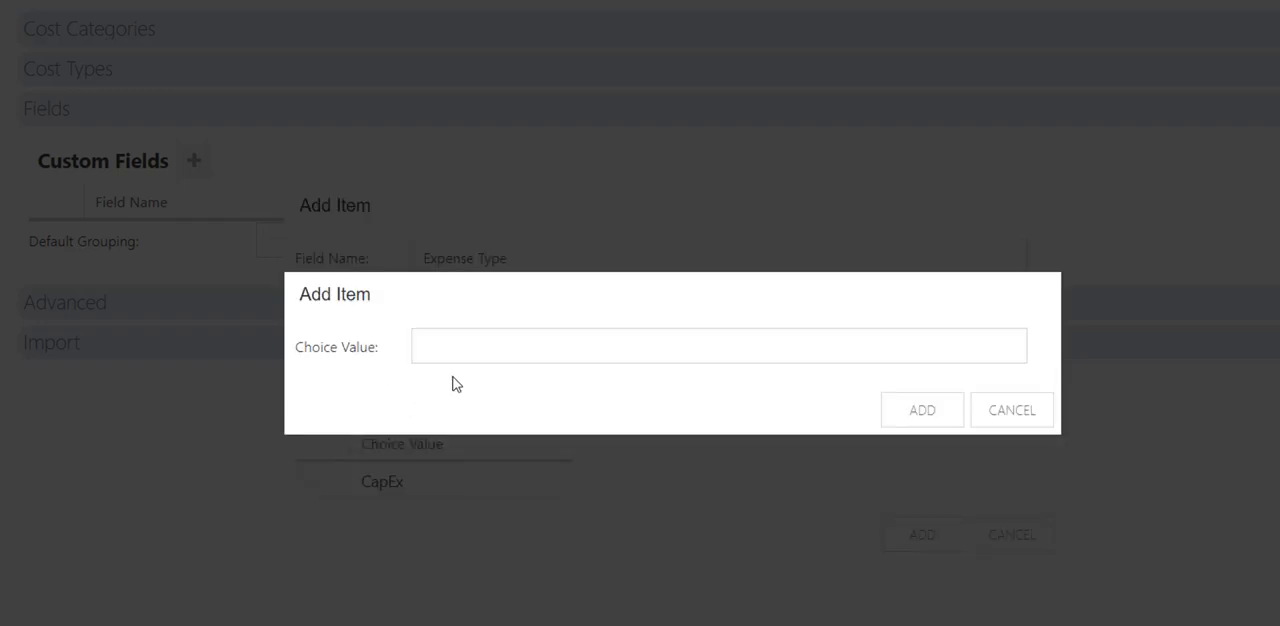
click(496, 336)
text(OpEx)
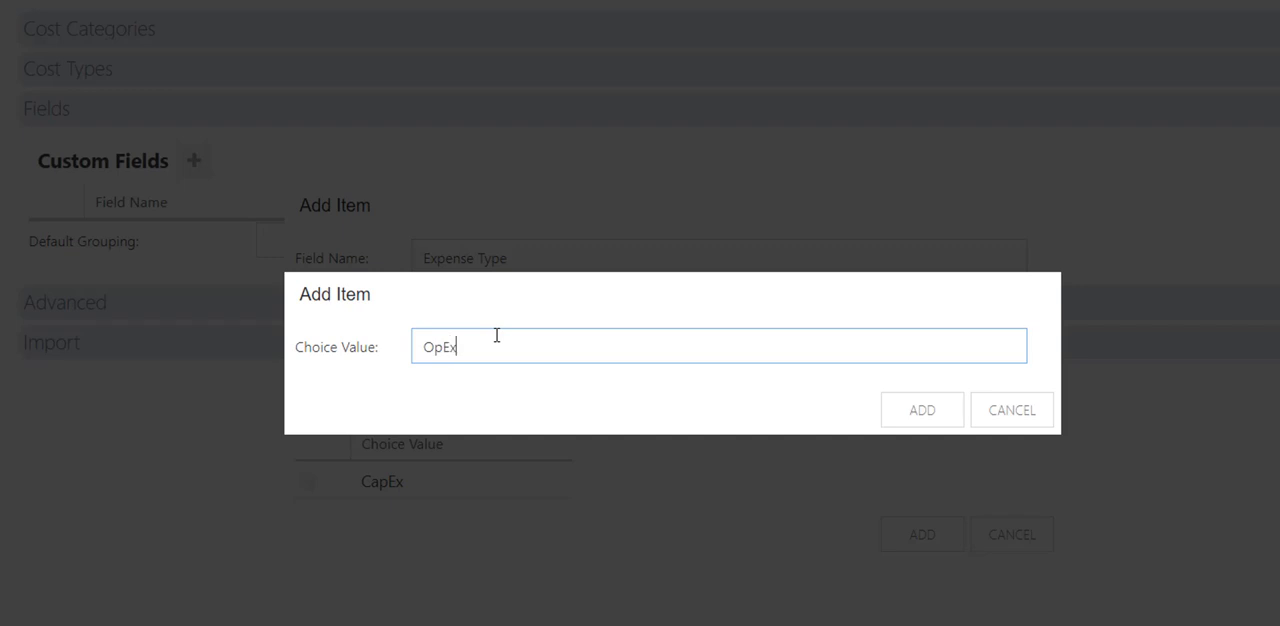
click(923, 414)
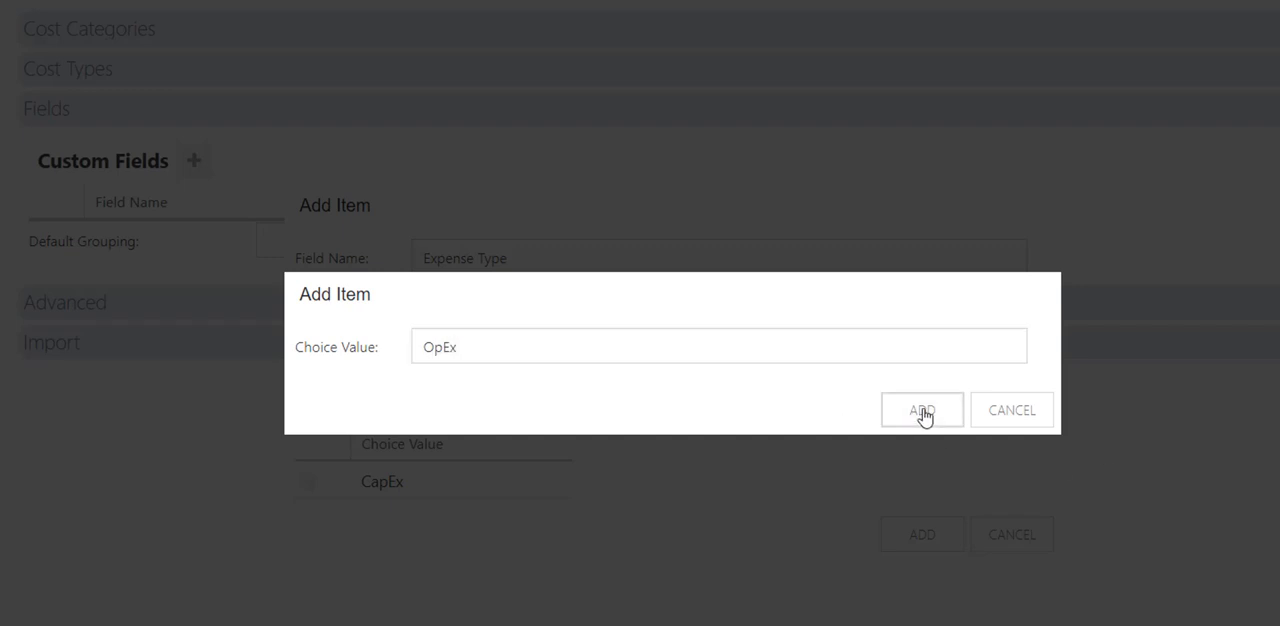
click(918, 572)
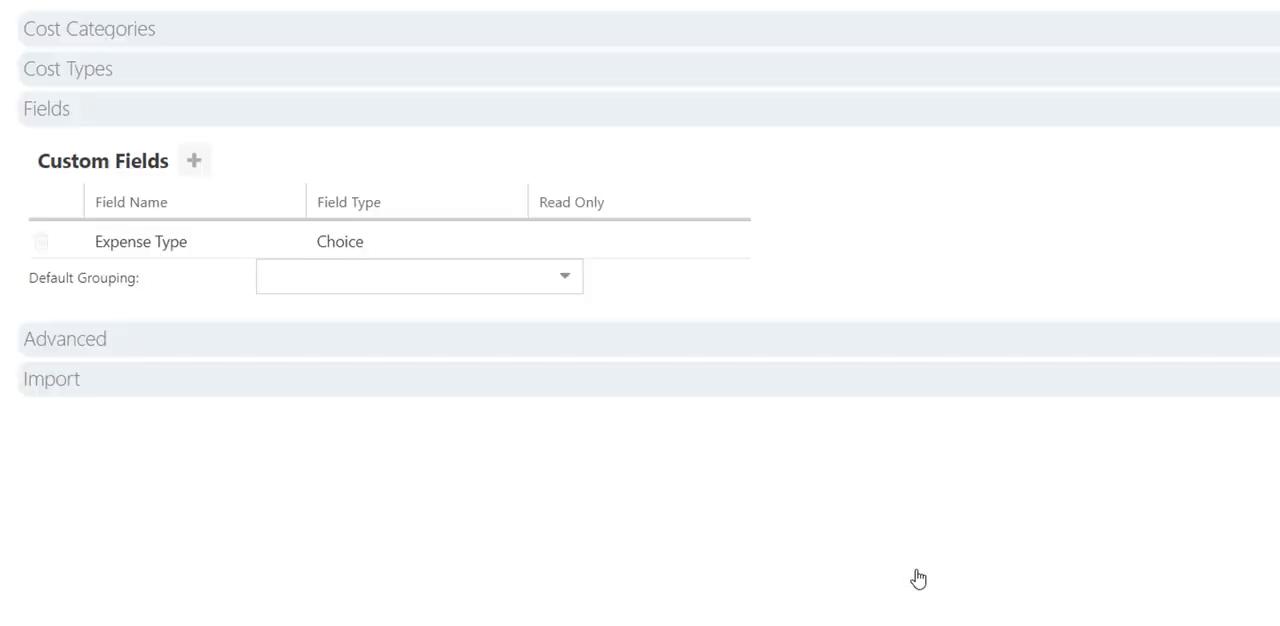
Add a Financial Plan custom field named "PO Number" with the field type Text.
click(194, 161)
click(432, 261)
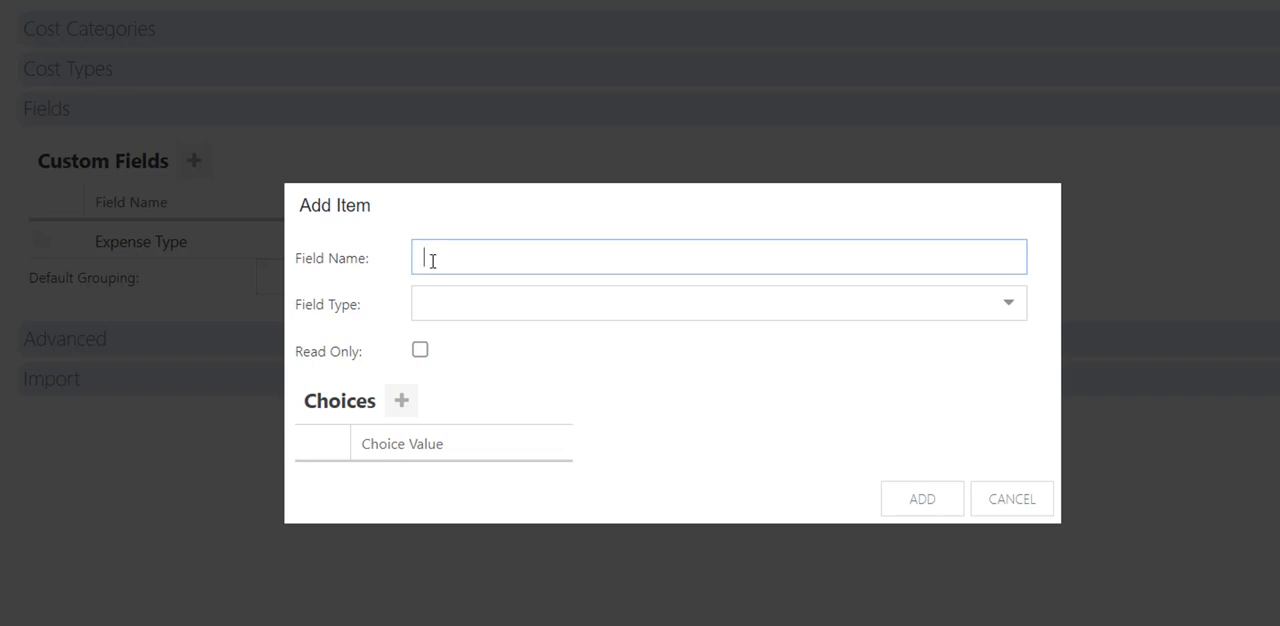
text(PO Number)
click(493, 307)
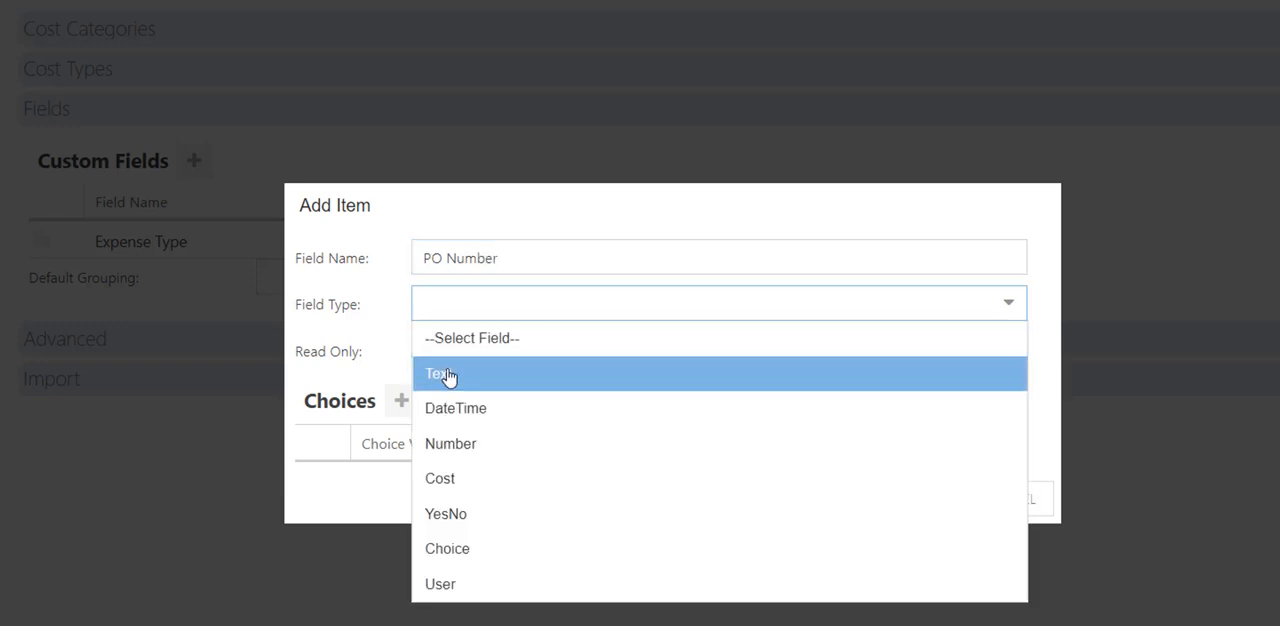
click(449, 373)
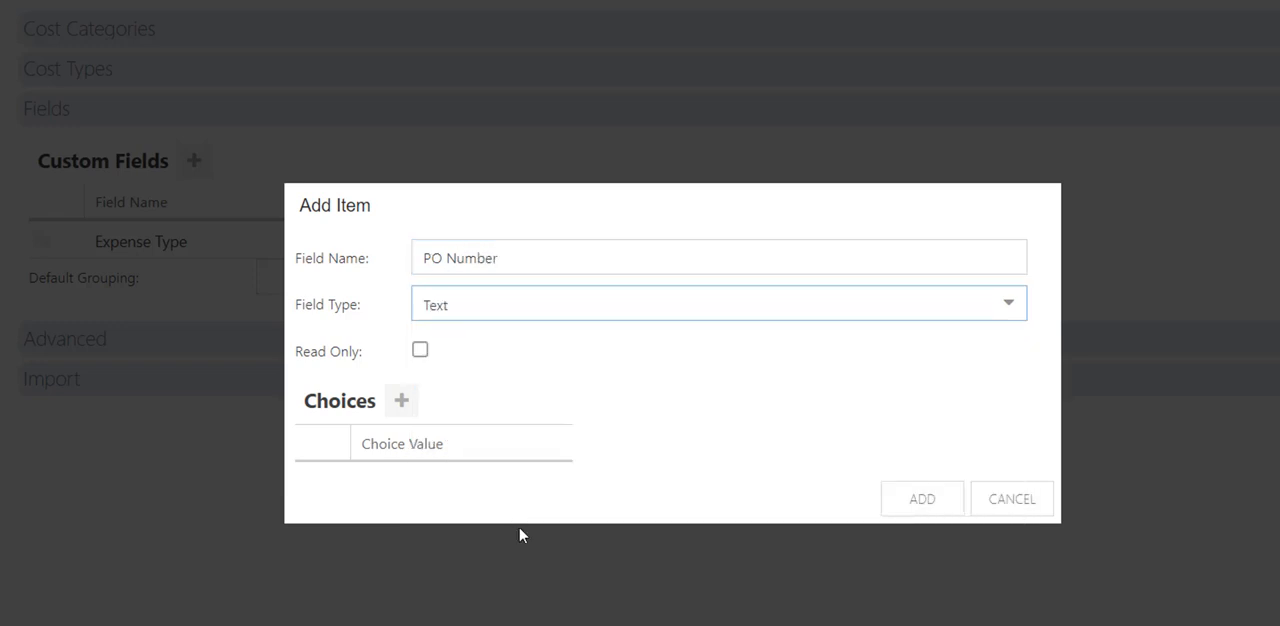
click(903, 505)
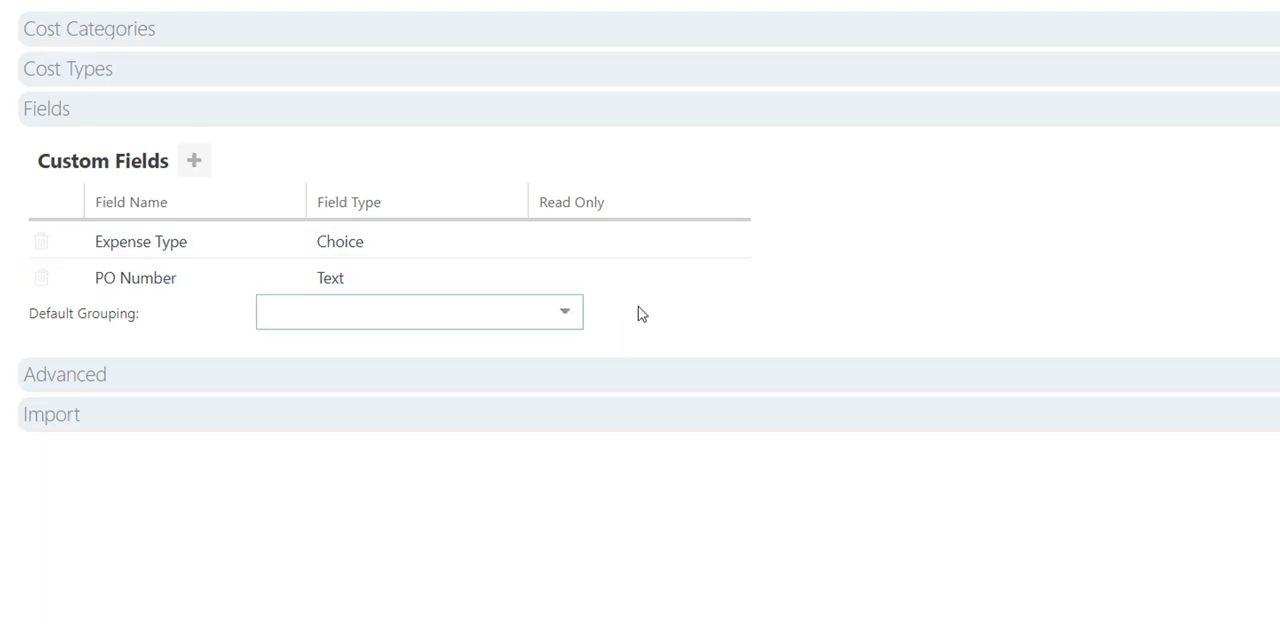
Add a cost category named "Hardware" to the Financial Plan settings.
click(371, 29)
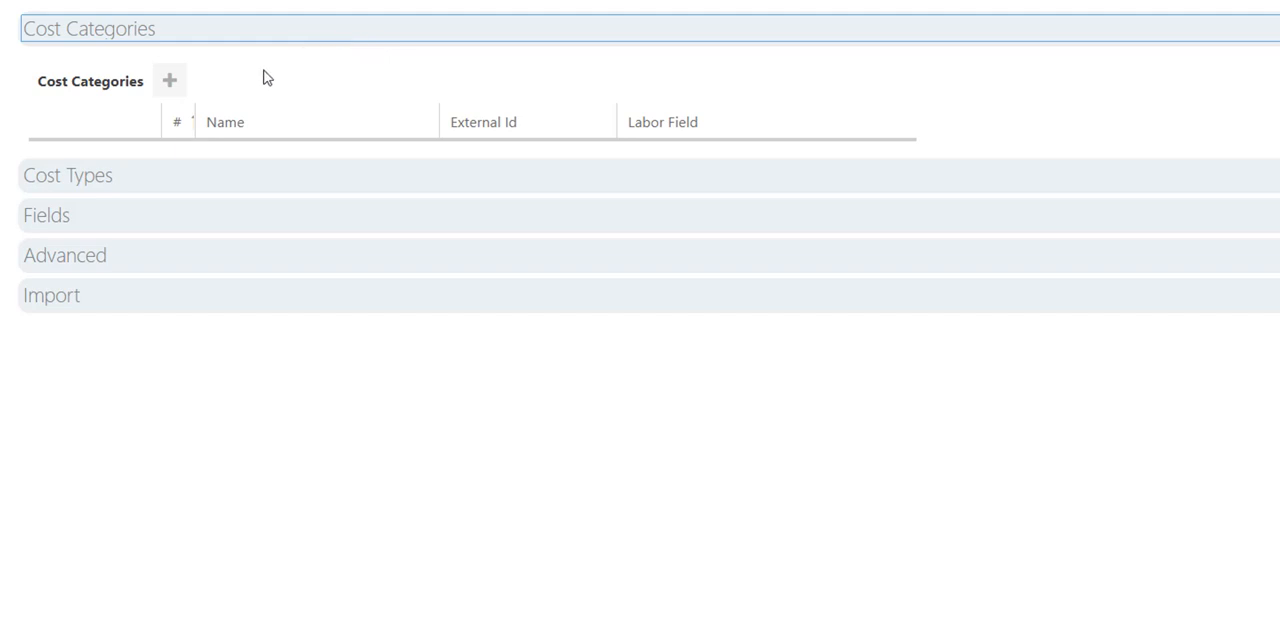
click(169, 81)
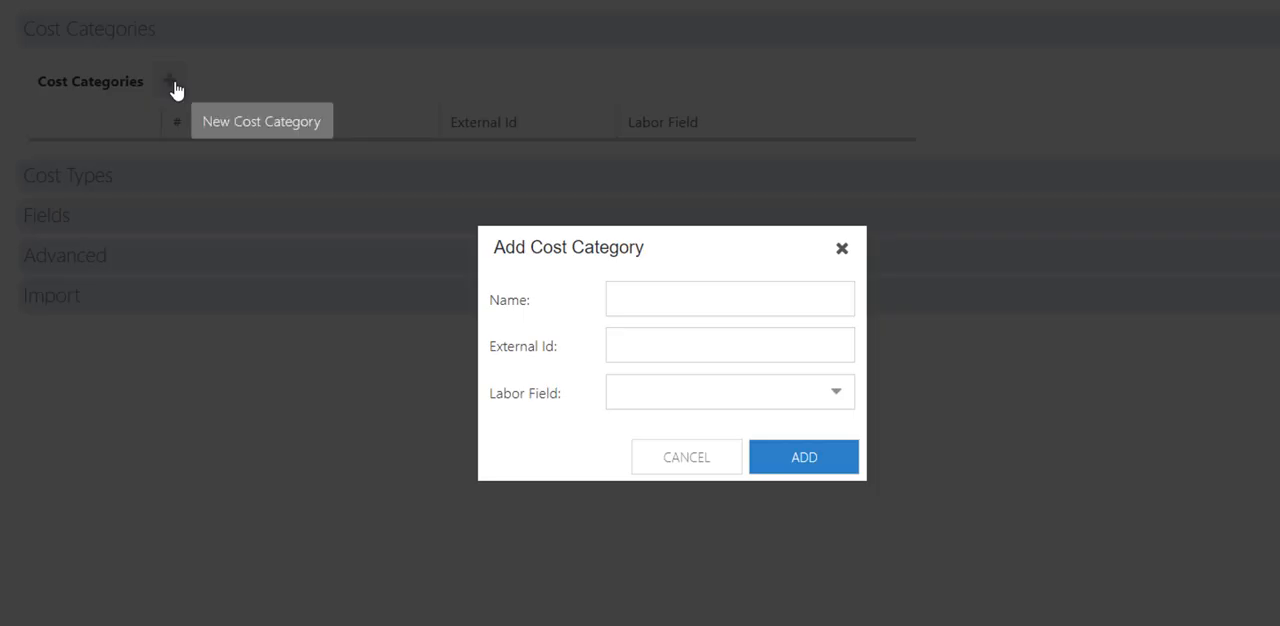
click(645, 295)
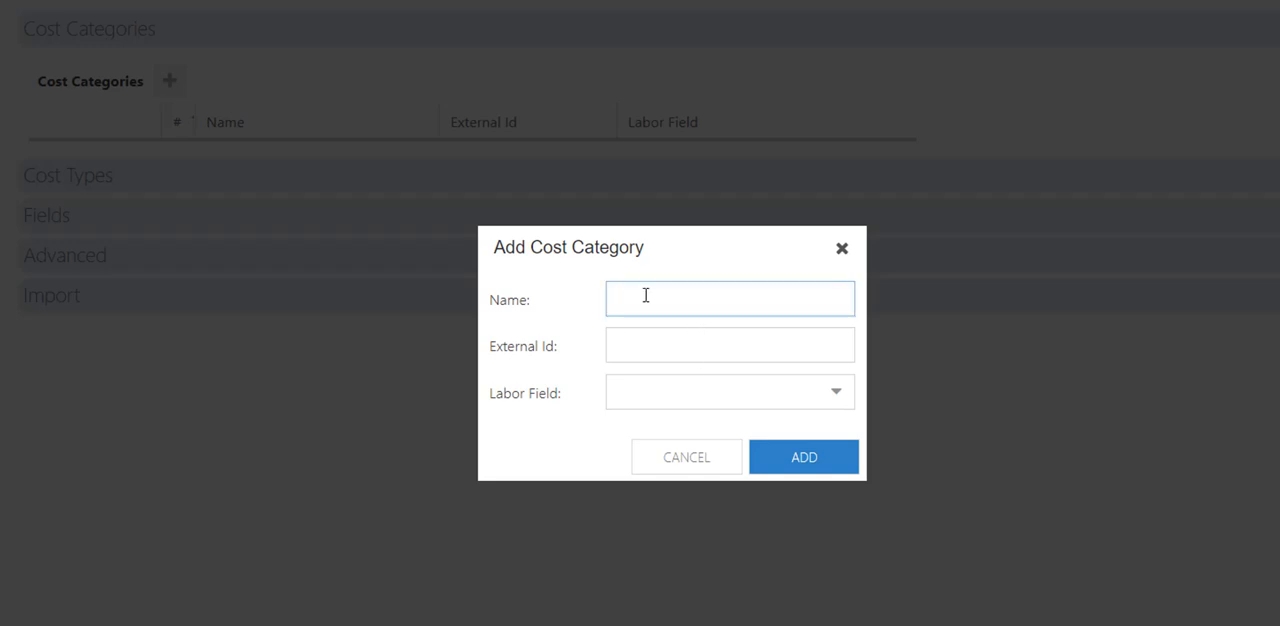
text(Hardware)
click(776, 466)
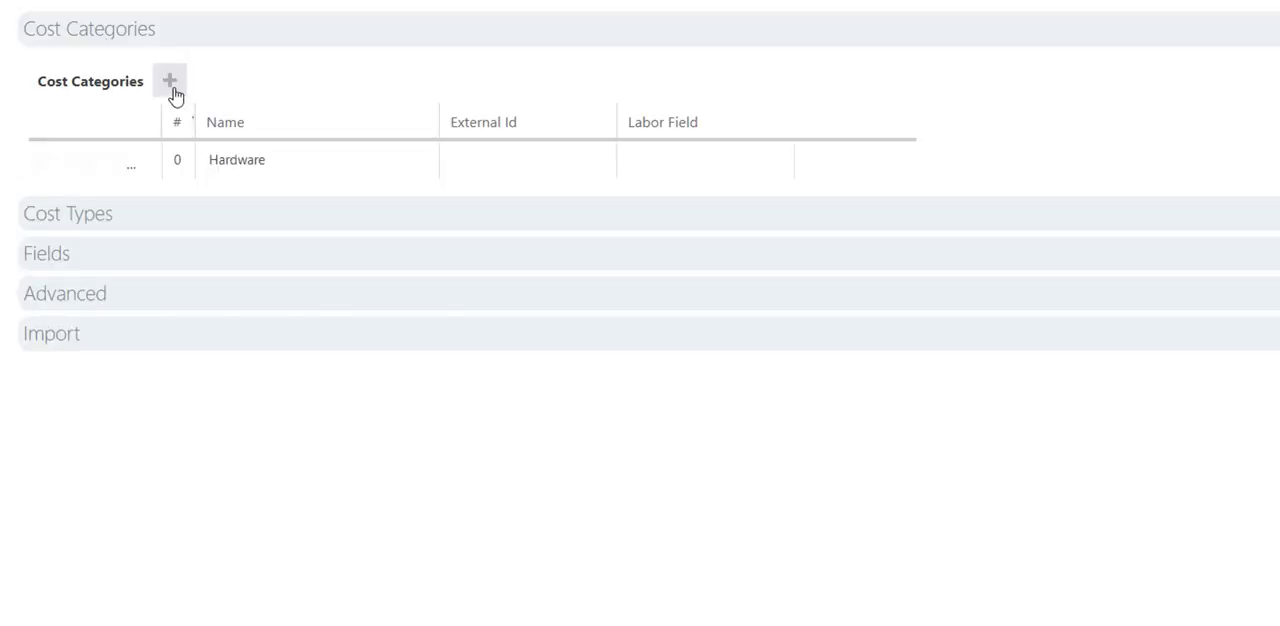
Add a second cost category named "Software".
click(169, 81)
click(617, 298)
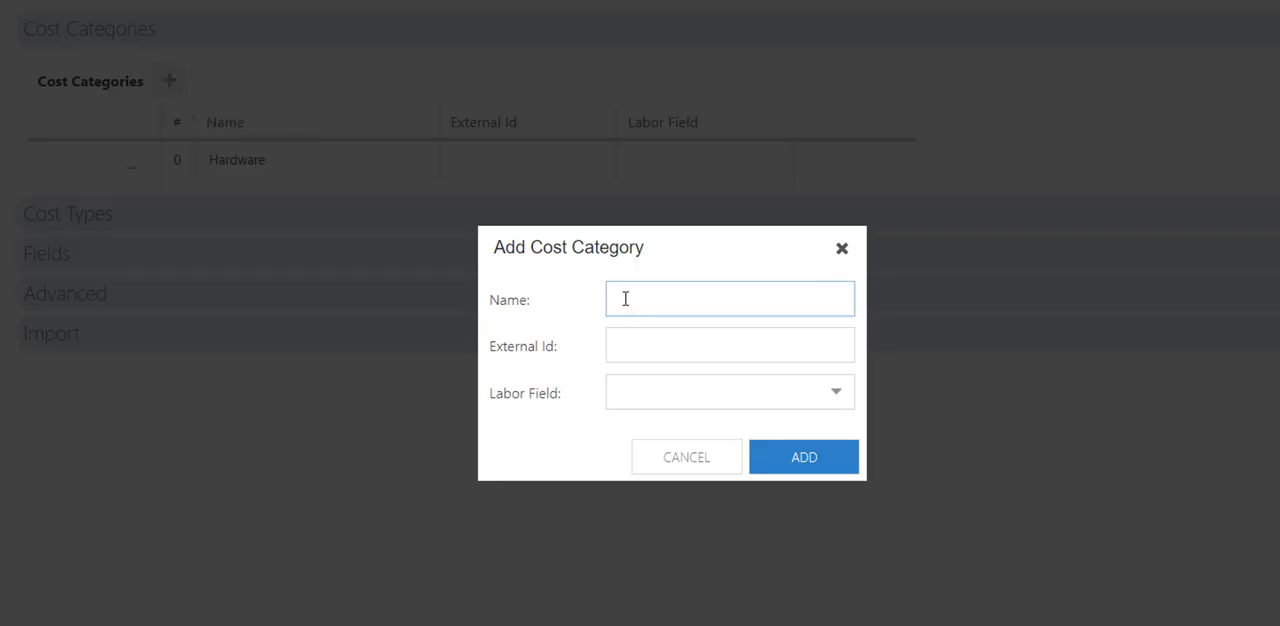
text(Software)
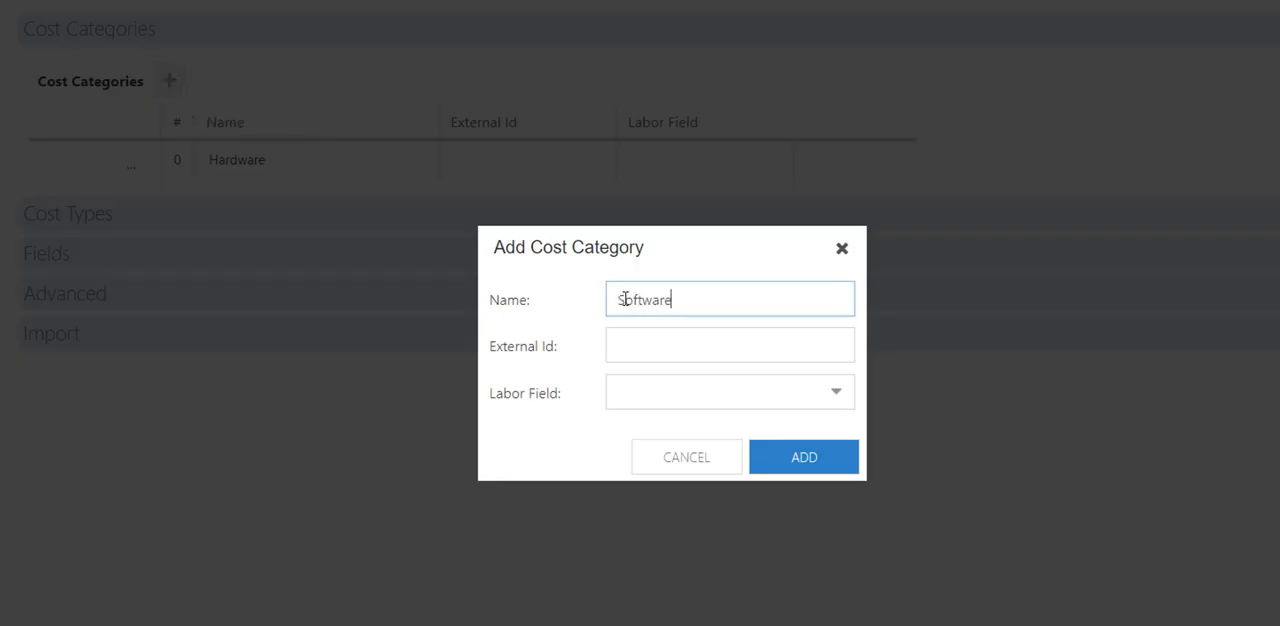
click(832, 456)
Add a third cost category named "Travel".
click(180, 86)
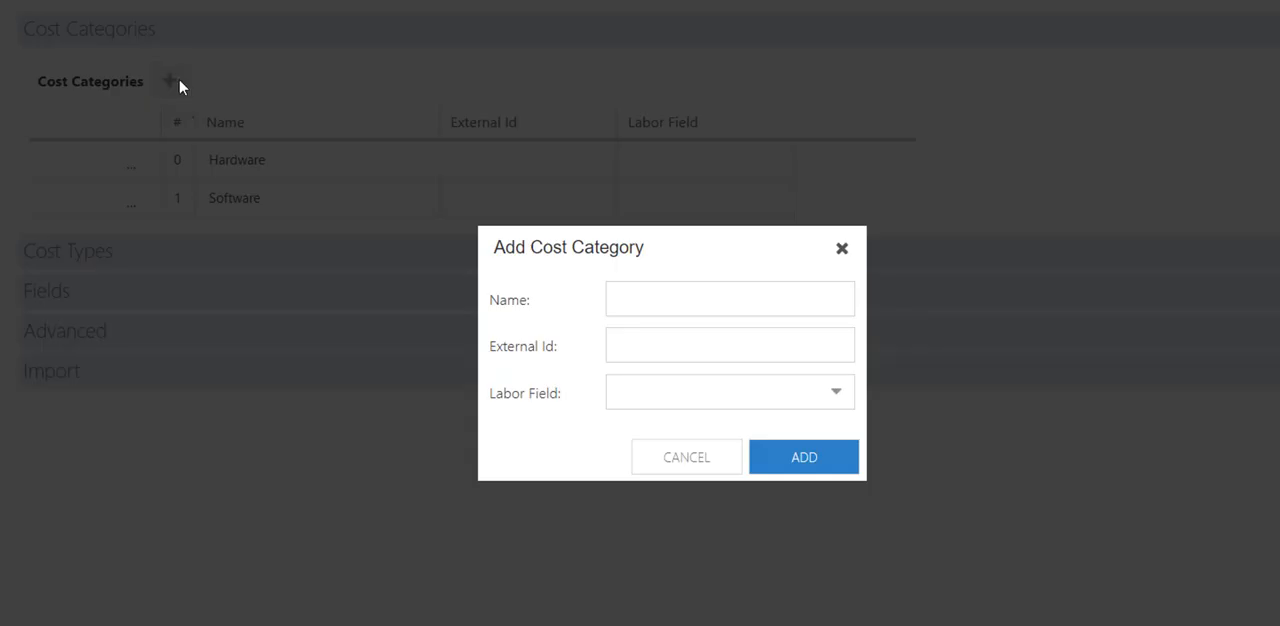
click(640, 302)
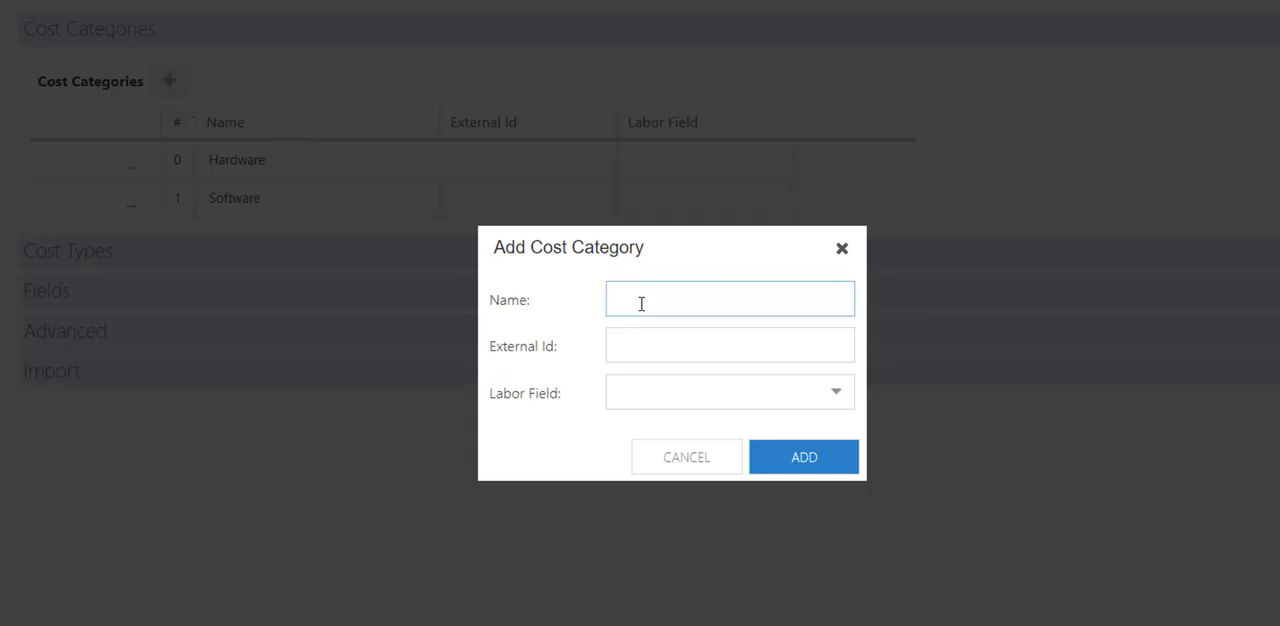
text(Travel)
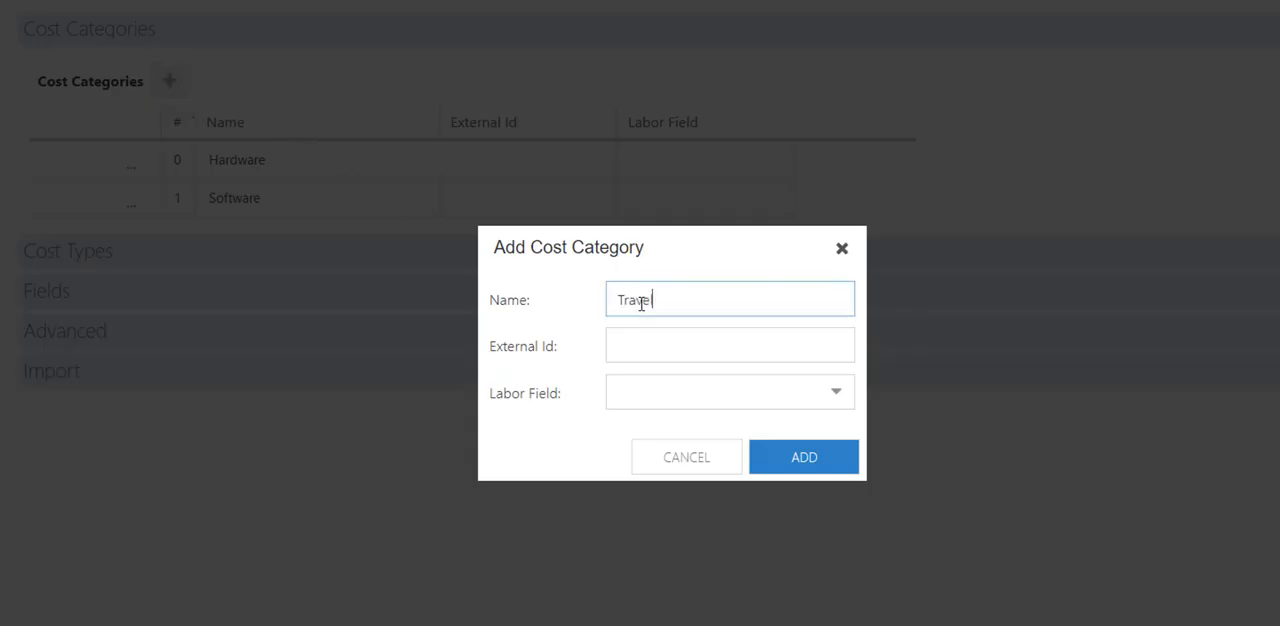
click(823, 460)
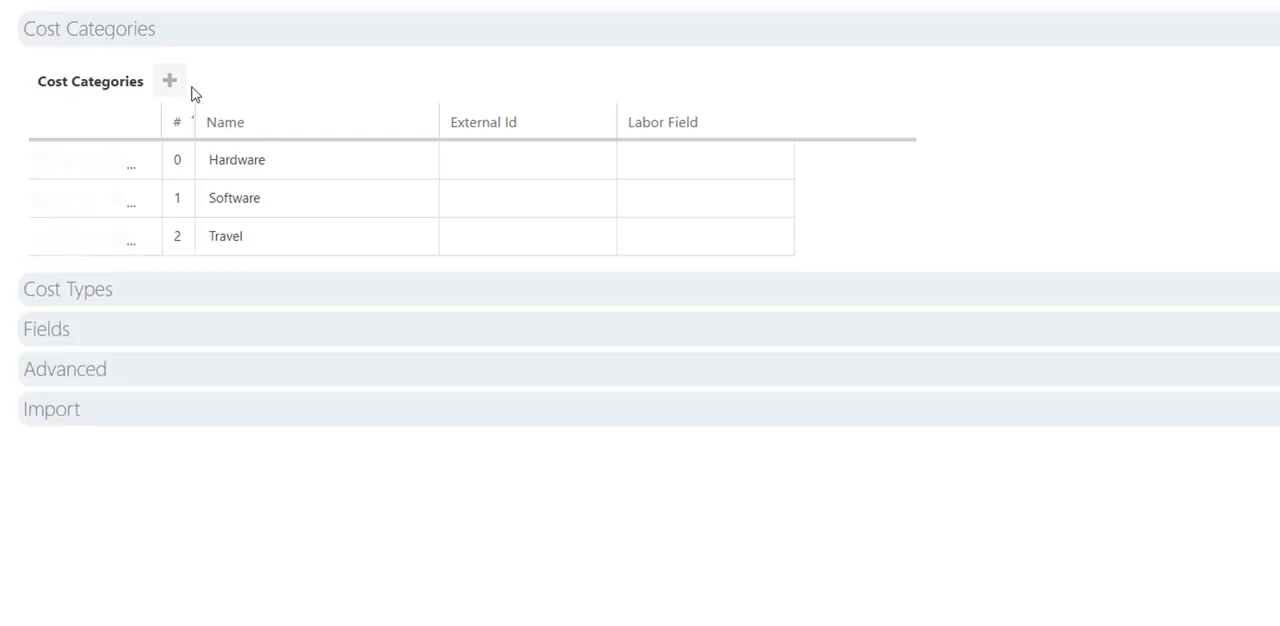
Add a fourth cost category named "Misc. Expenses".
click(170, 81)
click(636, 302)
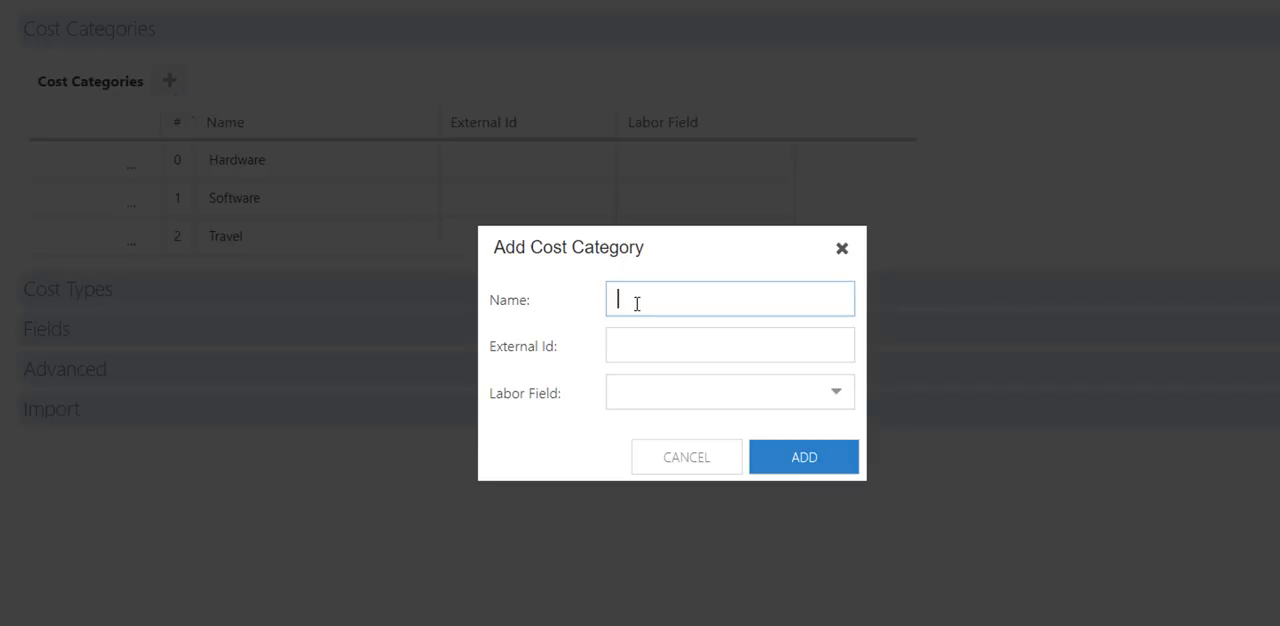
text(Misc. Expenses)
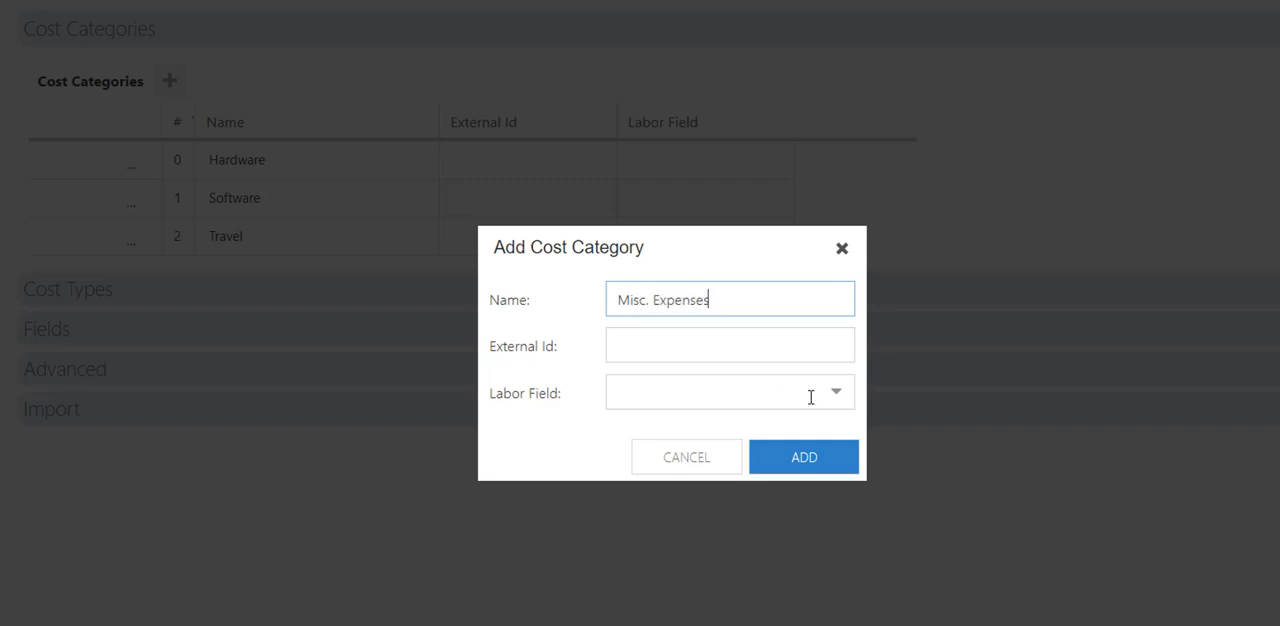
click(825, 453)
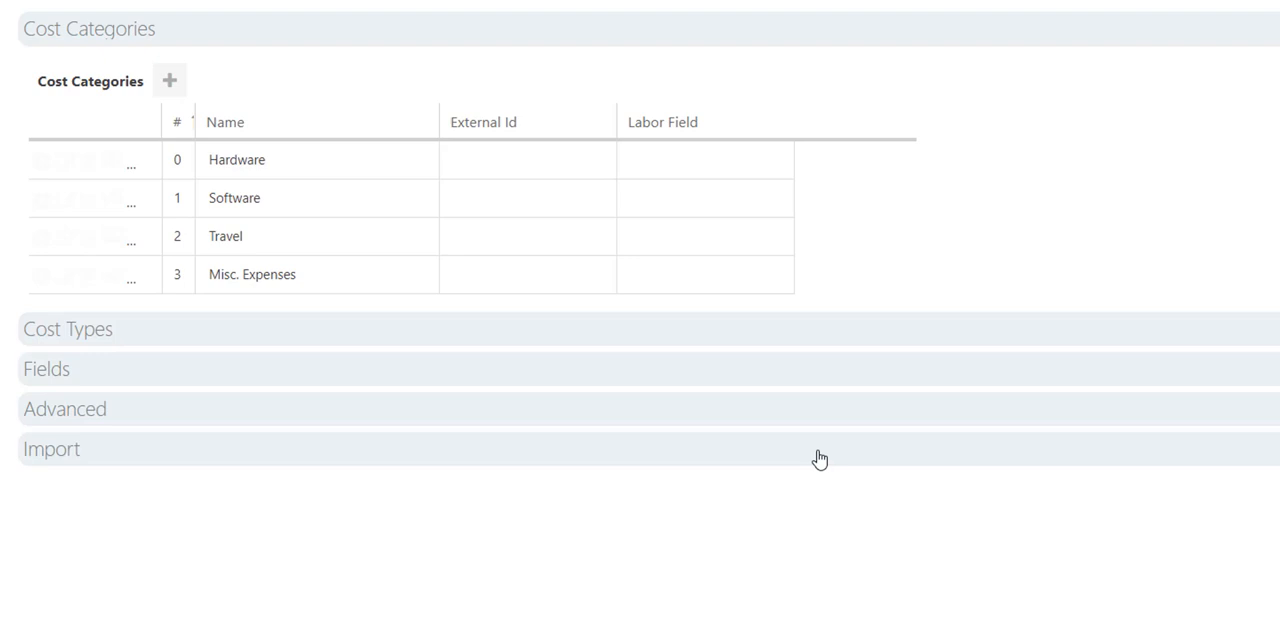
Add a cost category named "Labor" with Role as its labor field.
click(172, 84)
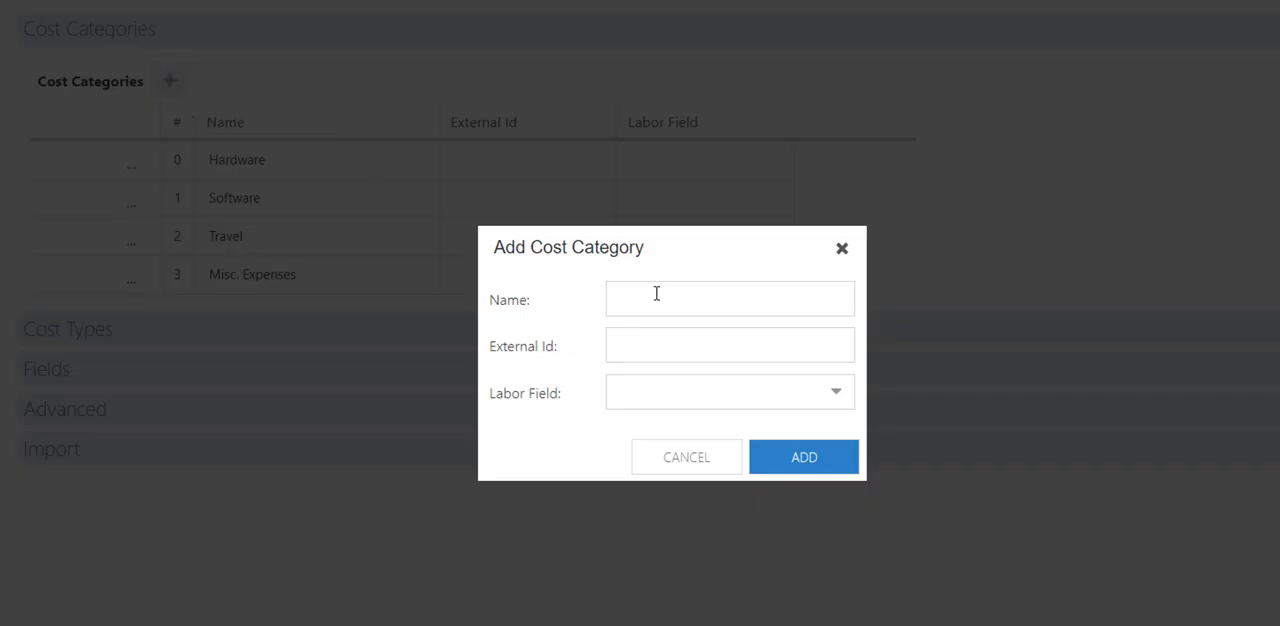
click(652, 290)
text(Labo)
text(r)
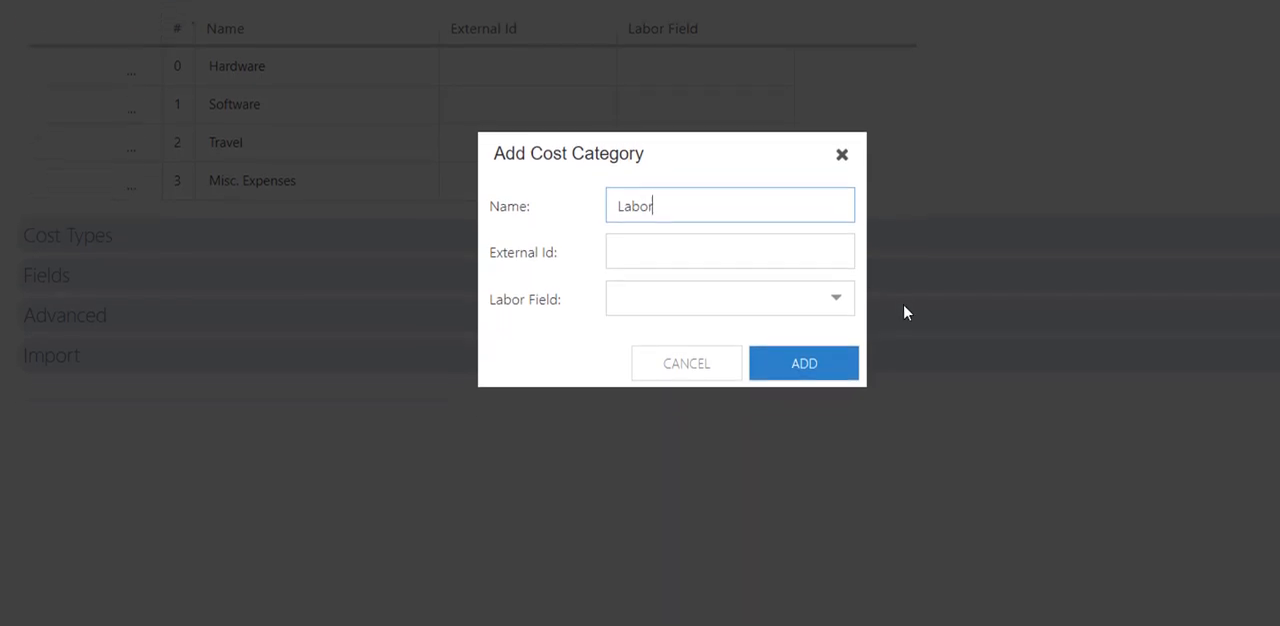
click(840, 369)
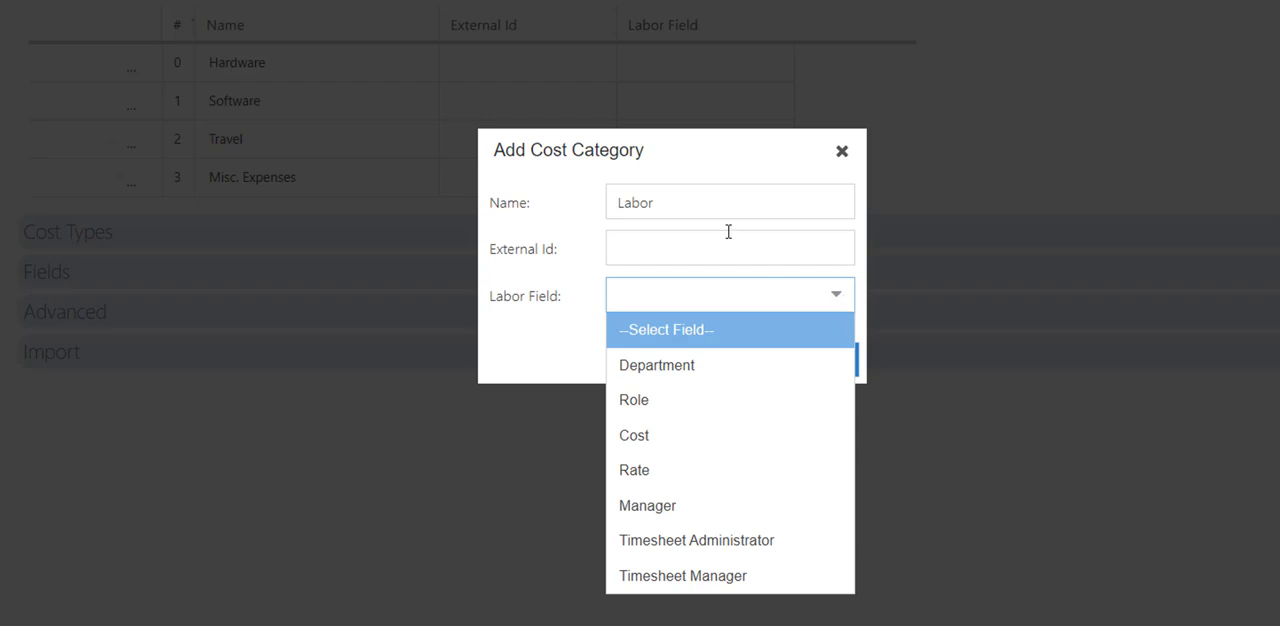
click(705, 410)
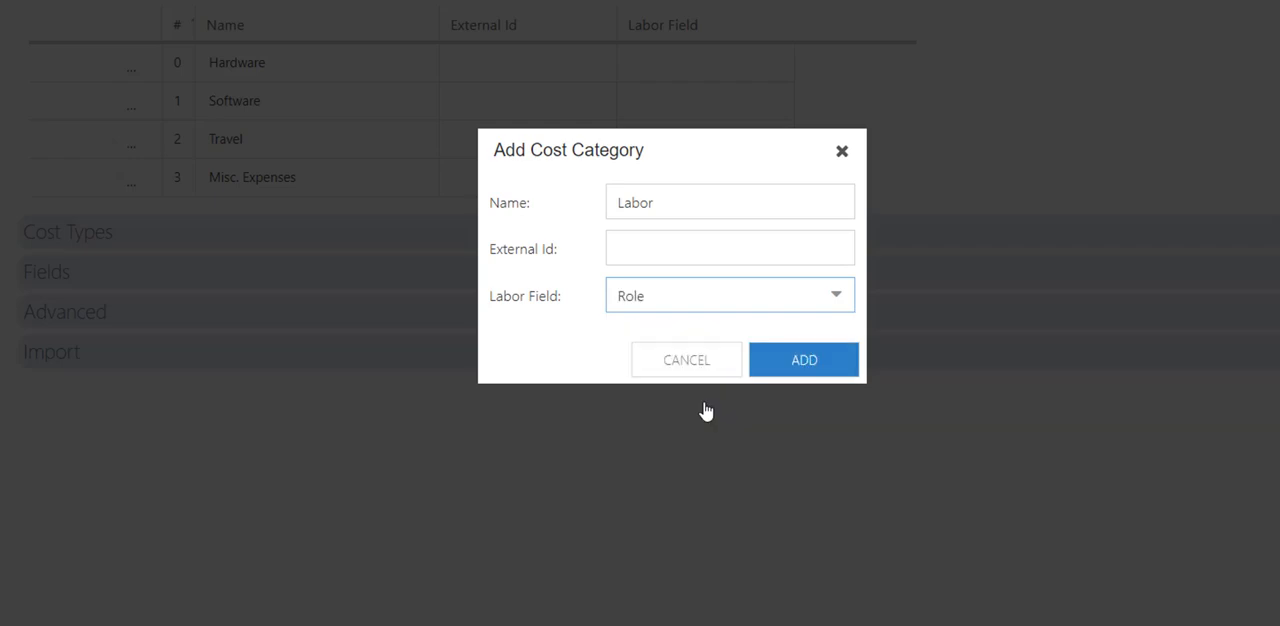
click(790, 372)
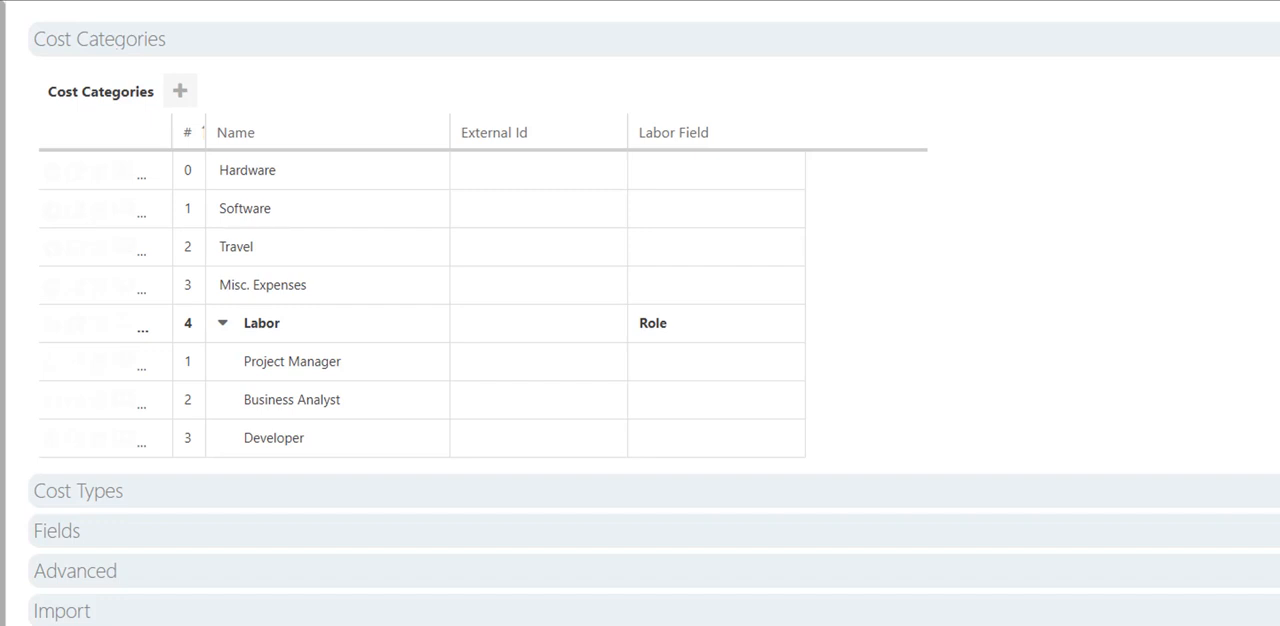
Give the Project Manager category under Labor a rate of 150 starting 09/01/2019.
click(124, 365)
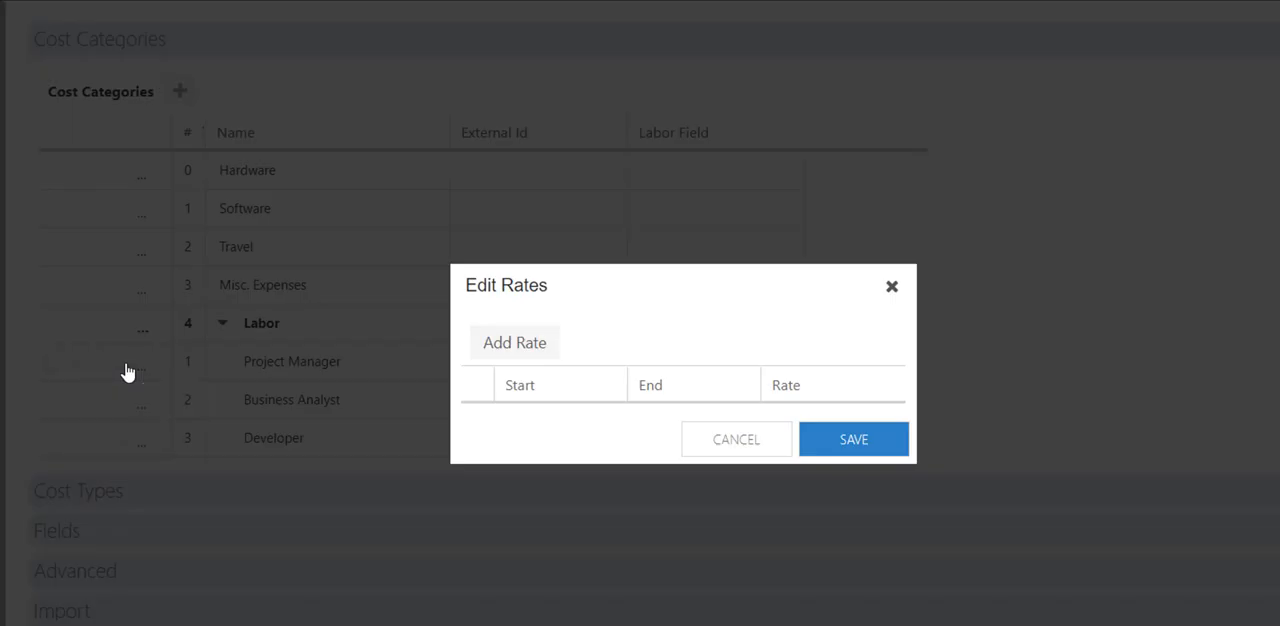
click(497, 345)
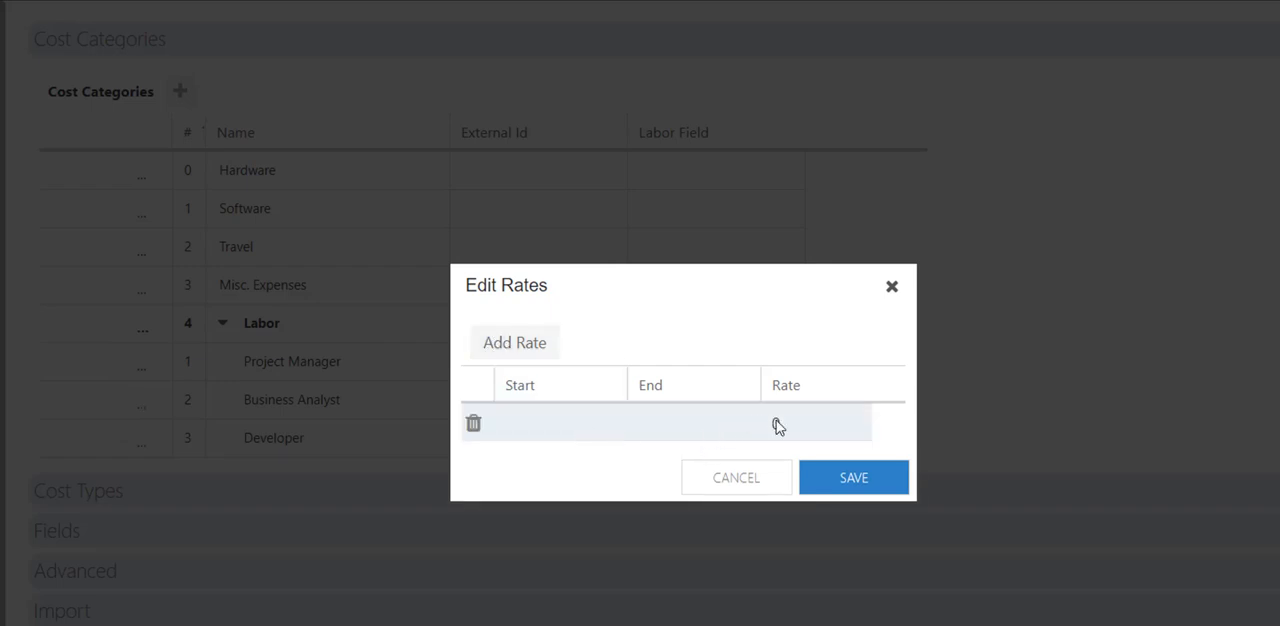
click(537, 429)
click(607, 423)
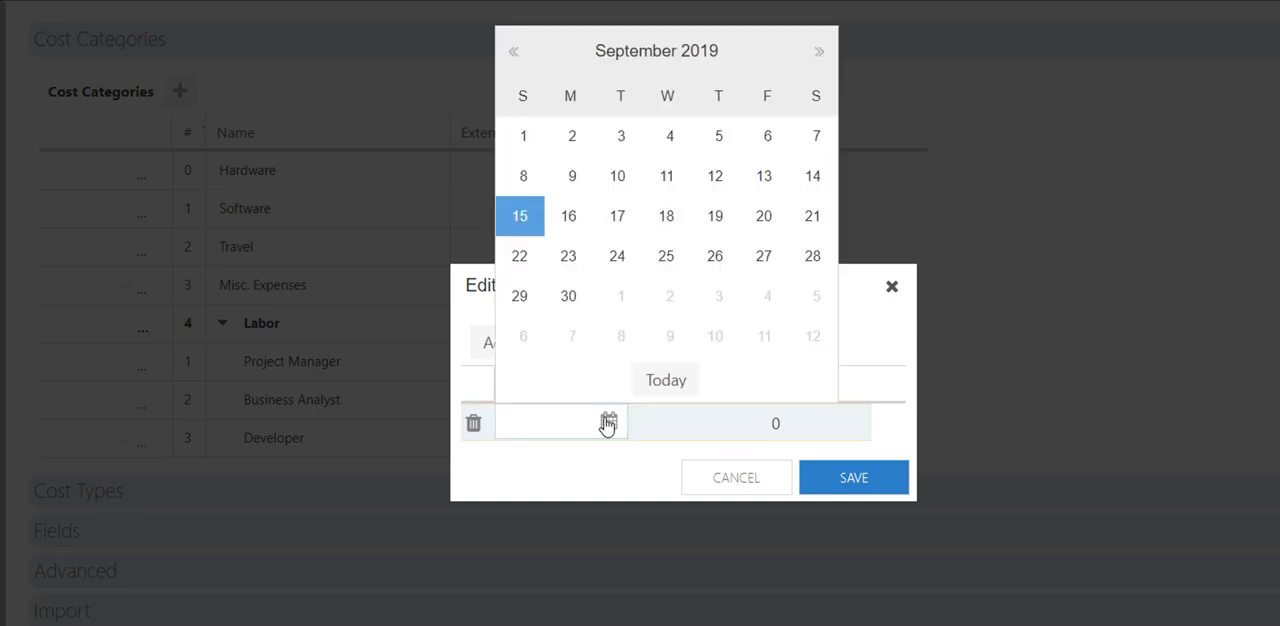
click(526, 136)
click(797, 431)
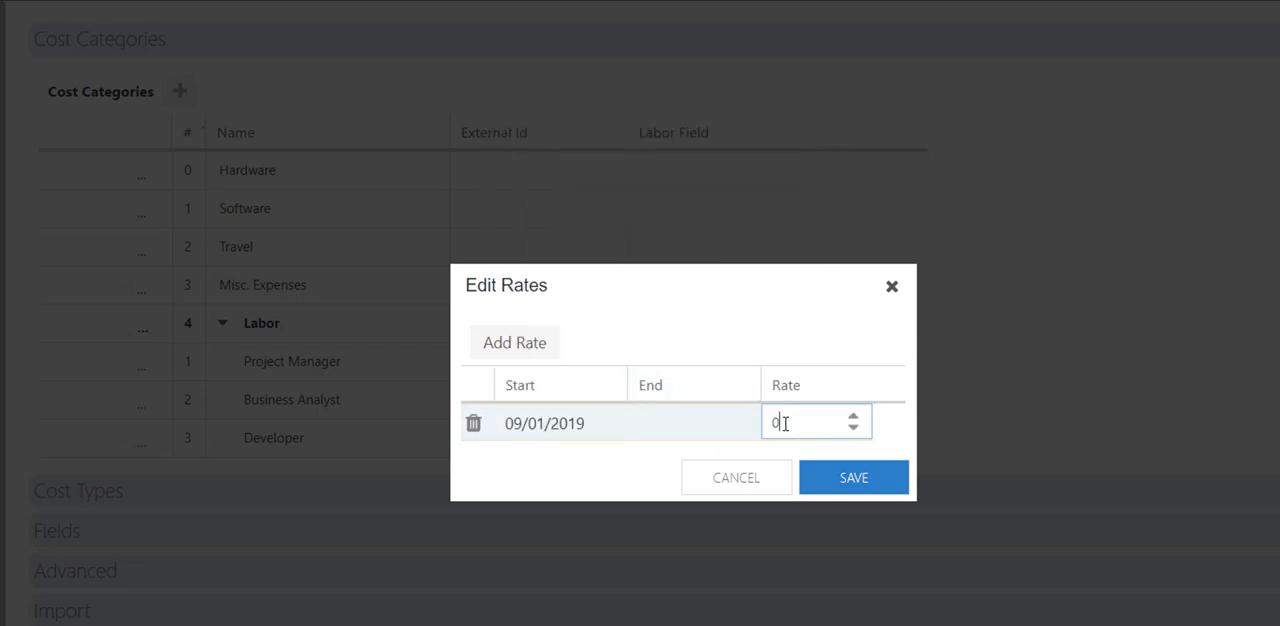
drag(786, 424, 771, 426)
text(150)
End the Project Manager's 150 rate on 12/31/2019 and add a second rate of 175 starting 01/01/2020.
click(531, 348)
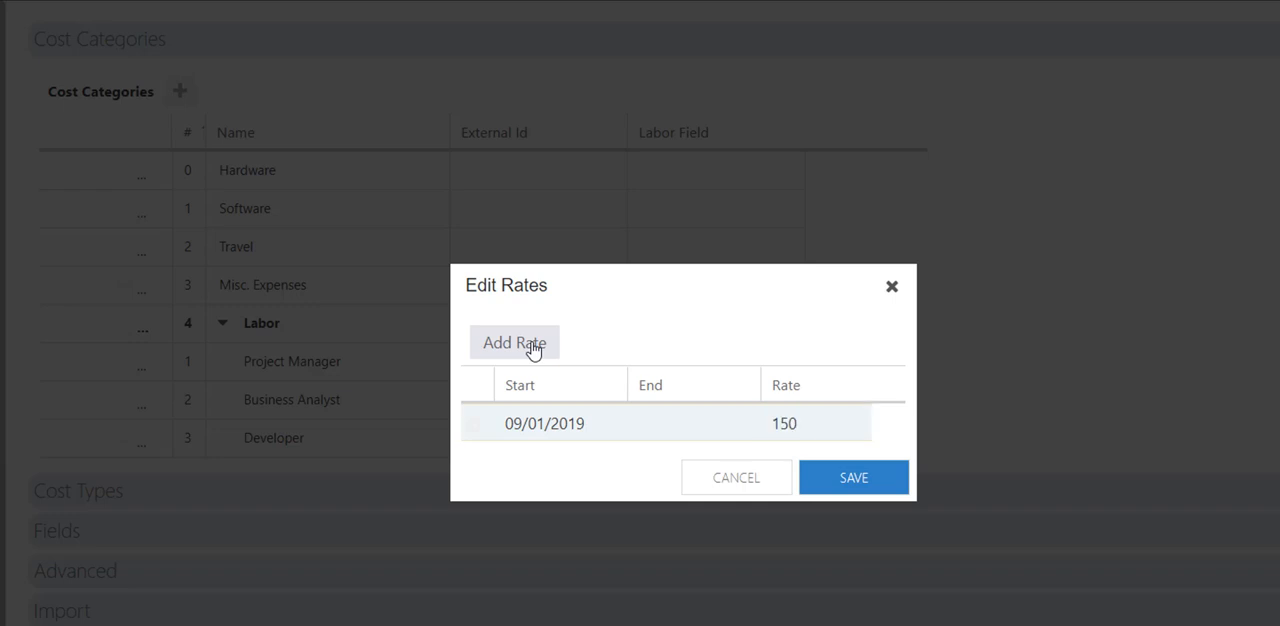
click(659, 434)
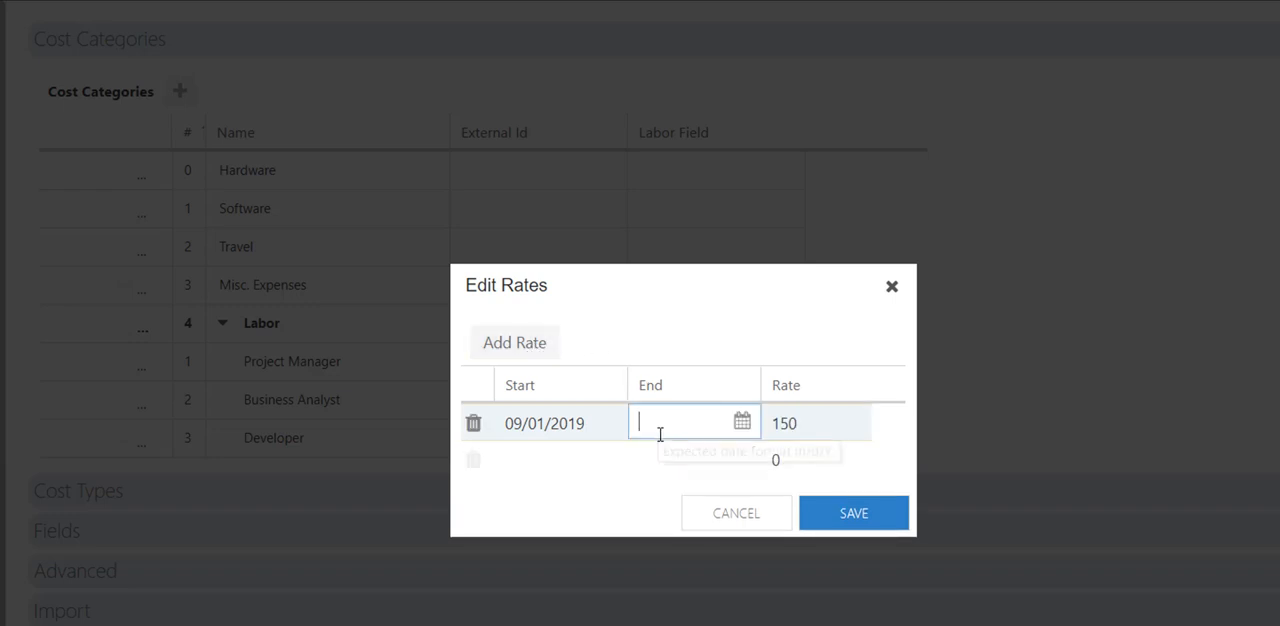
text(12/)
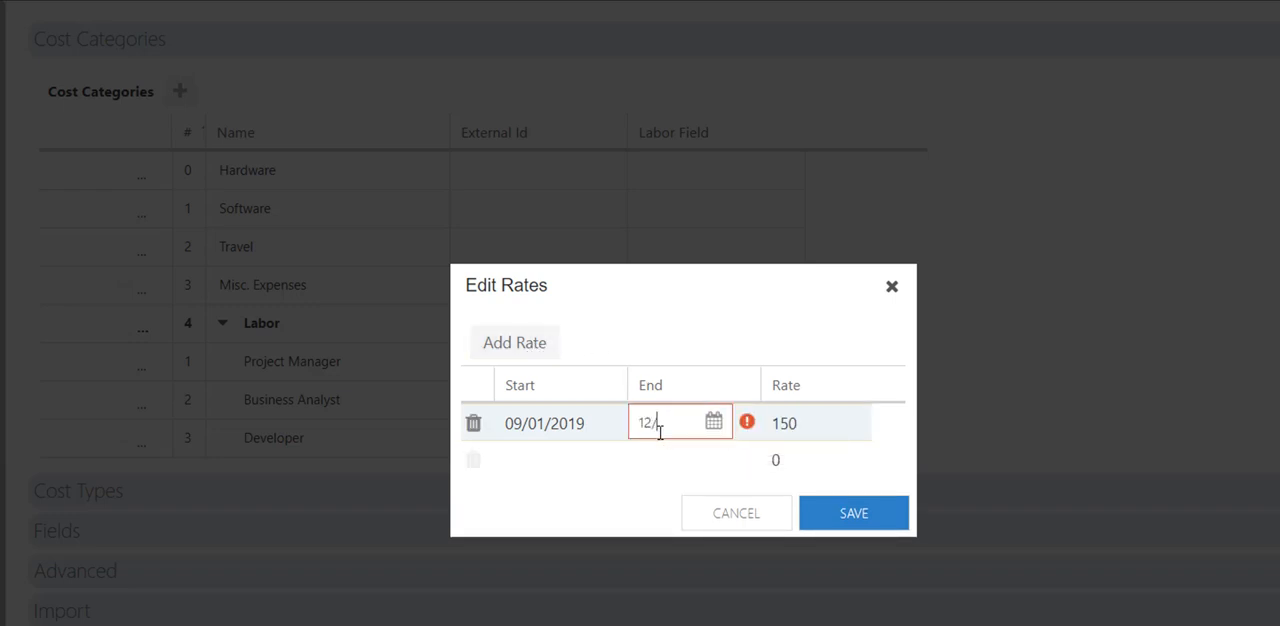
text(31/2019)
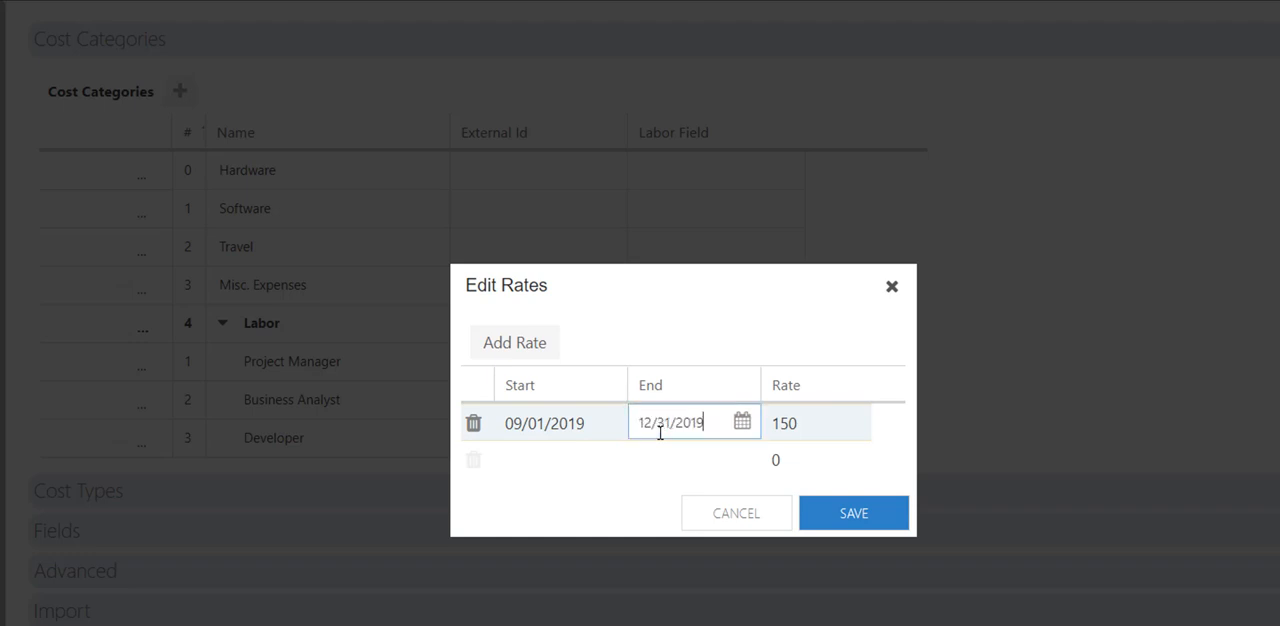
click(594, 474)
text(1)
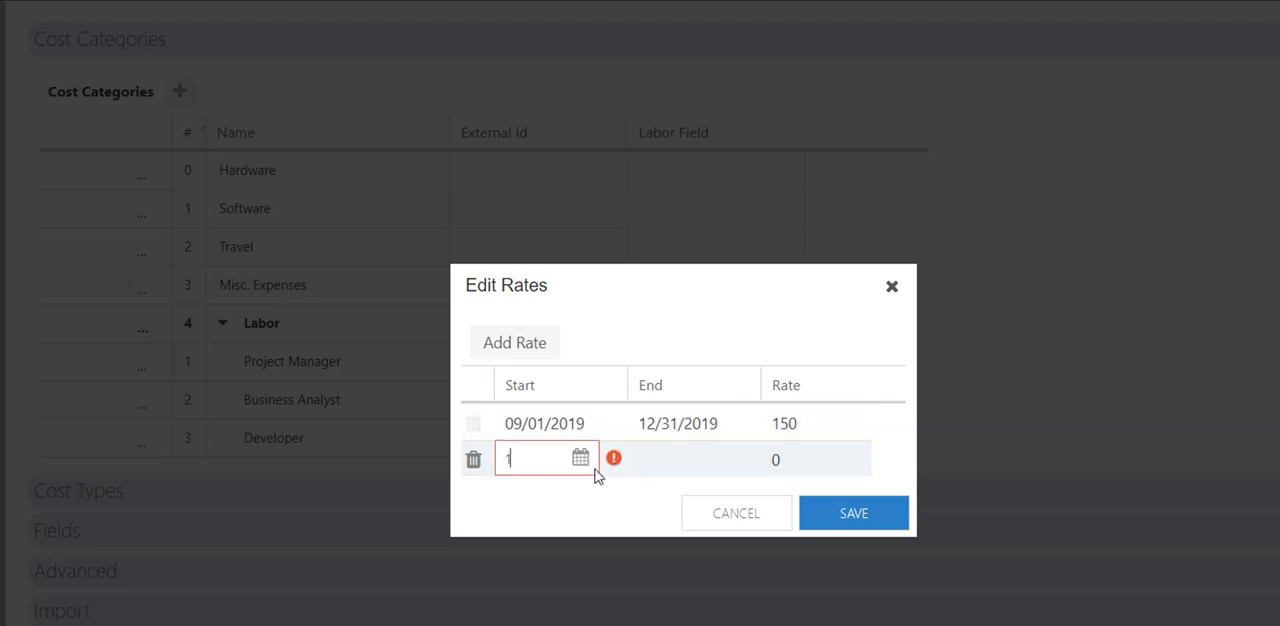
text(/1/2020)
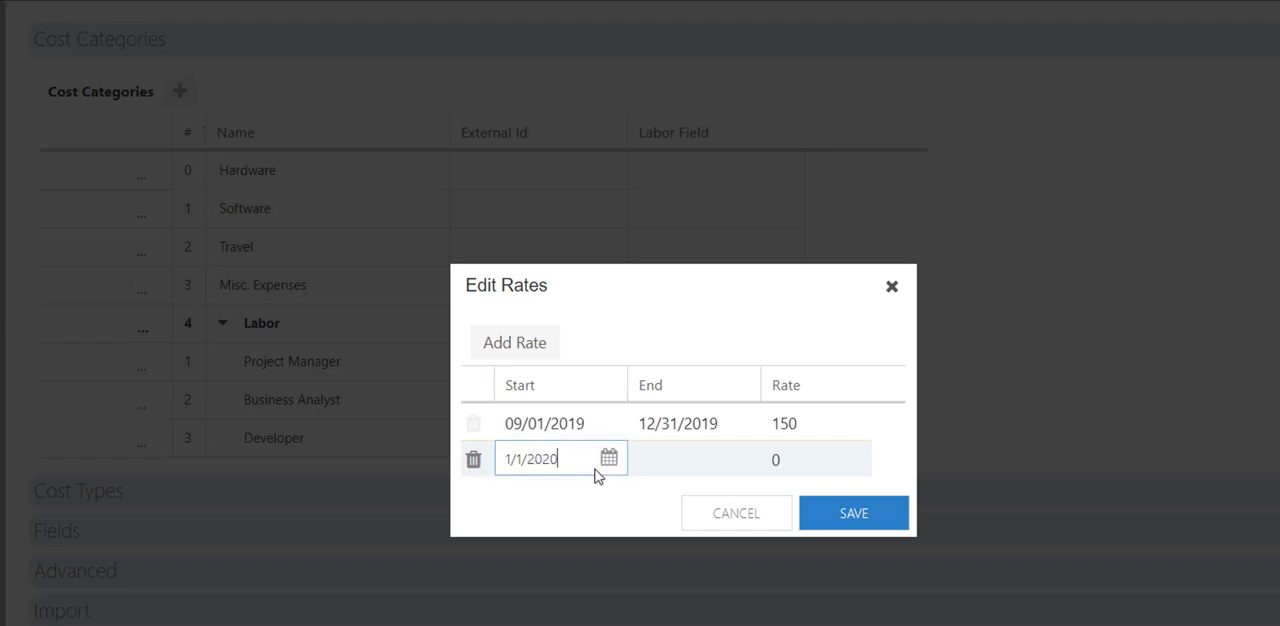
key(Tab)
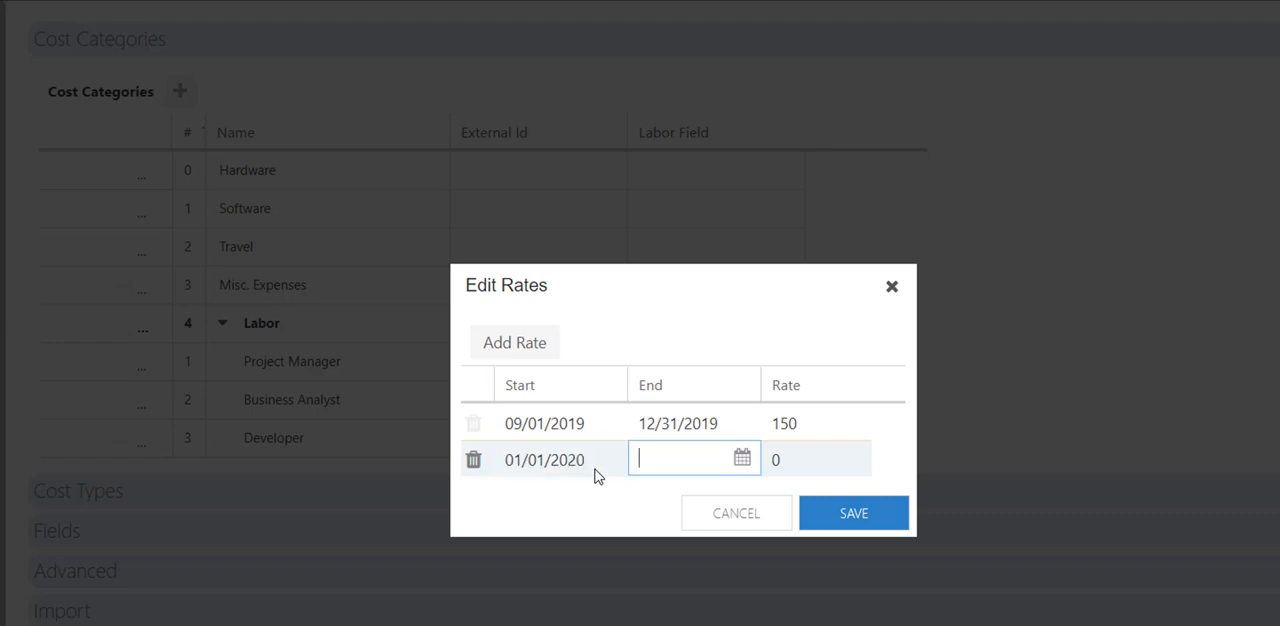
click(800, 468)
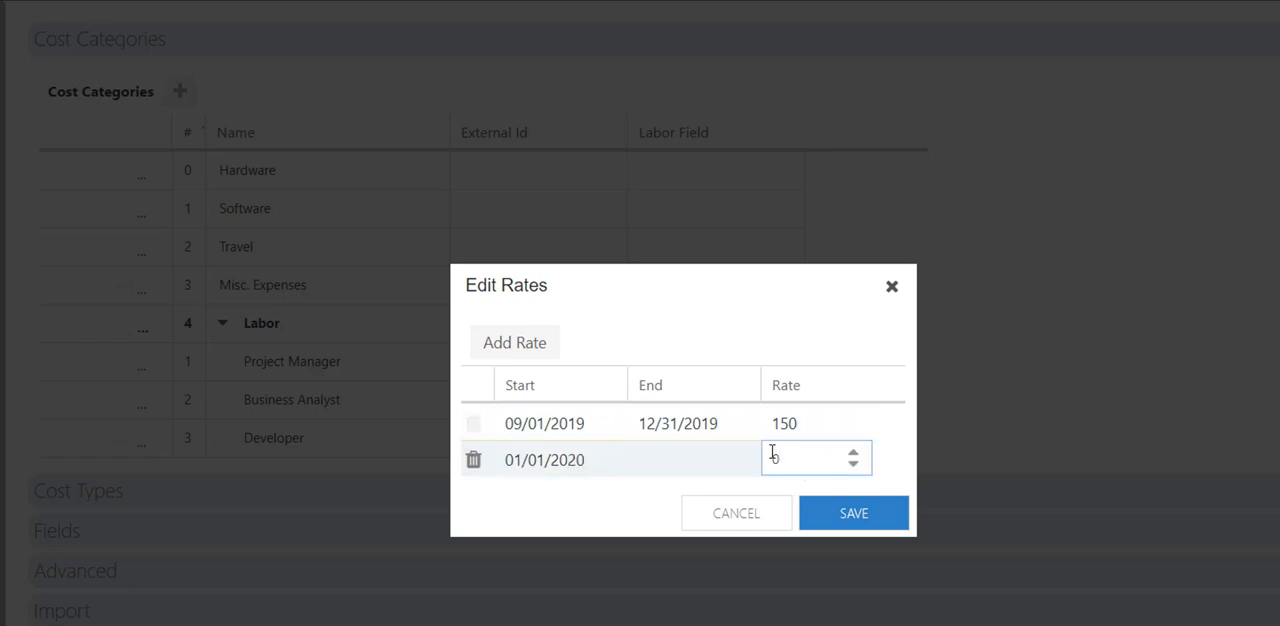
text(175)
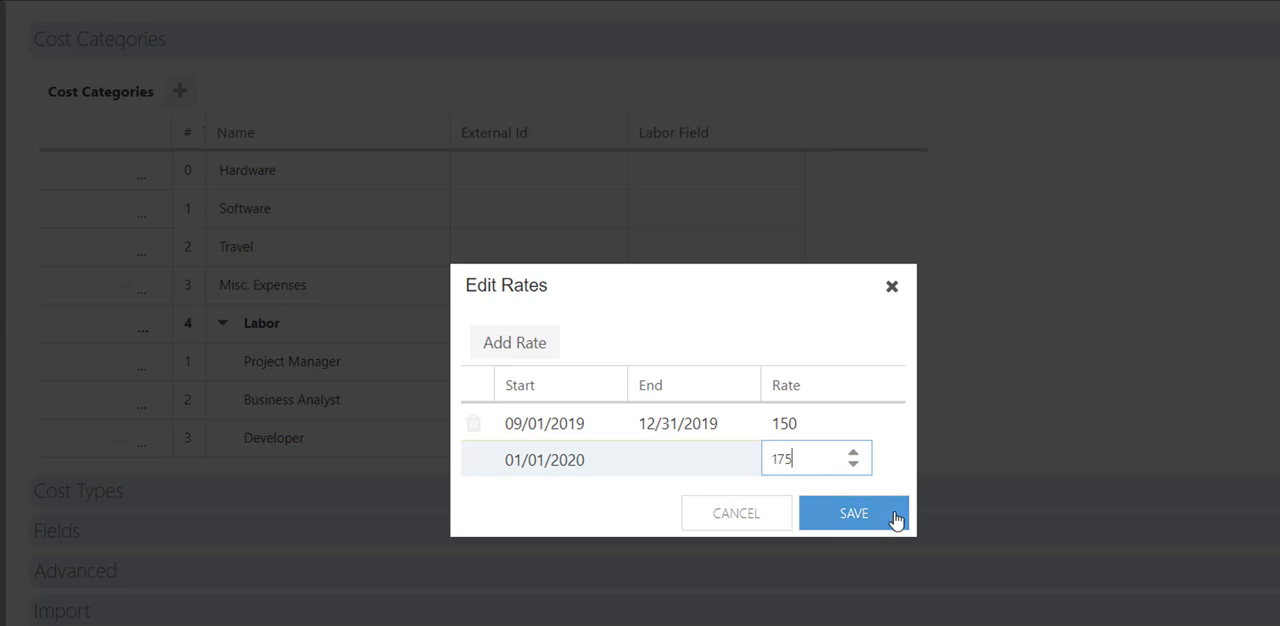
click(896, 519)
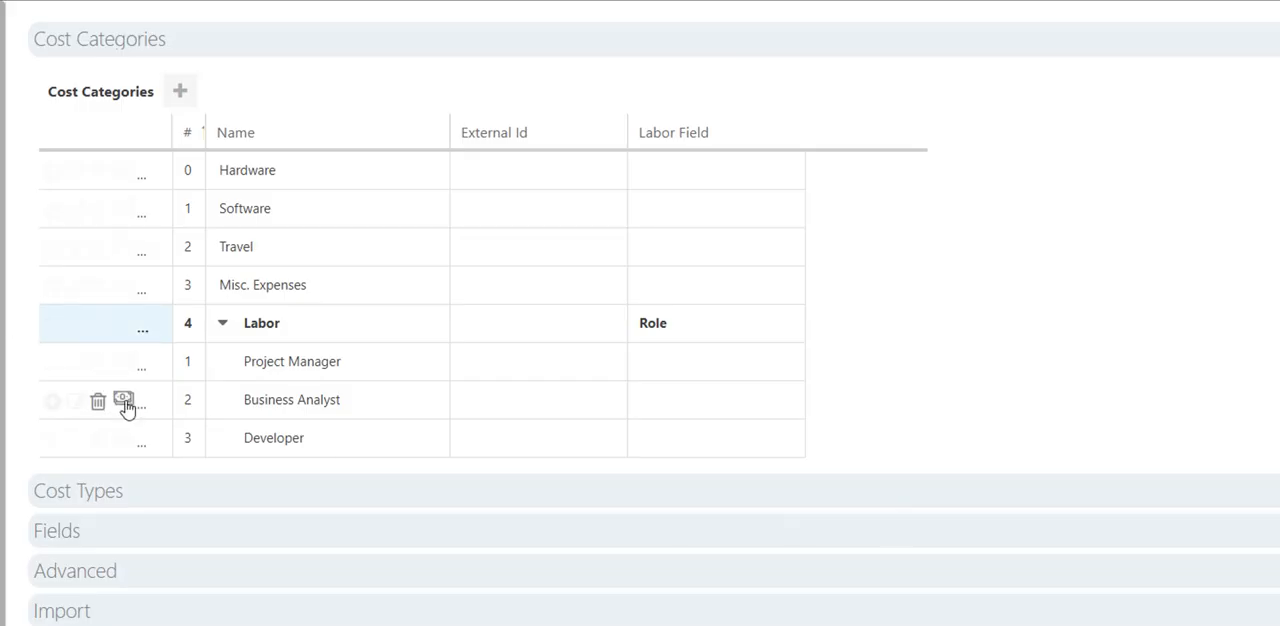
Give the Business Analyst category under Labor a rate of 150 starting 09/01/2019.
click(124, 402)
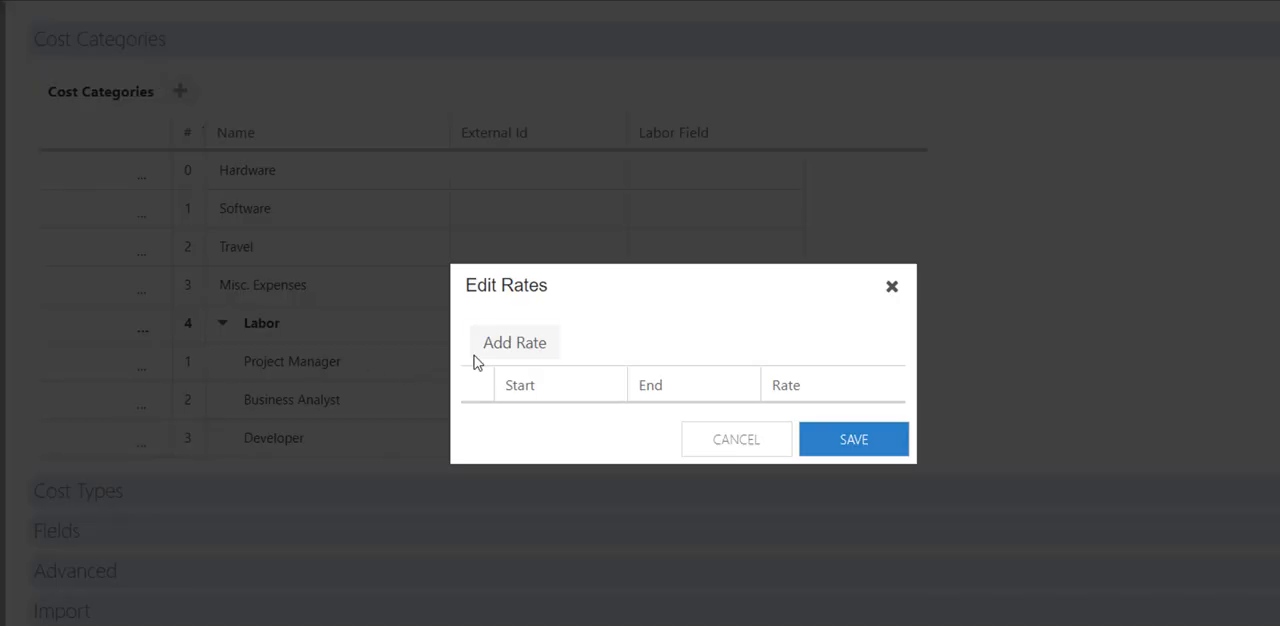
click(486, 358)
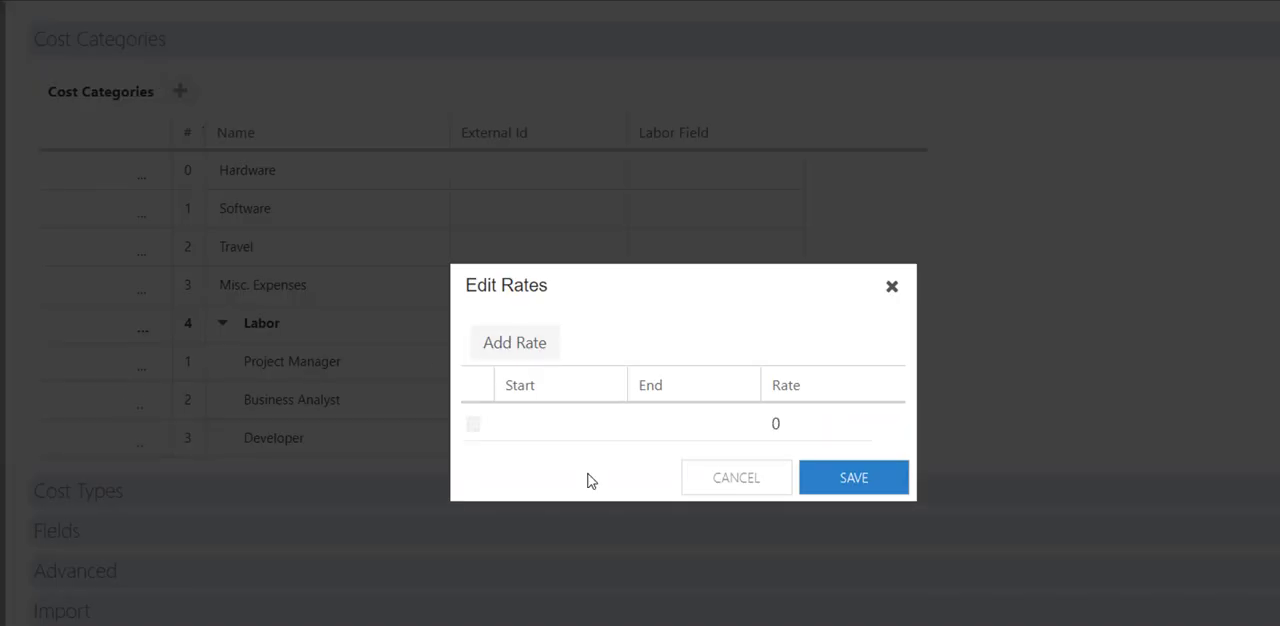
click(549, 429)
click(607, 424)
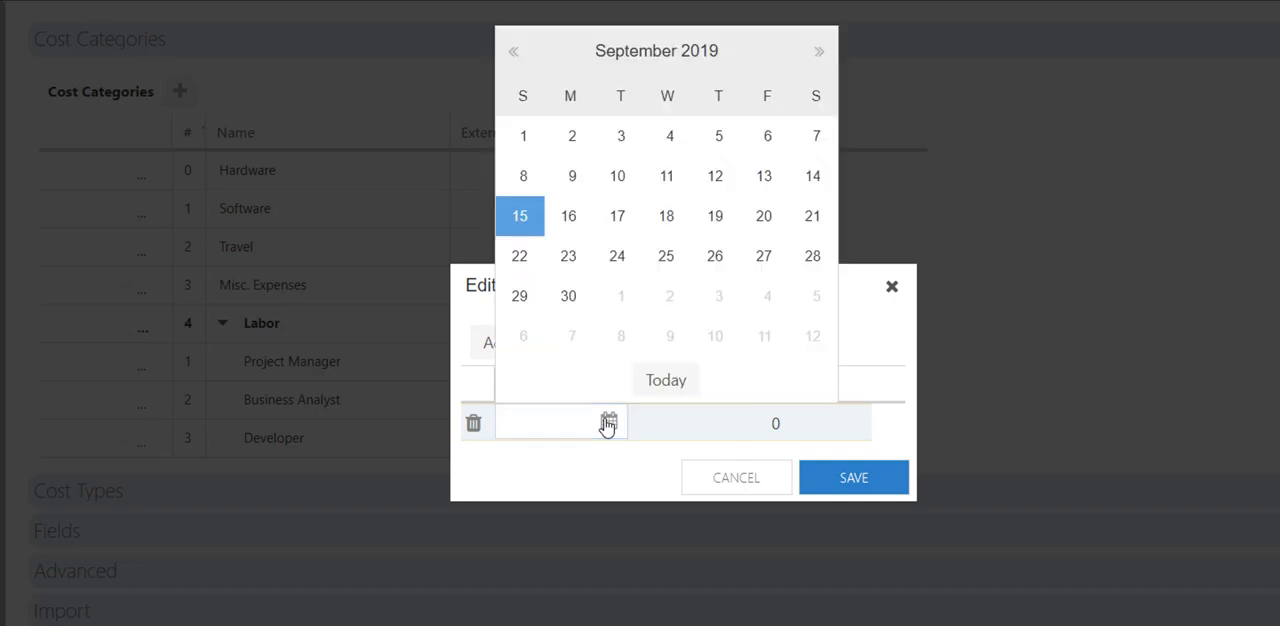
click(523, 137)
click(800, 427)
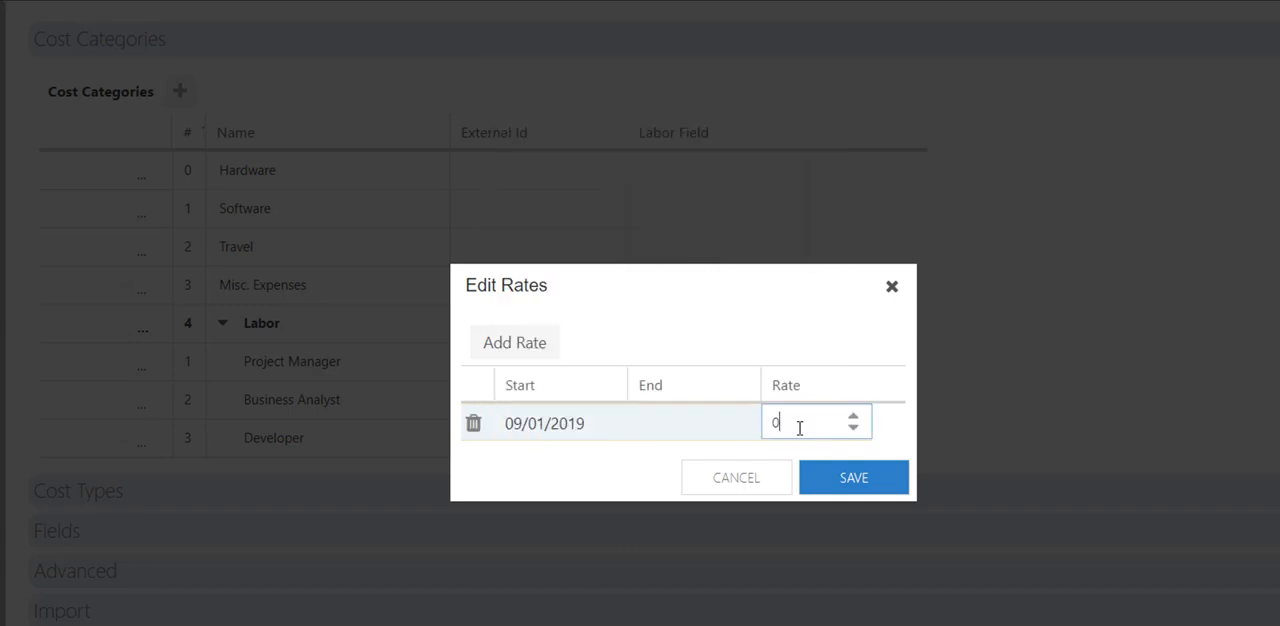
text(150)
click(837, 492)
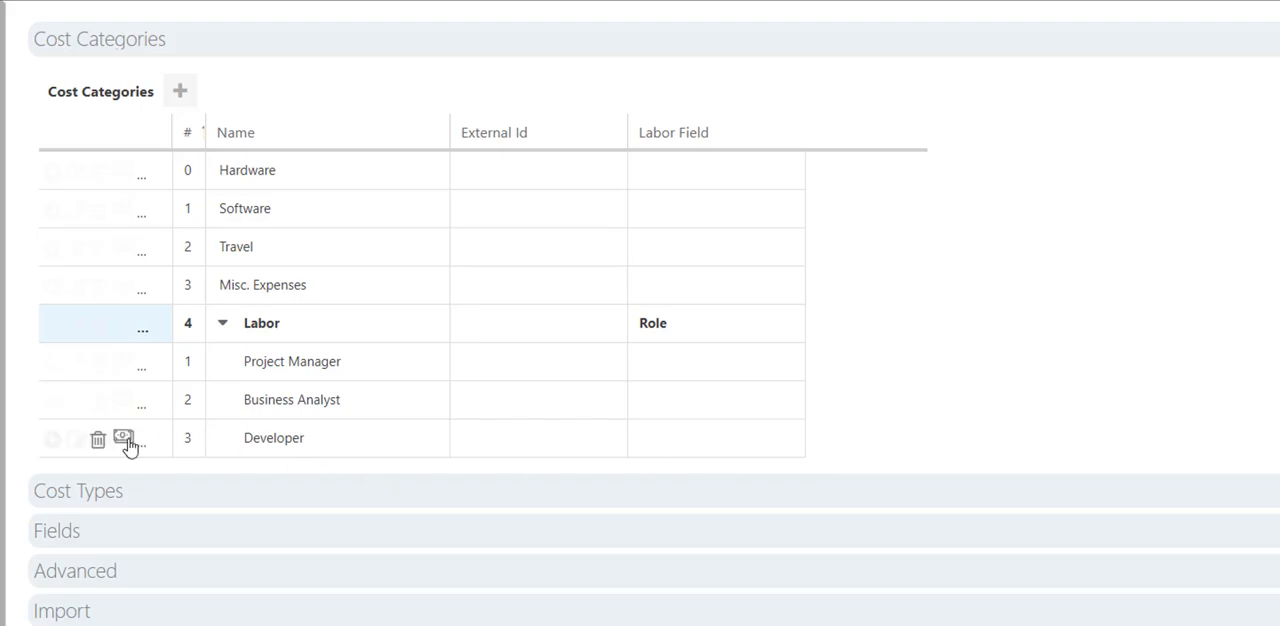
Give the Developer category under Labor a rate of 160 starting 09/01/2019.
click(125, 441)
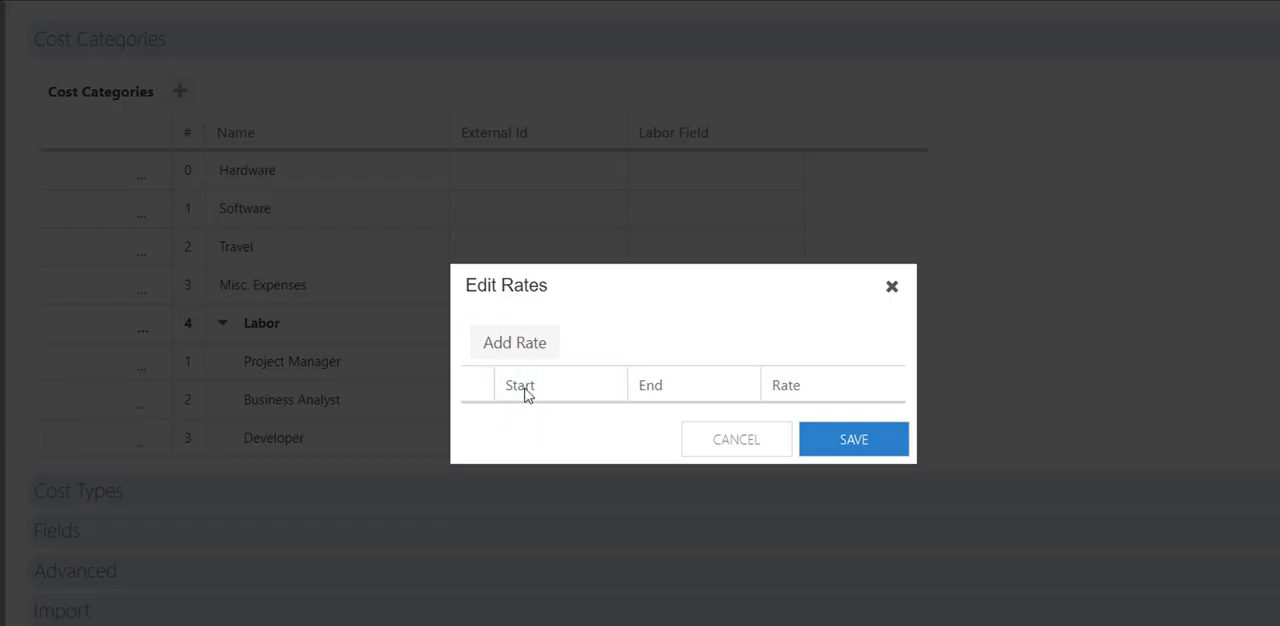
click(514, 342)
click(537, 421)
text(9)
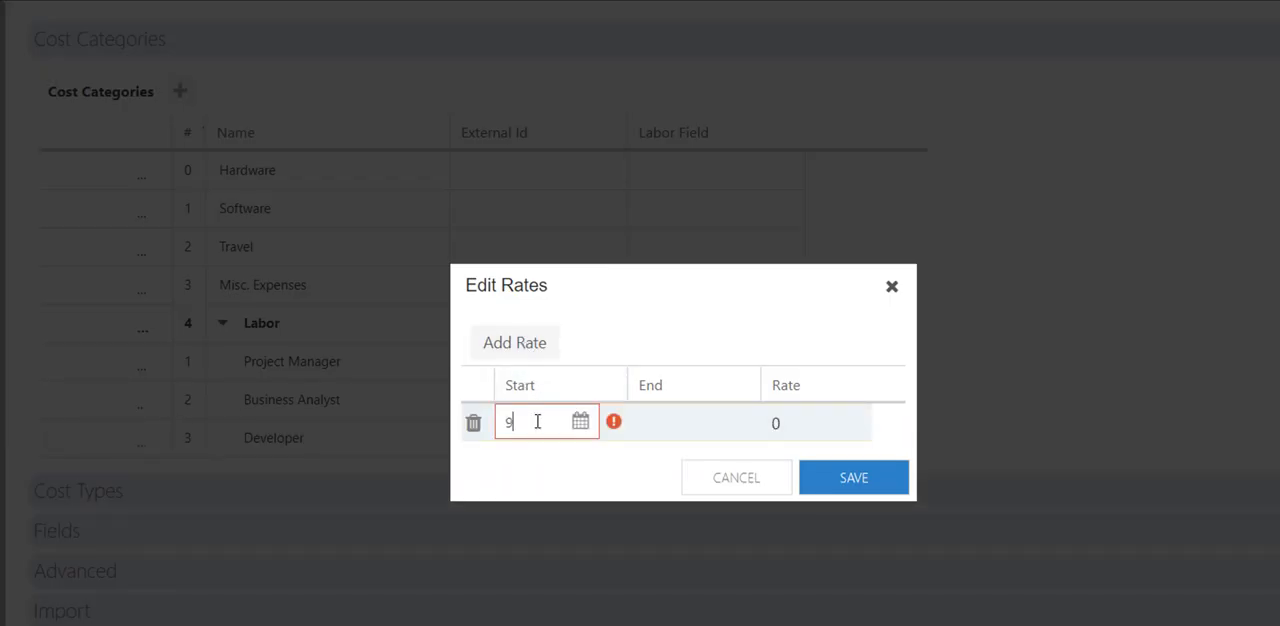
text(/1/2019)
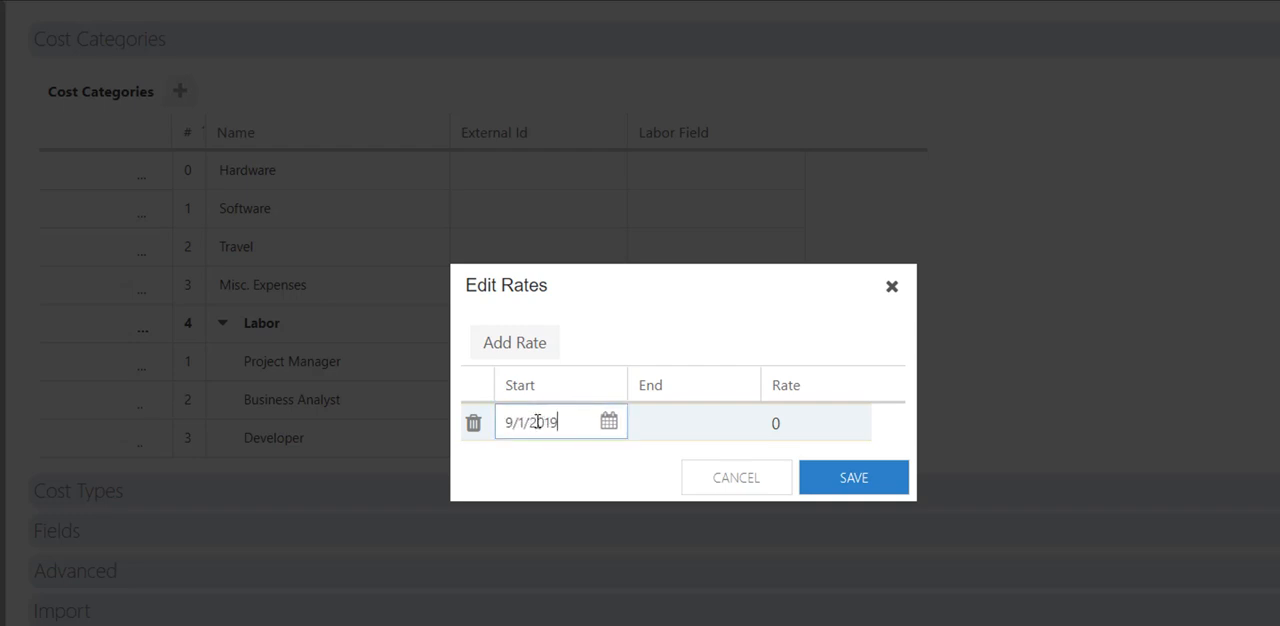
click(813, 427)
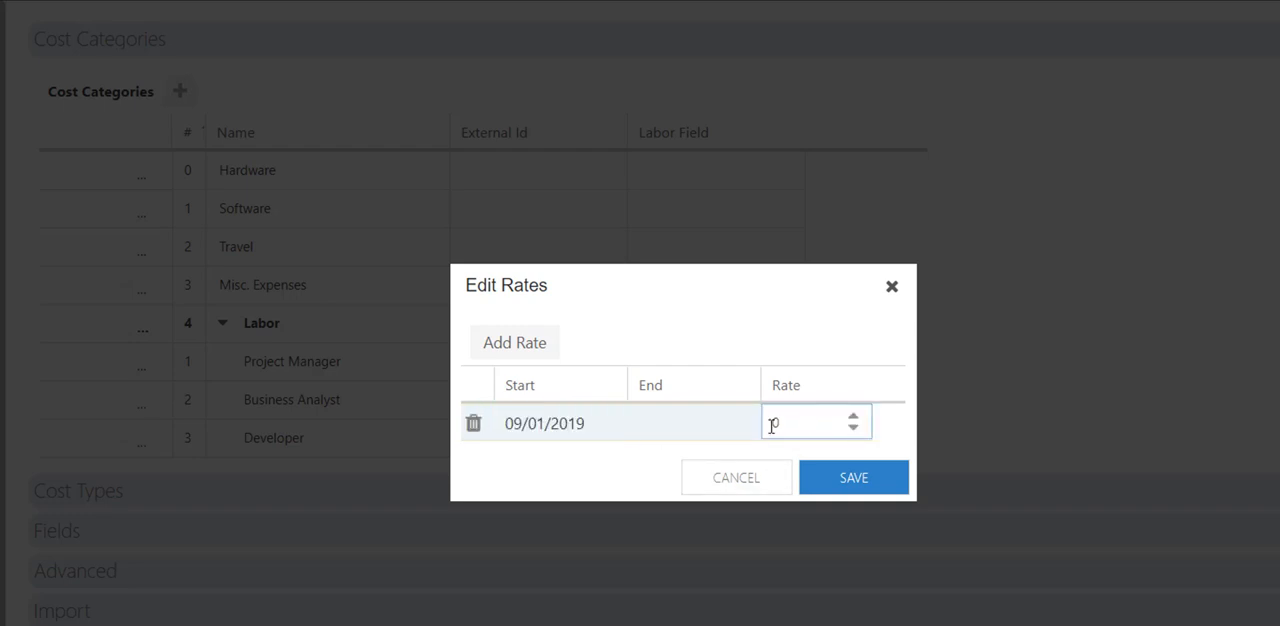
double_click(772, 426)
text(160)
click(858, 477)
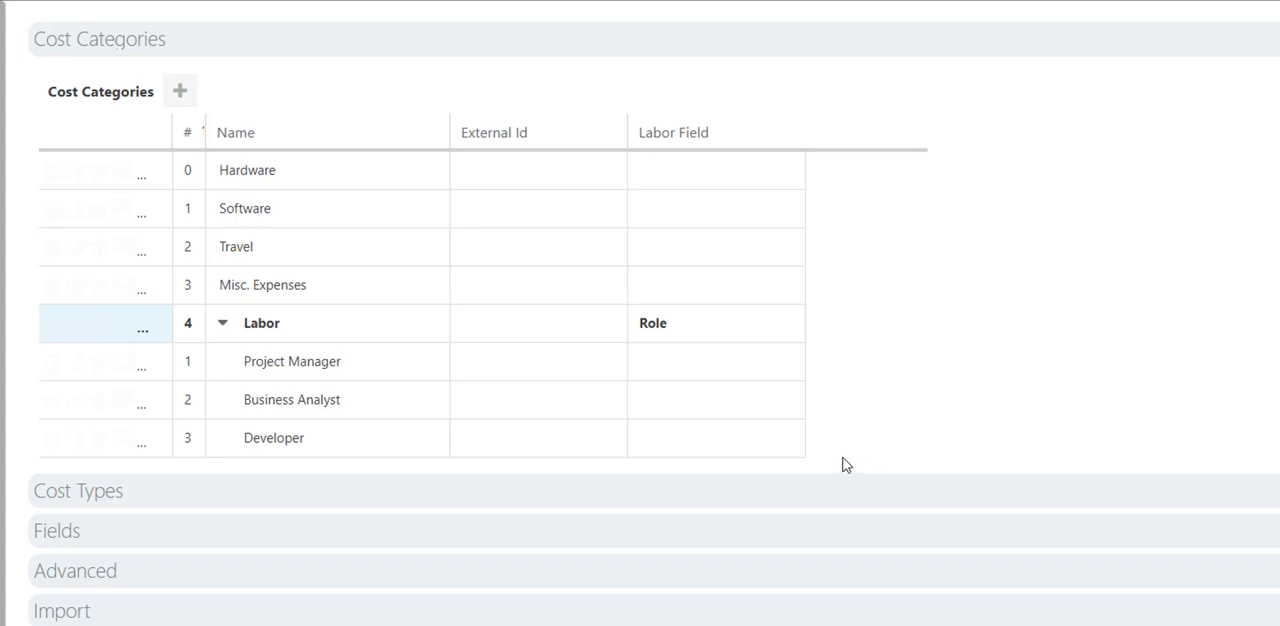
Start a new cost type named "Budget" with the Total of Cost Type method and Budget as its field.
click(142, 504)
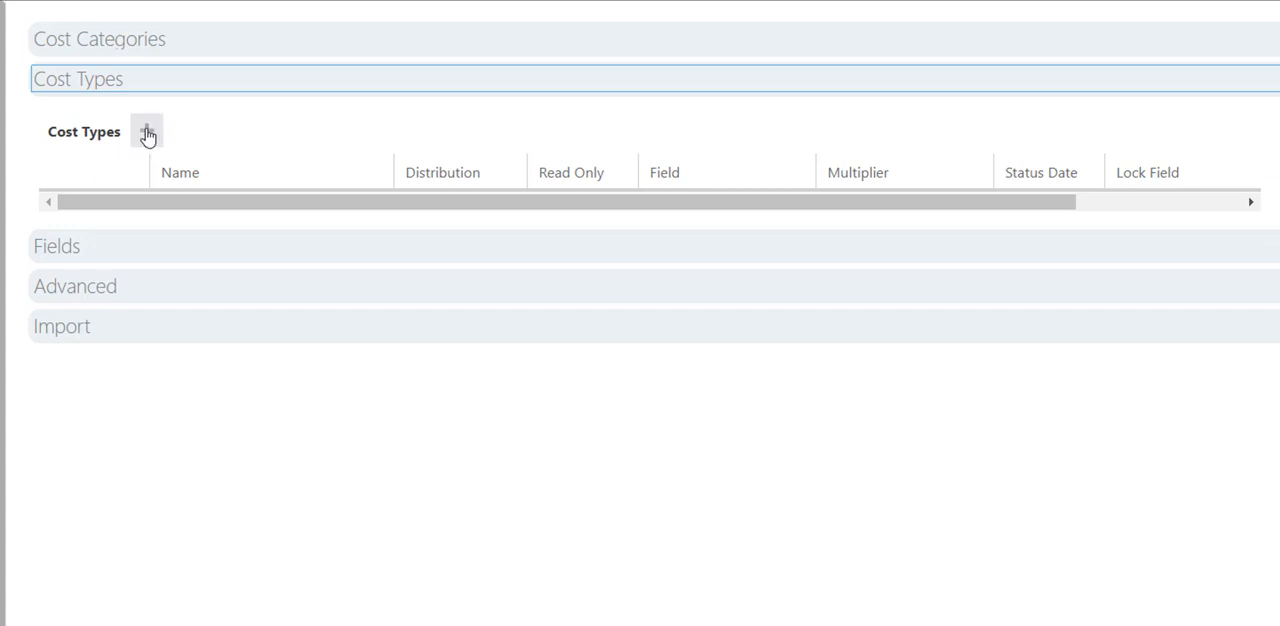
click(147, 136)
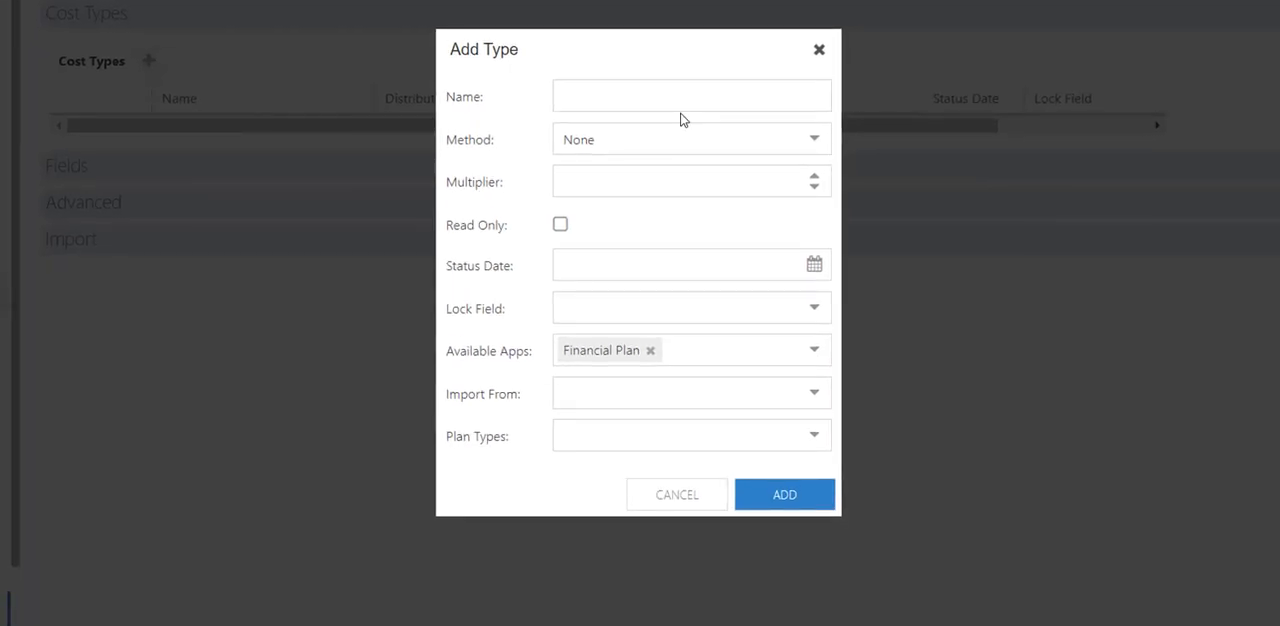
click(680, 107)
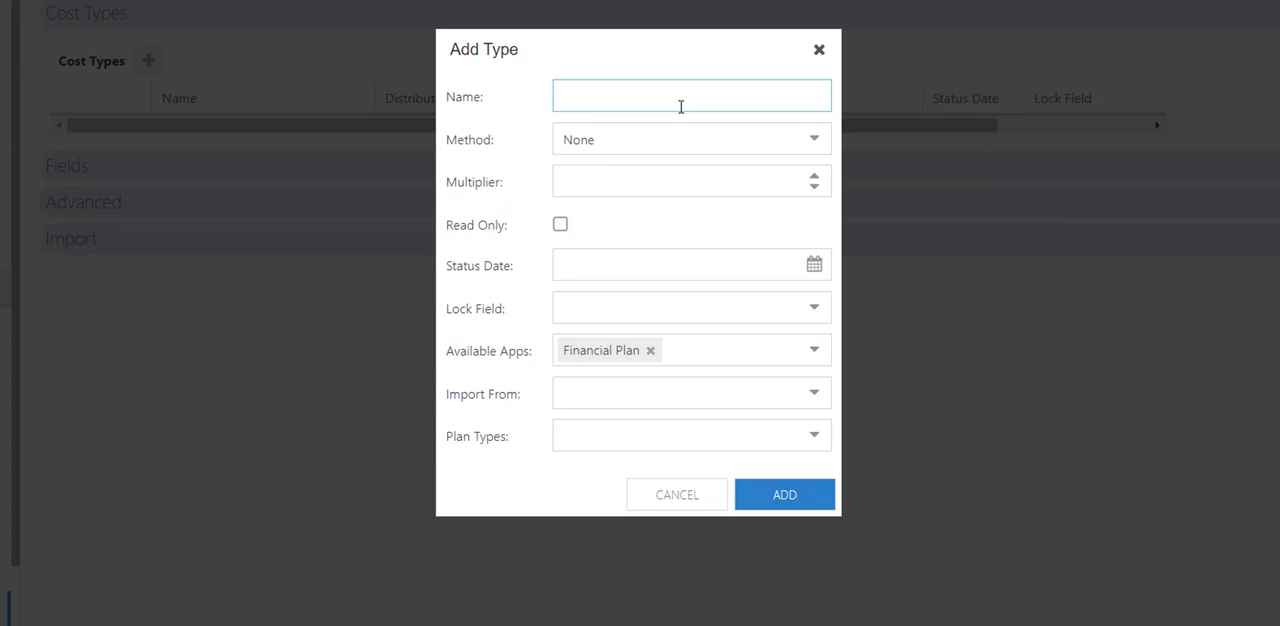
text(Budget)
click(694, 138)
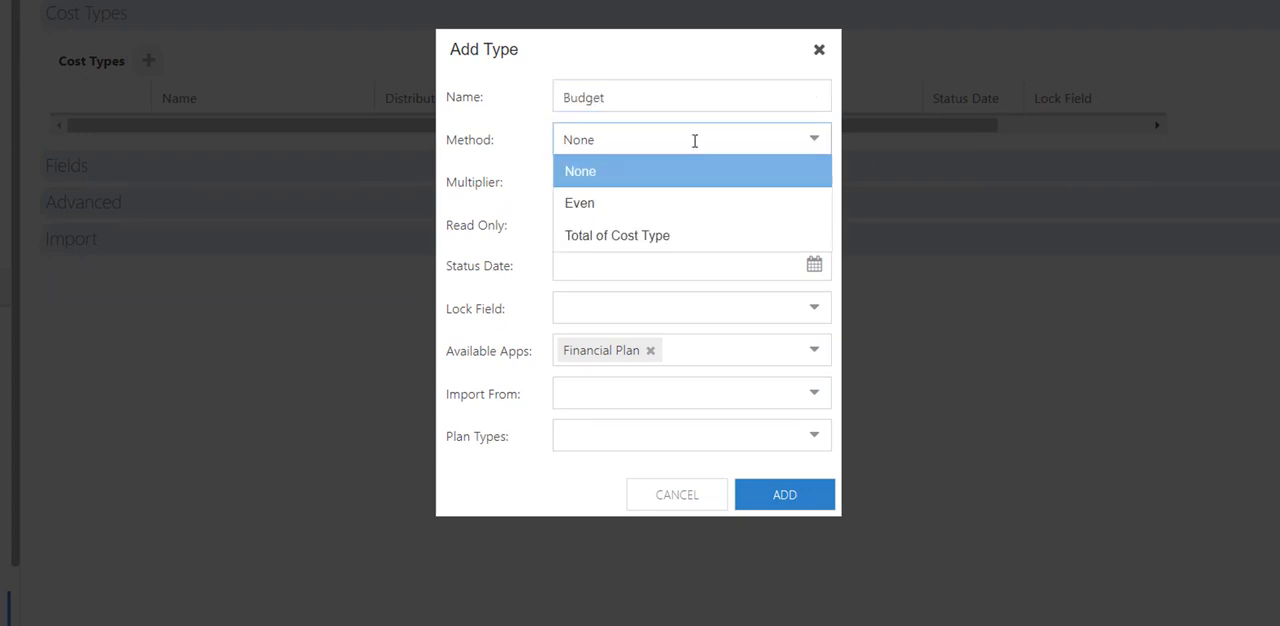
click(679, 237)
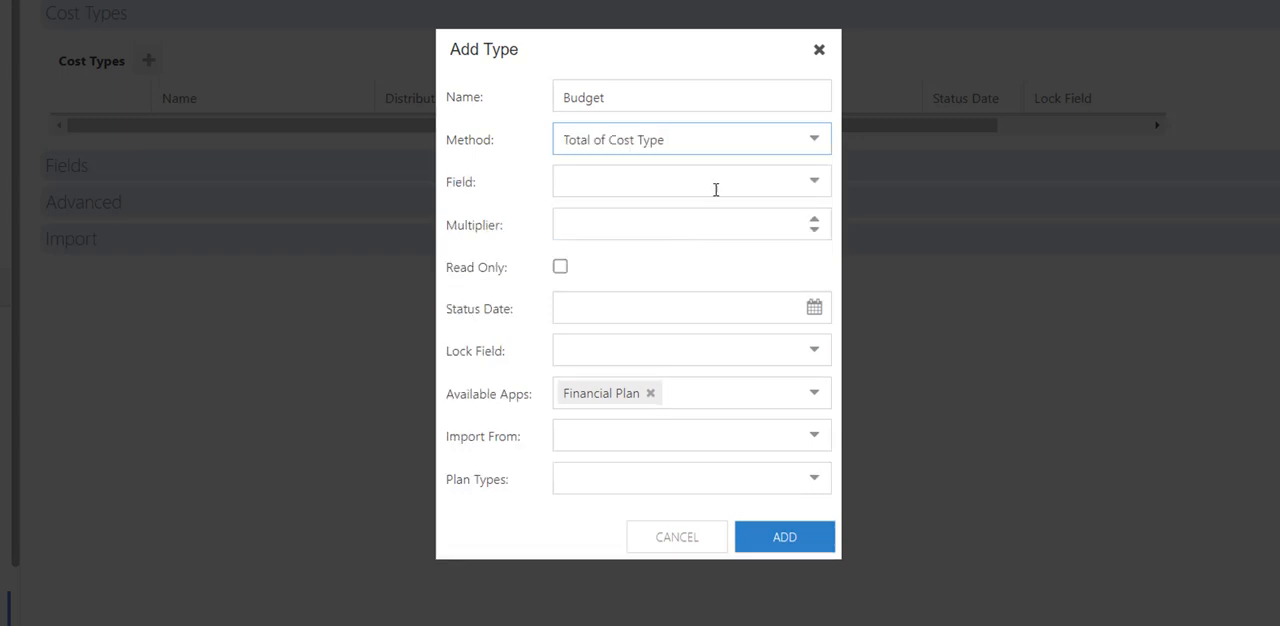
click(588, 180)
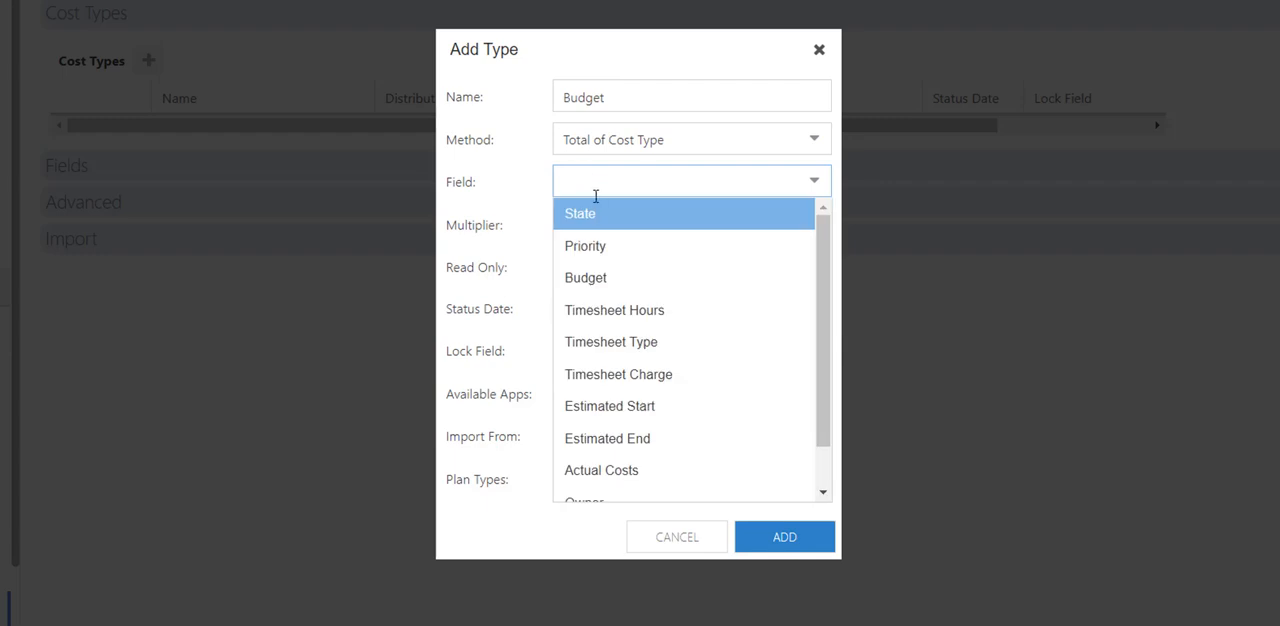
click(585, 279)
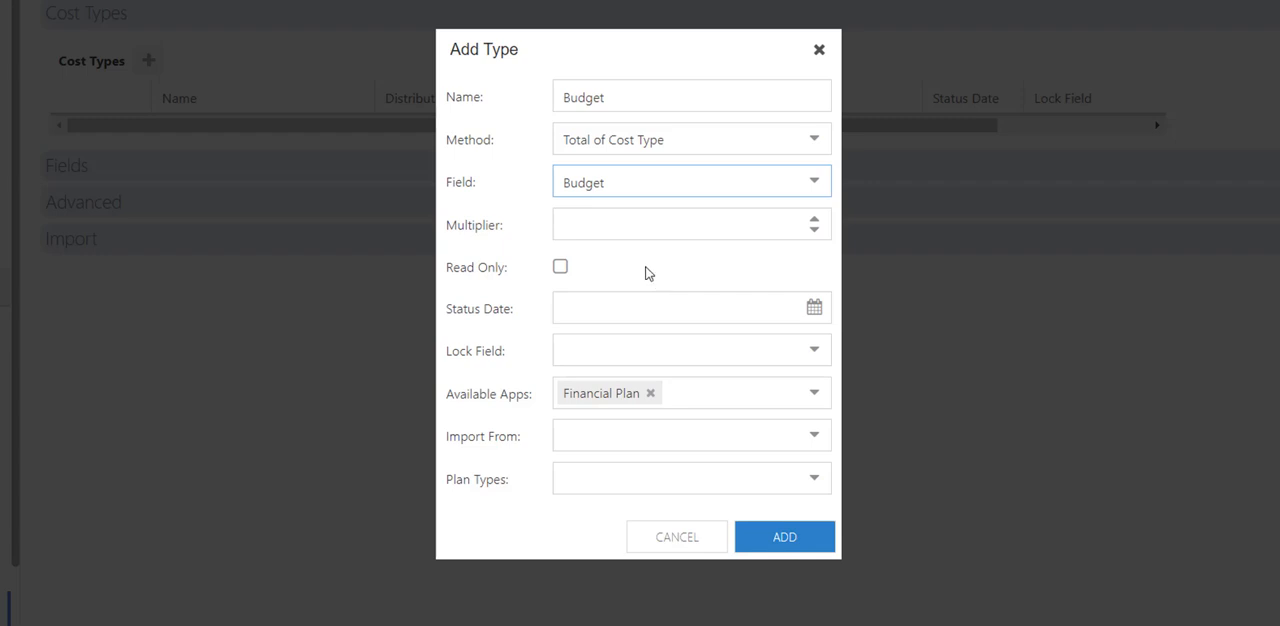
Check the app, import source and plan type choices, and add the Budget cost type with only Financial Plan as its available app.
click(813, 396)
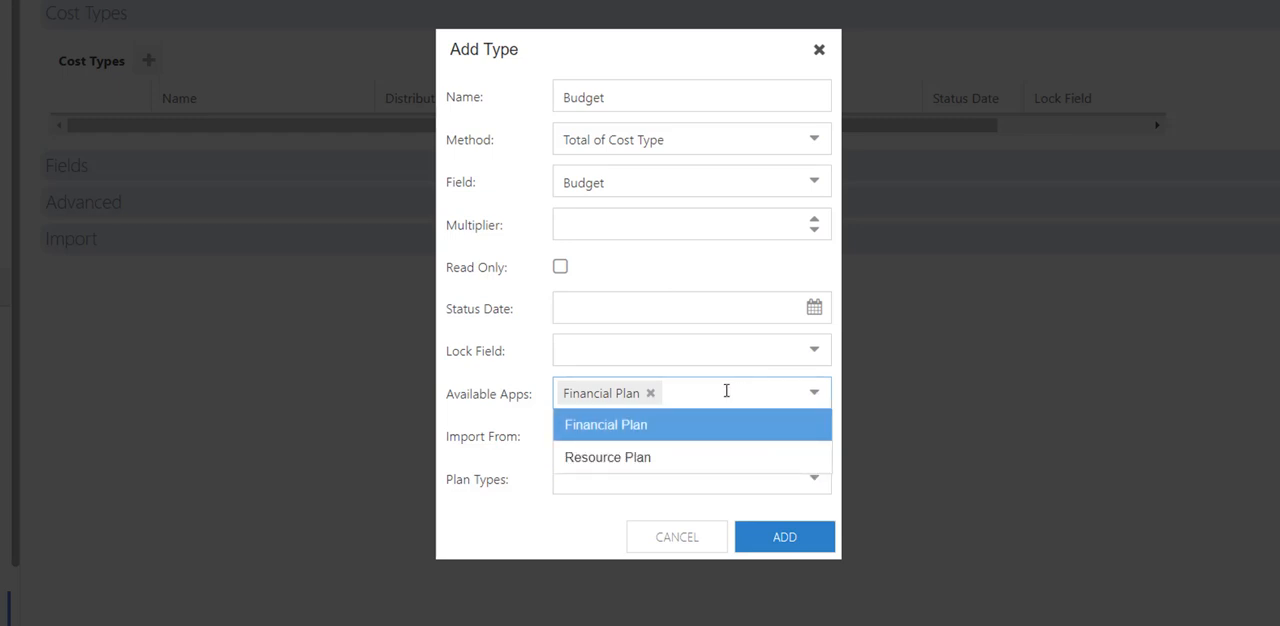
click(556, 414)
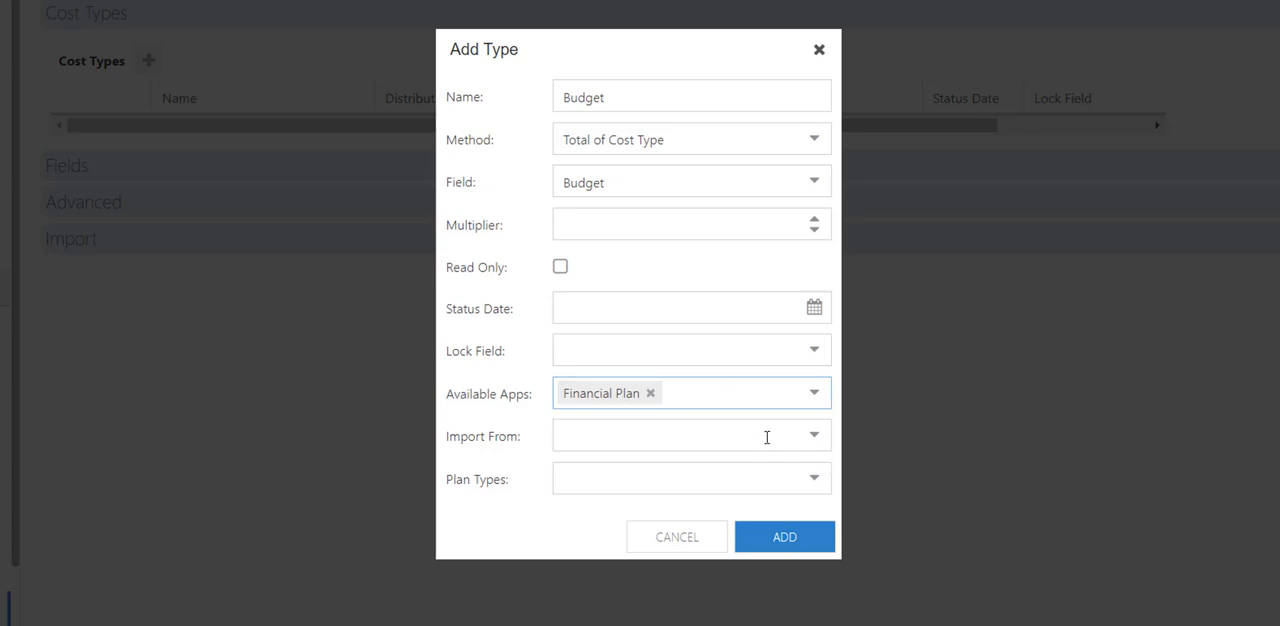
click(812, 442)
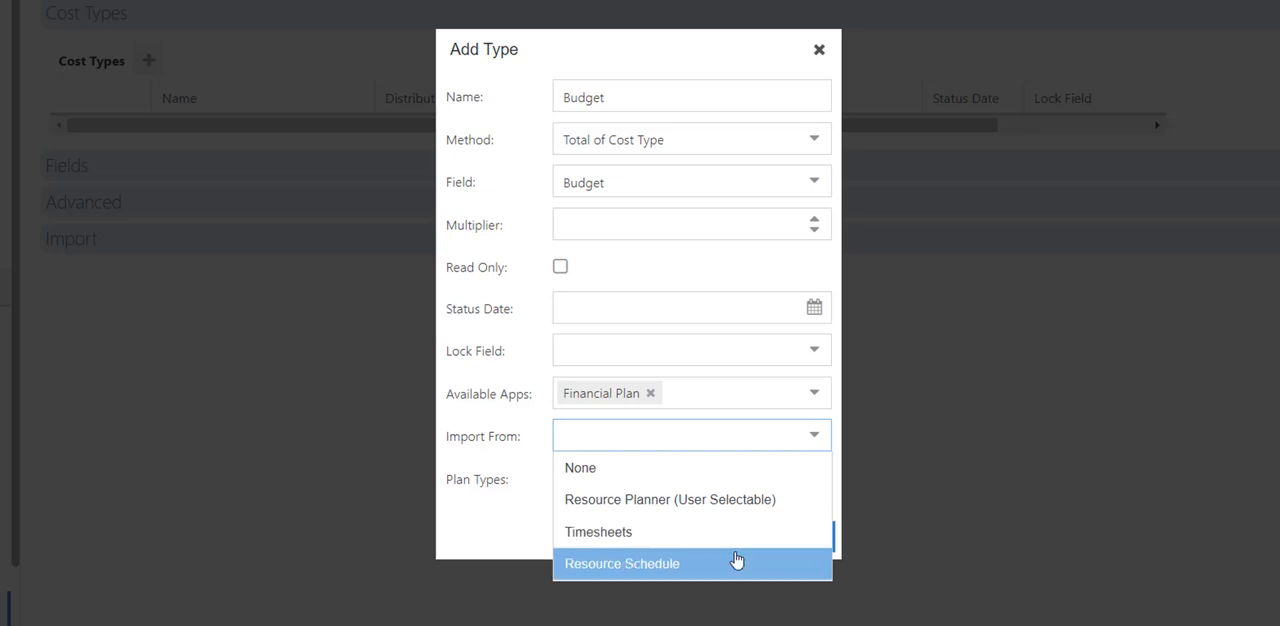
click(464, 517)
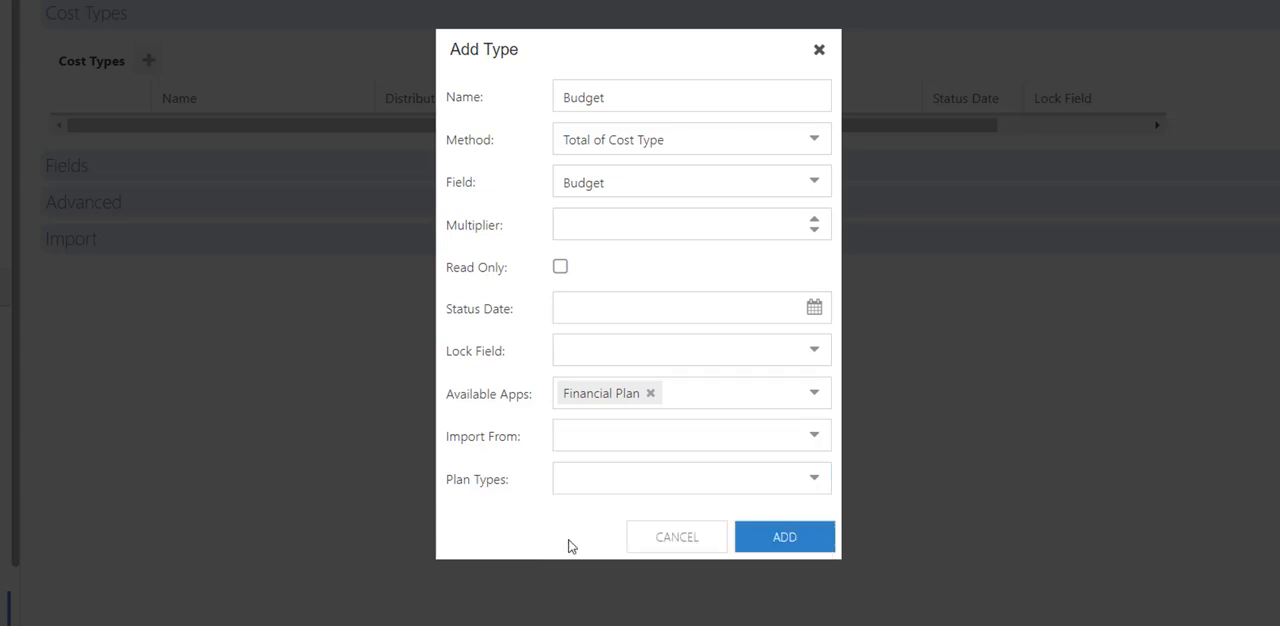
click(643, 481)
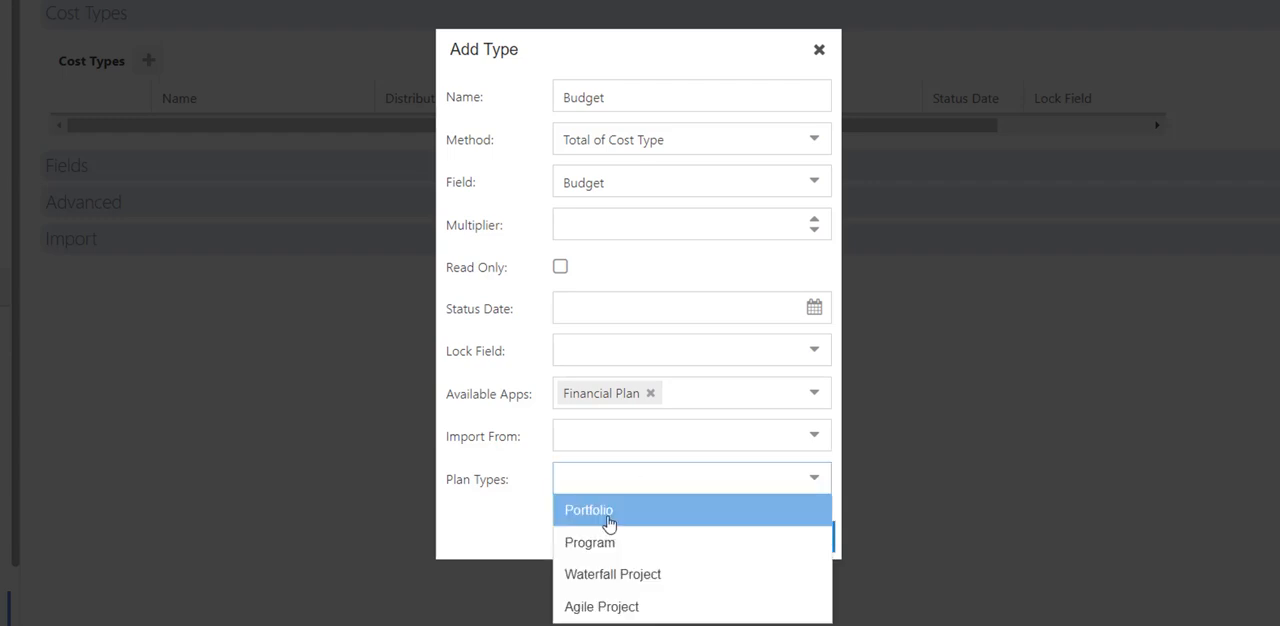
click(515, 515)
click(782, 539)
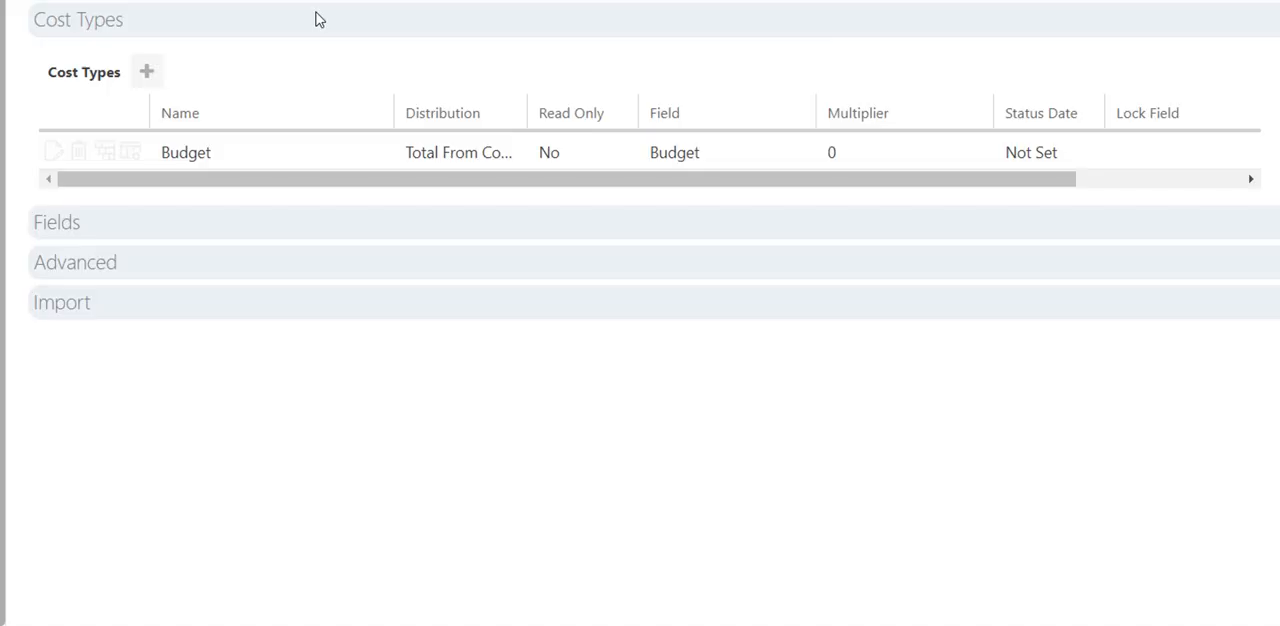
Add a cost type named "Actual Costs" with the Total of Cost Type method and Actual Costs as its field.
click(150, 75)
click(654, 104)
text(A)
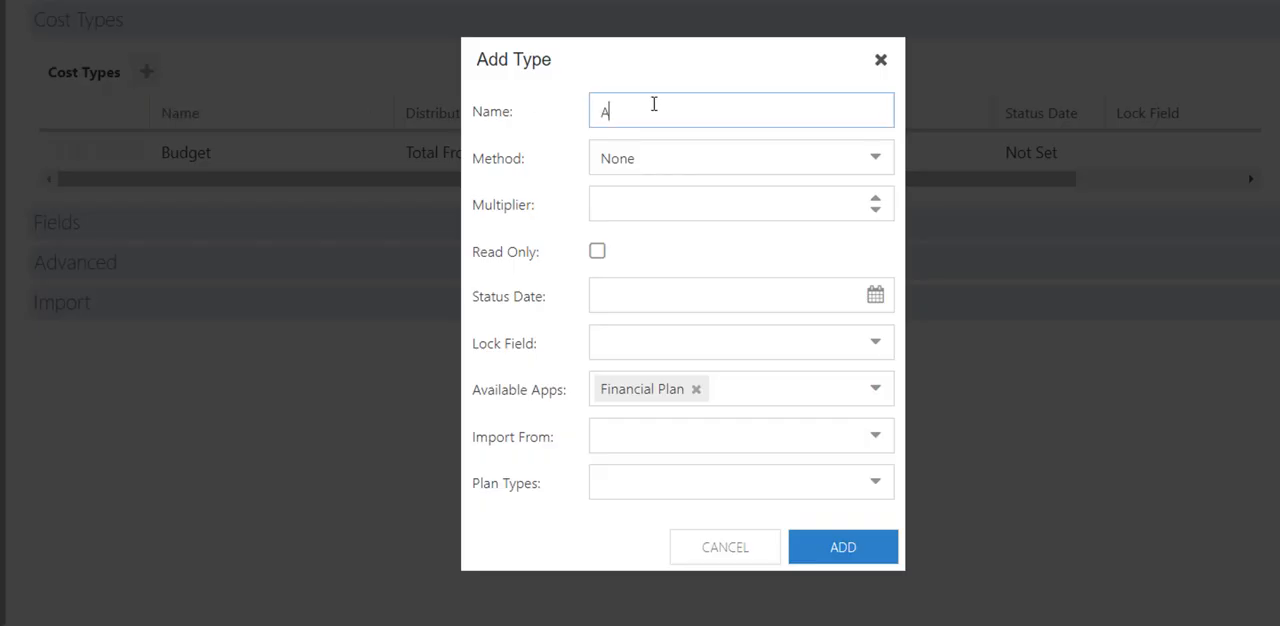
text(ctual Costs)
click(686, 157)
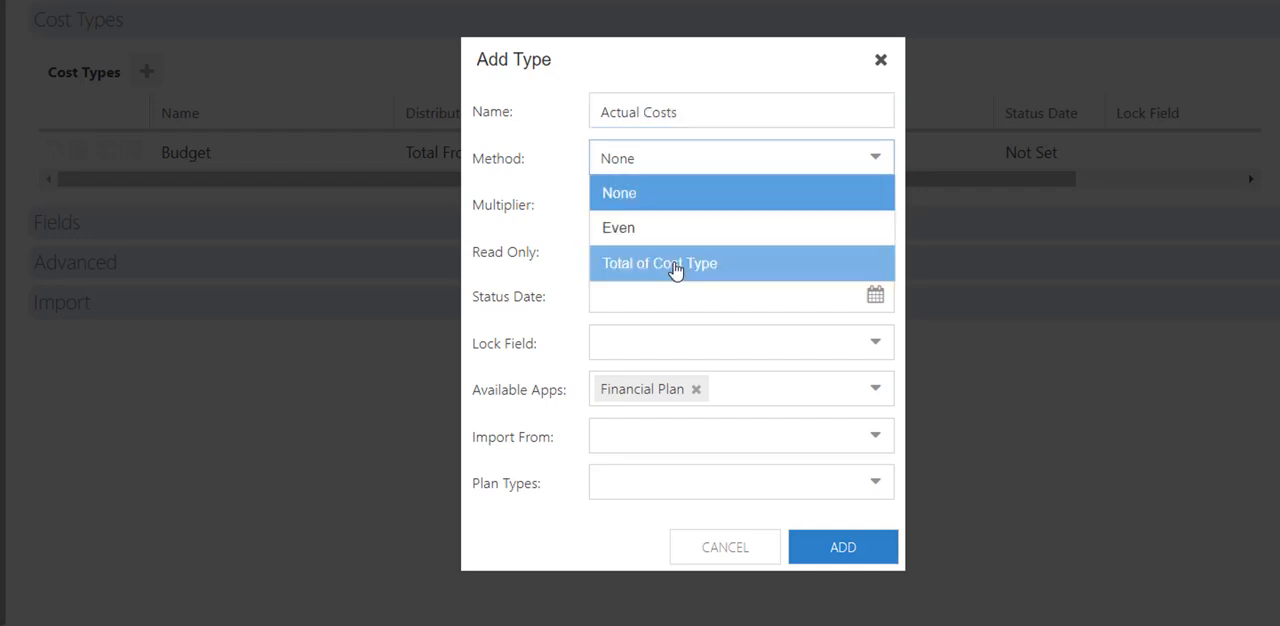
click(677, 268)
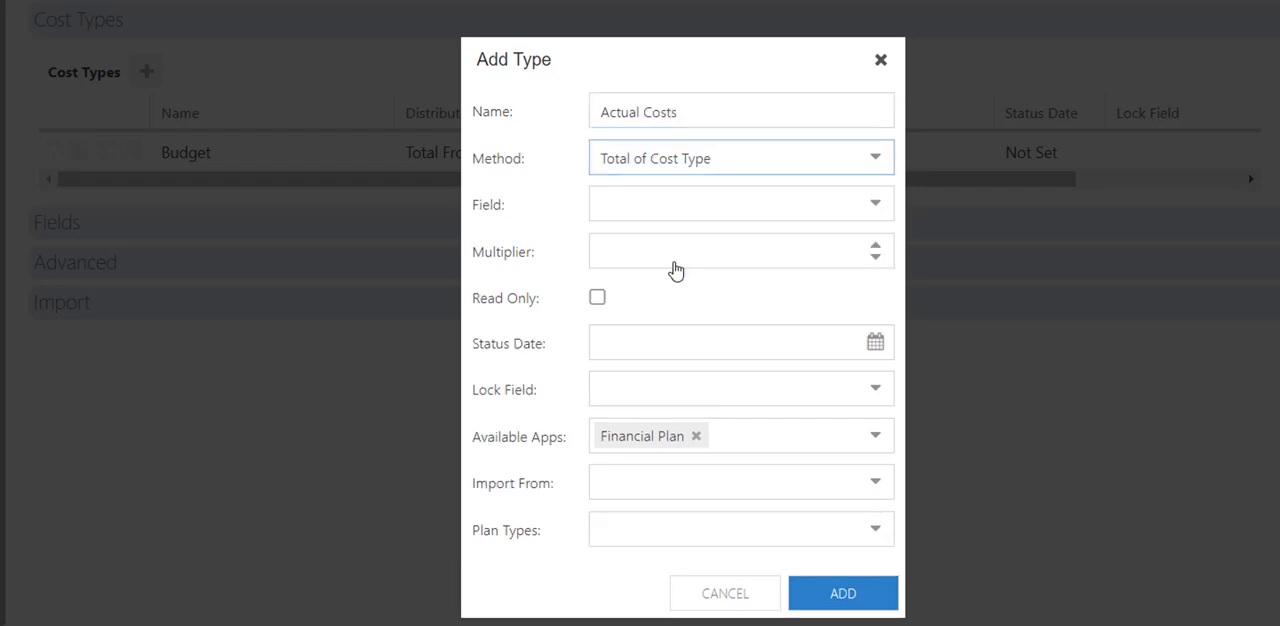
click(694, 215)
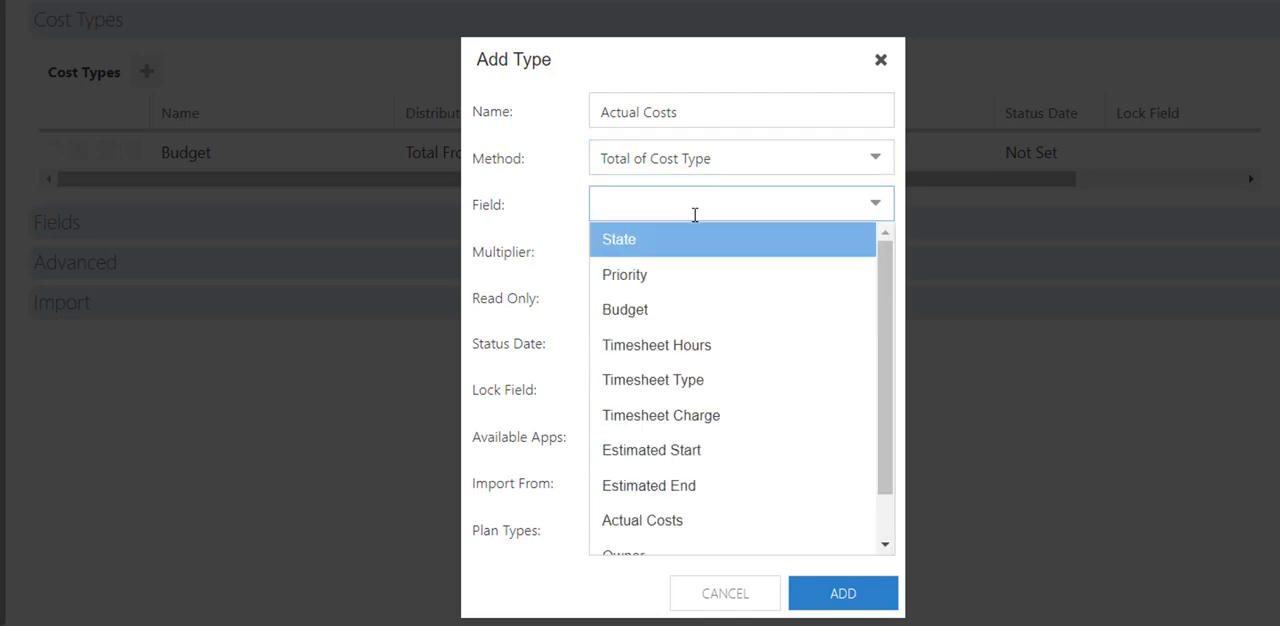
scroll(657, 380, down, 1)
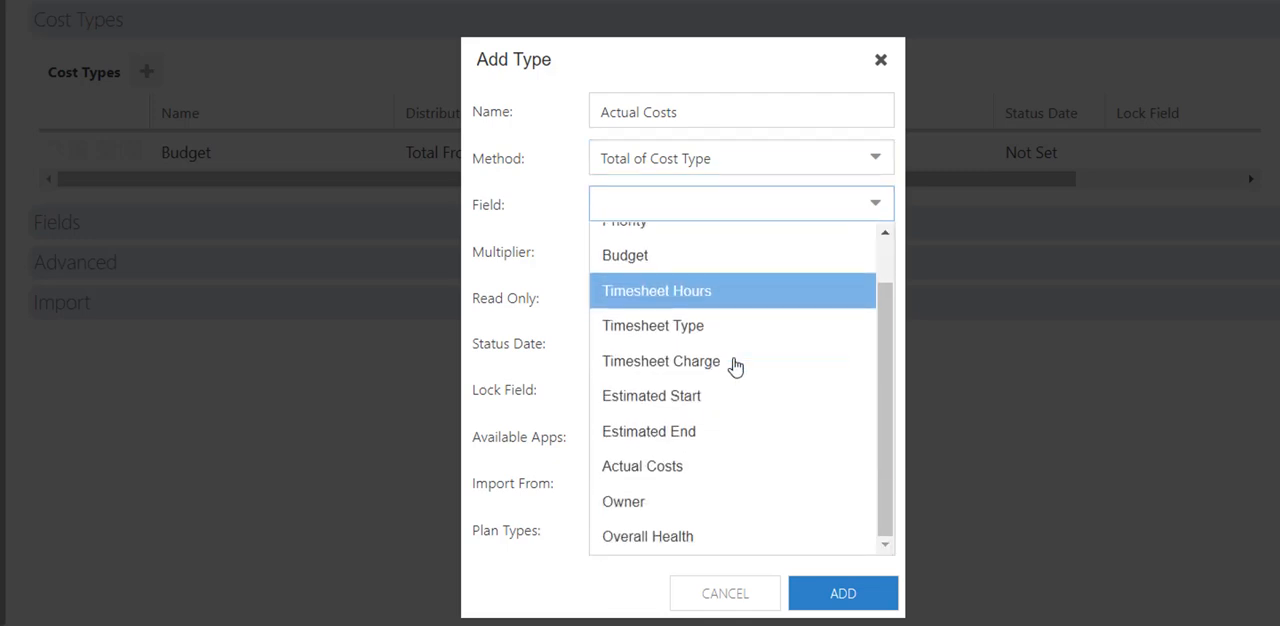
click(648, 470)
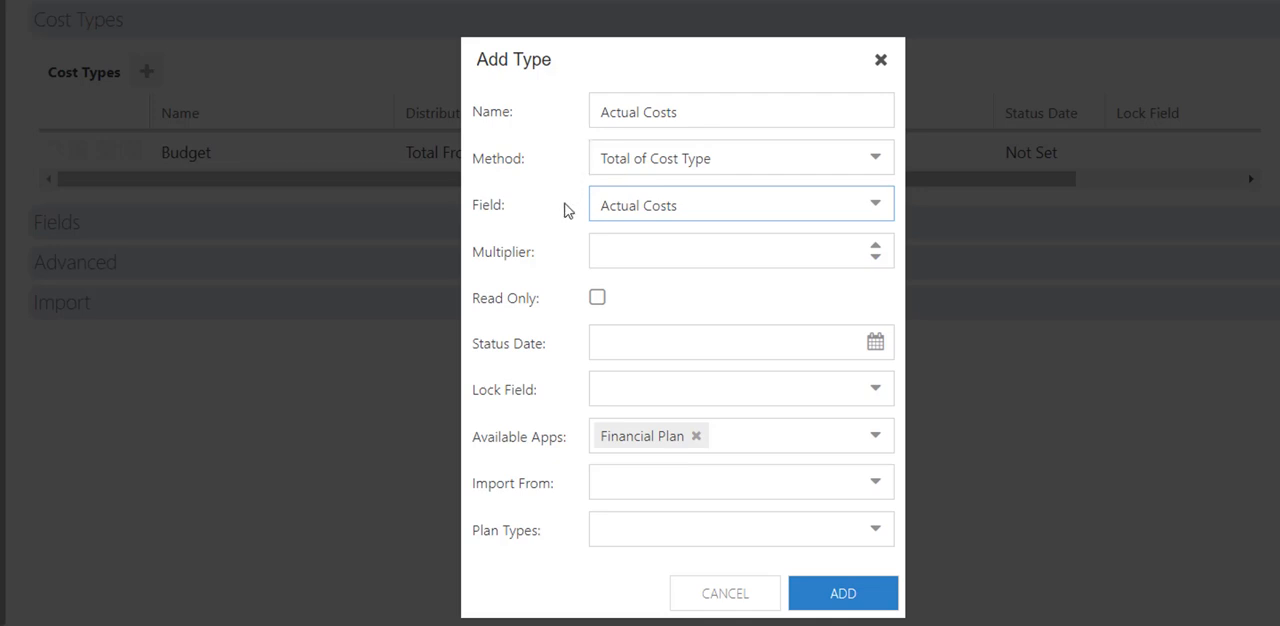
click(870, 606)
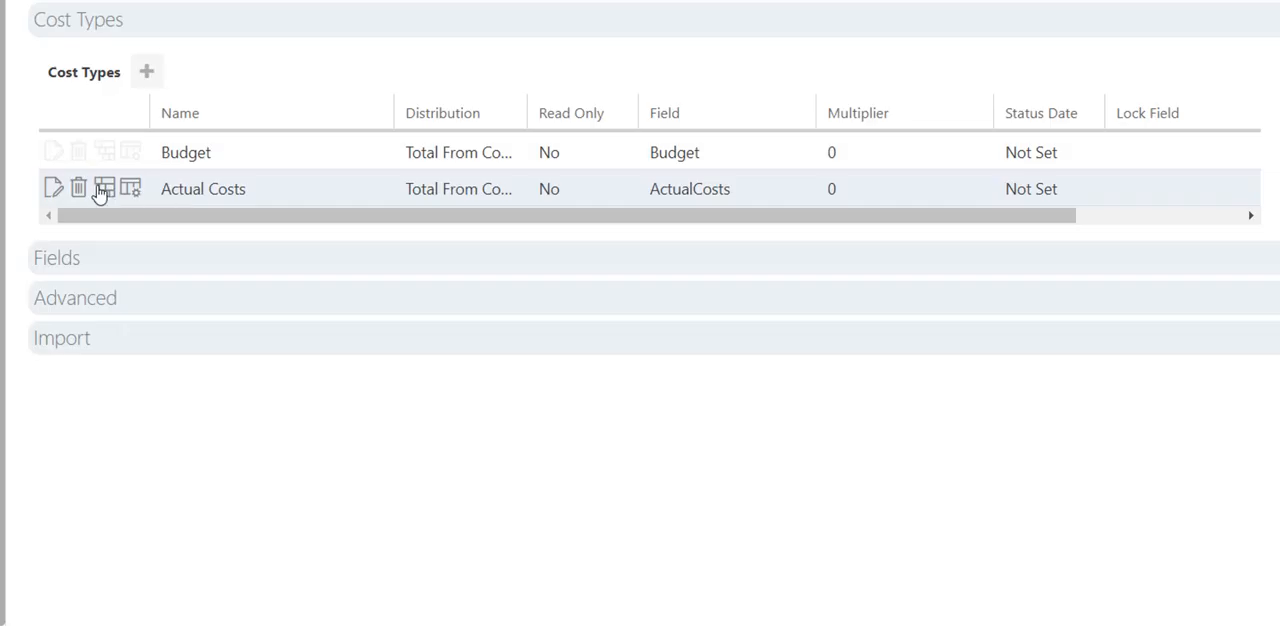
Assign the Waterfall Project and Agile Project plan types to the Actual Costs cost type and save it.
click(54, 195)
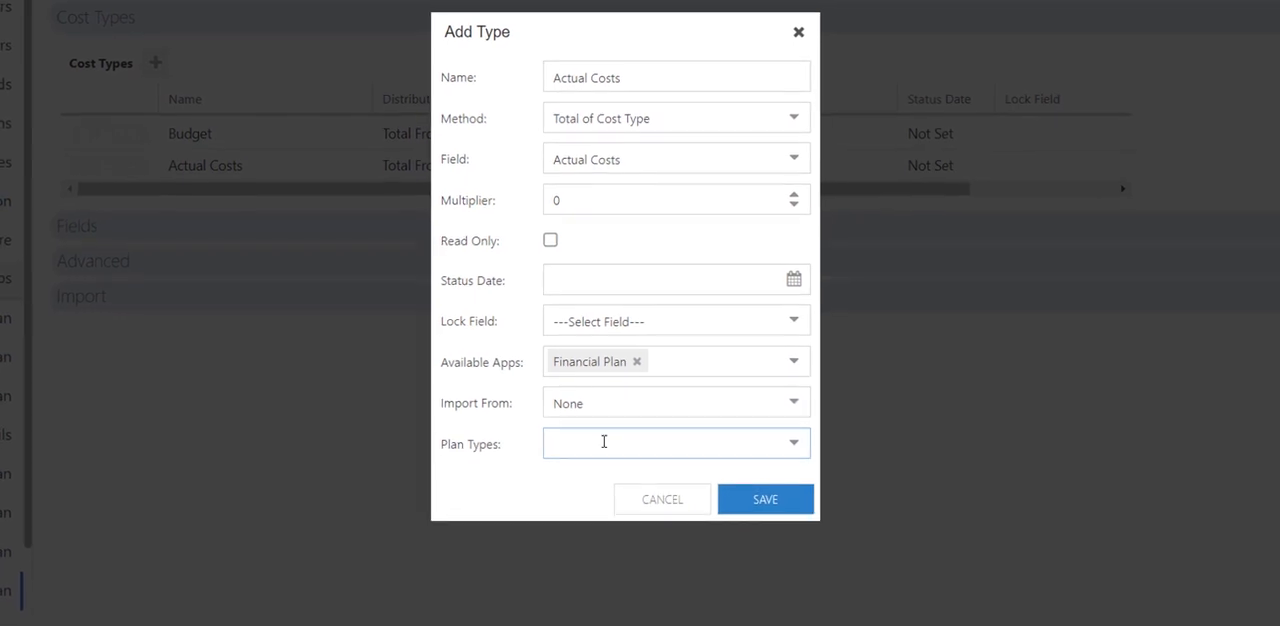
click(795, 446)
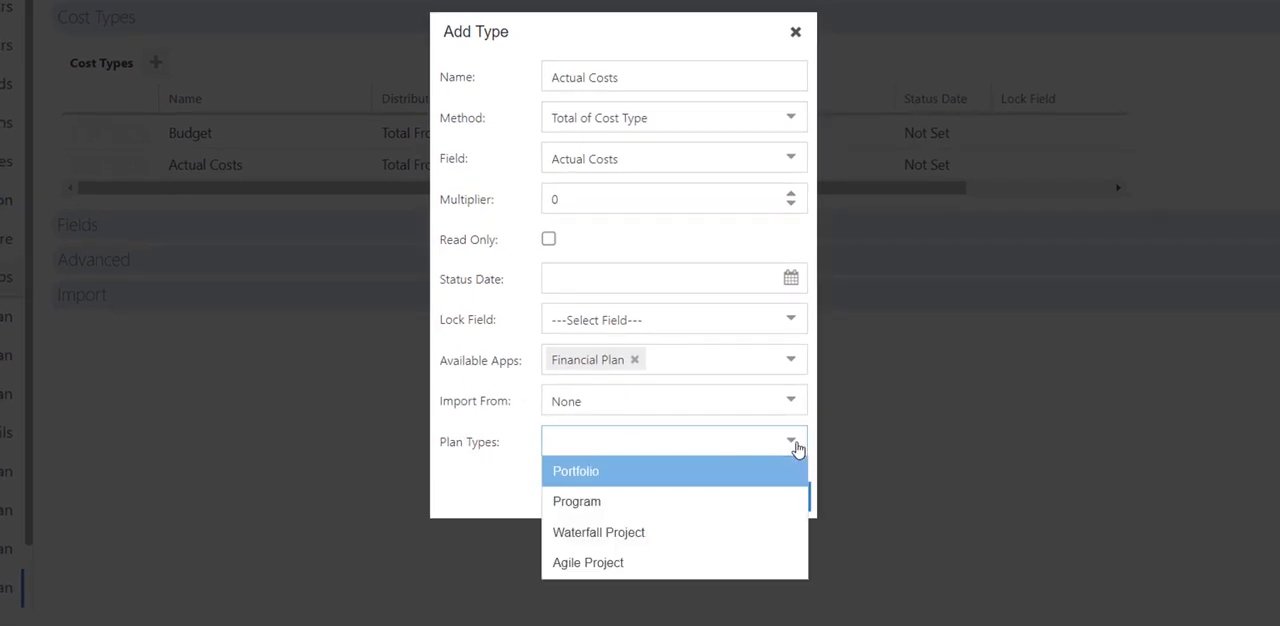
click(647, 533)
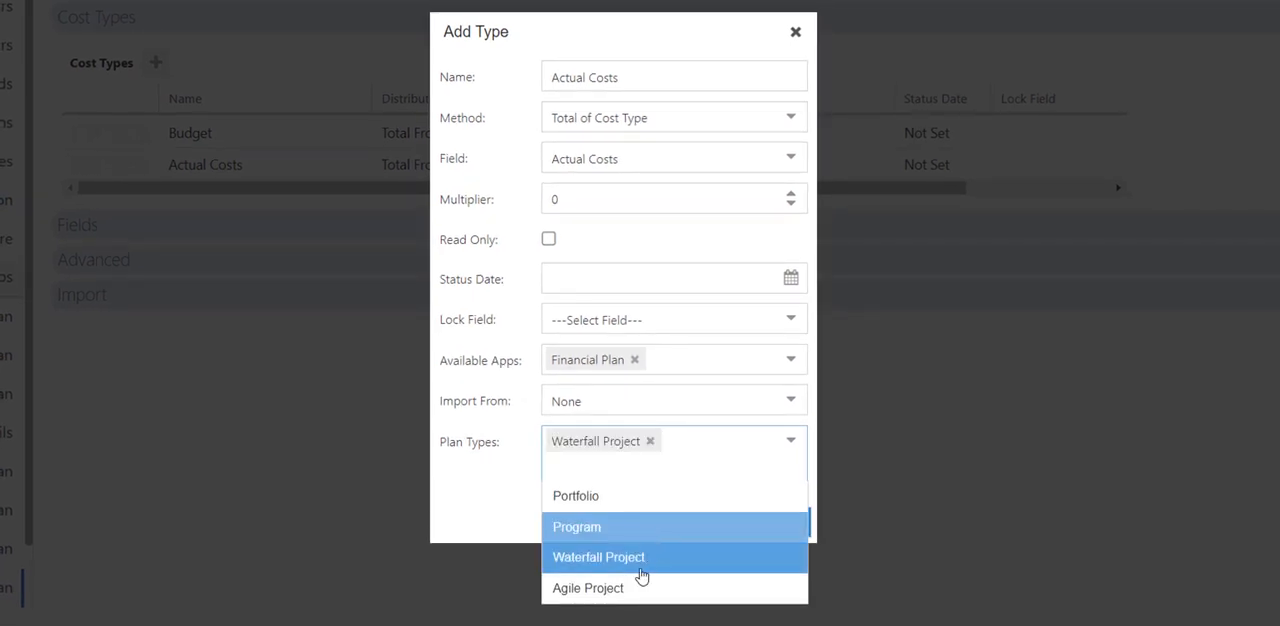
click(630, 590)
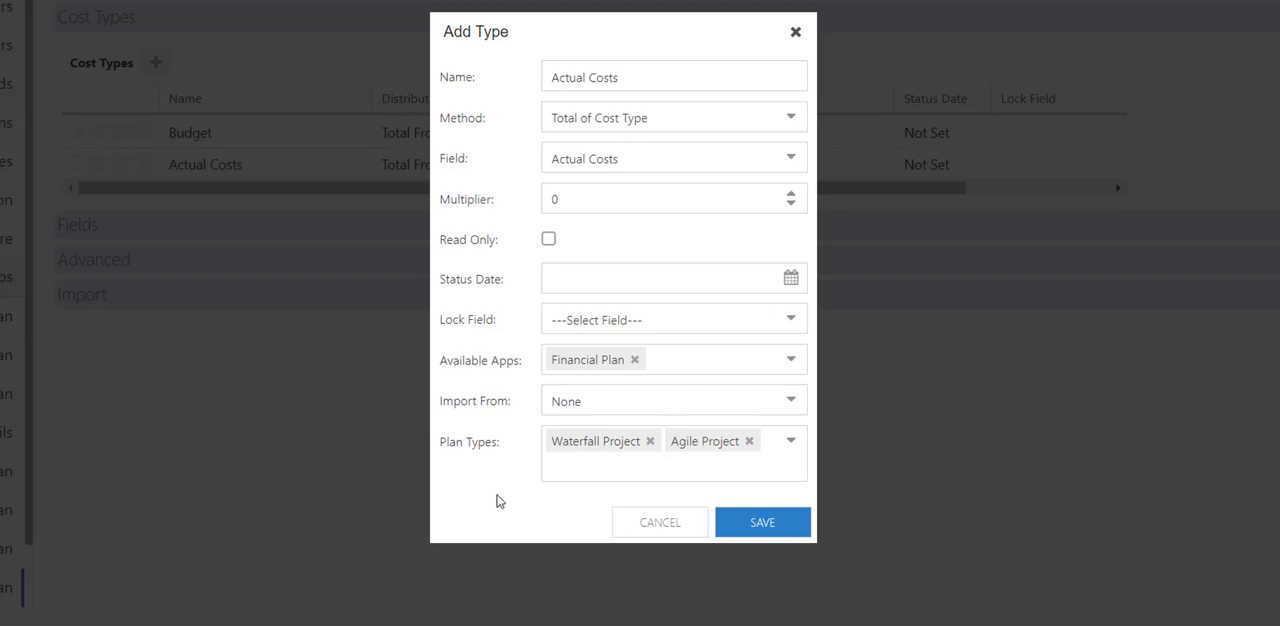
click(772, 523)
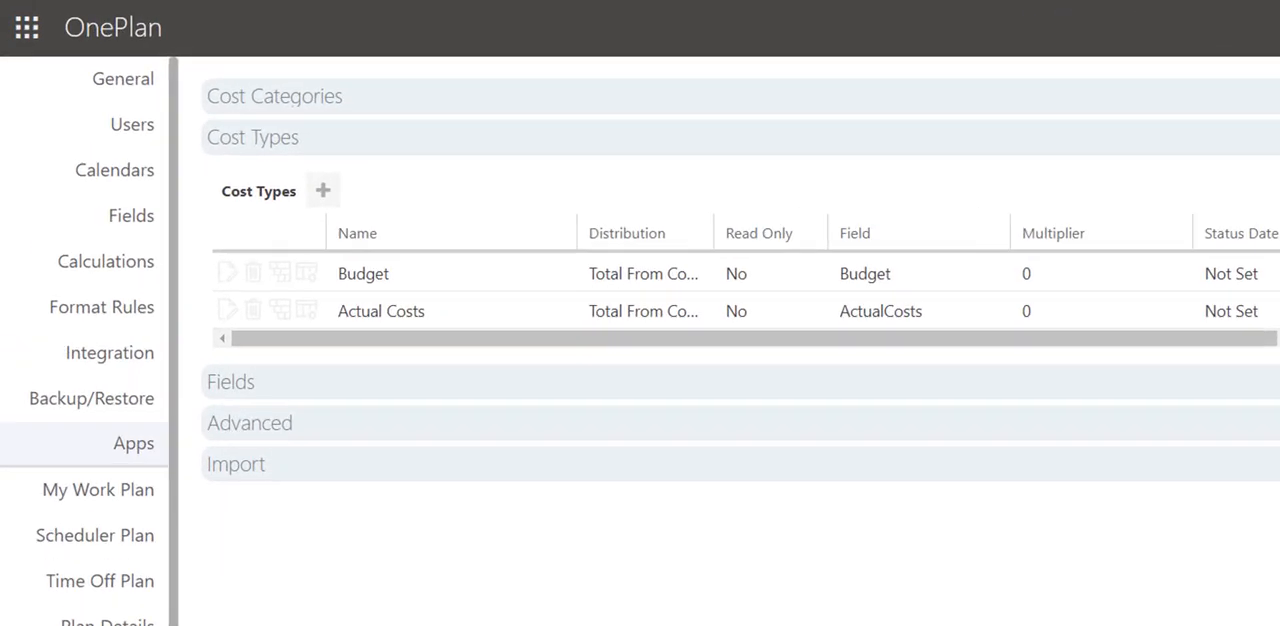
Include all cost categories in the Budget cost type, with automatic adding of child categories for All Categories and Labor.
click(83, 131)
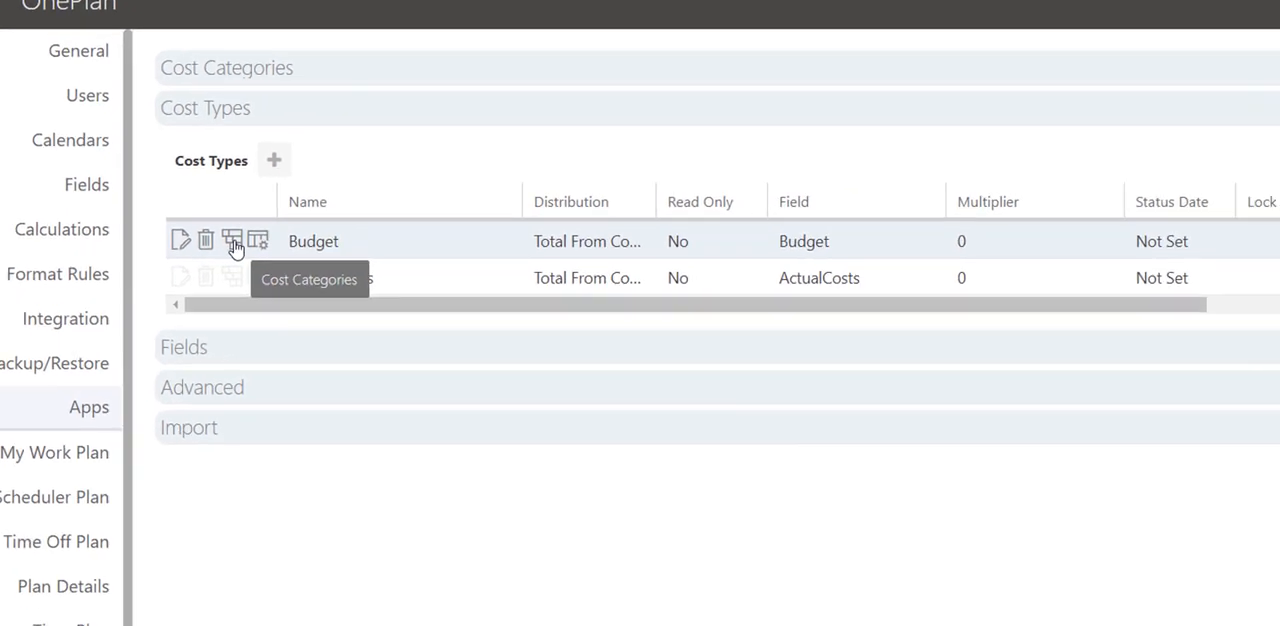
click(310, 304)
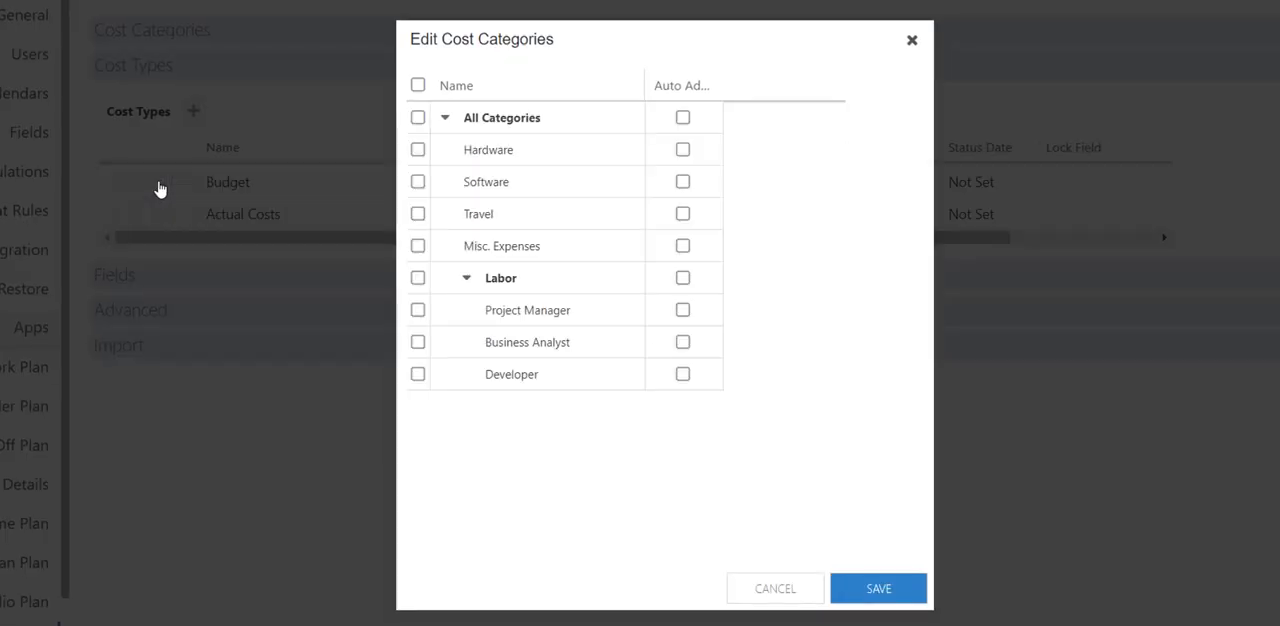
click(418, 118)
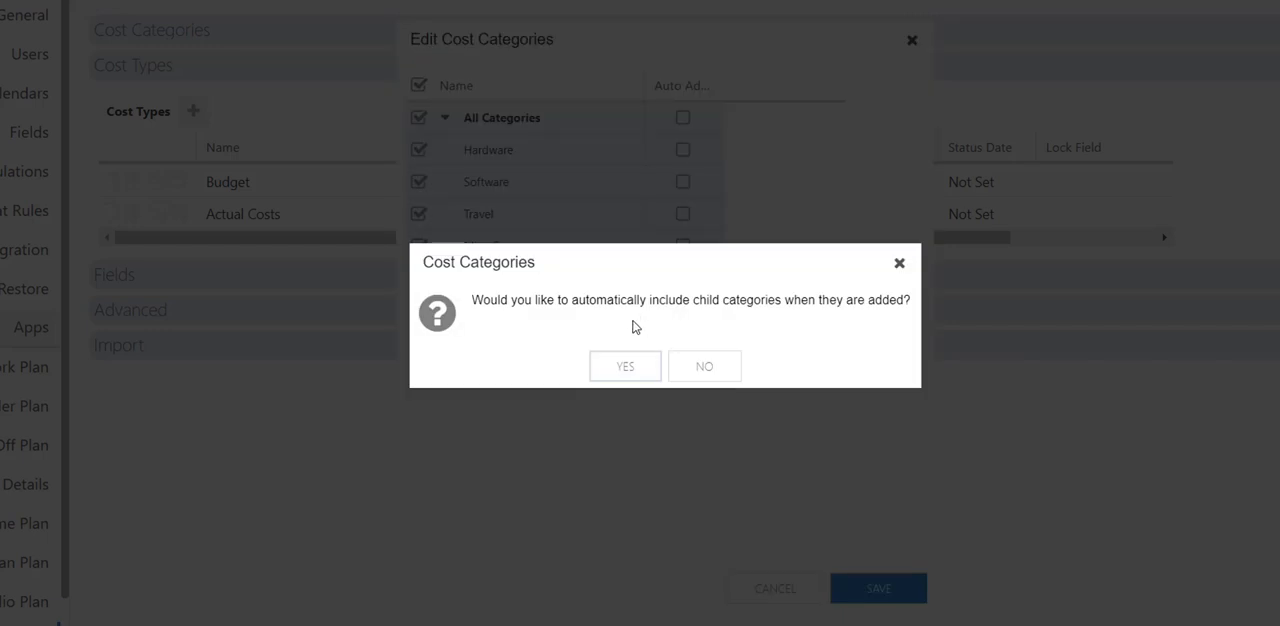
click(634, 371)
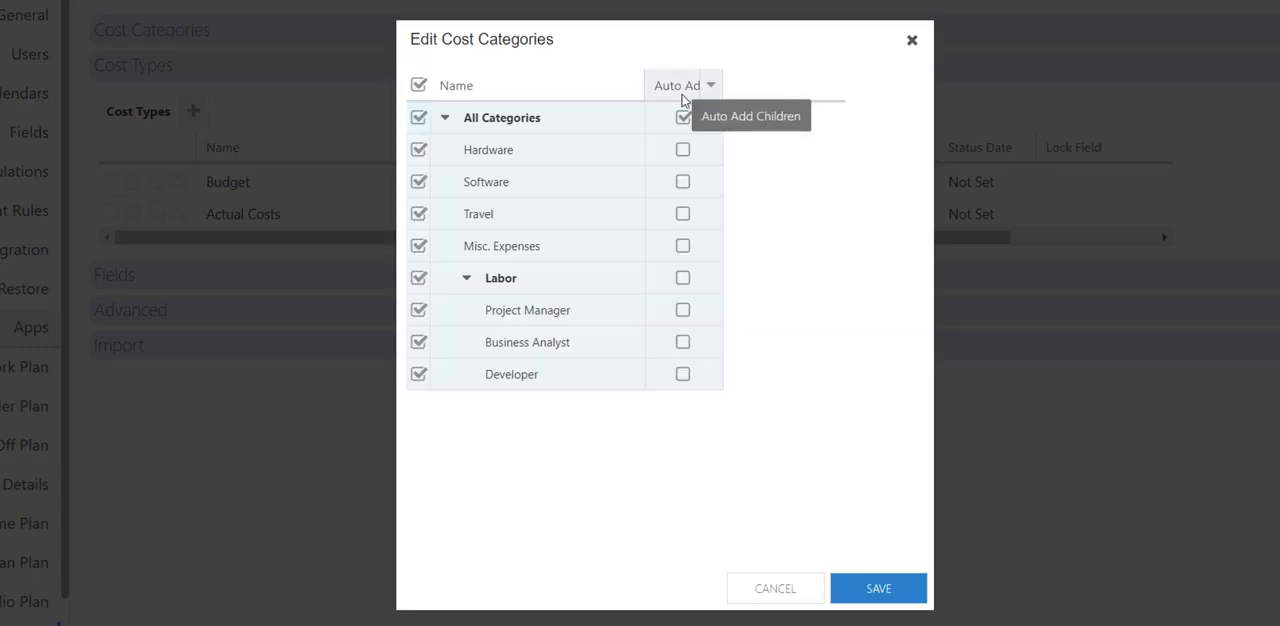
click(684, 280)
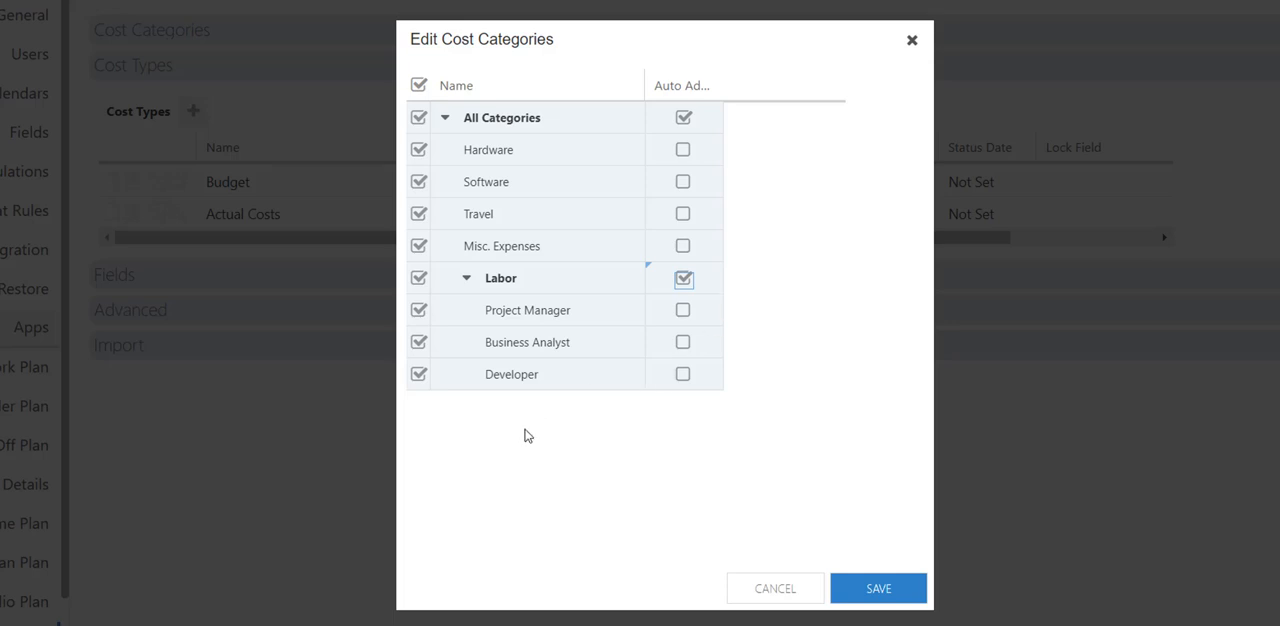
click(878, 592)
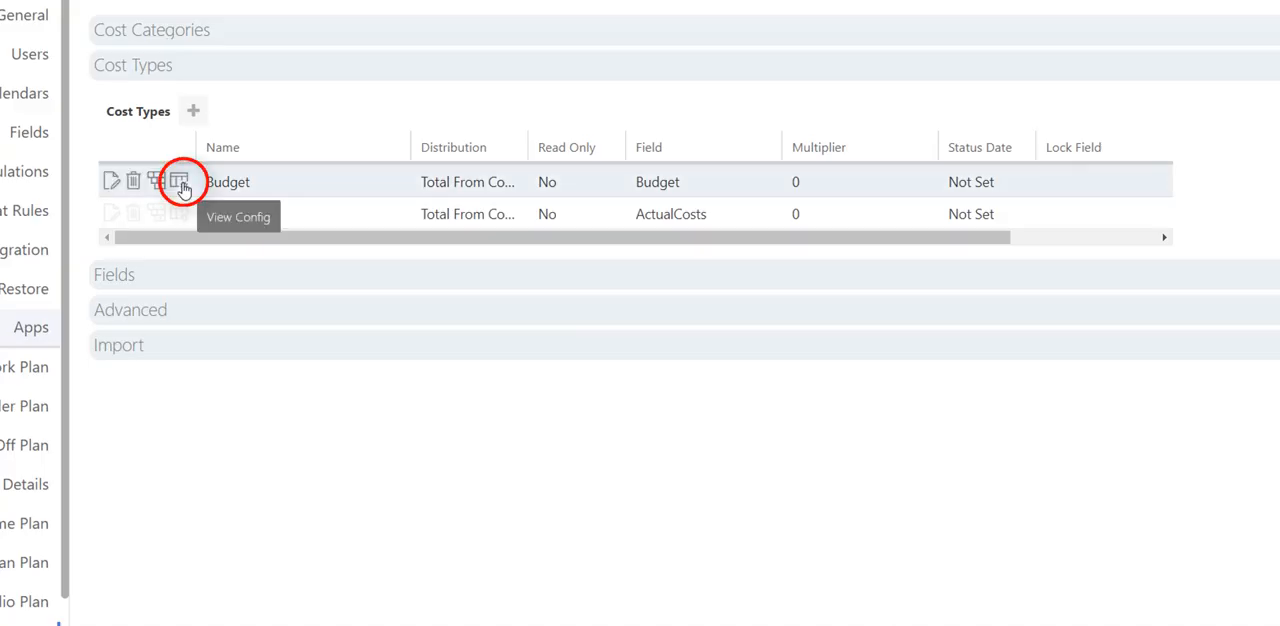
Configure the Budget cost type's view to show the Expense Type and PO Number fields.
click(180, 184)
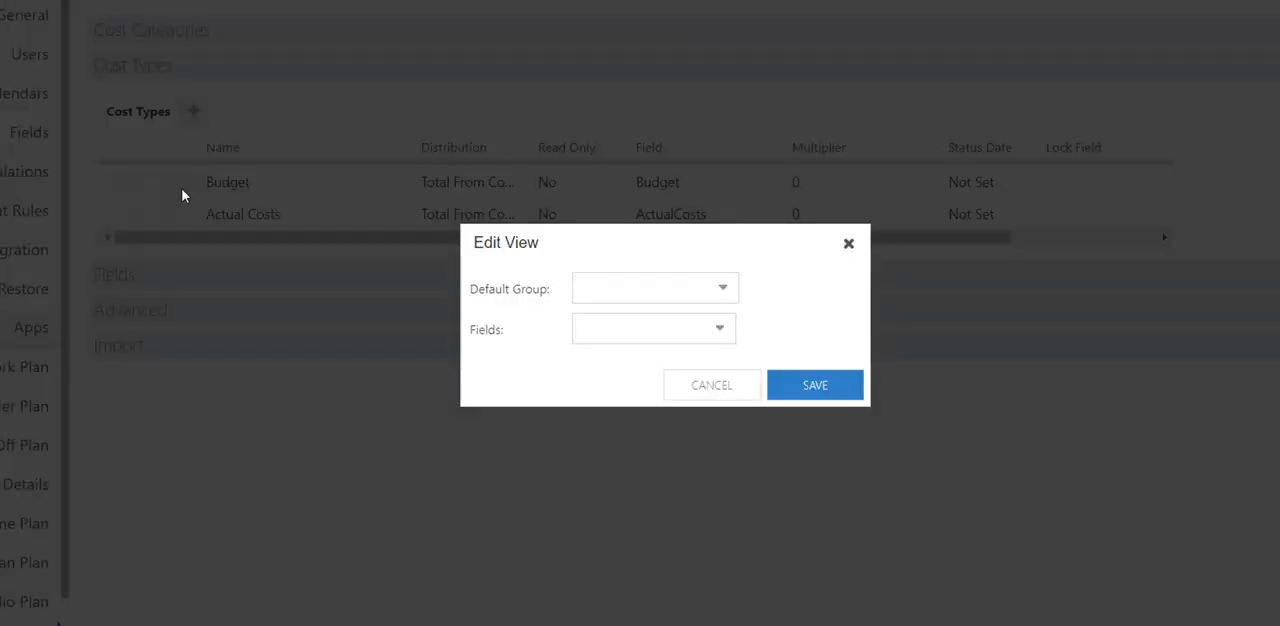
click(646, 325)
click(713, 332)
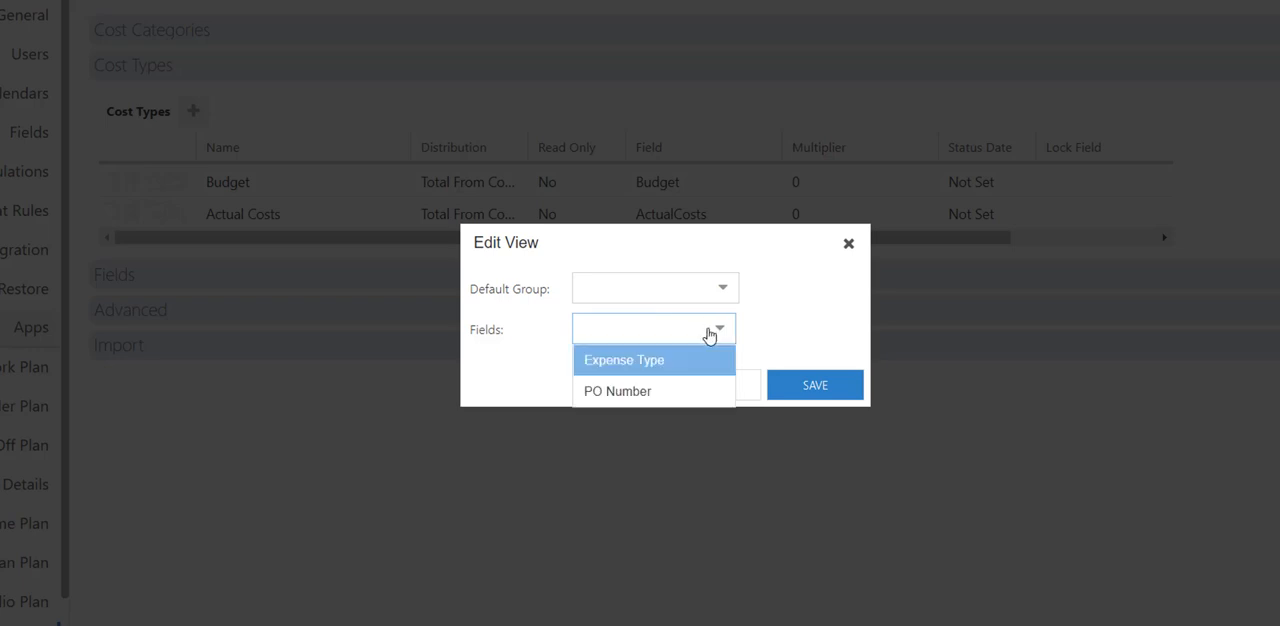
click(647, 372)
click(617, 393)
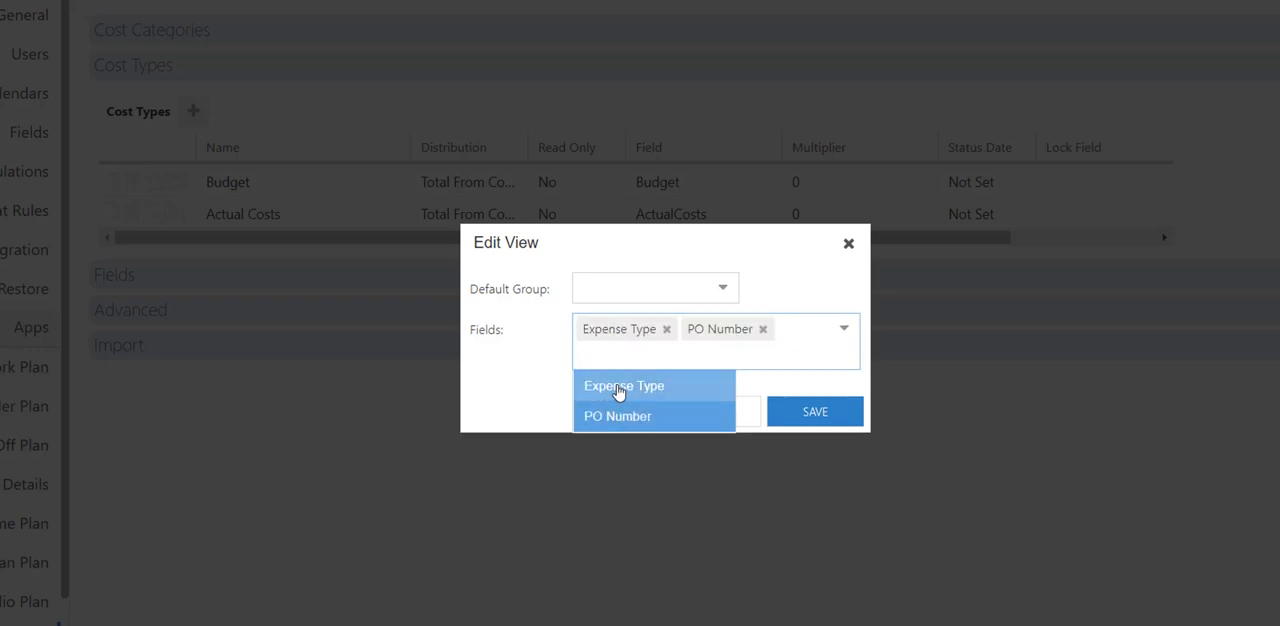
click(760, 285)
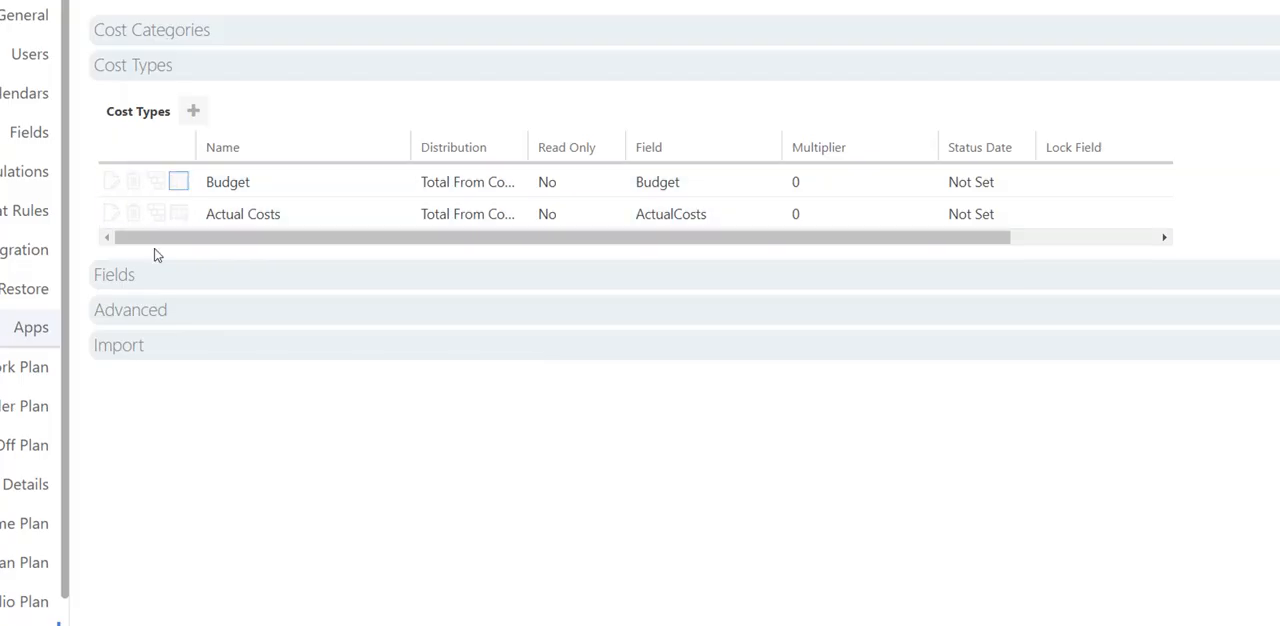
Include all cost categories in the Actual Costs cost type, with automatic adding of child categories for All Categories and Labor.
click(157, 214)
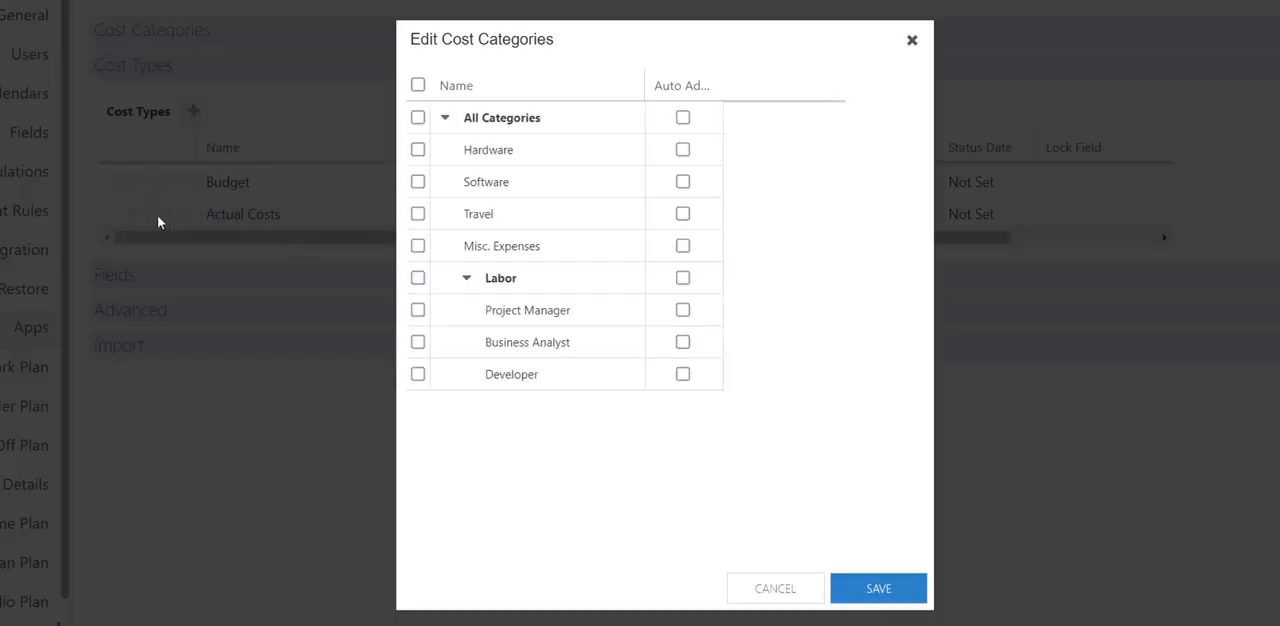
click(418, 87)
click(594, 370)
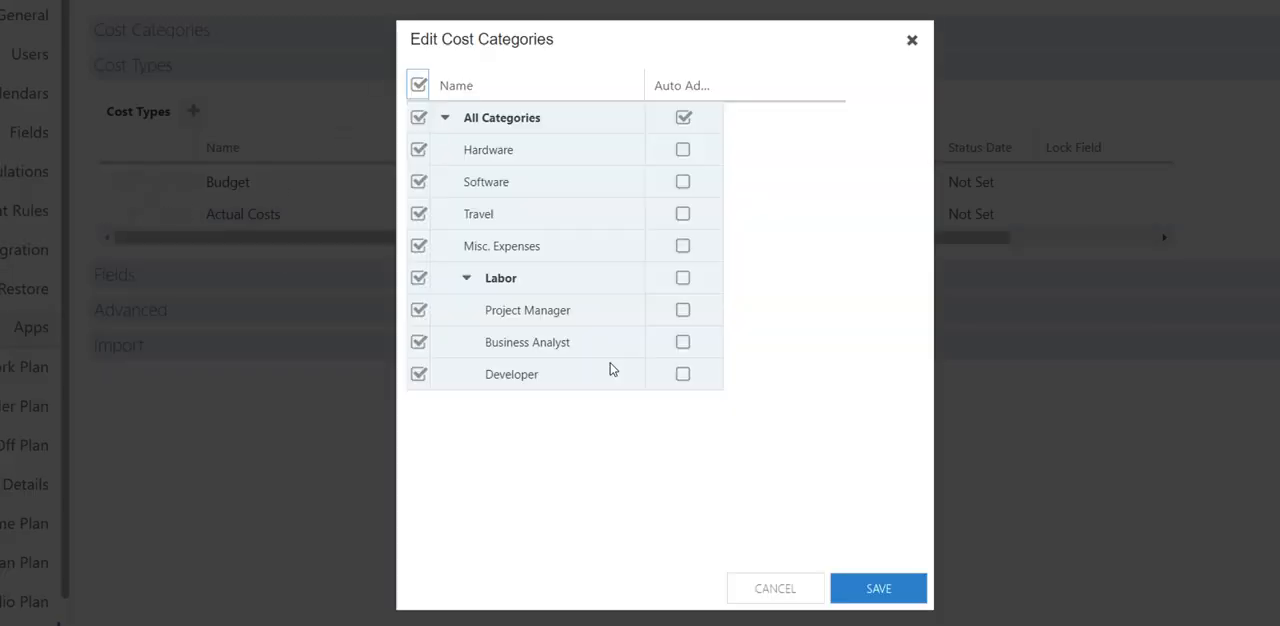
click(684, 281)
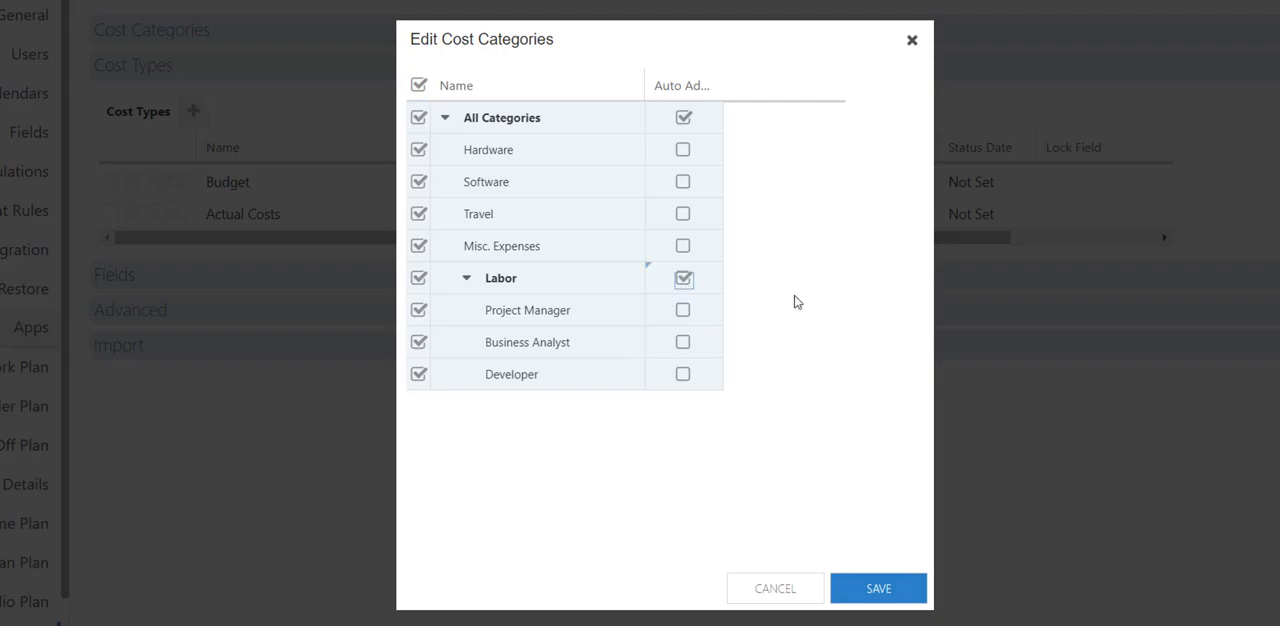
click(882, 591)
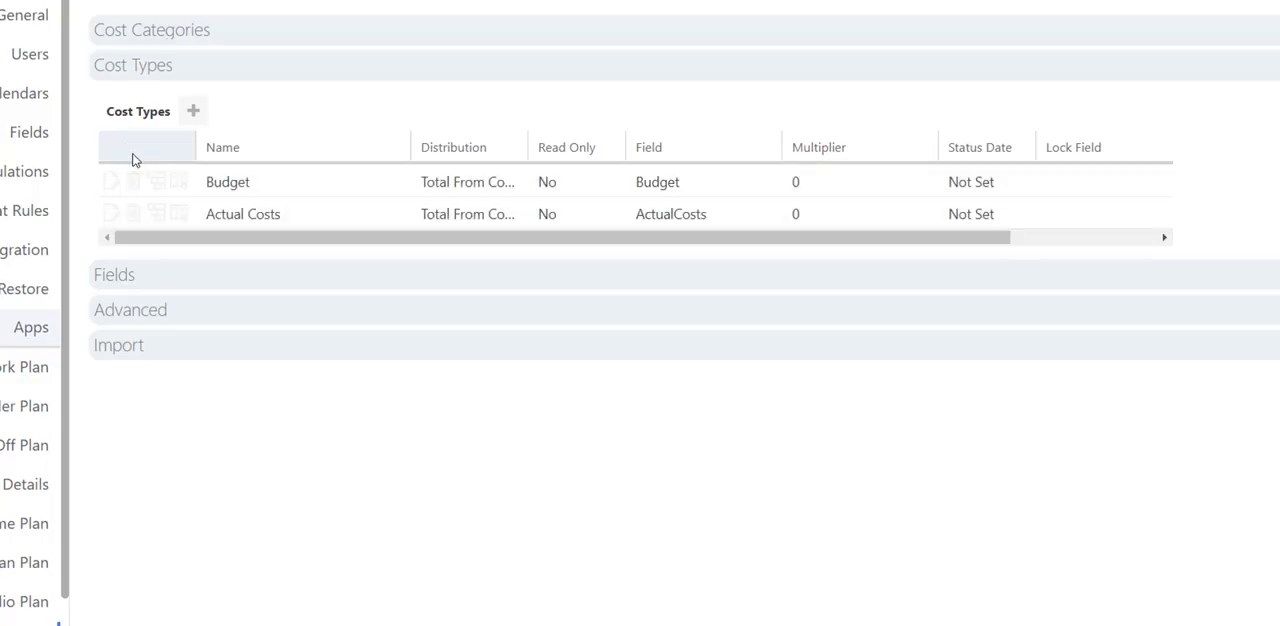
Configure the Actual Costs cost type's view to show the Expense Type field and save it.
click(174, 215)
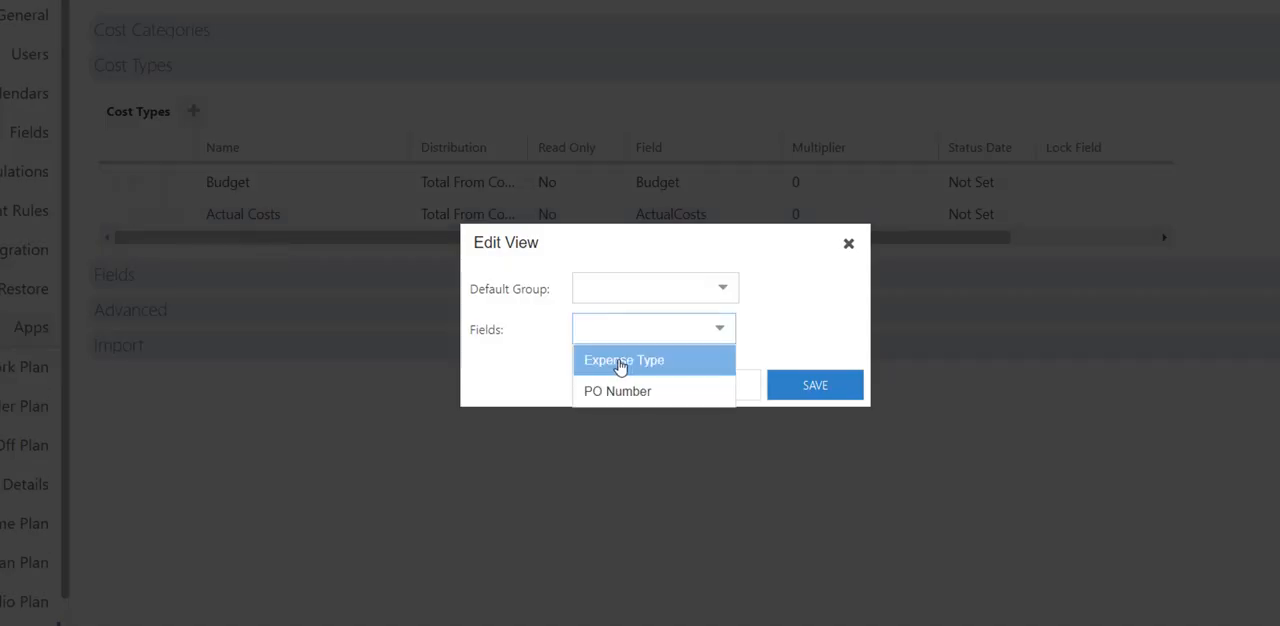
click(603, 365)
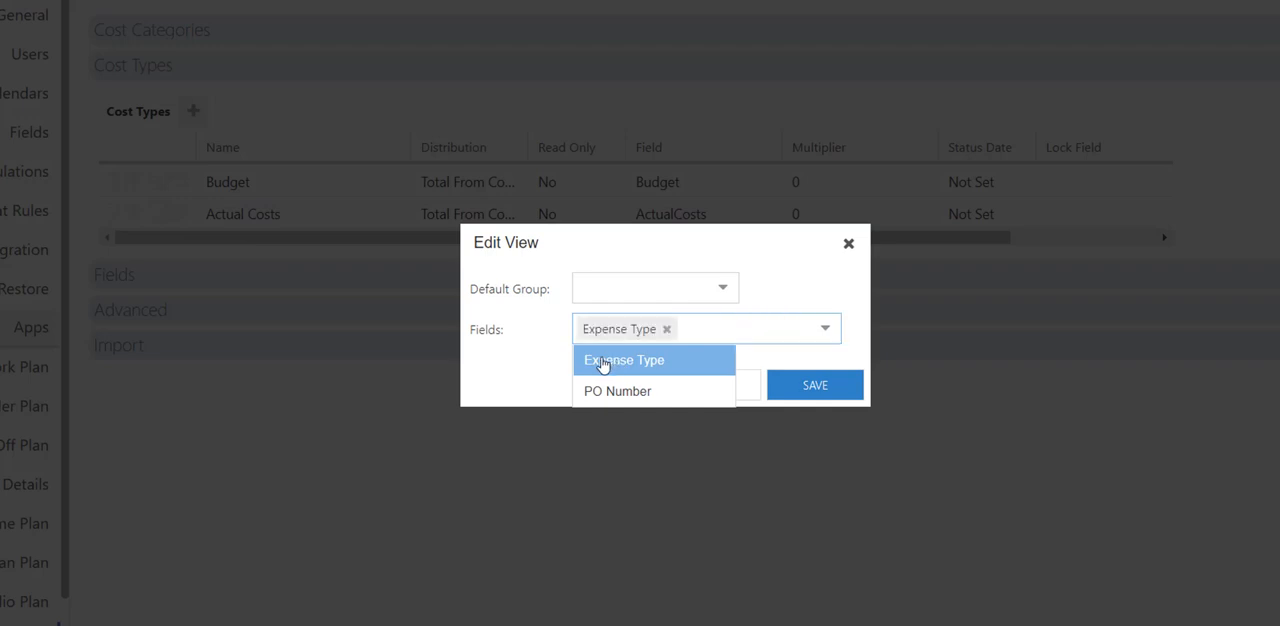
click(538, 358)
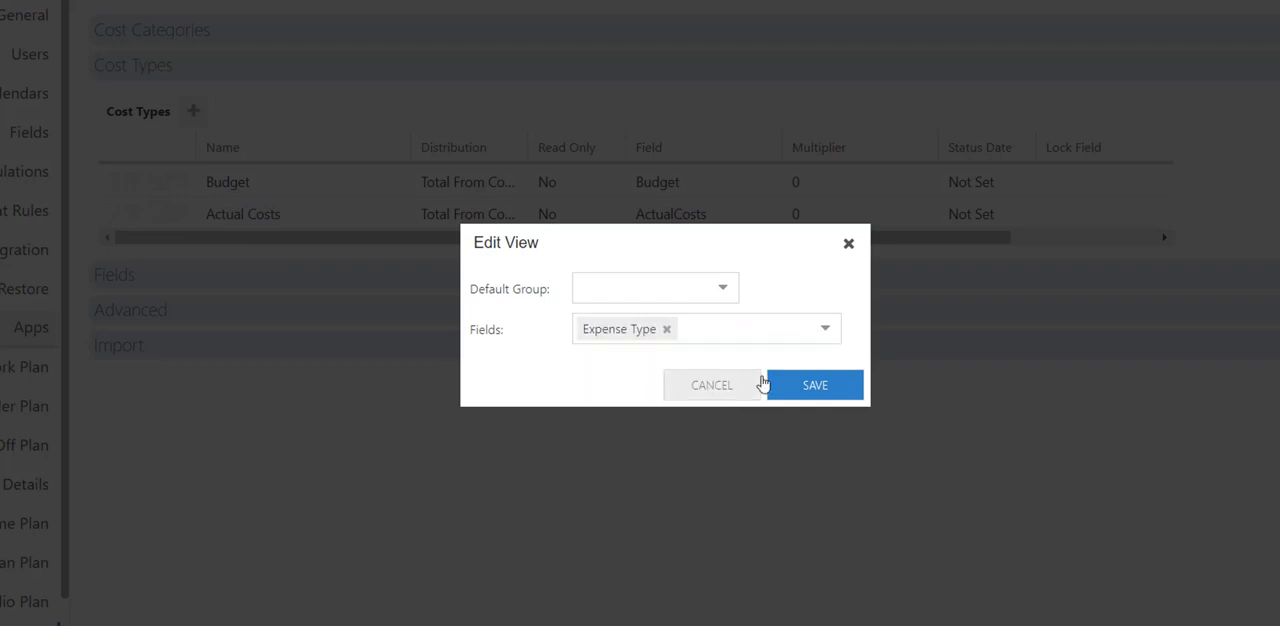
click(815, 385)
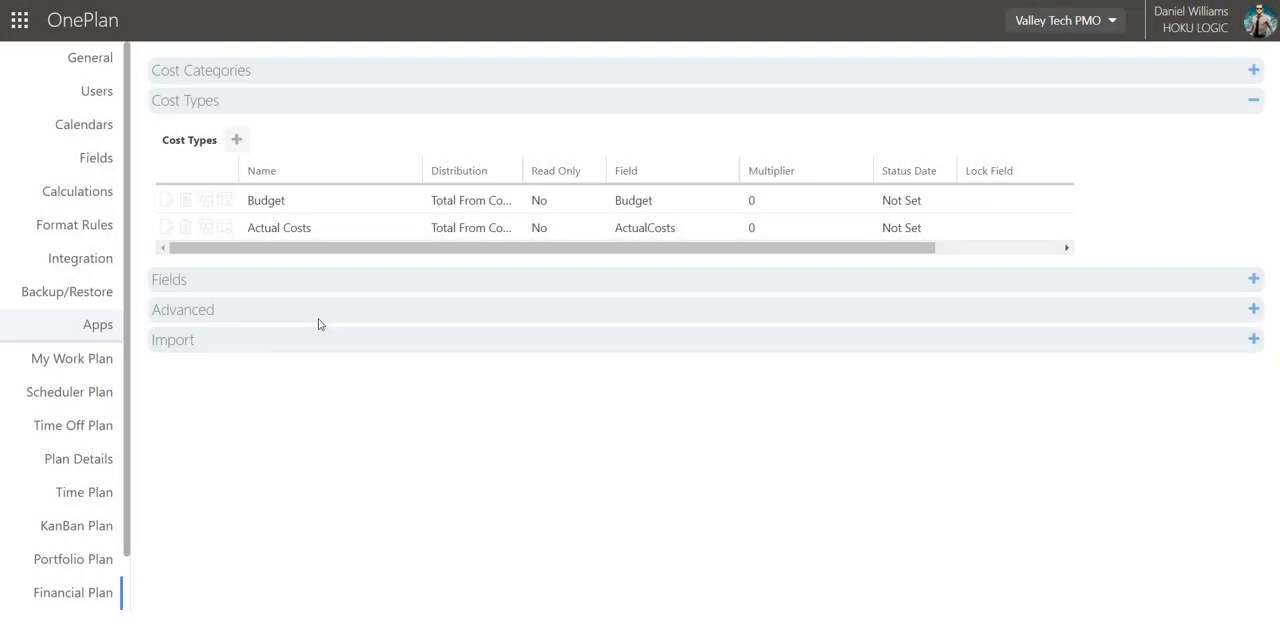
Add a Resource Plan type named Committed Hours for the Waterfall Project and Agile Project plan types.
click(318, 316)
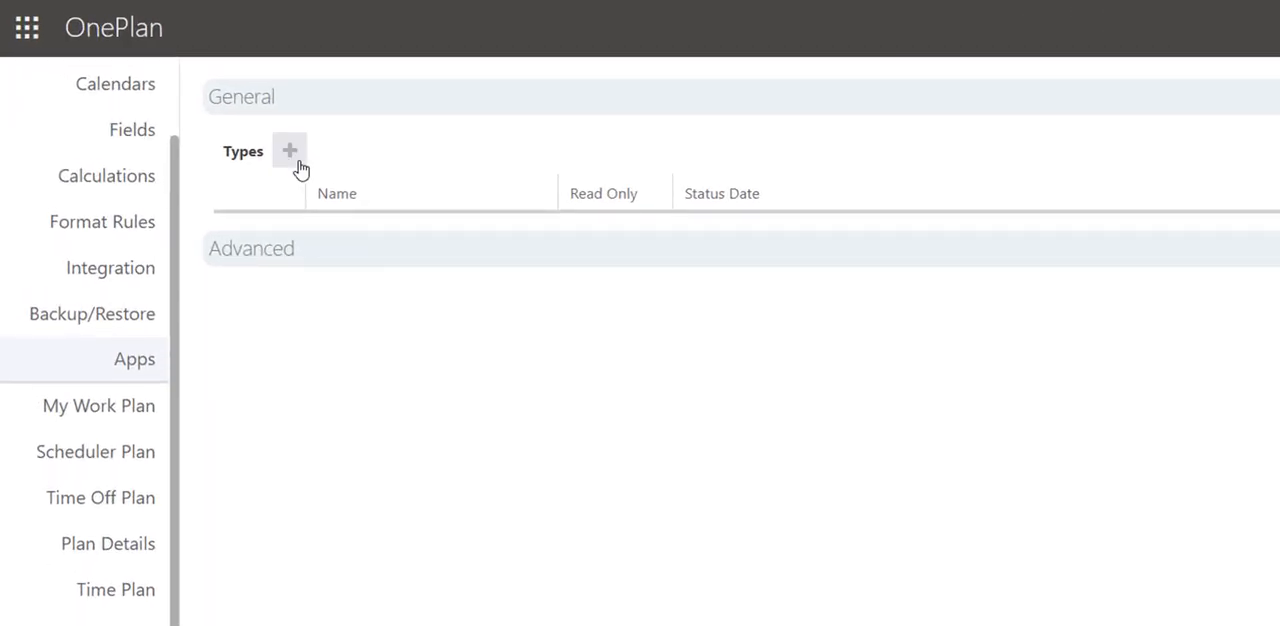
click(297, 163)
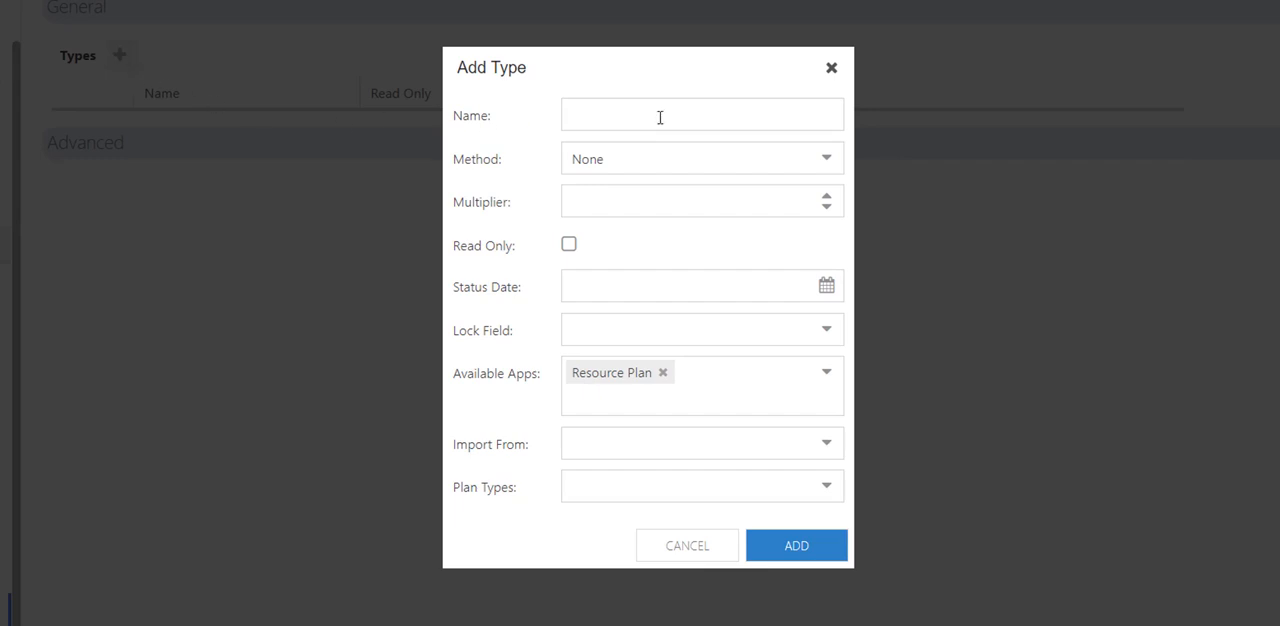
click(700, 114)
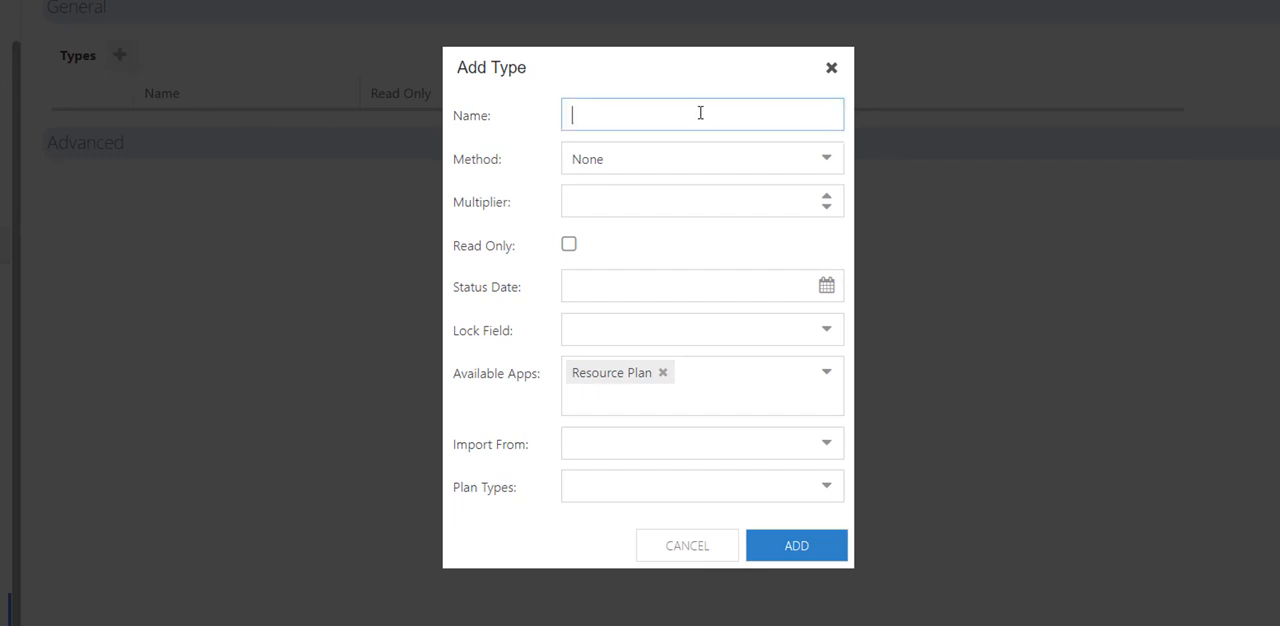
text(Committed Hours)
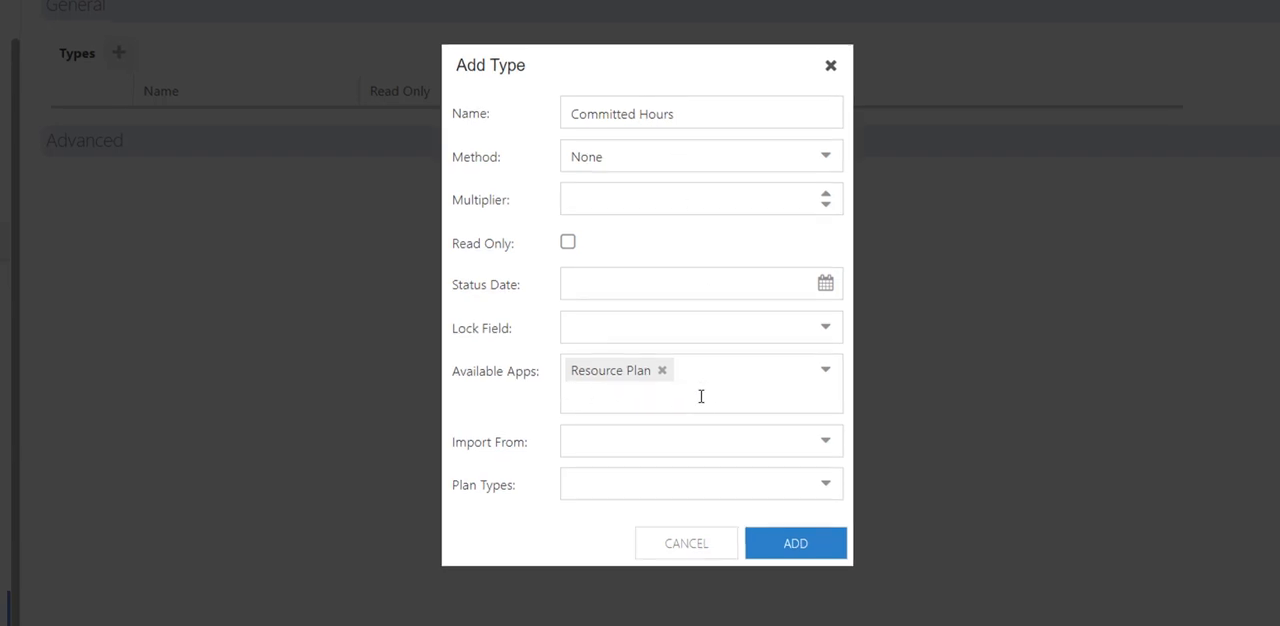
click(832, 494)
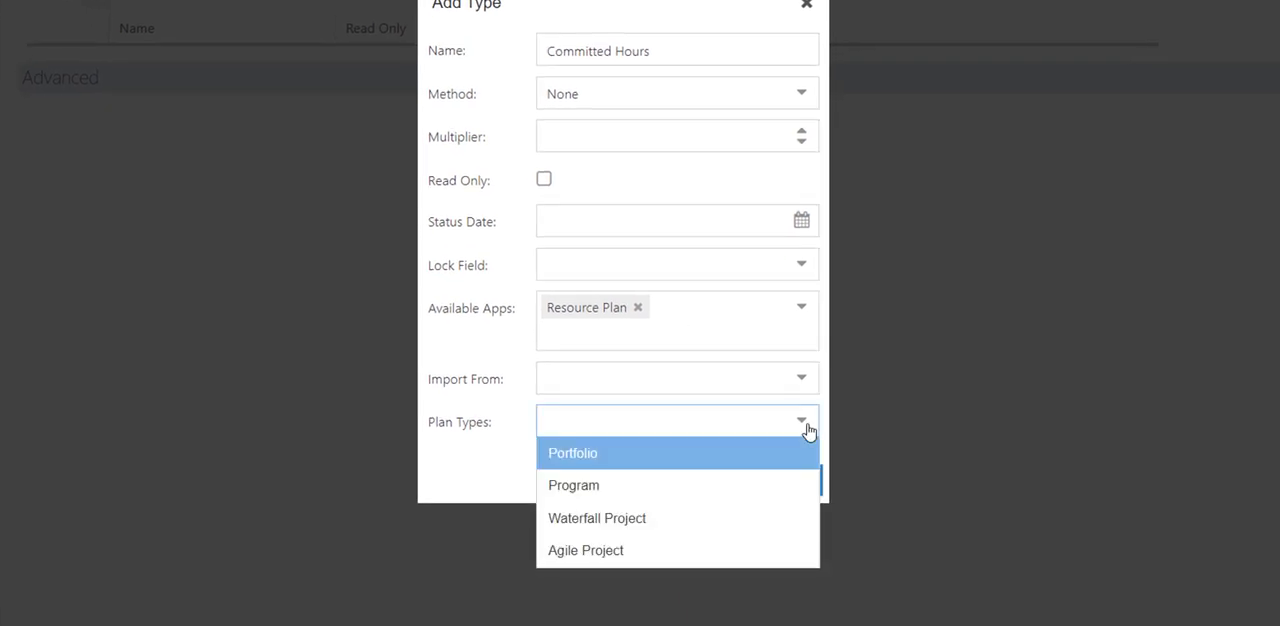
click(634, 520)
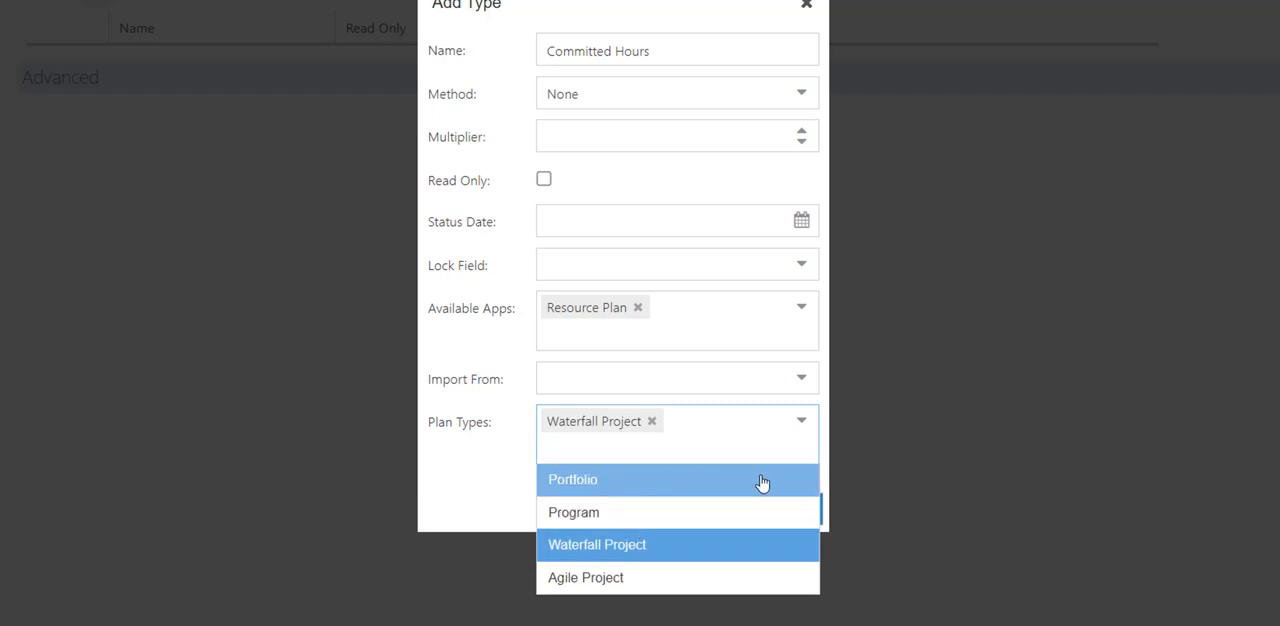
click(689, 578)
click(467, 490)
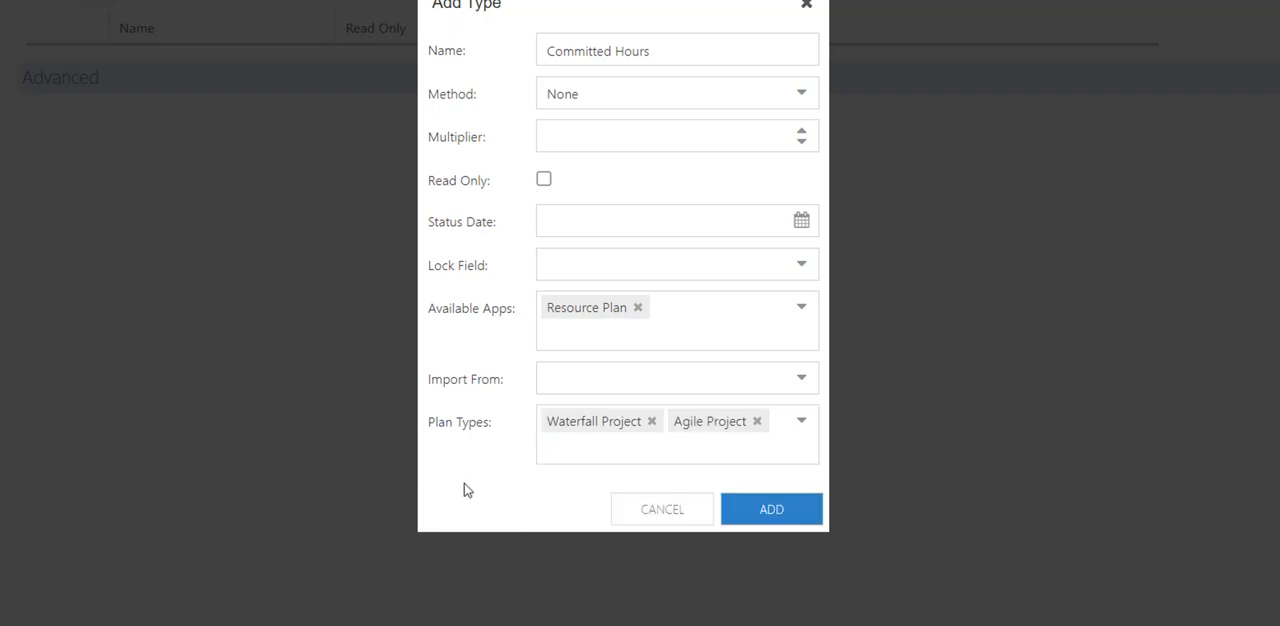
click(757, 515)
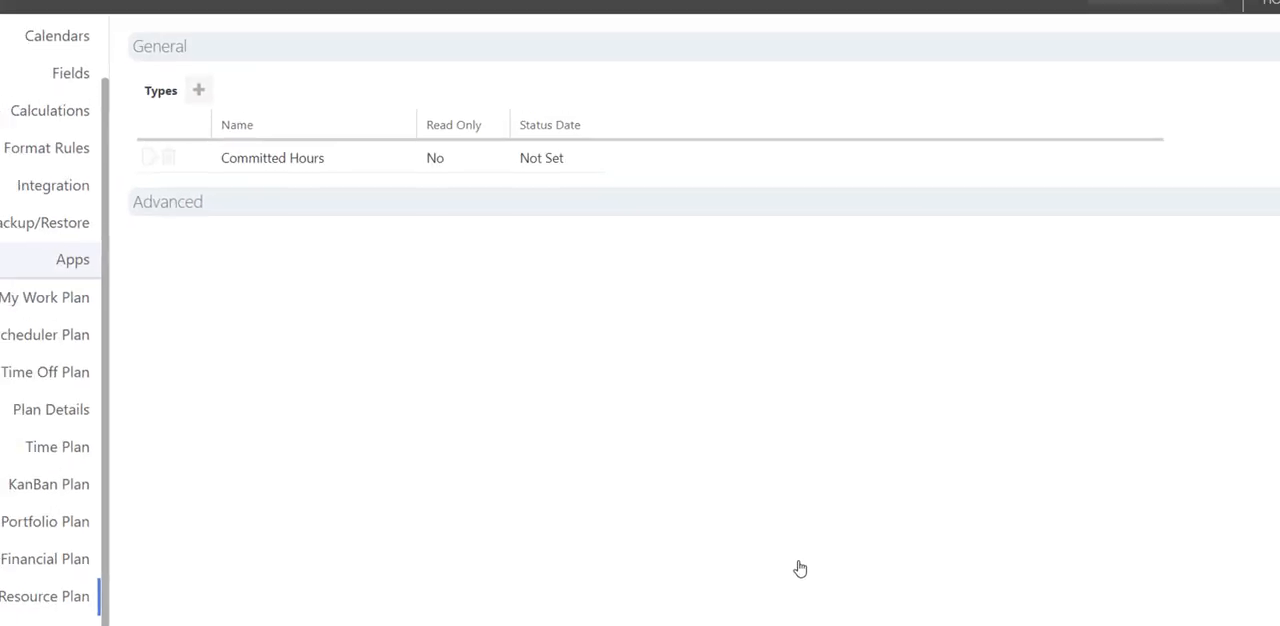
Create another Resource Plan type named Timesheet Hours that imports from Timesheets.
click(229, 123)
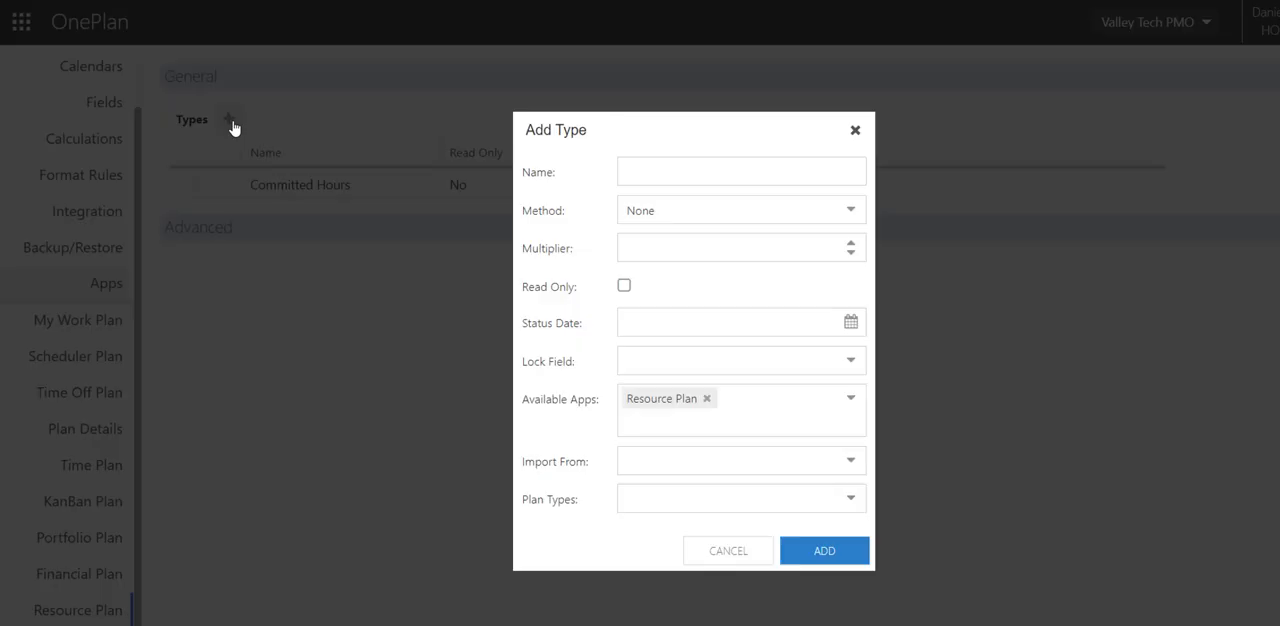
click(703, 166)
text(Time)
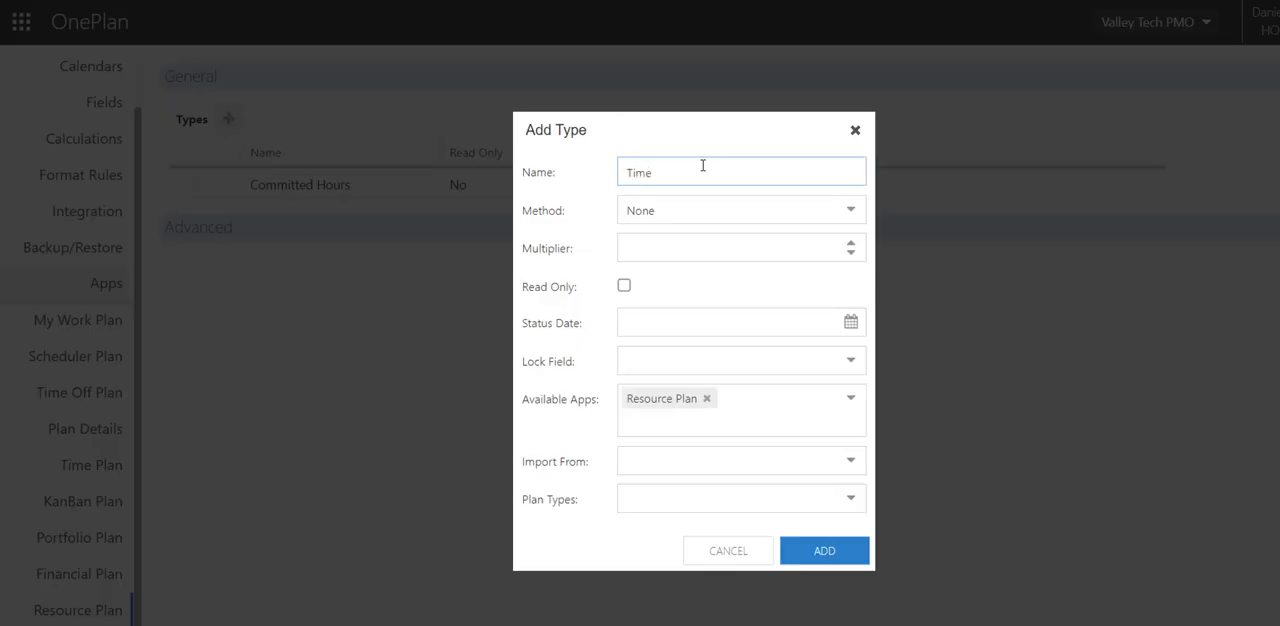
text(sheet Hours)
click(731, 463)
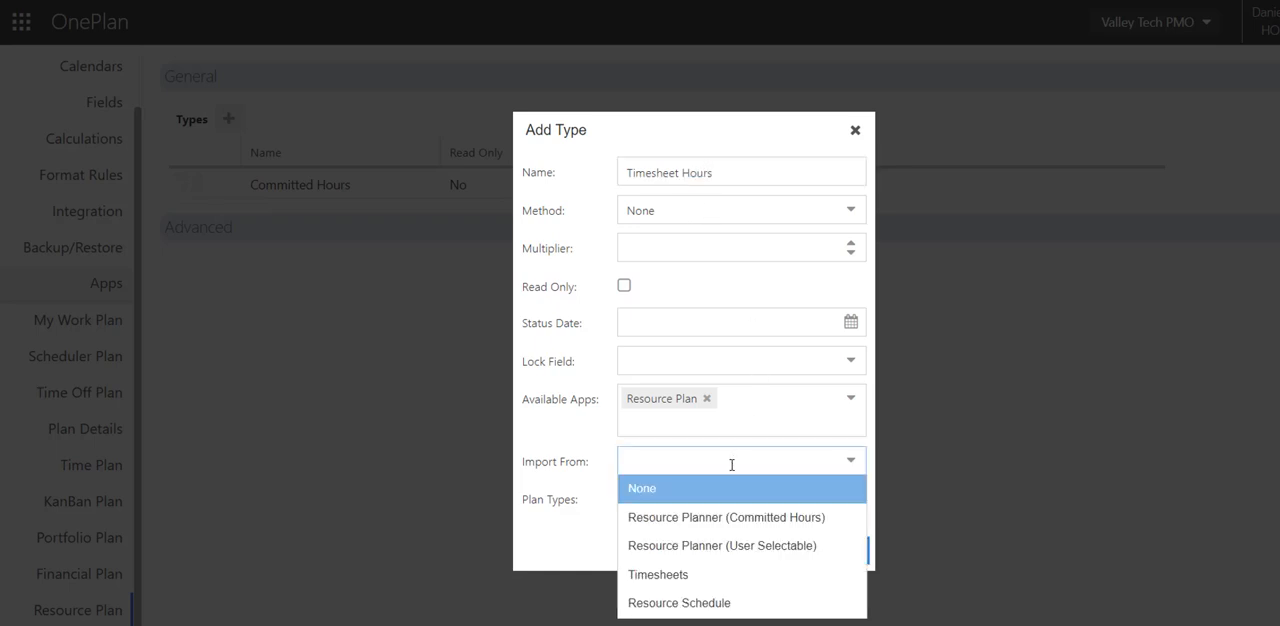
click(709, 576)
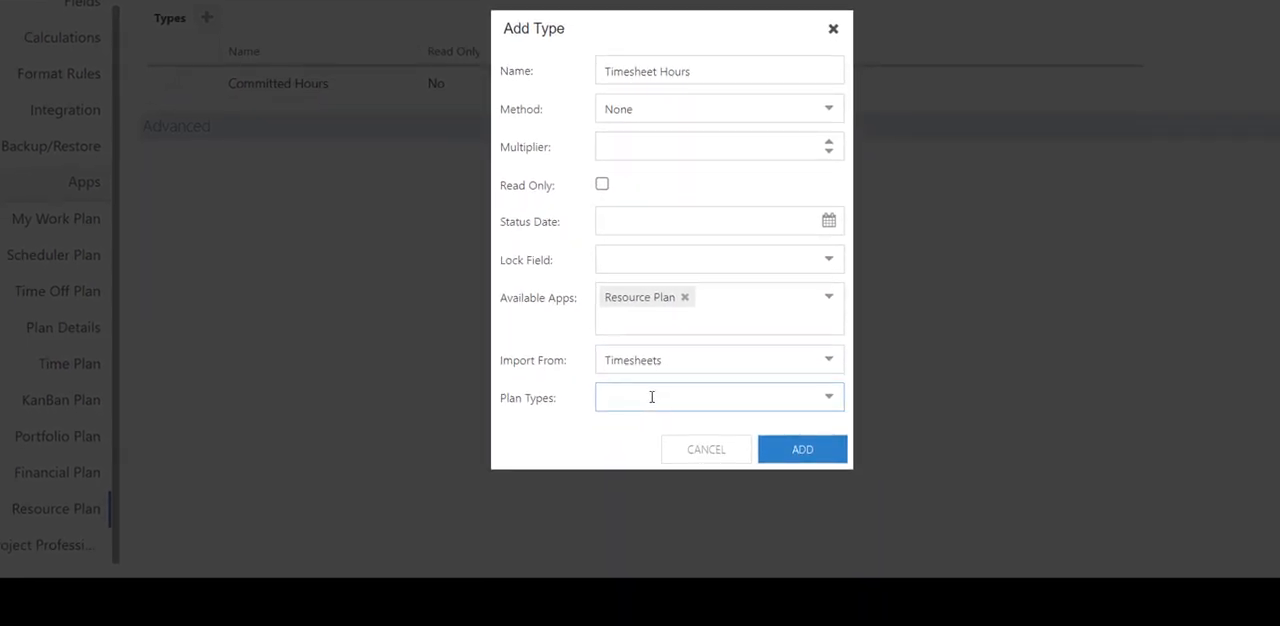
Assign the Waterfall Project and Agile Project plan types to the Timesheet Hours type and add it.
click(831, 400)
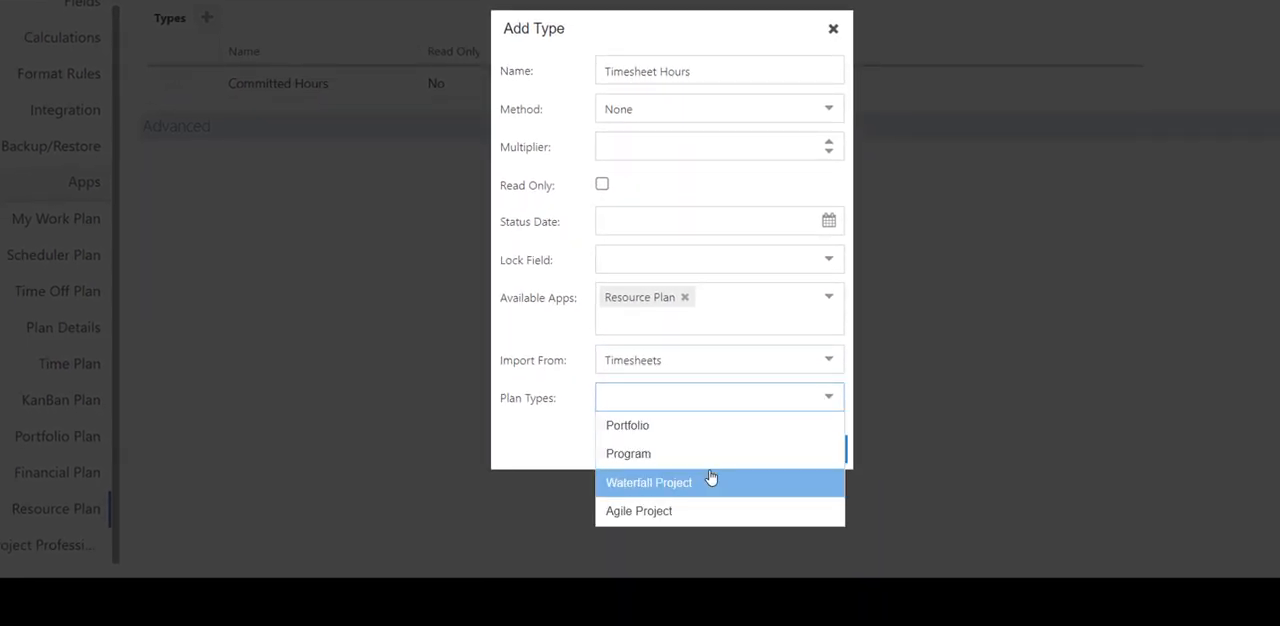
click(711, 480)
click(726, 535)
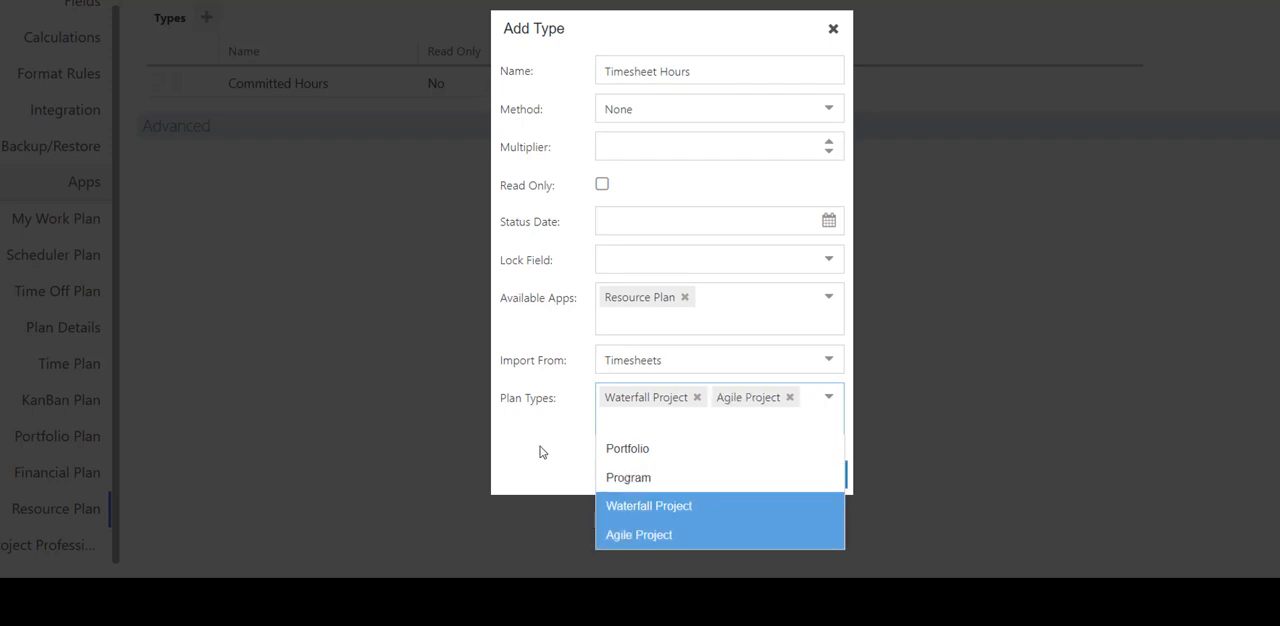
click(510, 445)
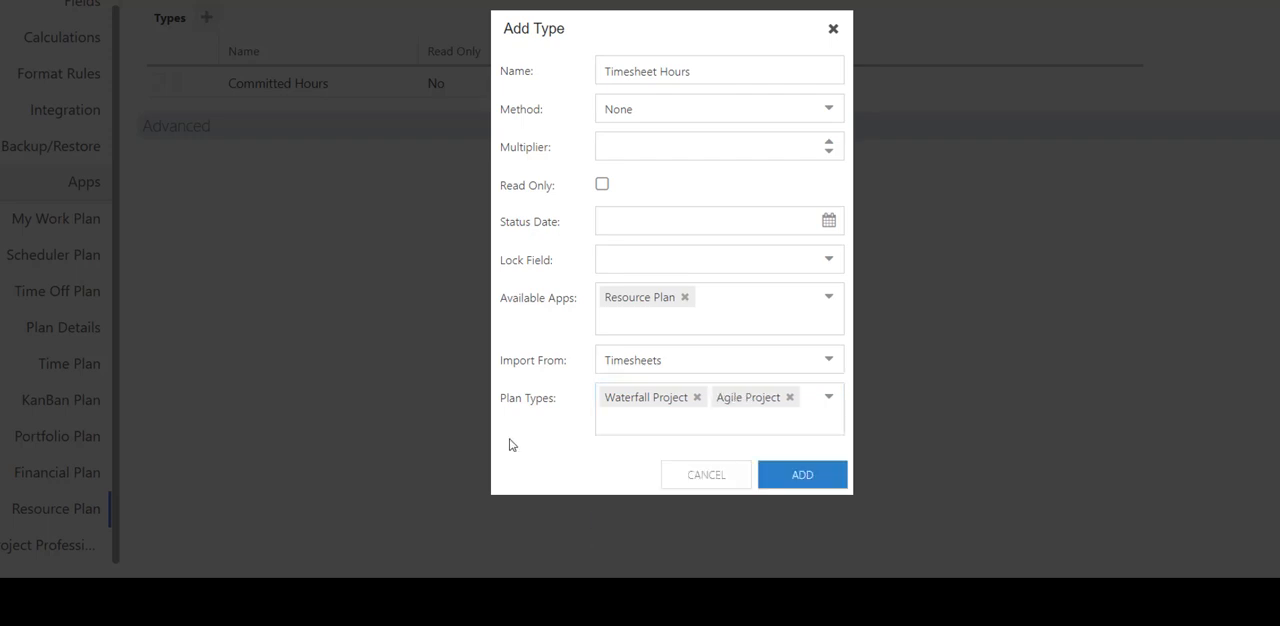
click(810, 469)
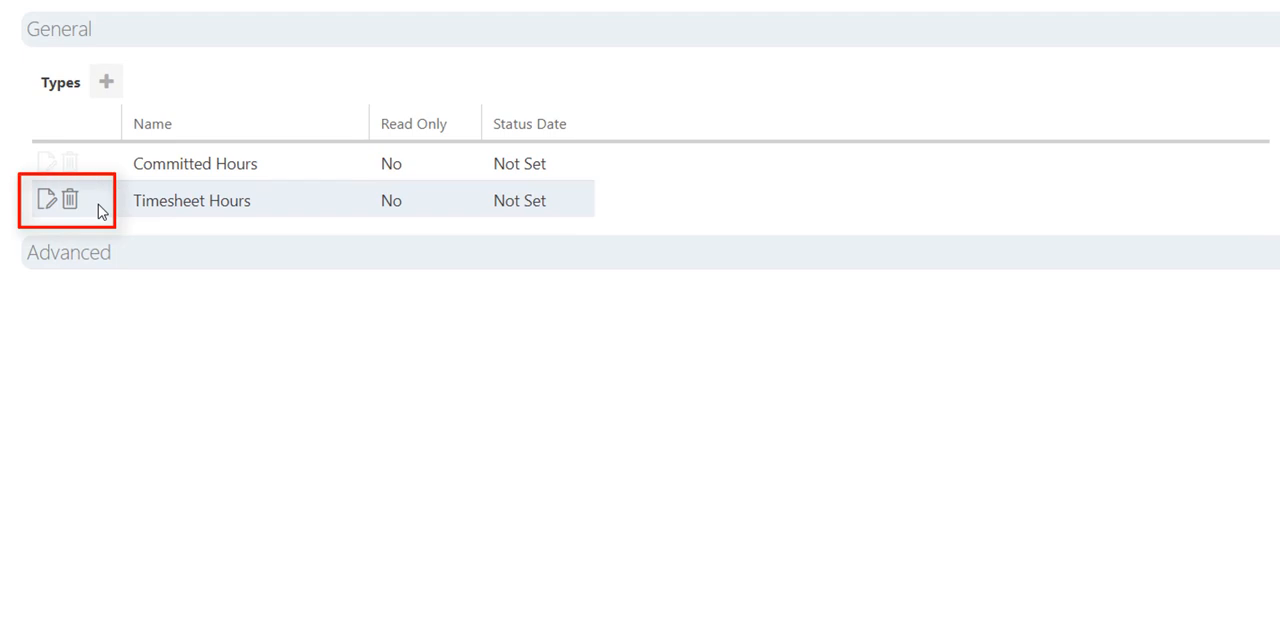
Bulk-add 10 time periods of 7 days each, starting 09/01/2019, in the time management settings.
click(118, 252)
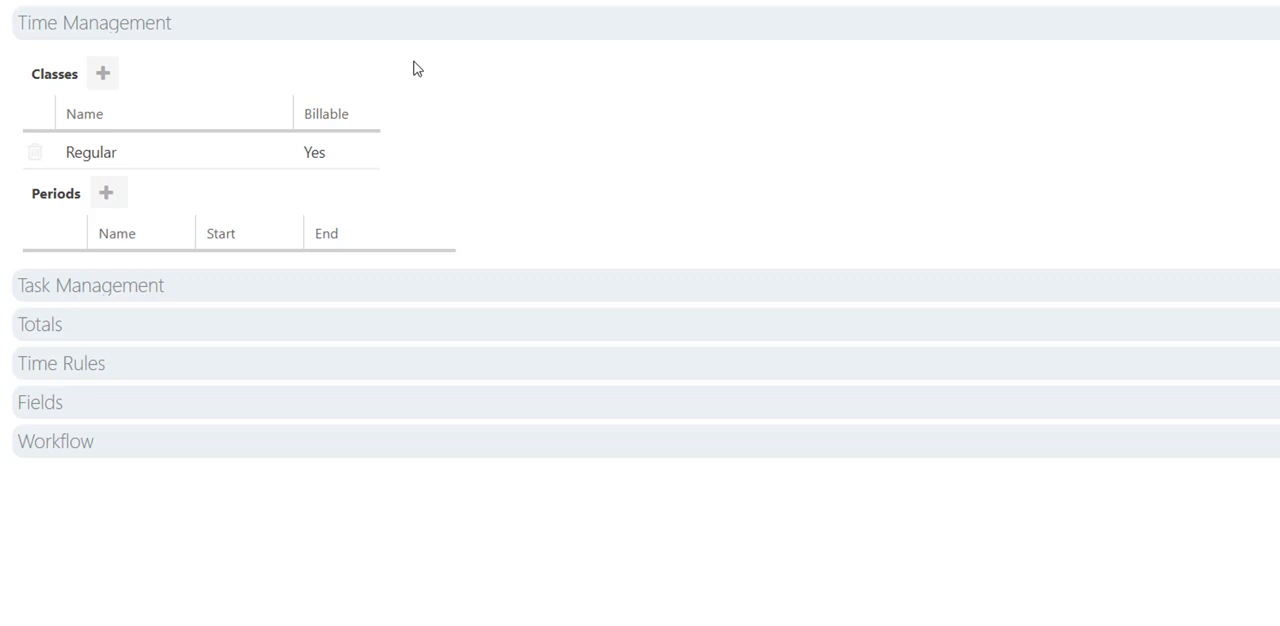
click(107, 195)
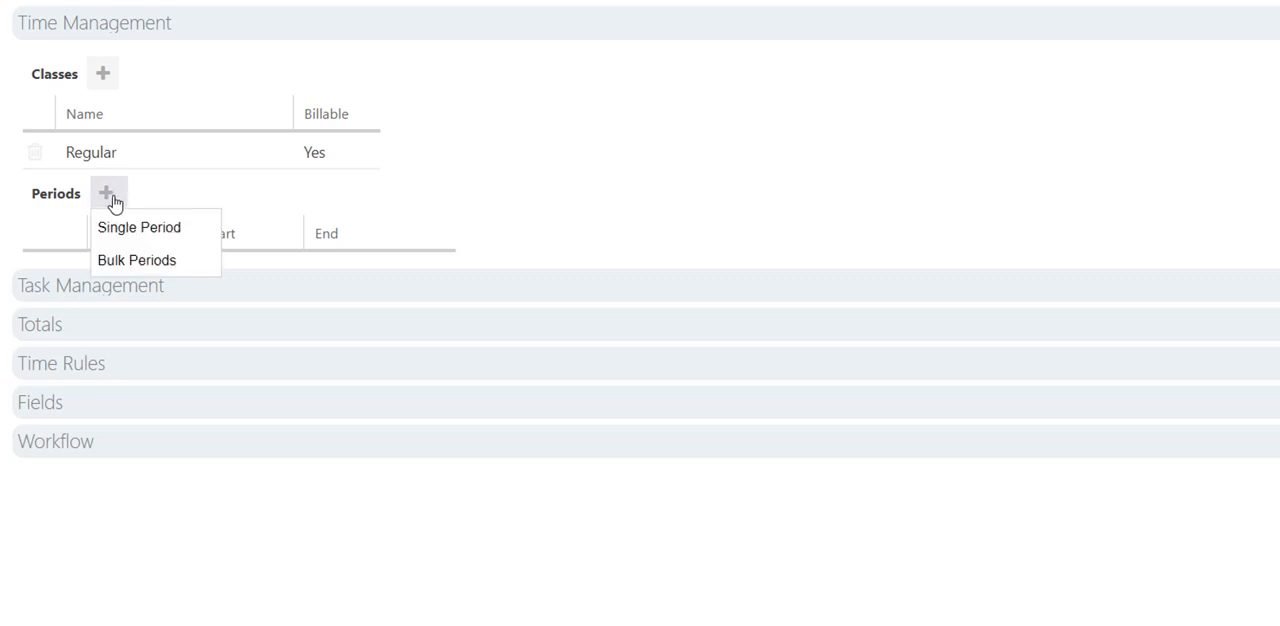
click(202, 272)
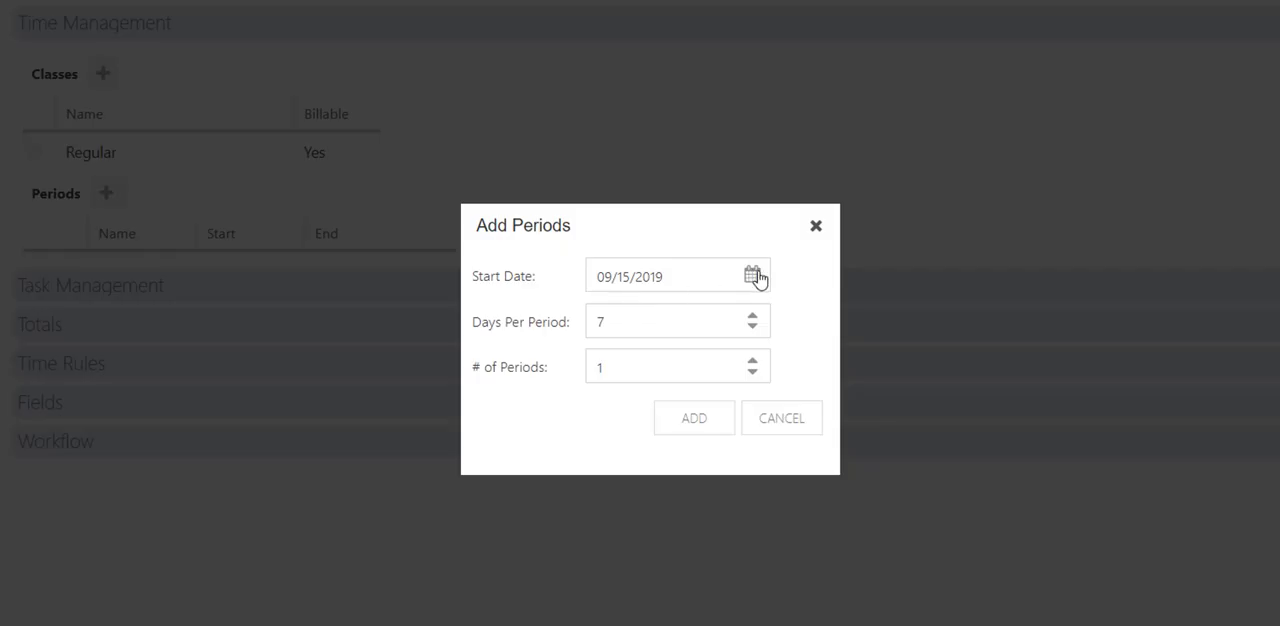
click(754, 277)
click(612, 407)
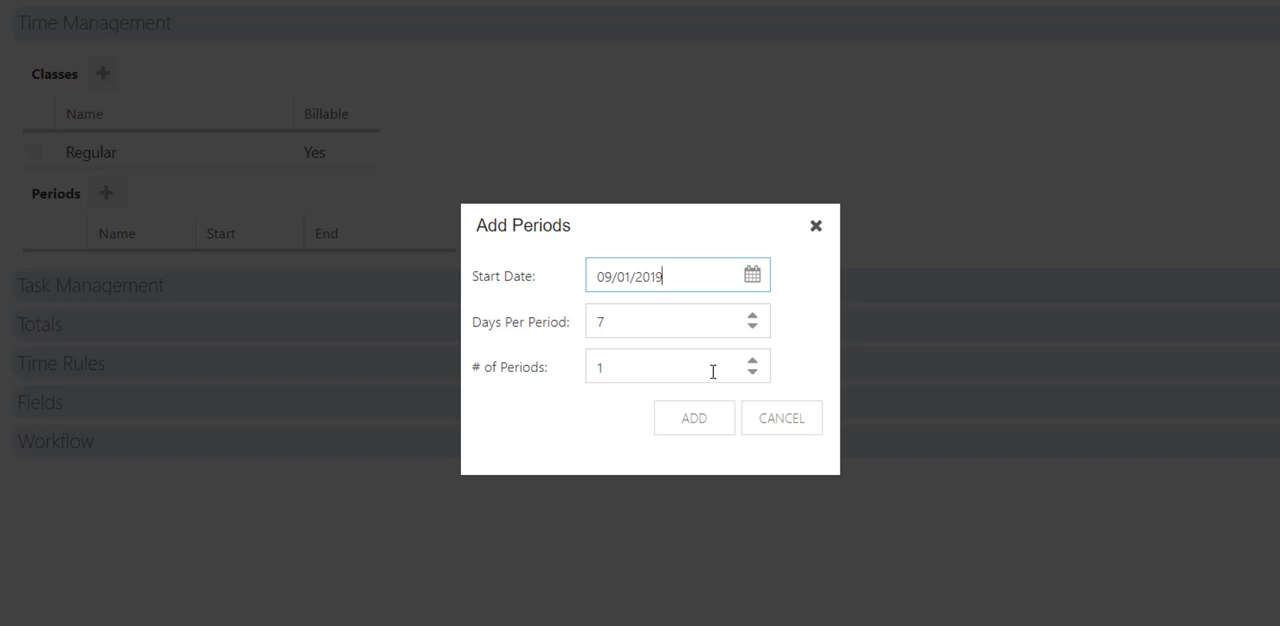
click(645, 368)
text(0)
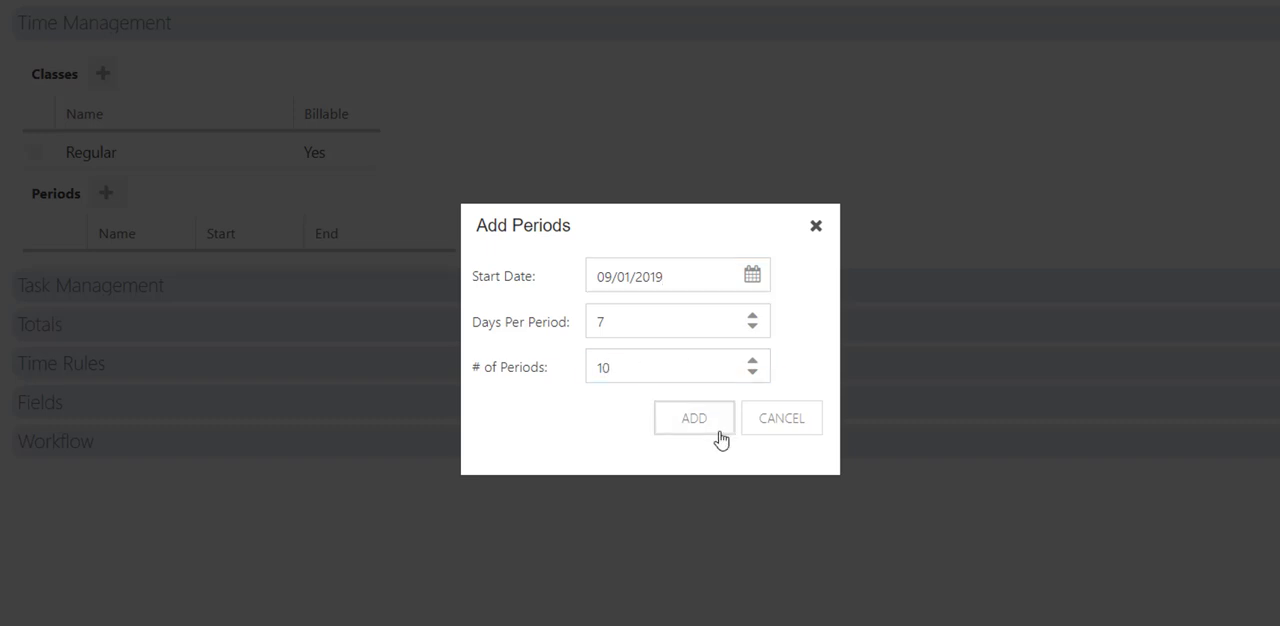
click(718, 428)
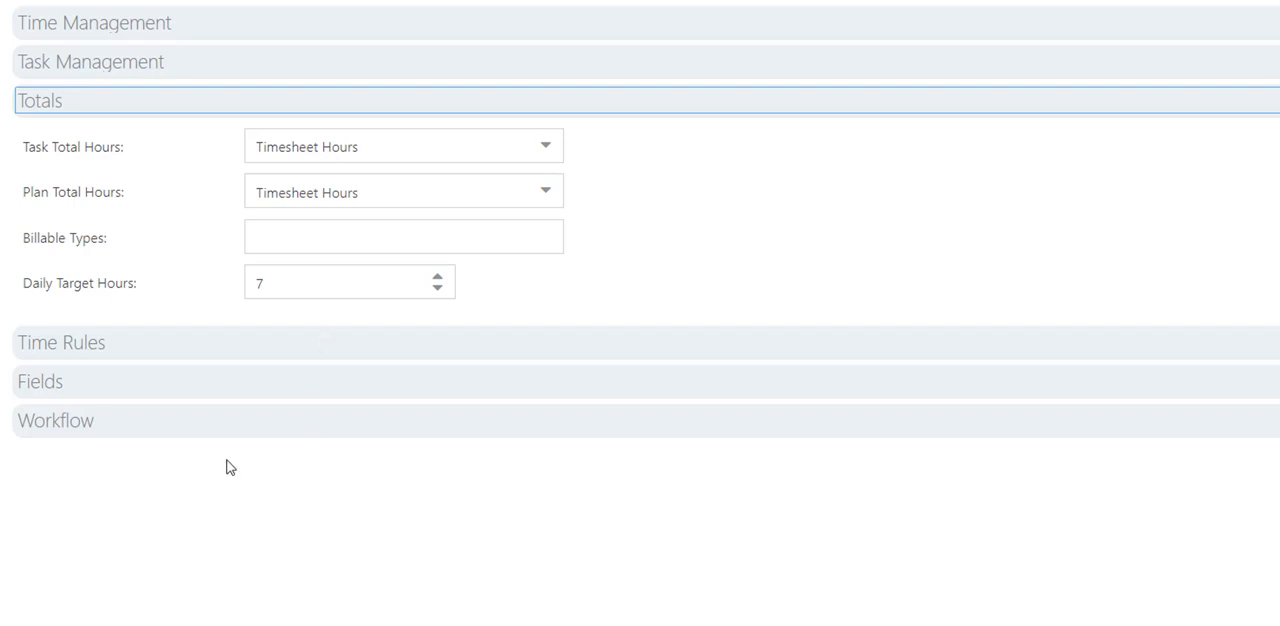
Open the Project Manager step of the time approval workflow for editing.
click(188, 429)
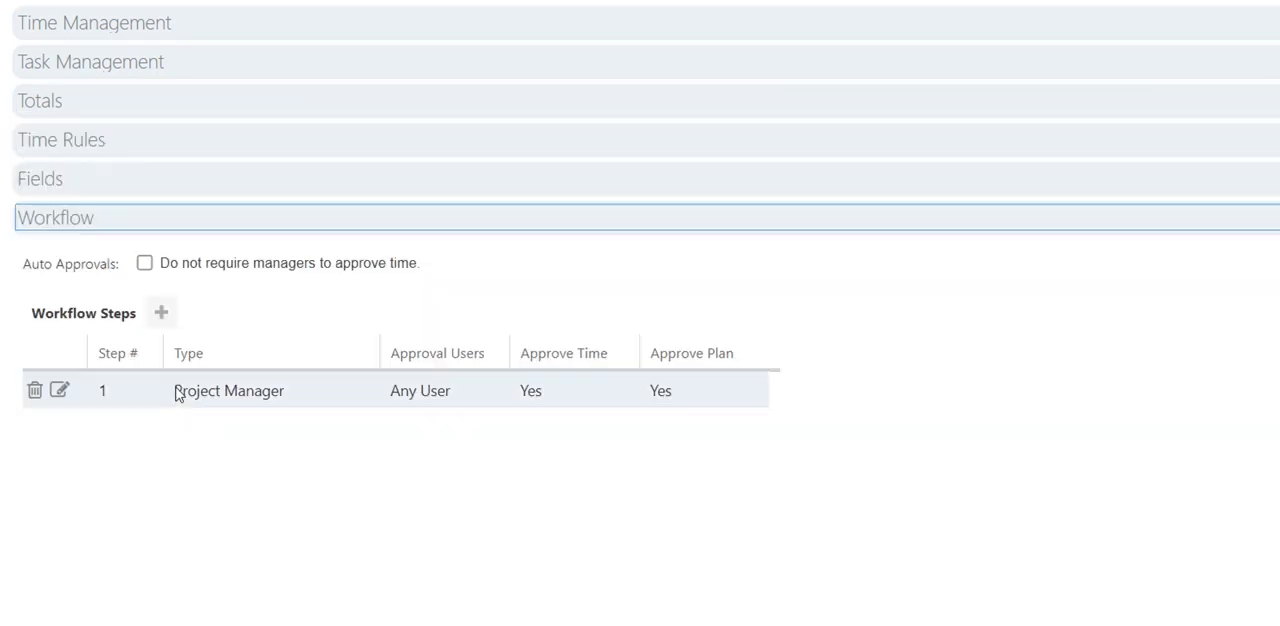
click(60, 392)
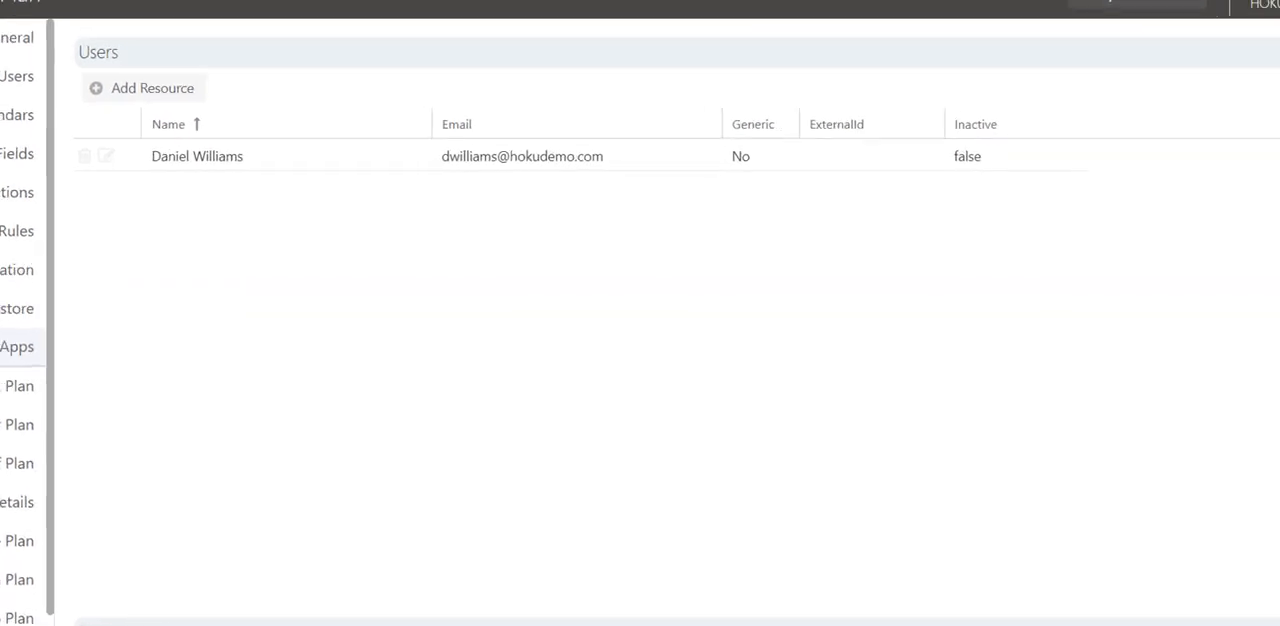
Add a generic resource named Developer with the IT department and the Developer role, and save it.
click(155, 80)
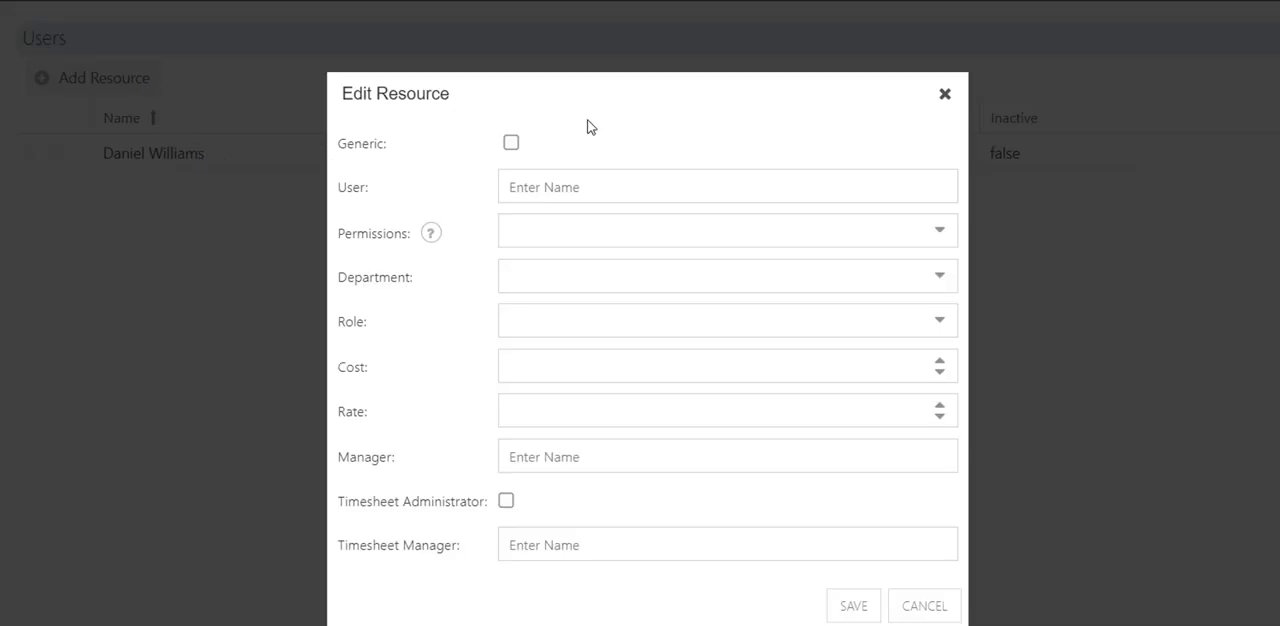
click(511, 143)
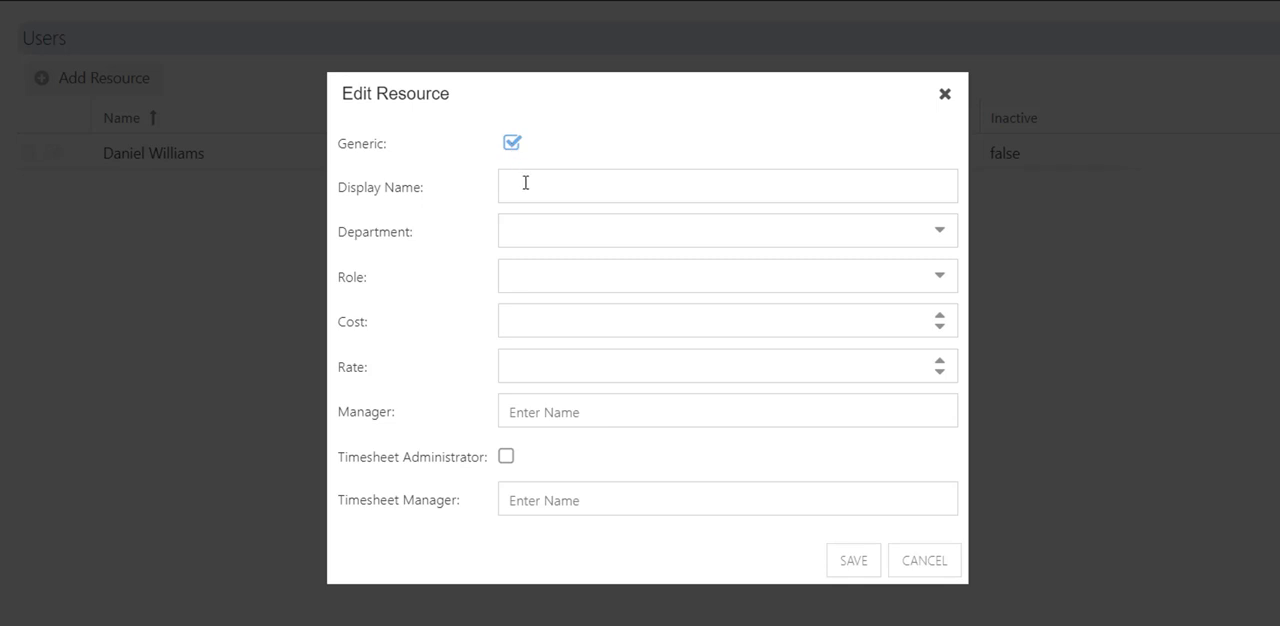
click(525, 183)
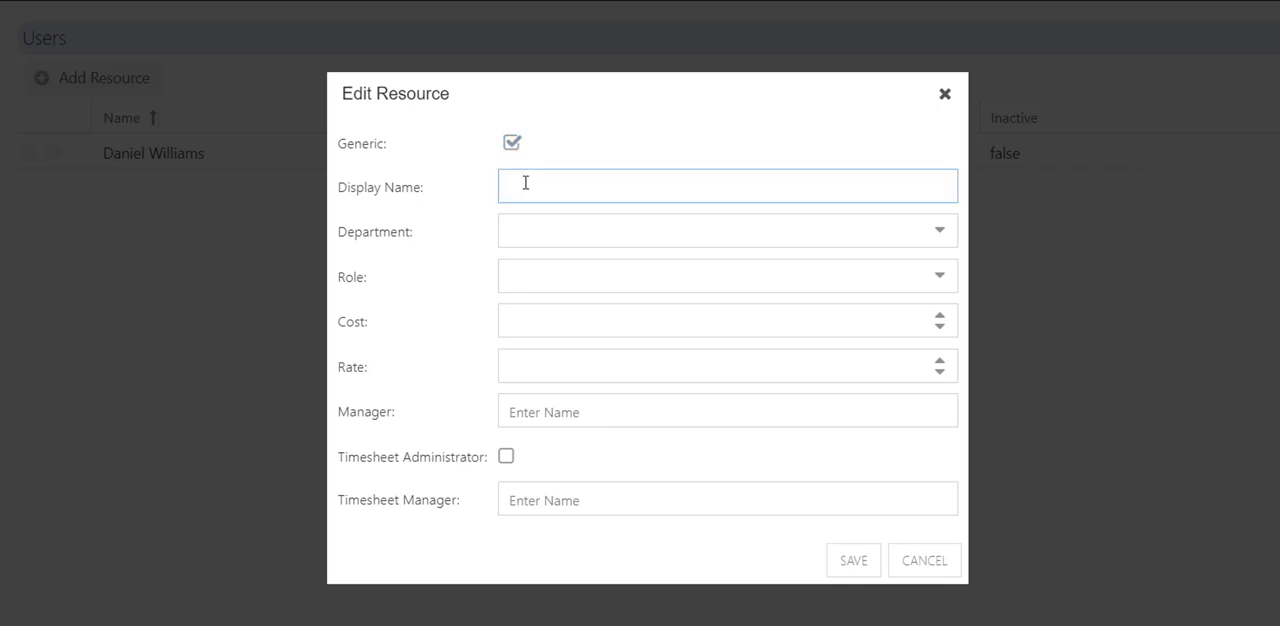
text(Developer)
click(940, 232)
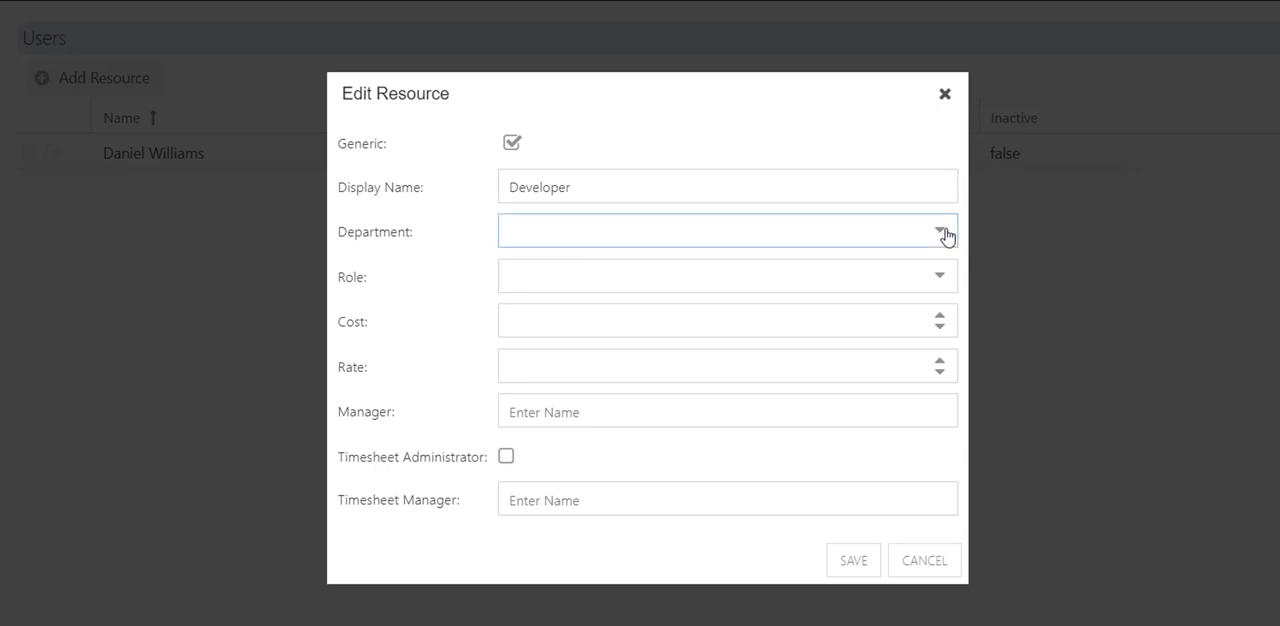
click(596, 263)
click(942, 280)
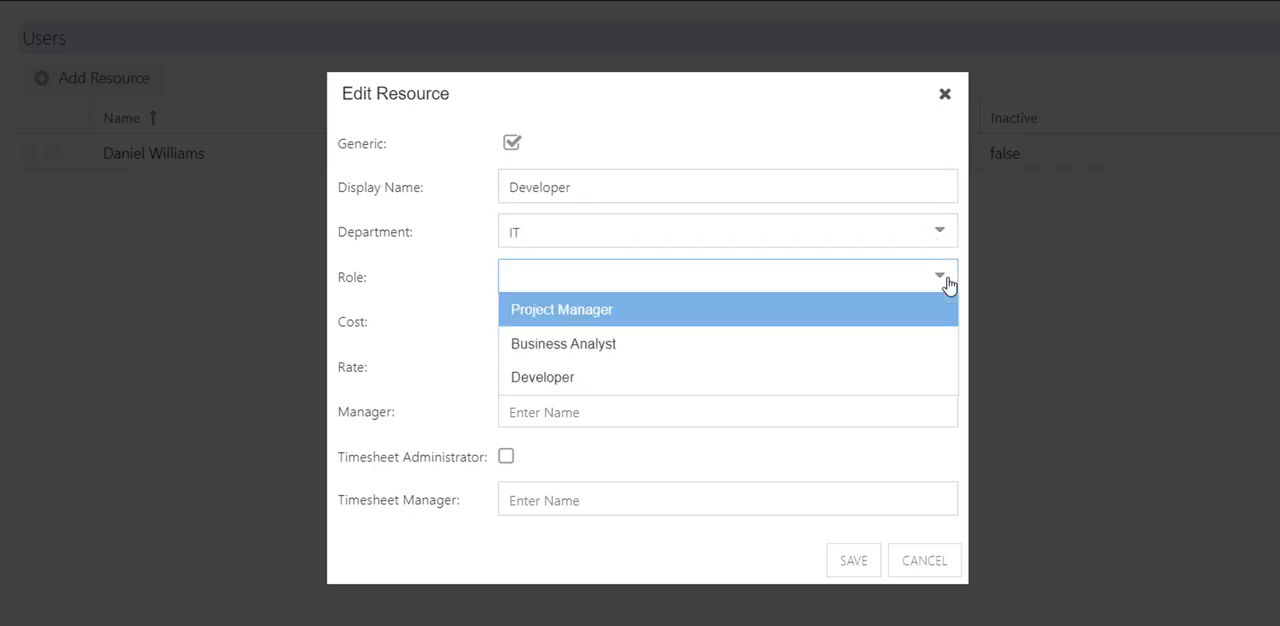
click(586, 377)
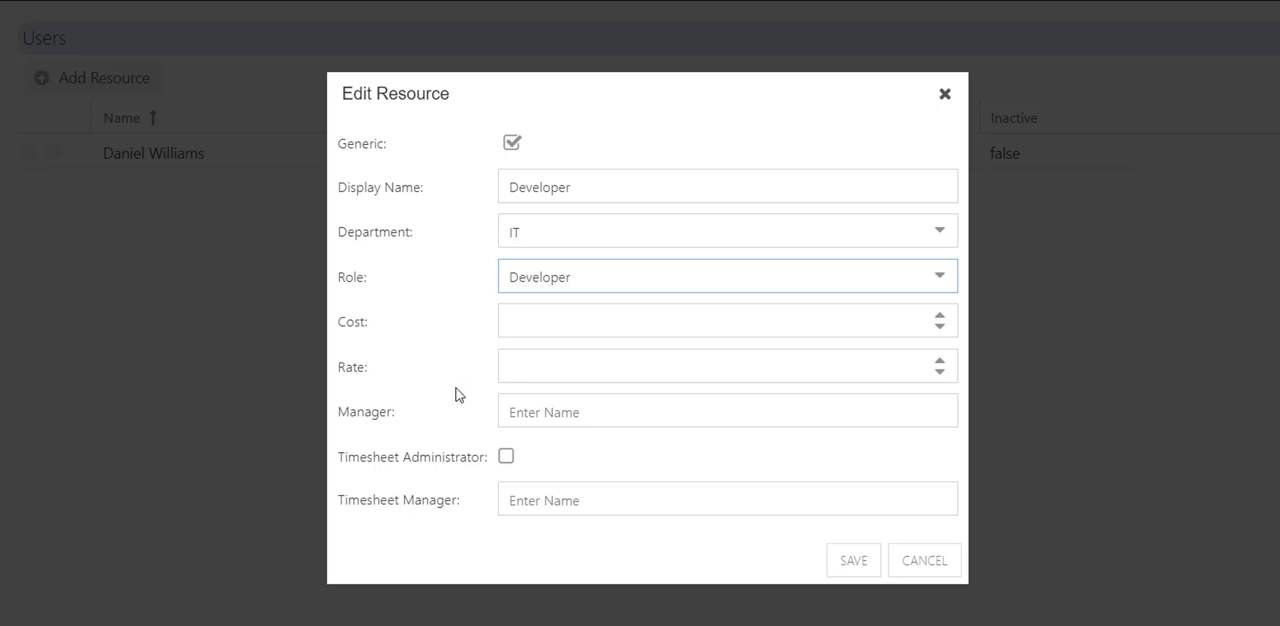
click(864, 570)
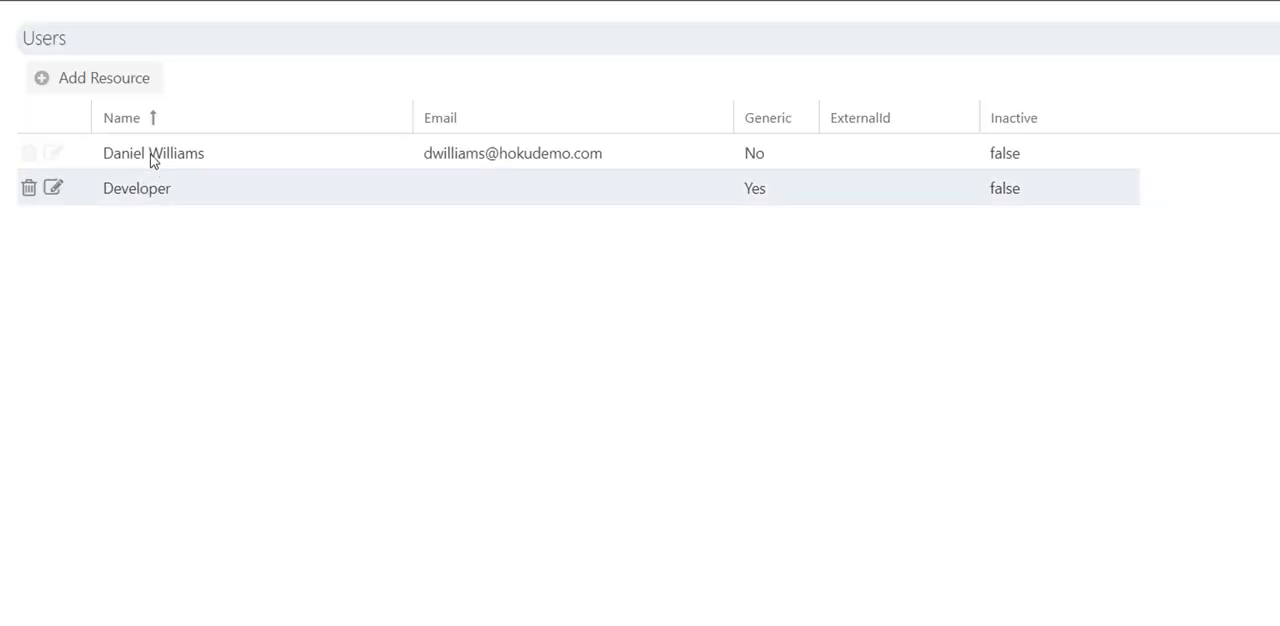
Start a new non-generic resource, selecting the user by name and giving them Team Member permissions.
click(127, 90)
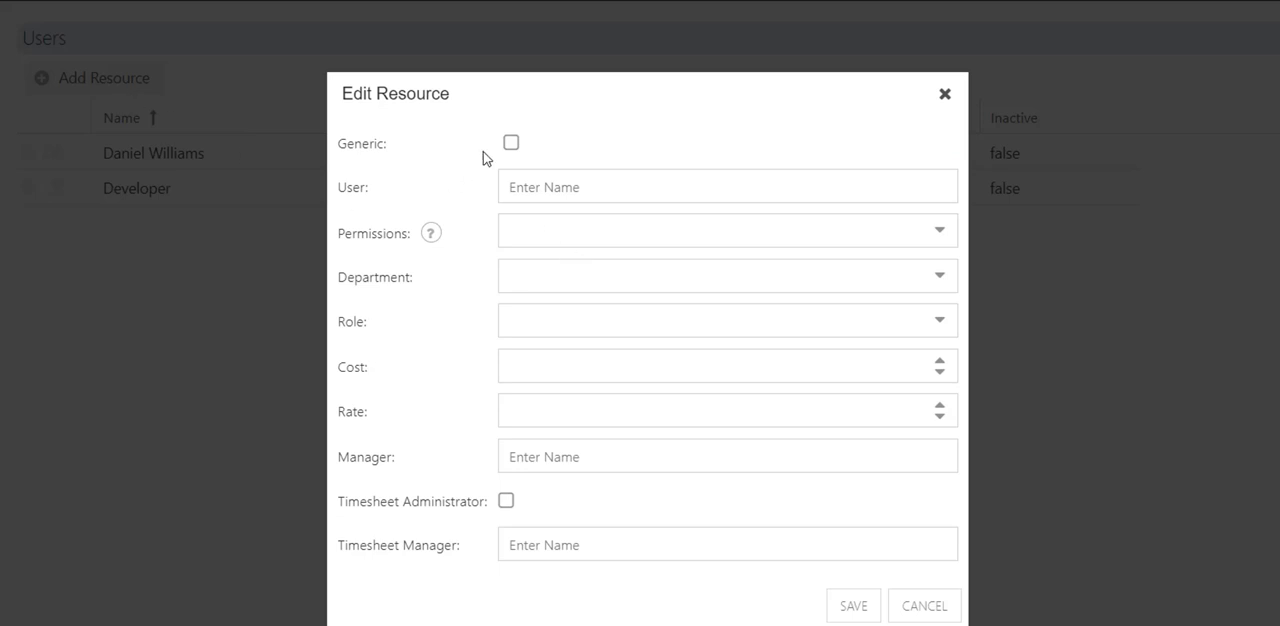
click(567, 187)
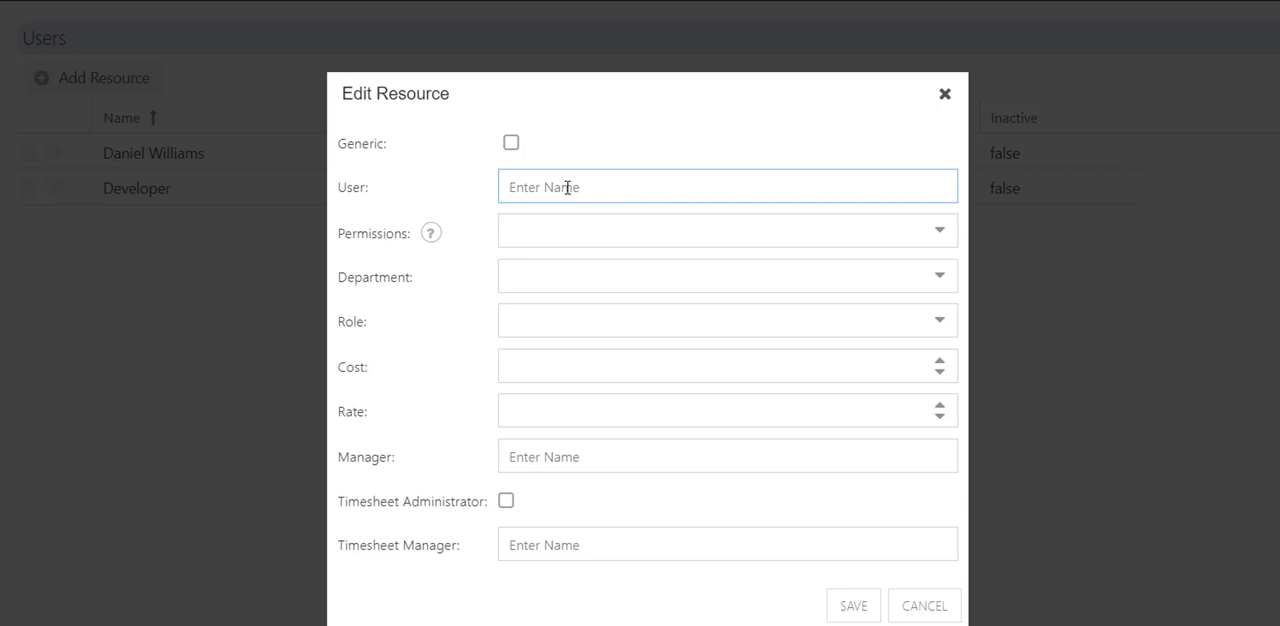
text(Kono Kalakaua)
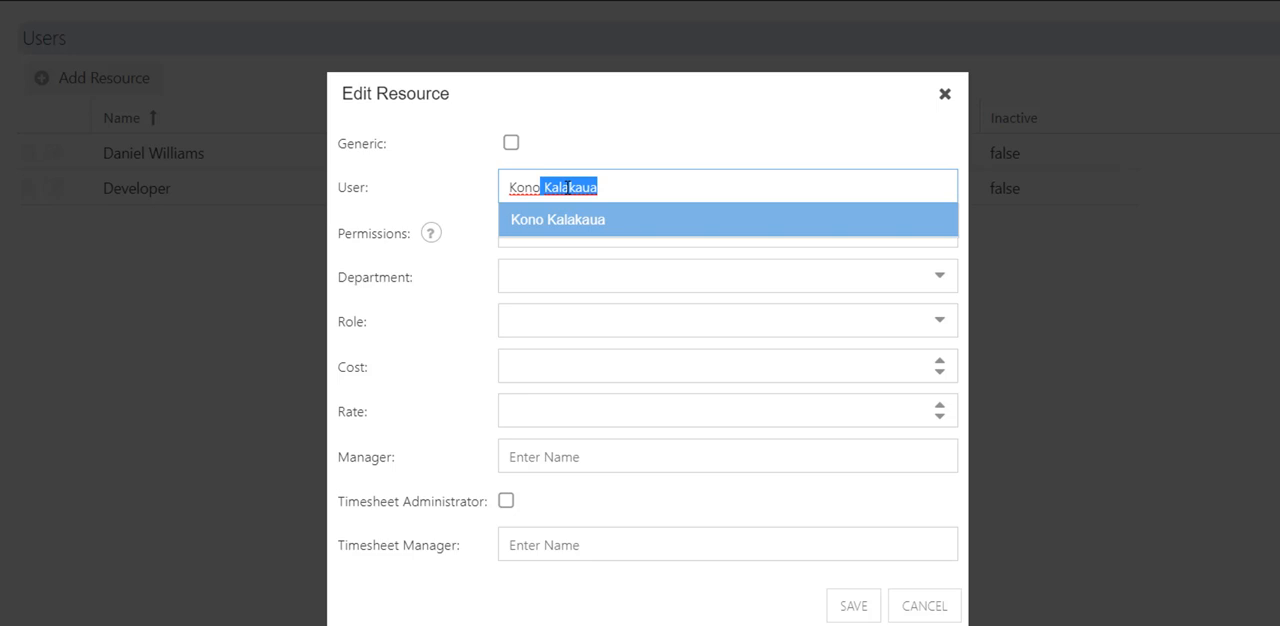
click(570, 229)
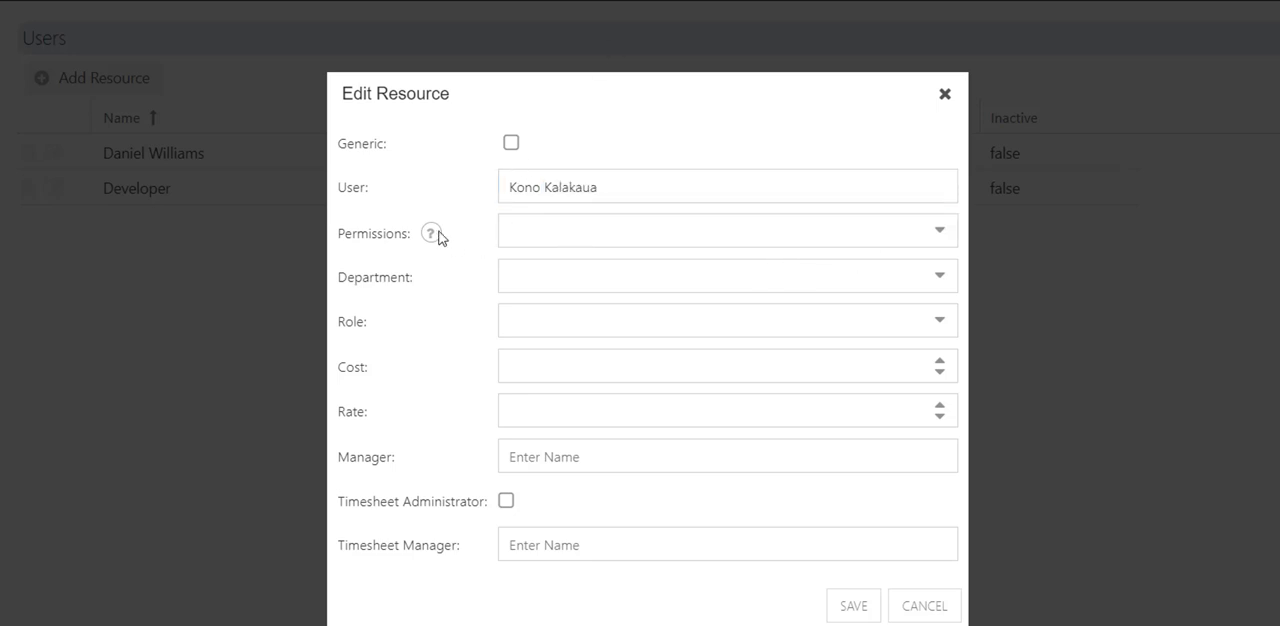
mouse_move(430, 238)
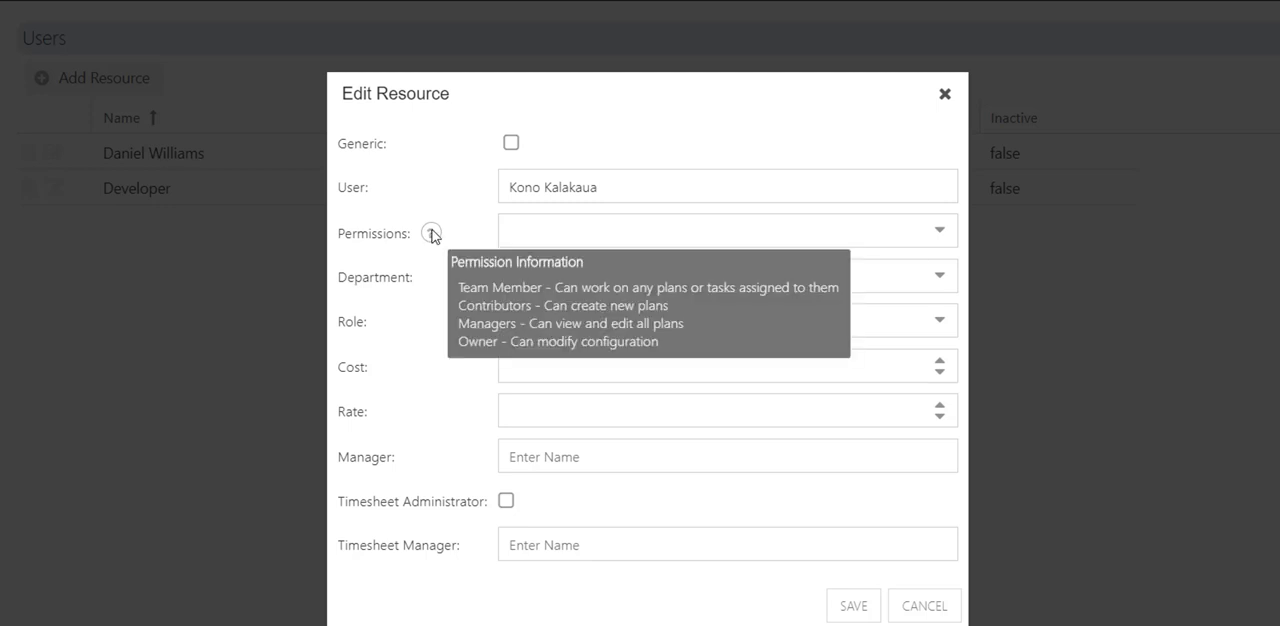
click(869, 236)
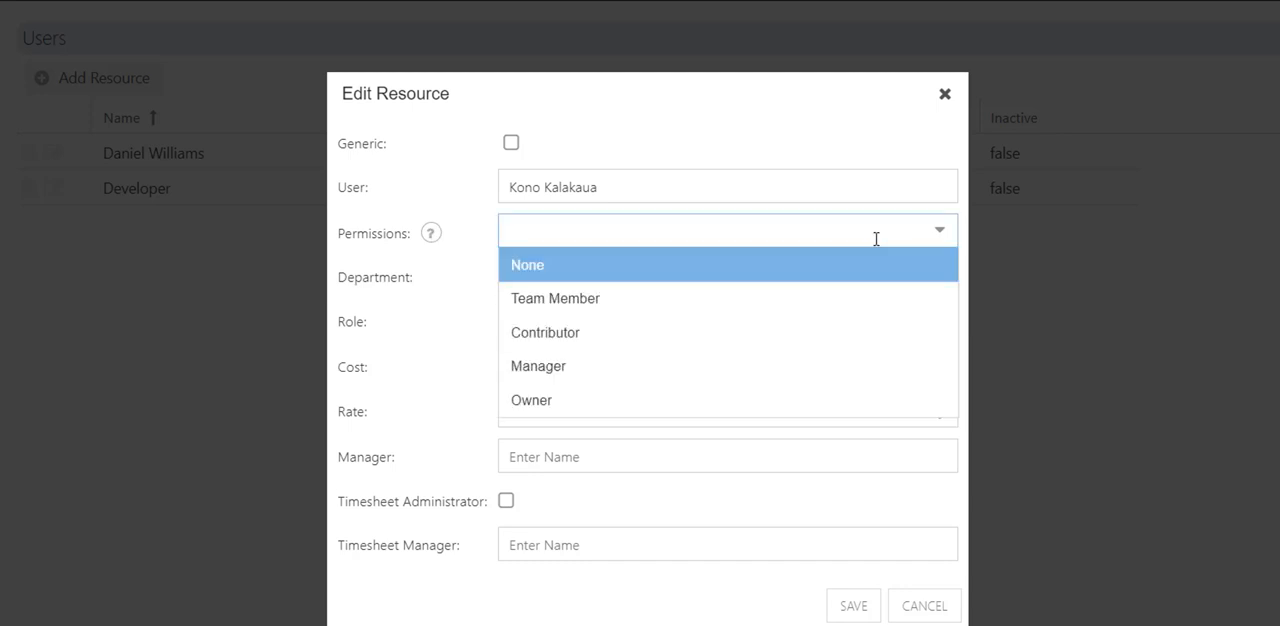
click(609, 305)
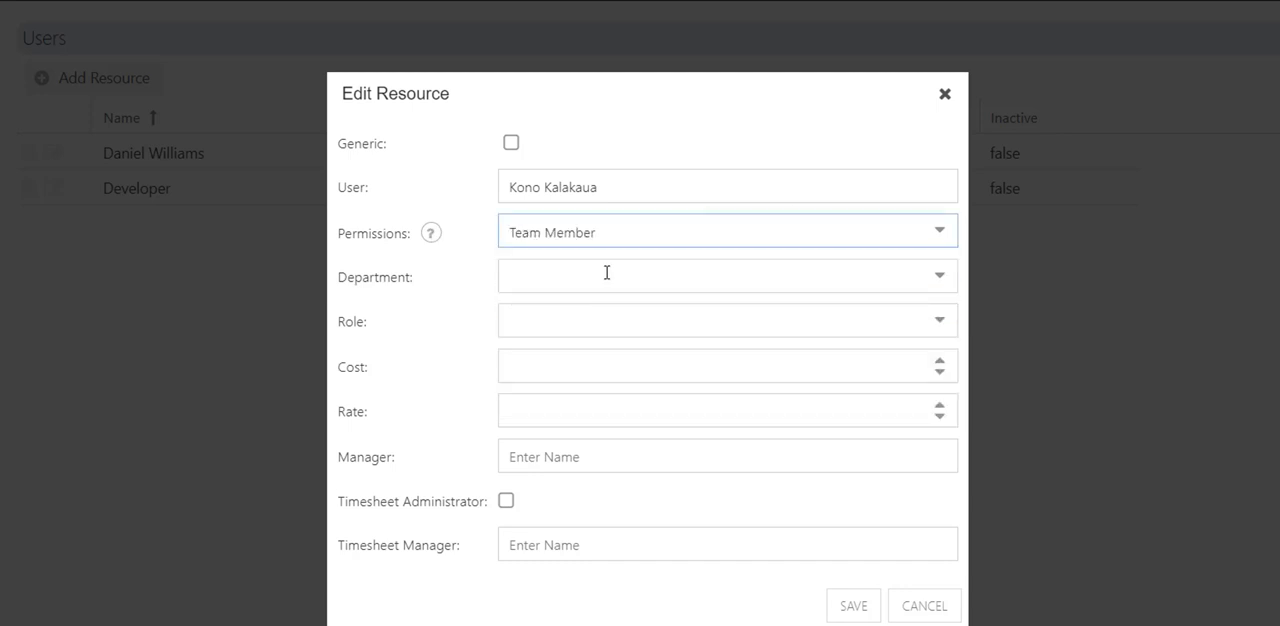
Set the new resource's department to IT and role to Business Analyst.
click(607, 273)
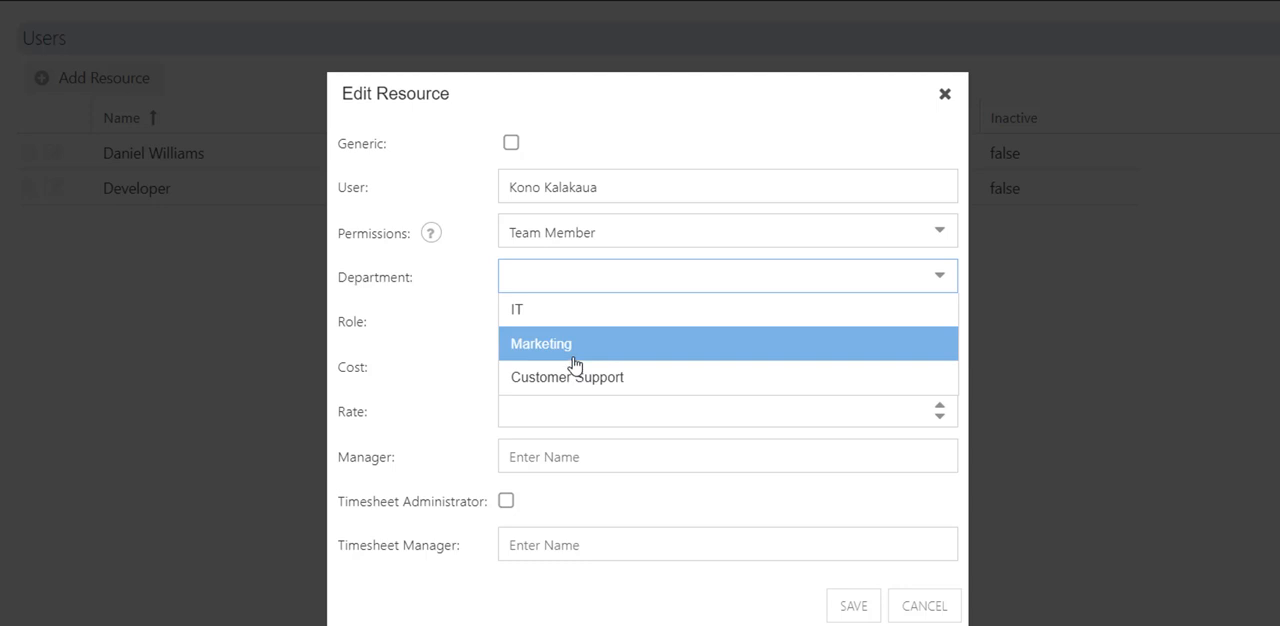
click(563, 314)
click(560, 320)
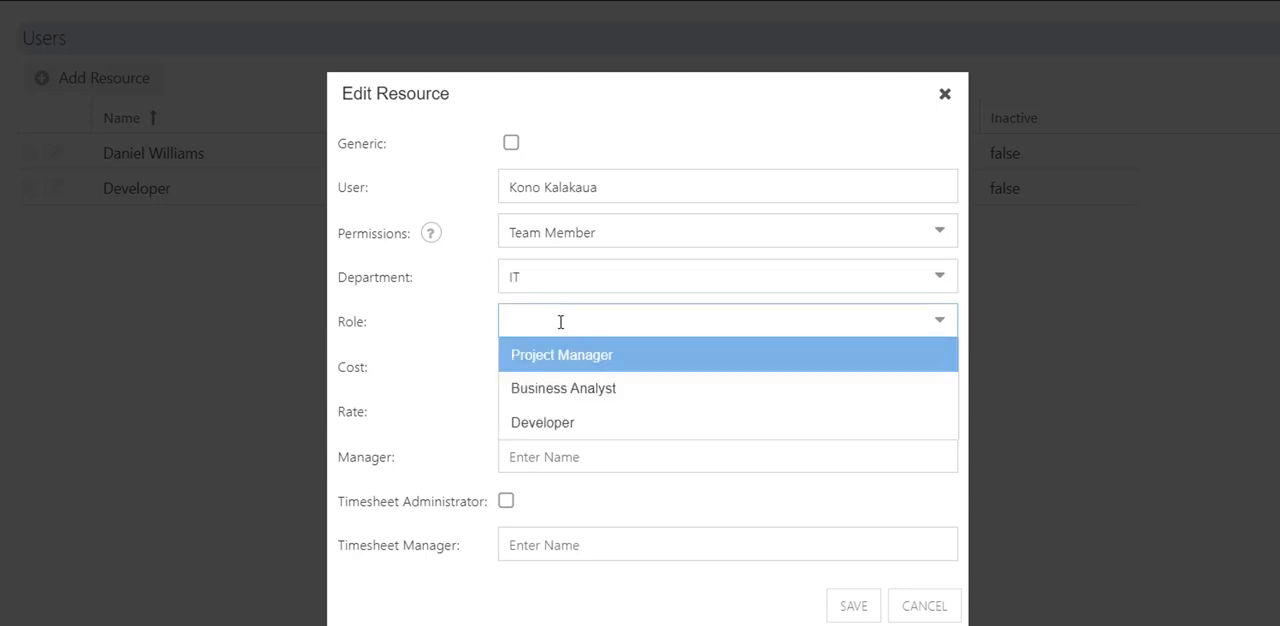
click(609, 389)
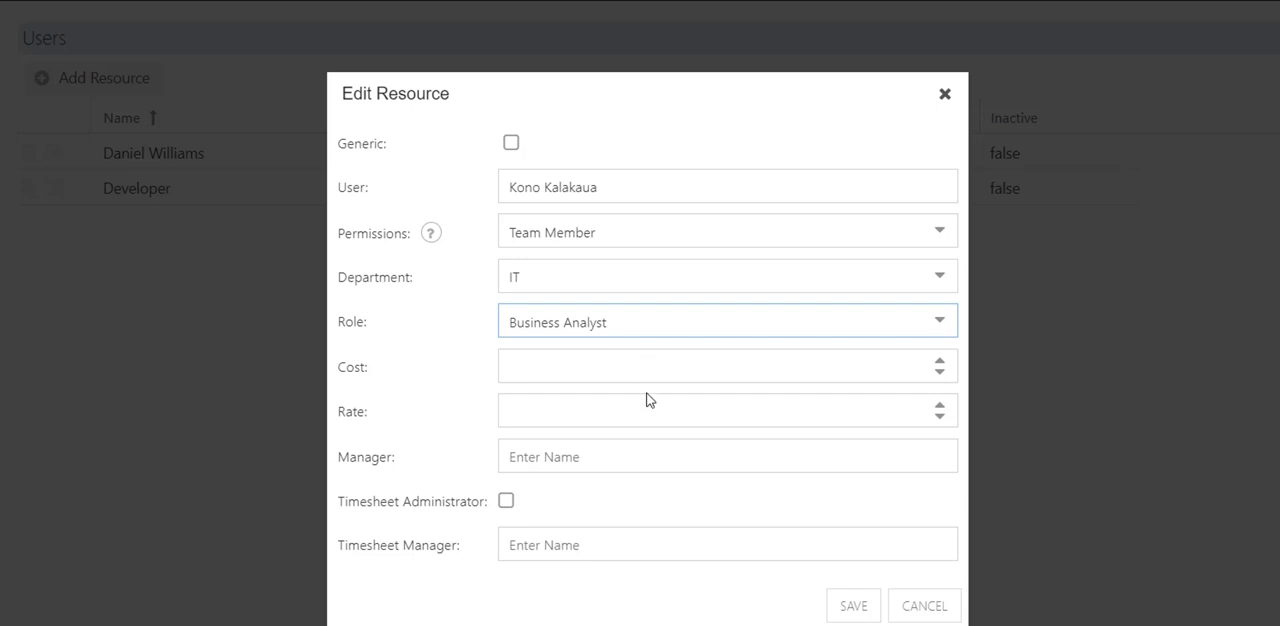
Assign the existing non-generic user as the resource's manager and timesheet manager, and save the resource.
click(666, 455)
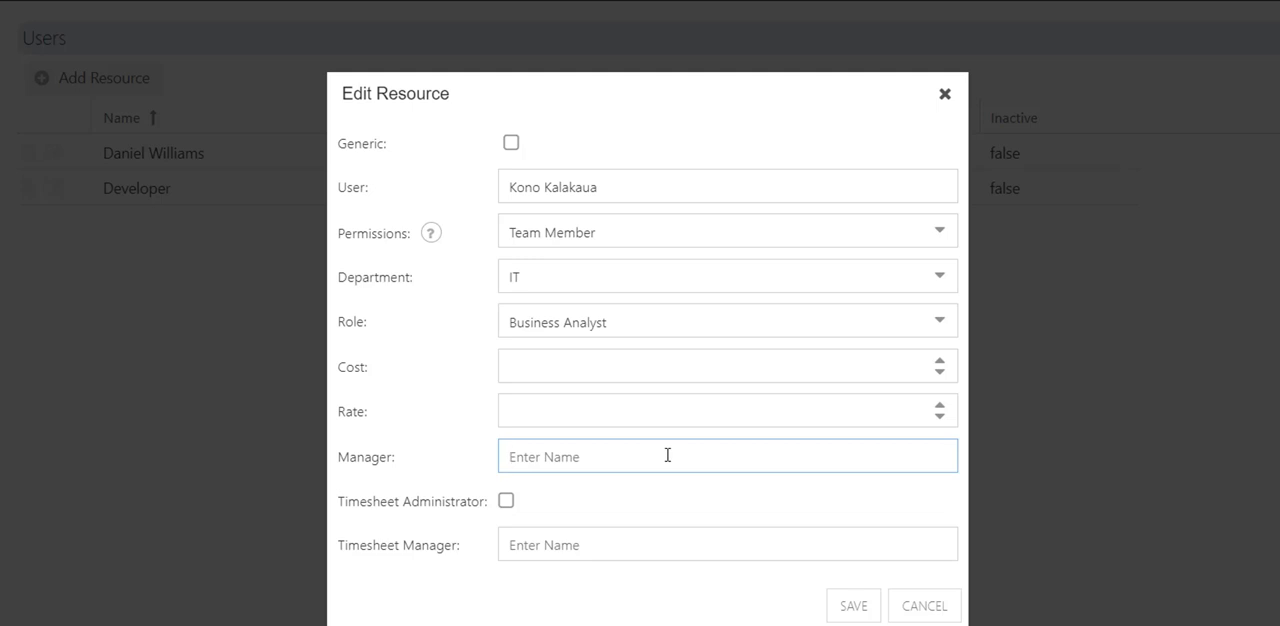
text(dan)
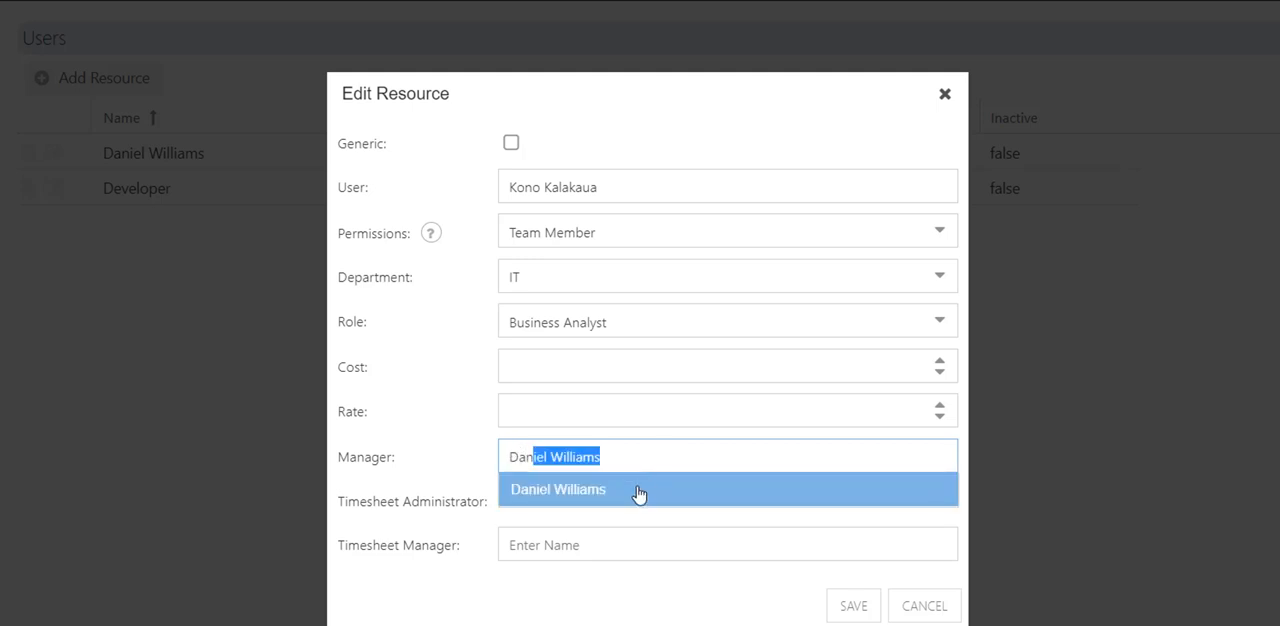
click(640, 494)
click(611, 544)
text(dan)
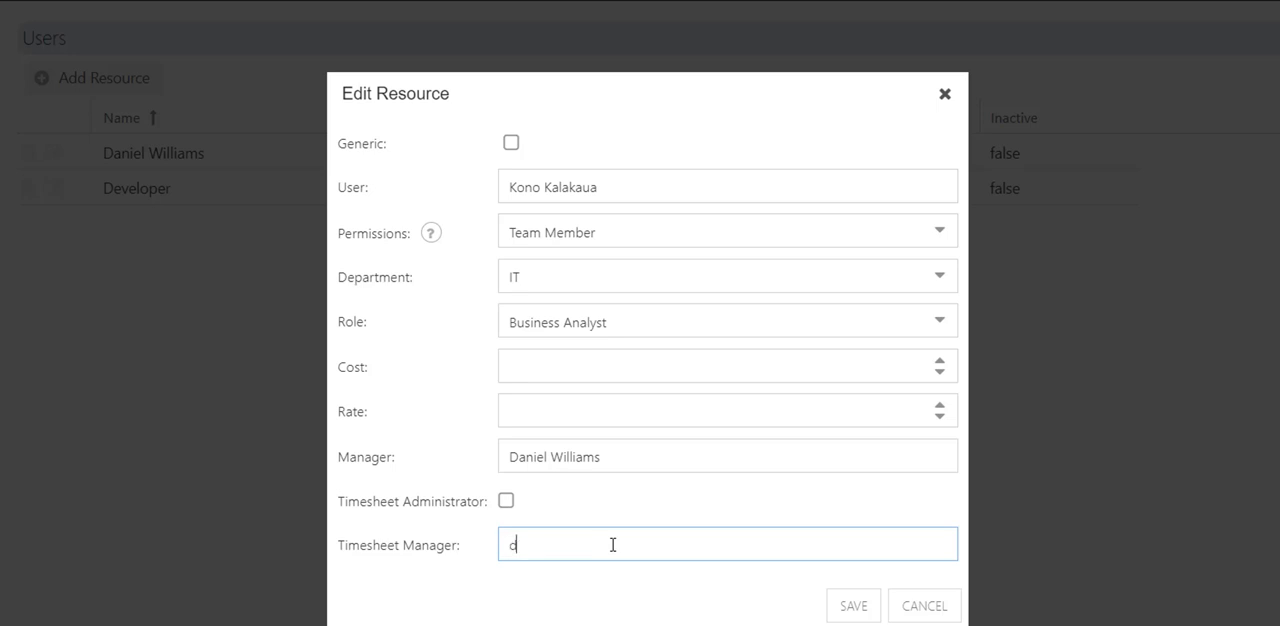
click(586, 587)
click(852, 607)
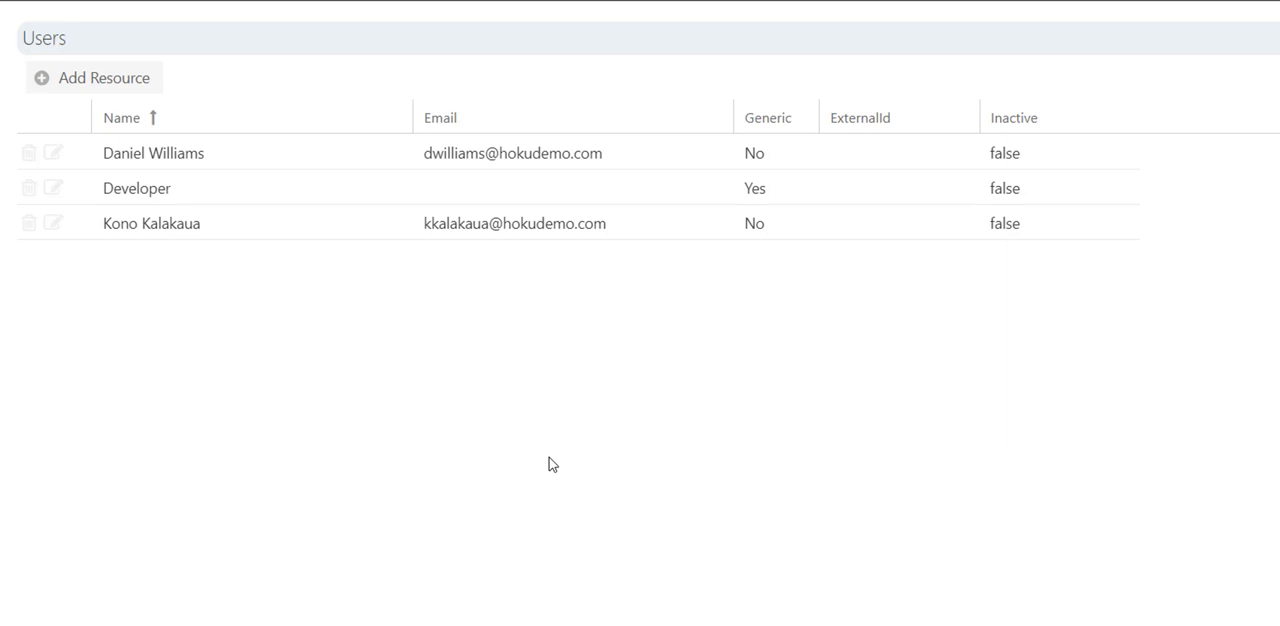
Set the Resource Managers method to Department in the user settings.
click(104, 623)
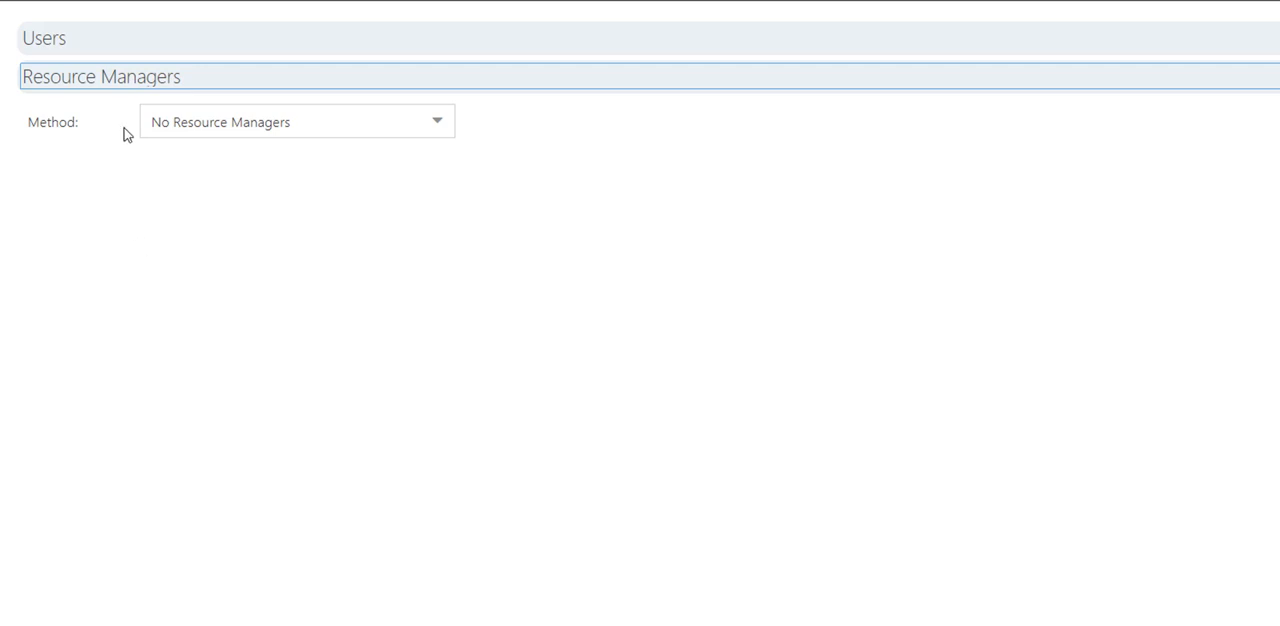
click(444, 130)
click(444, 130)
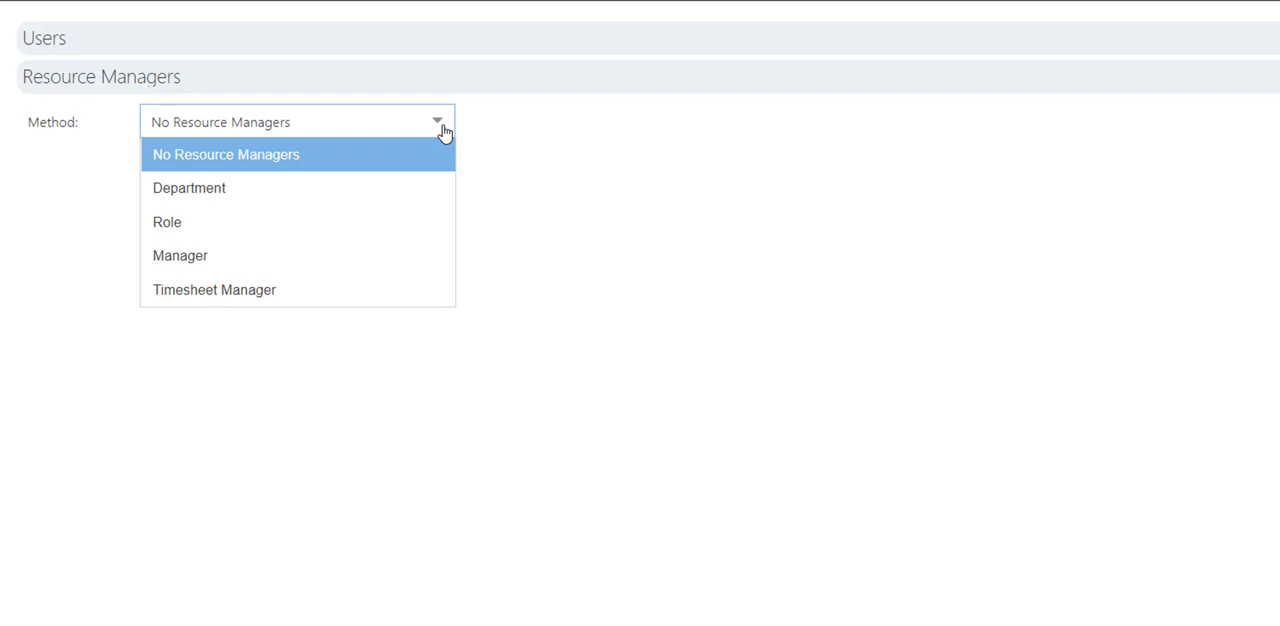
click(369, 193)
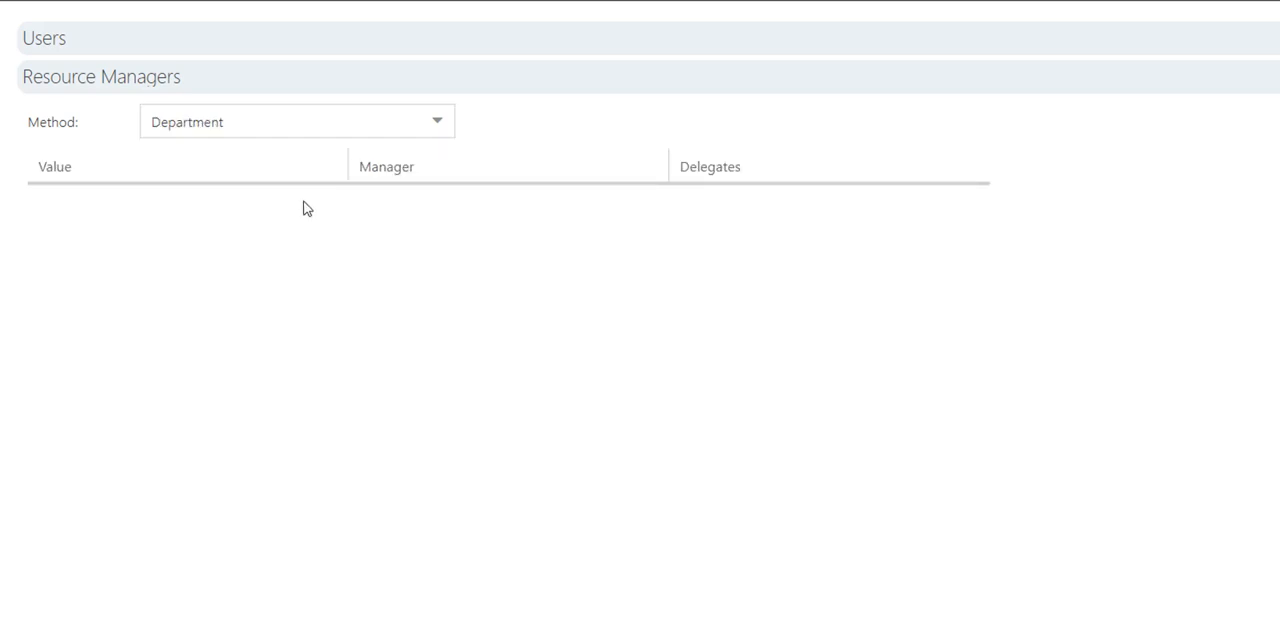
click(331, 122)
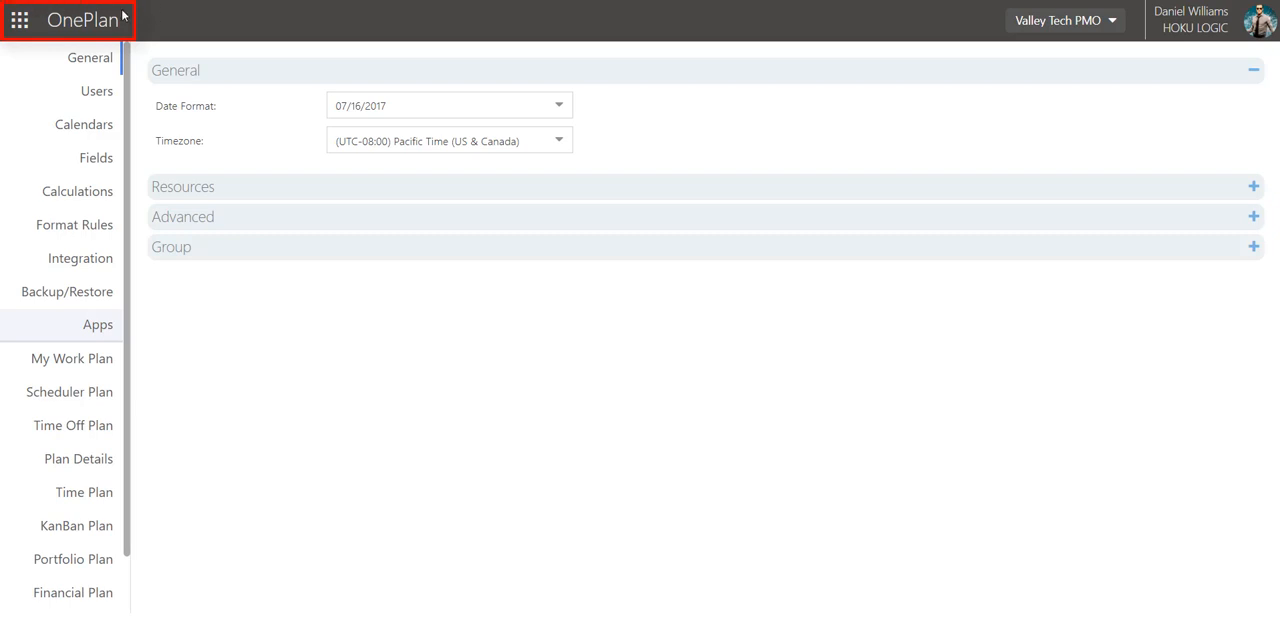
Leave the settings for the portfolio page and open the OnePlan Admin Guide from the help.
click(89, 24)
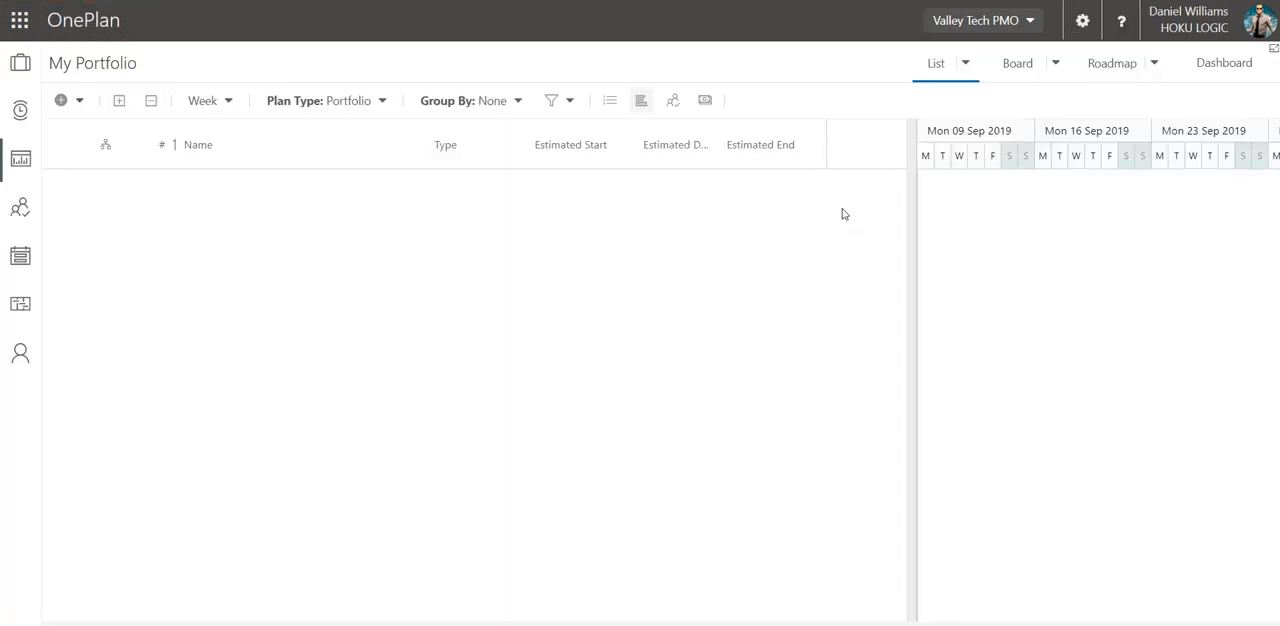
click(1123, 22)
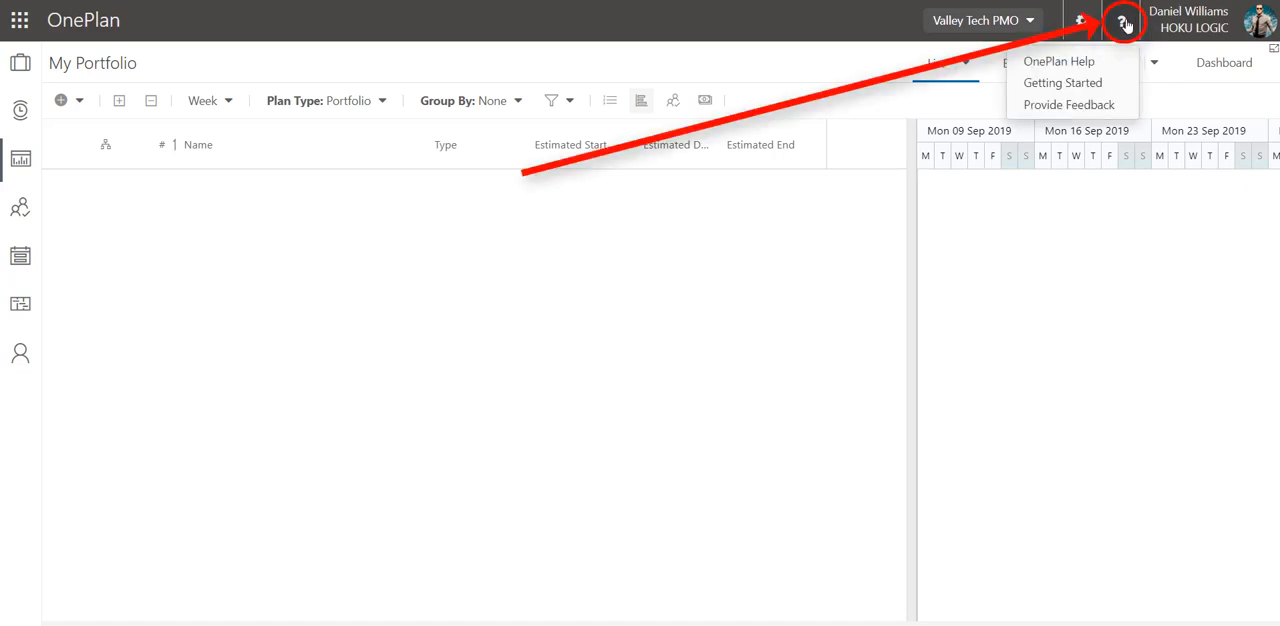
click(1107, 66)
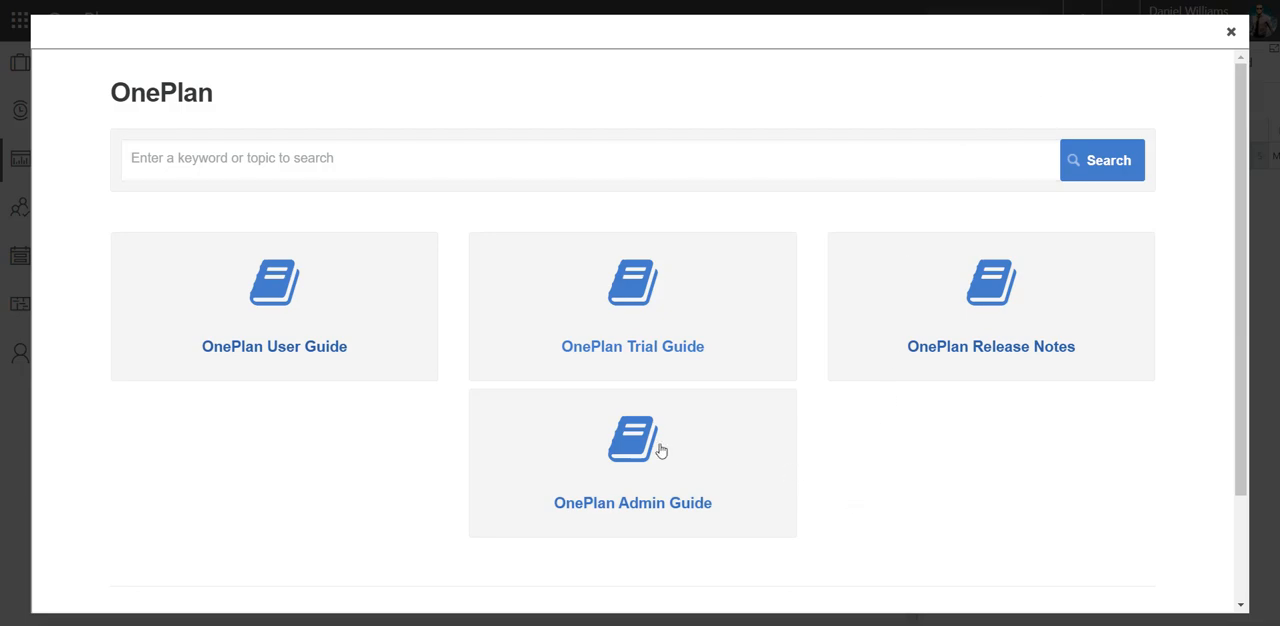
click(631, 514)
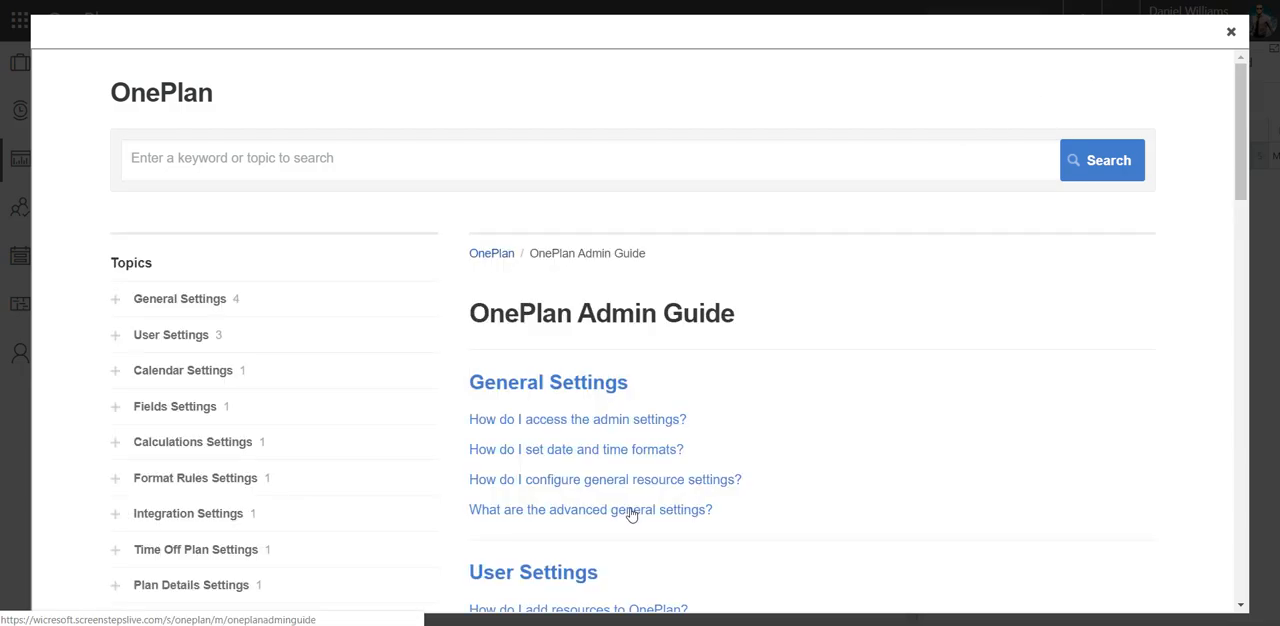